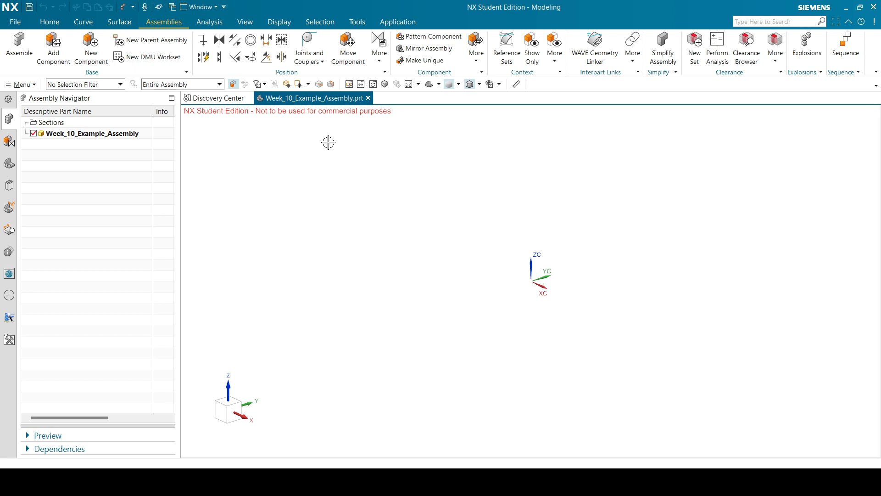
Load the Arbor_Press part files Allen_Screw through Sleeve from Lesson > Week 10 Example Assembly.
left_click(50, 45)
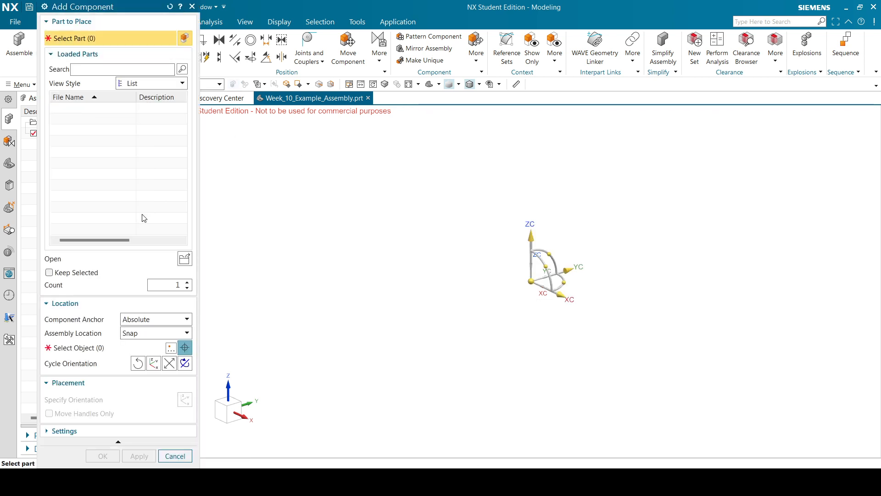
left_click(185, 258)
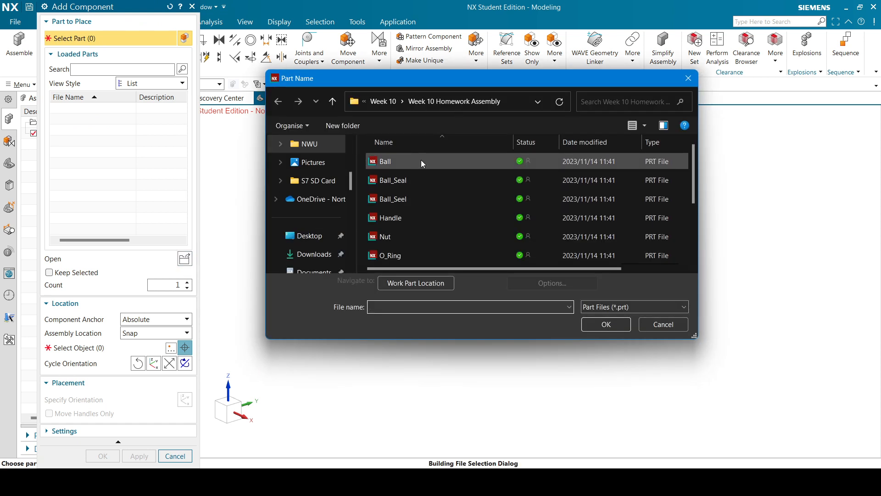
left_click(383, 102)
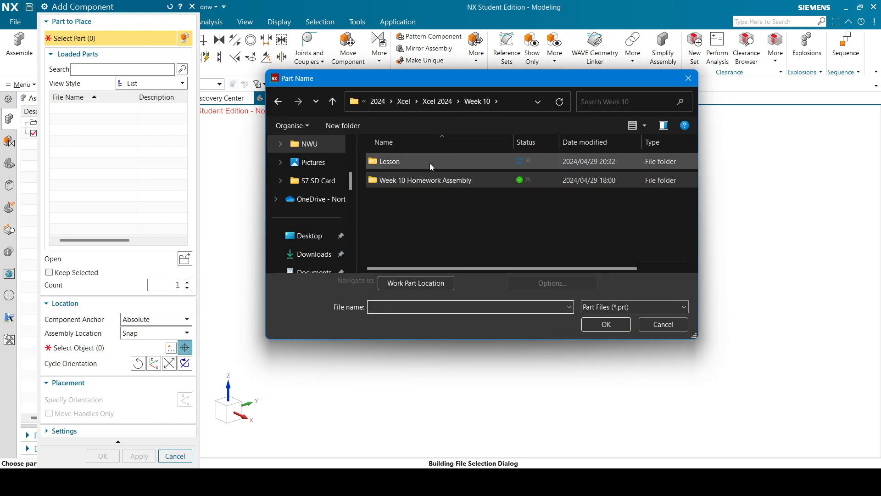
double_click(429, 162)
double_click(430, 162)
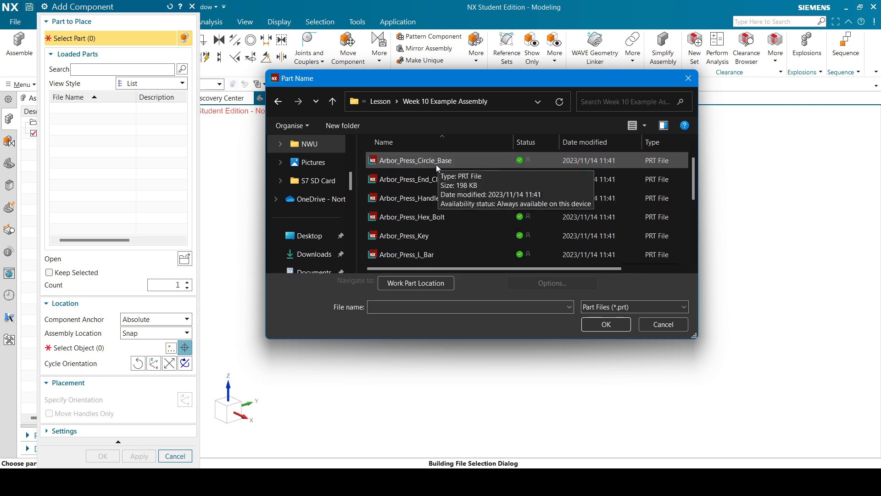
scroll(436, 164, "down", 5)
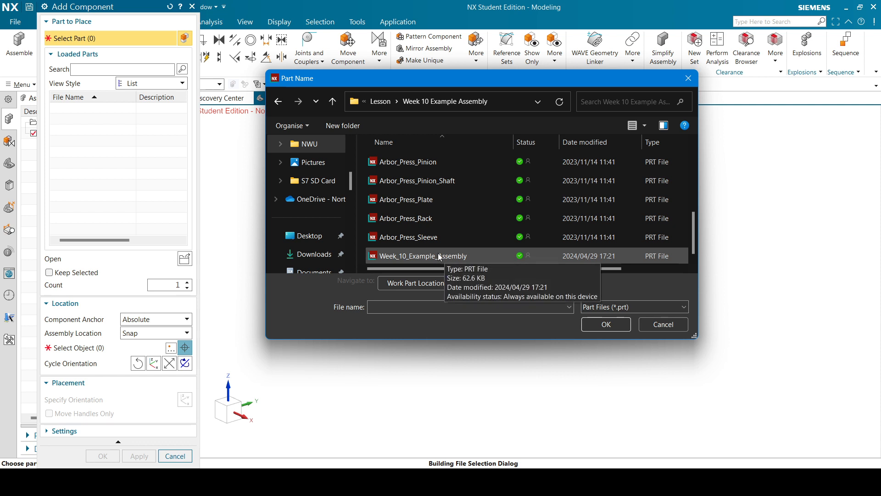
scroll(438, 252, "up", 5)
left_click(422, 159)
scroll(438, 208, "down", 5)
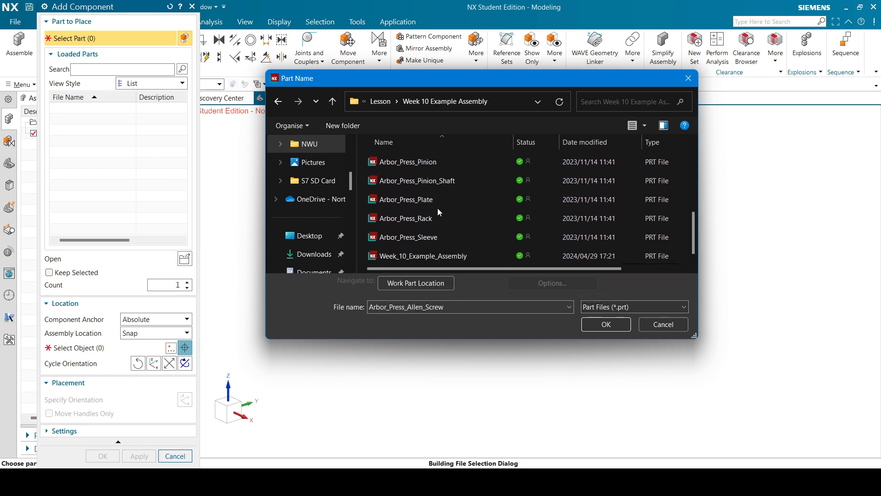
left_click(423, 238, "shift")
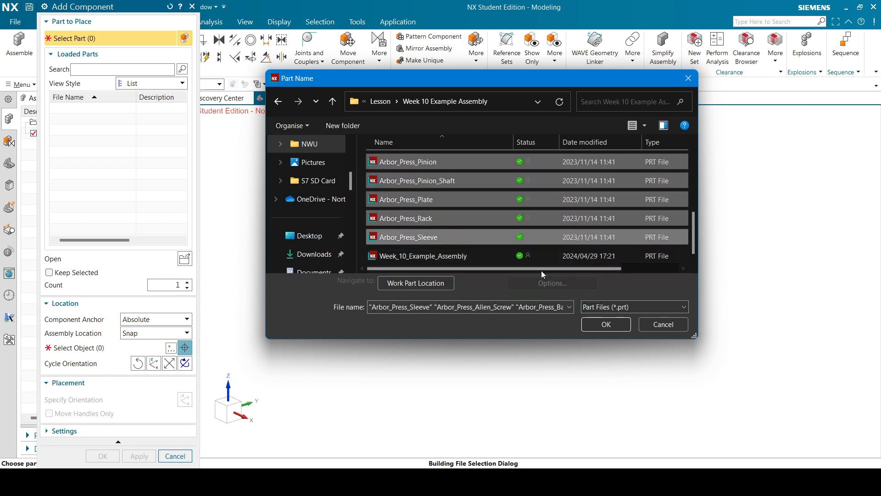
left_click(605, 324)
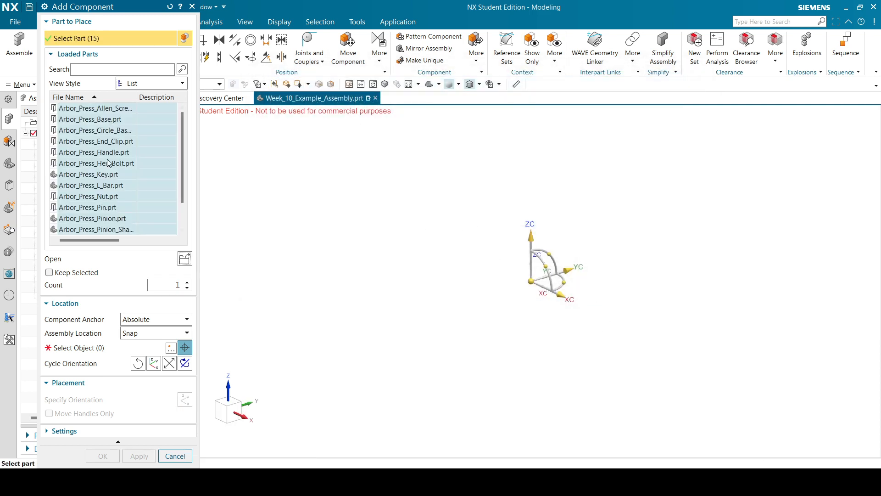
Deselect Arbor_Press_Nut, Arbor_Press_Hex_Bolt and Arbor_Press_Allen_Screw so 12 parts remain to place.
scroll(108, 163, "down", 1)
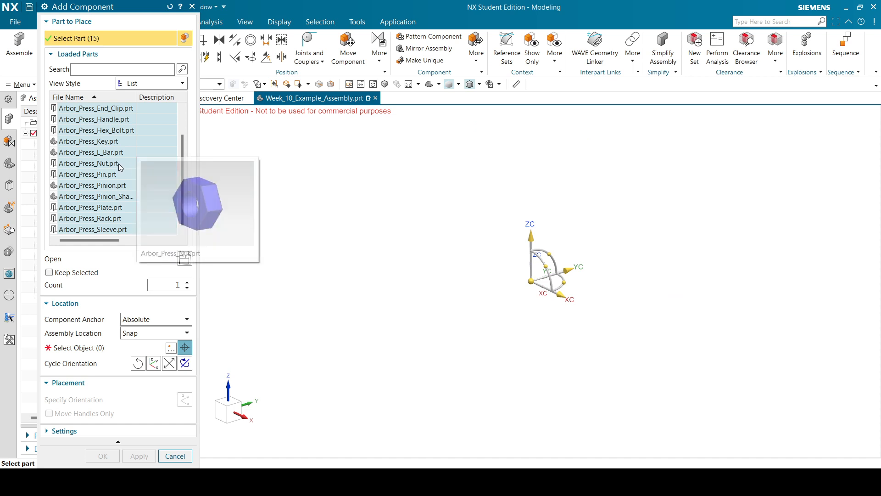
left_click(117, 164, "ctrl")
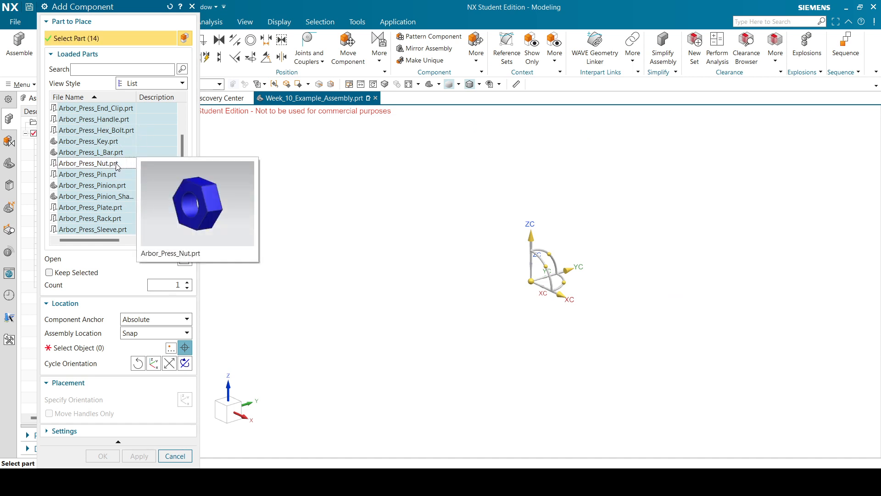
left_click(116, 135, "ctrl")
scroll(121, 137, "up", 1)
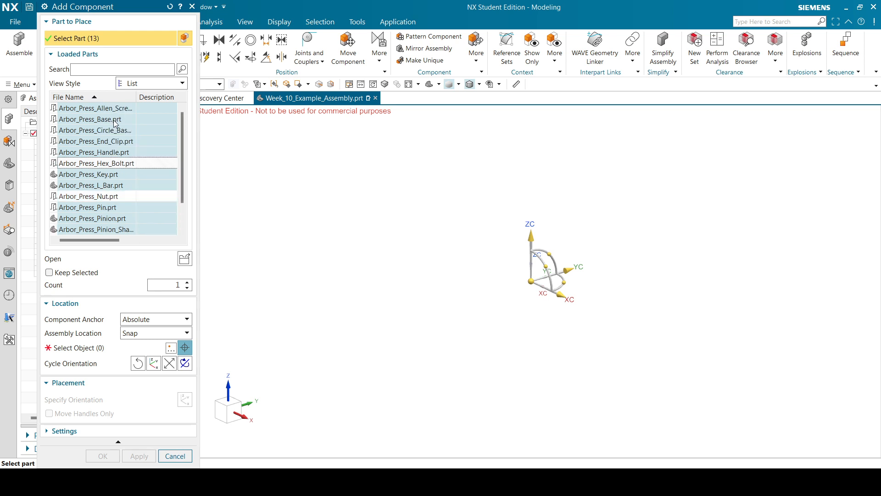
left_click(119, 111, "ctrl")
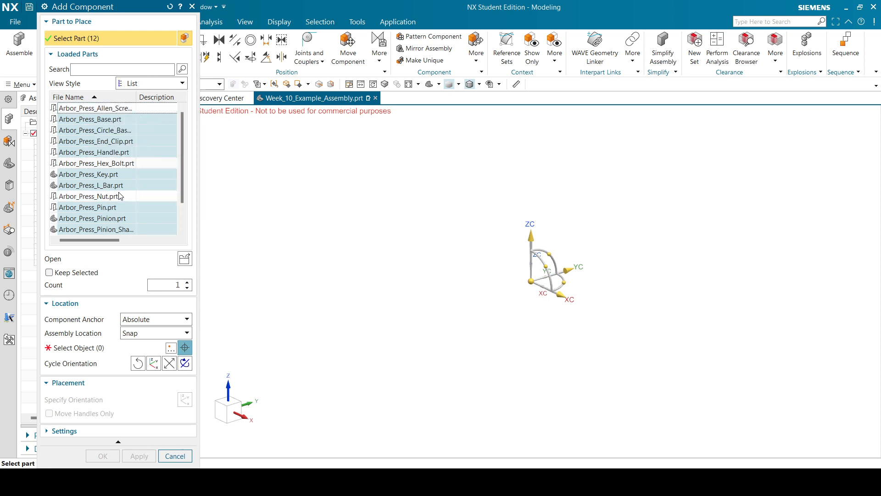
scroll(127, 157, "down", 1)
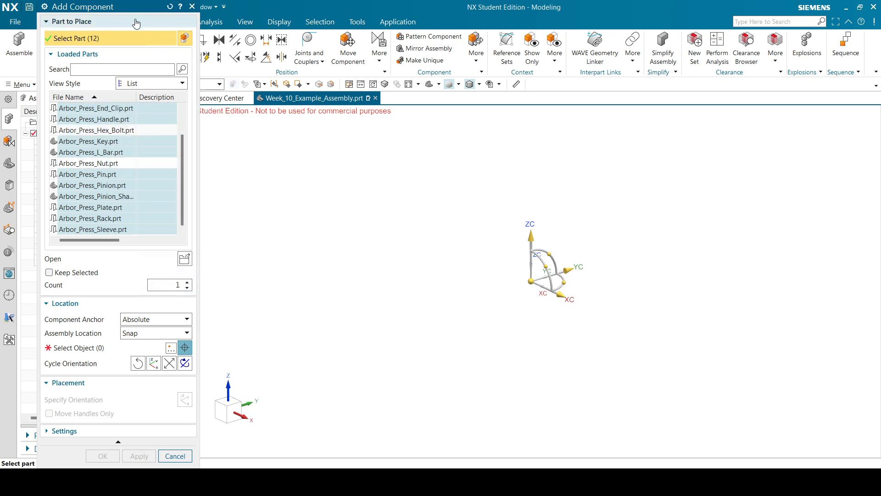
Pick a location point in the graphics window and place the 12 selected Arbor Press parts.
left_click(121, 345)
scroll(543, 253, "down", 10)
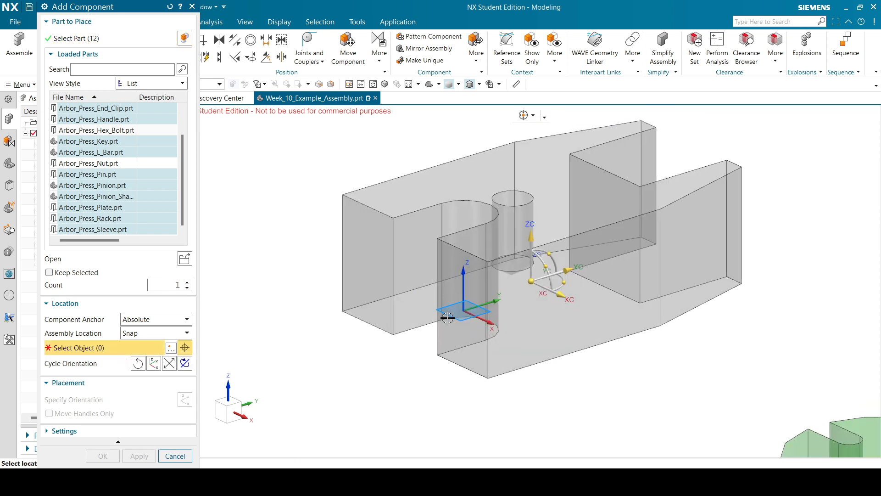
scroll(543, 254, "up", 3)
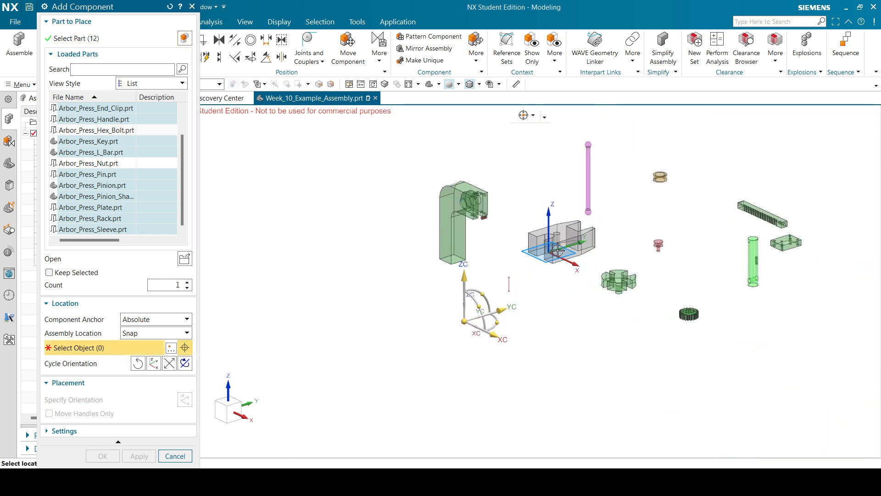
scroll(511, 280, "down", 3)
scroll(610, 218, "up", 2)
scroll(474, 297, "up", 1)
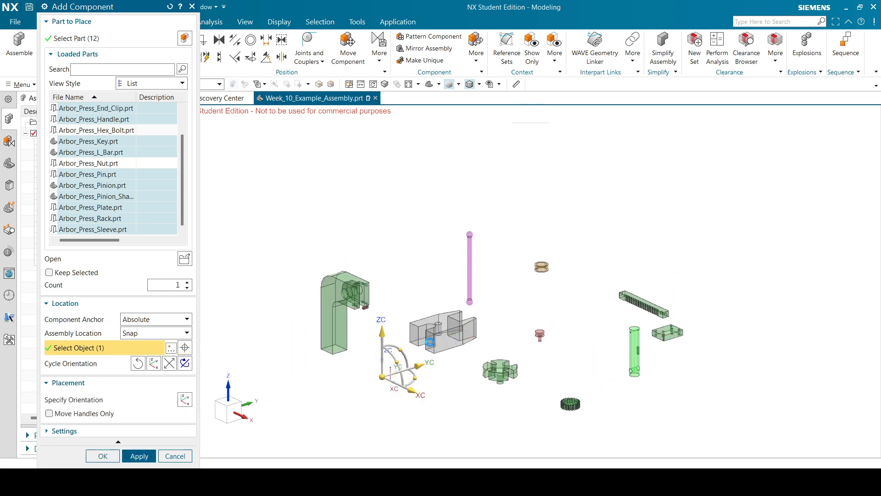
left_click(382, 377)
left_click(112, 455)
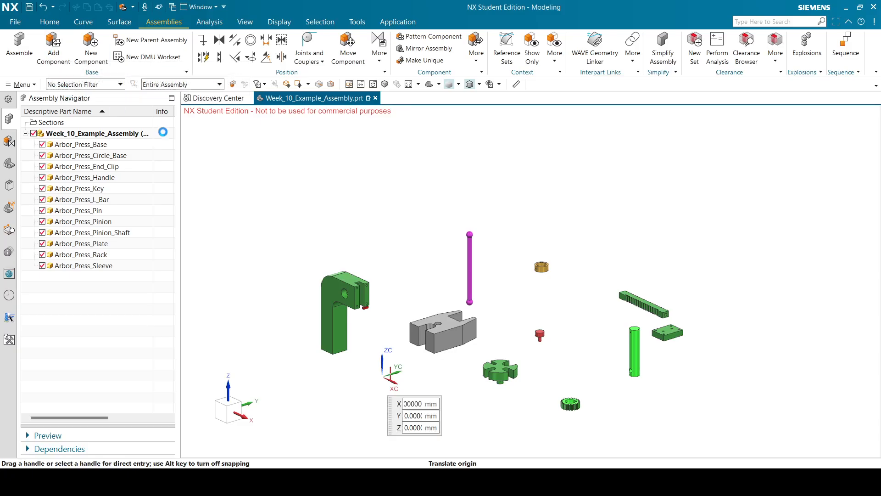
Place two Allen_Screw and two Nut components beside the green shaft.
left_click(108, 109)
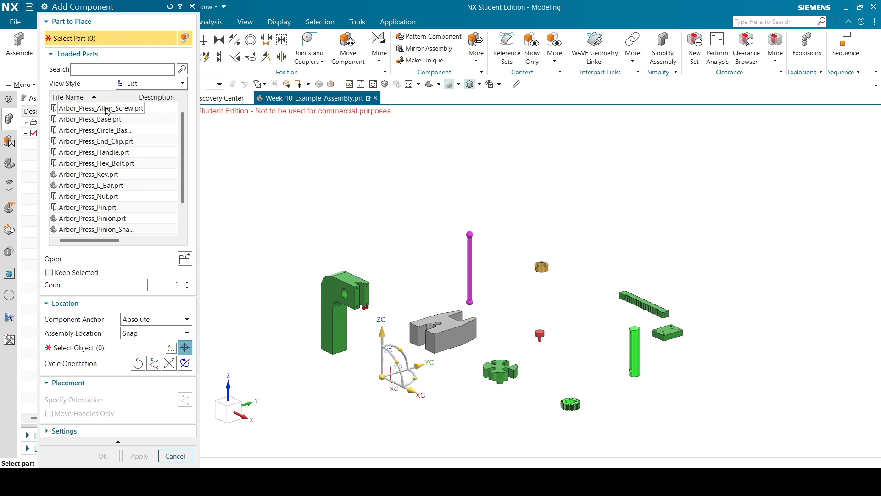
left_click(115, 197, "ctrl")
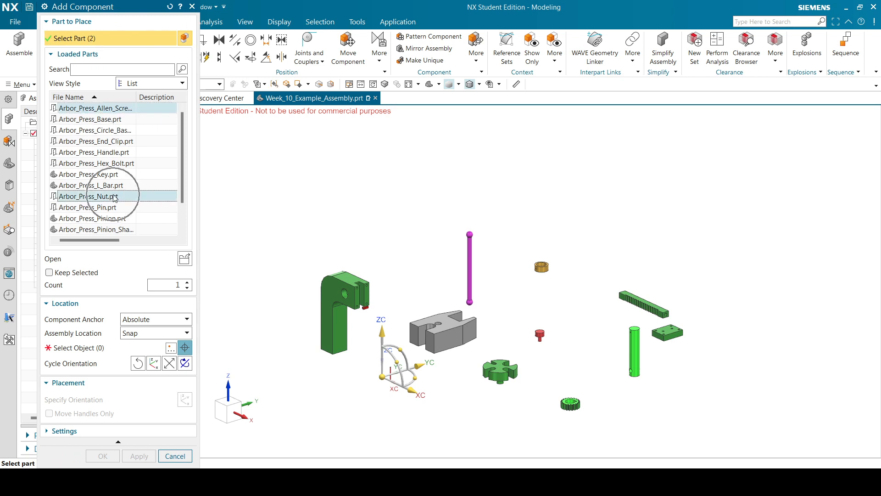
left_click(188, 281)
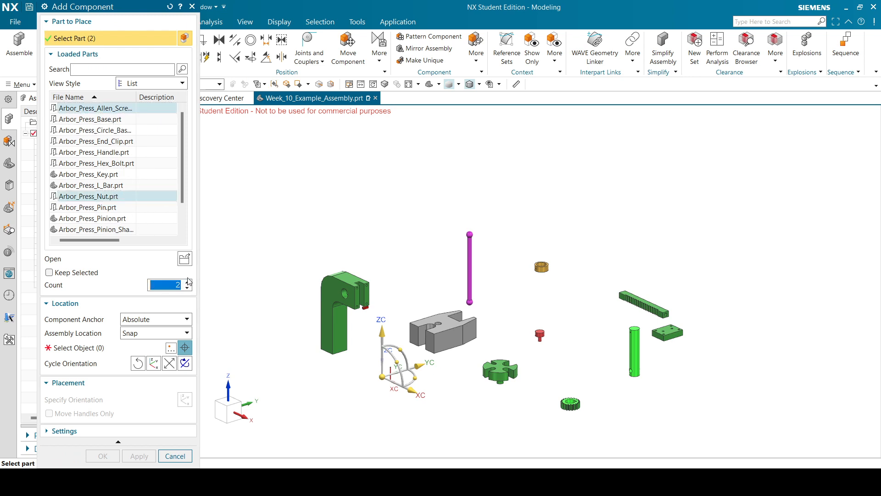
left_click(133, 347)
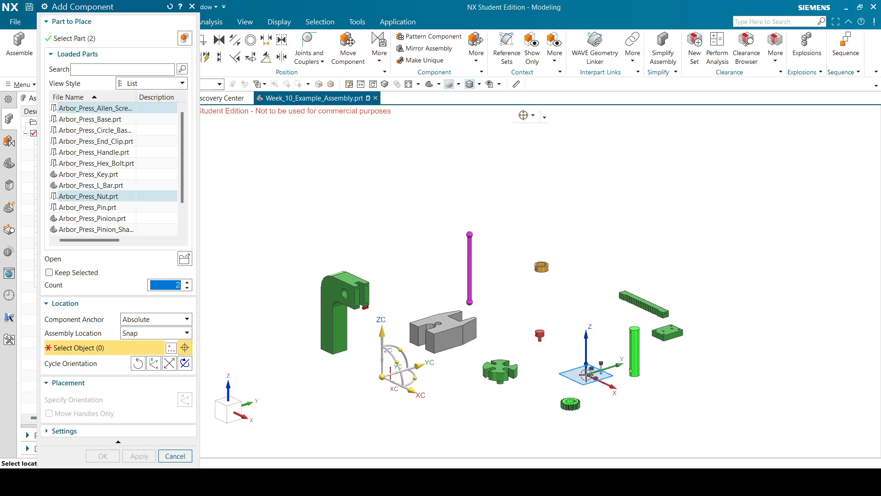
left_click(586, 375)
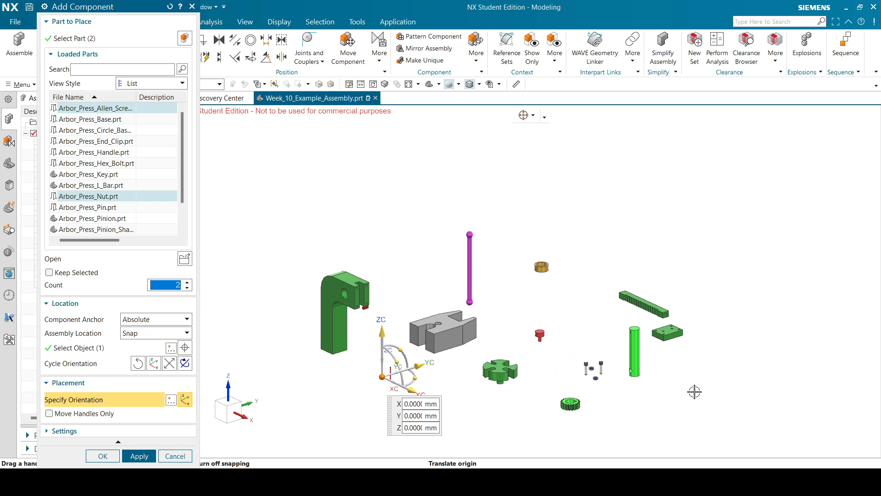
left_click(139, 455)
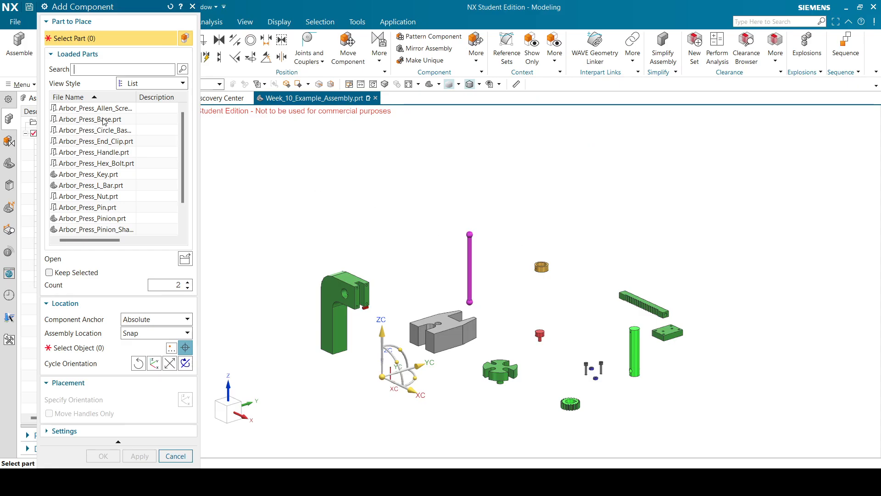
Place four Hex_Bolt components just below the screws and nuts.
left_click(123, 164)
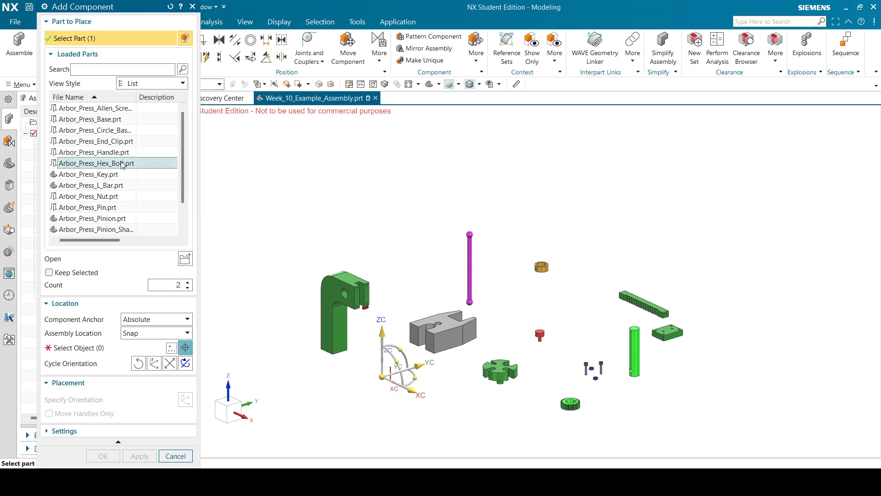
double_click(187, 282)
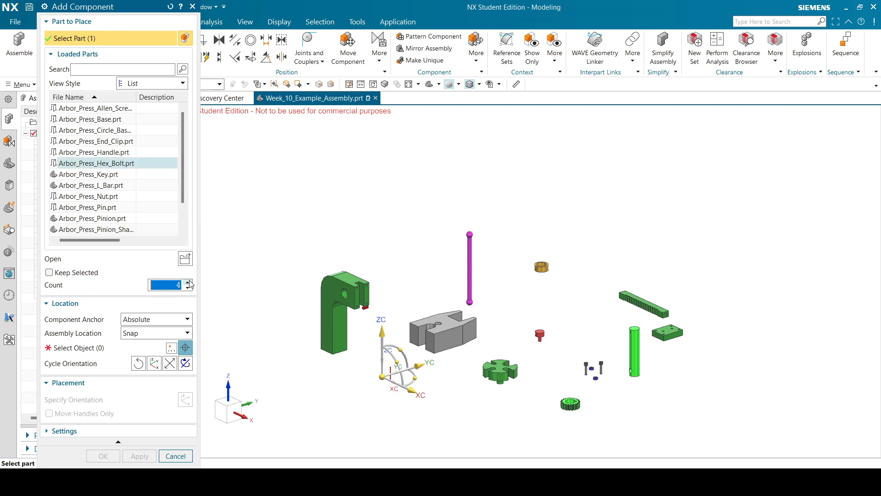
left_click(136, 351)
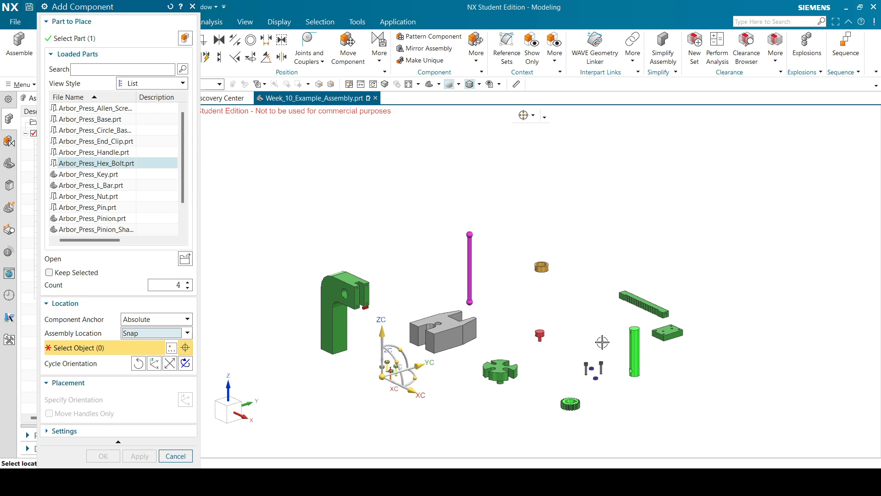
left_click(604, 395)
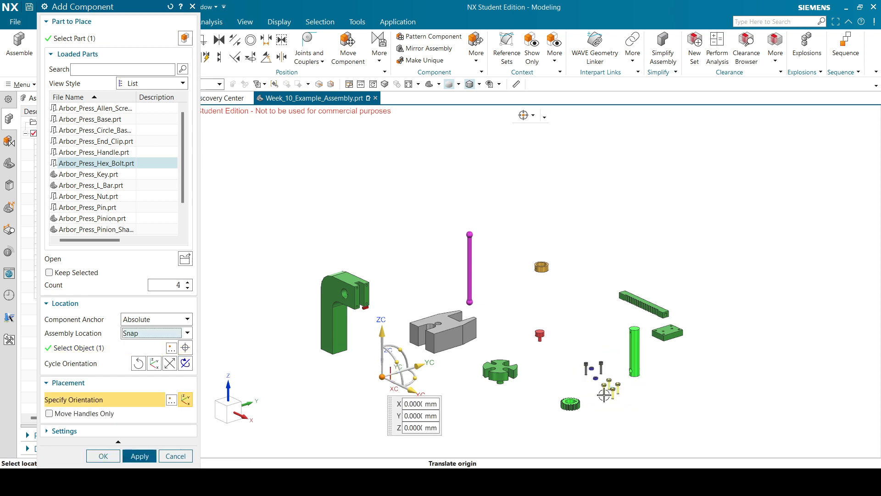
left_click(104, 455)
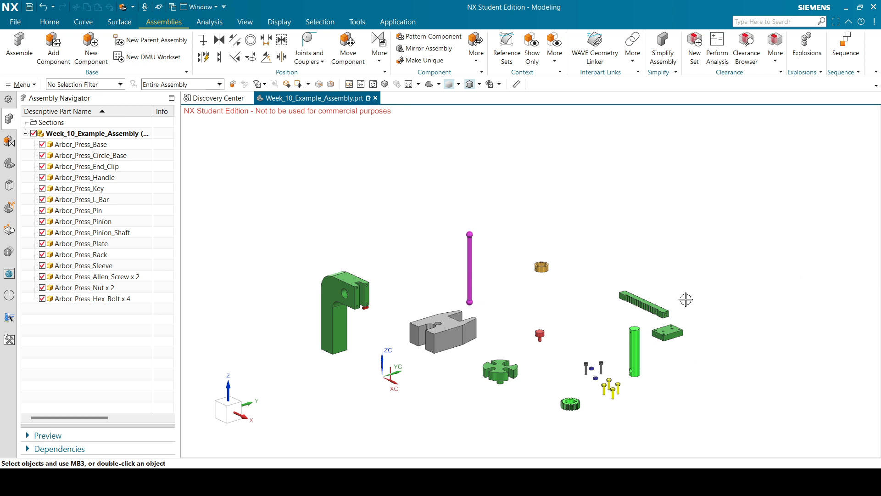
Rotate the view to inspect all the unconstrained Arbor Press parts around the origin.
scroll(657, 216, "down", 1)
scroll(509, 319, "up", 2)
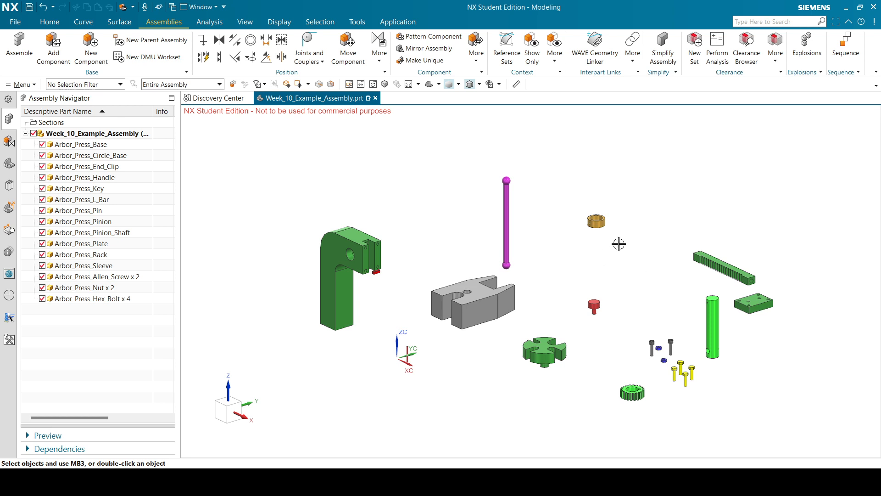
scroll(738, 167, "up", 1)
scroll(739, 167, "down", 1)
mouse_move(537, 297)
middle_mouse_down()
mouse_move(553, 318)
mouse_move(543, 301)
middle_mouse_up()
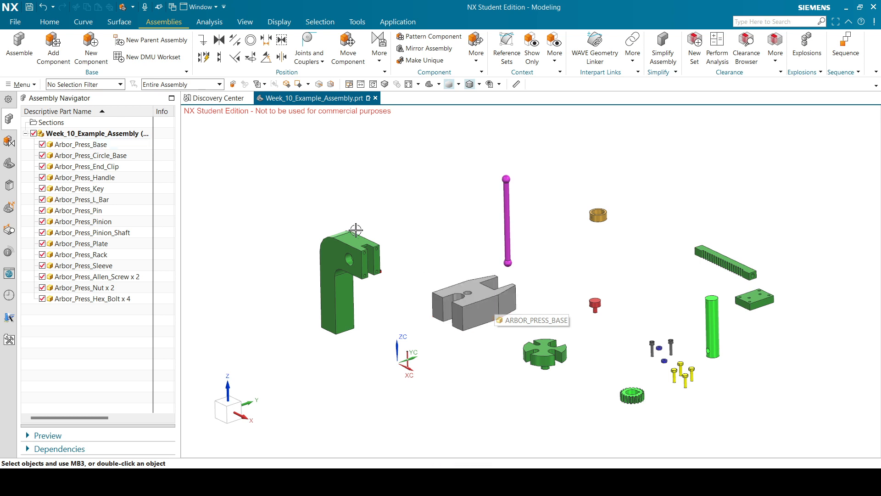
Create a Datum CSYS at the WCS origin of the assembly.
left_click(50, 22)
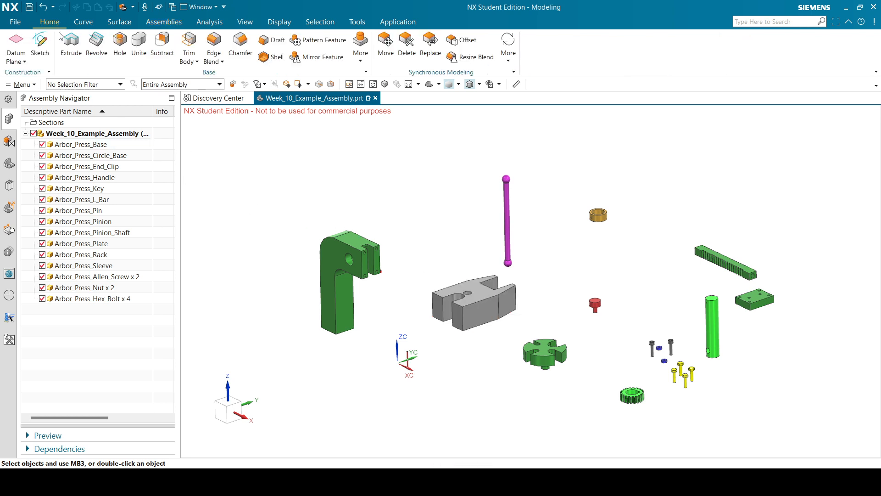
left_click(20, 61)
left_click(28, 96)
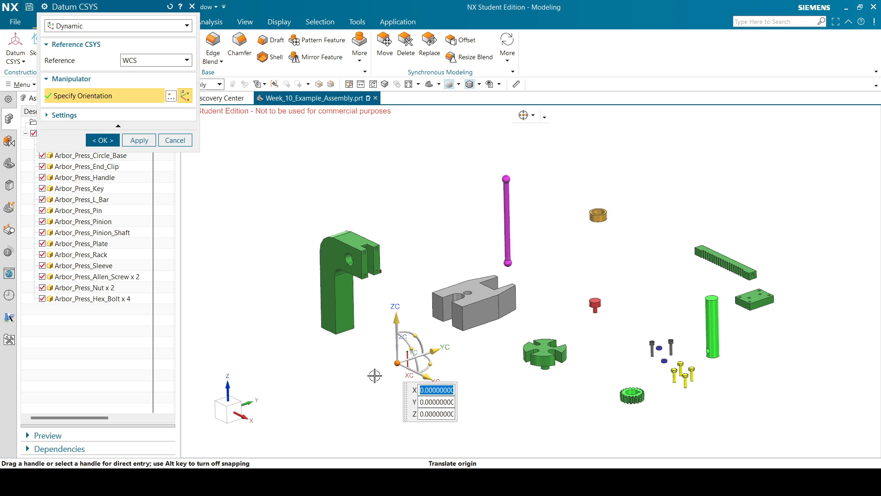
scroll(394, 372, "up", 3)
scroll(395, 372, "up", 3)
scroll(395, 372, "down", 6)
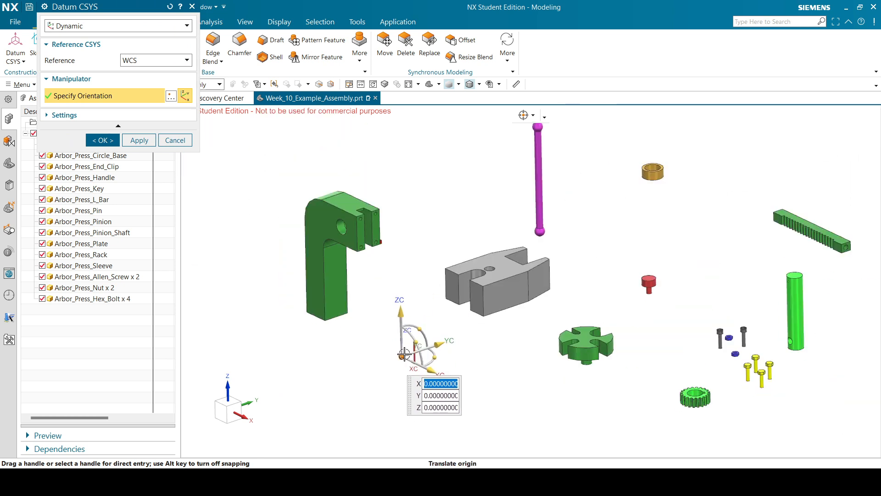
left_click(175, 139)
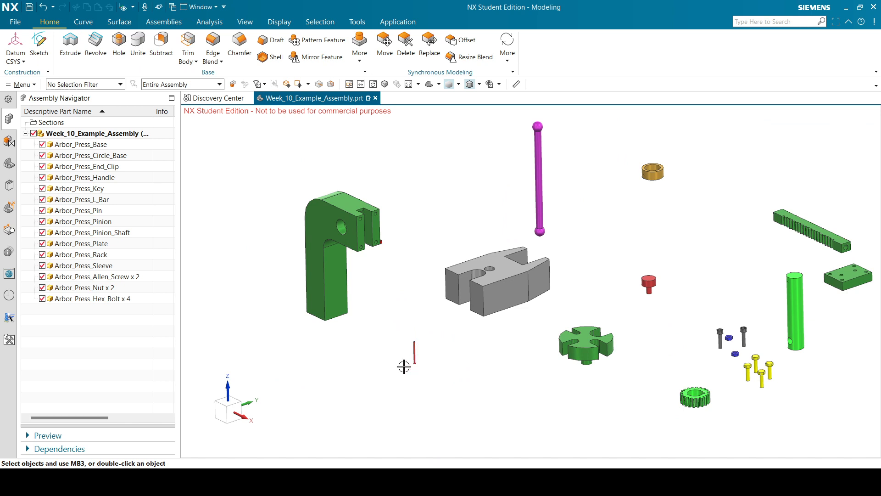
left_click(21, 43)
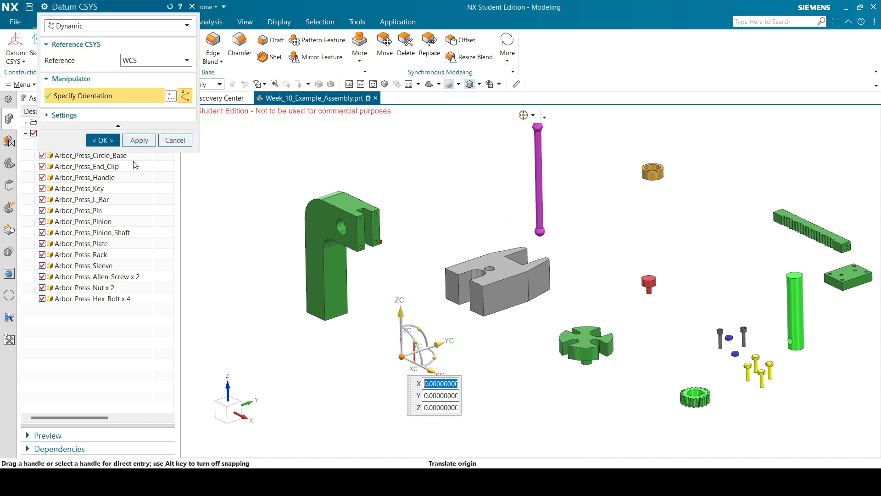
left_click(106, 138)
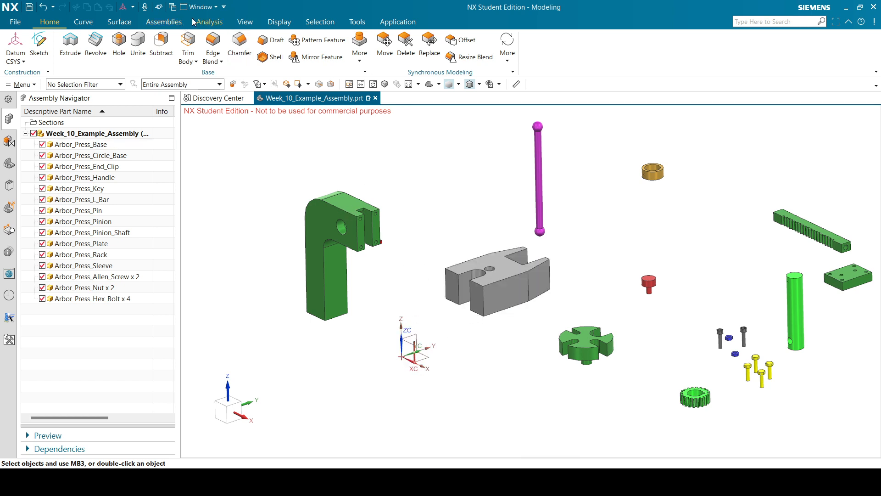
left_click(176, 23)
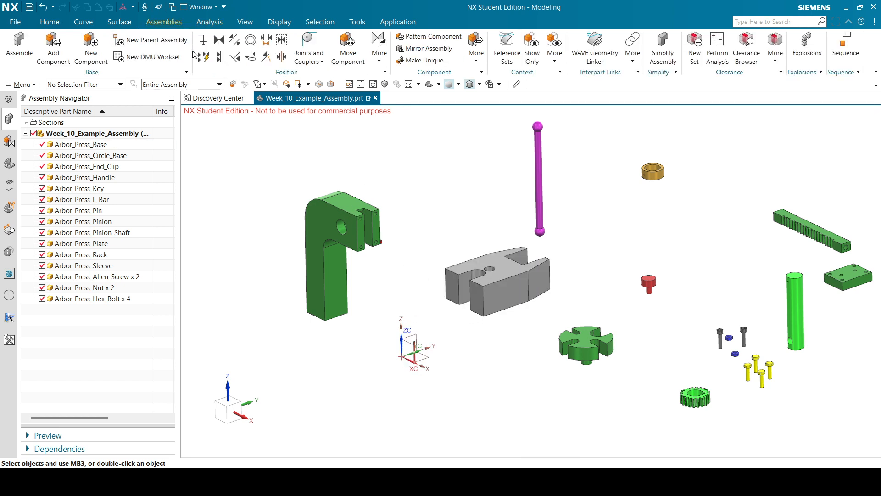
Align a face of Arbor_Press_Base with the datum XY plane, reversing its direction.
left_click(219, 57)
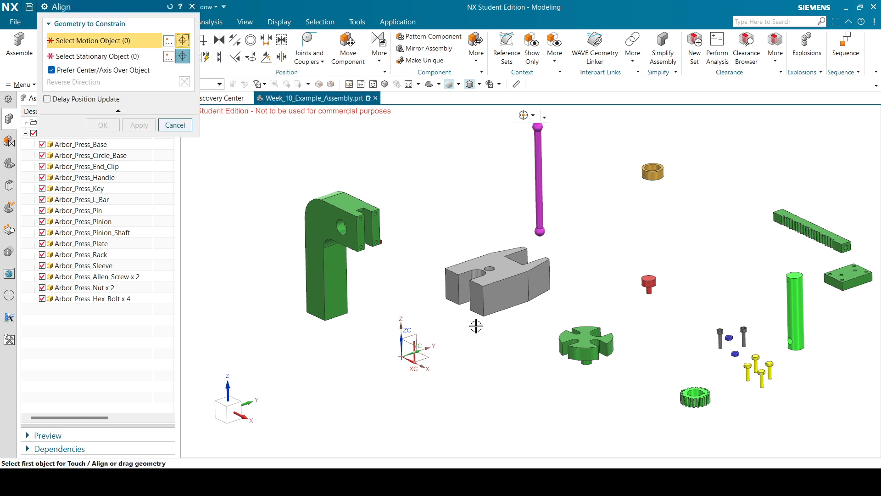
middle_click_drag(476, 326, 473, 280)
left_click(473, 280)
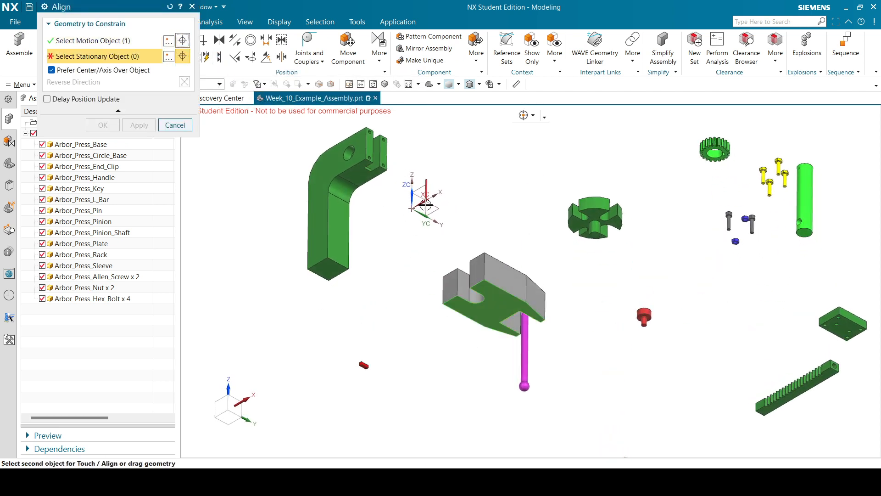
left_click(433, 208)
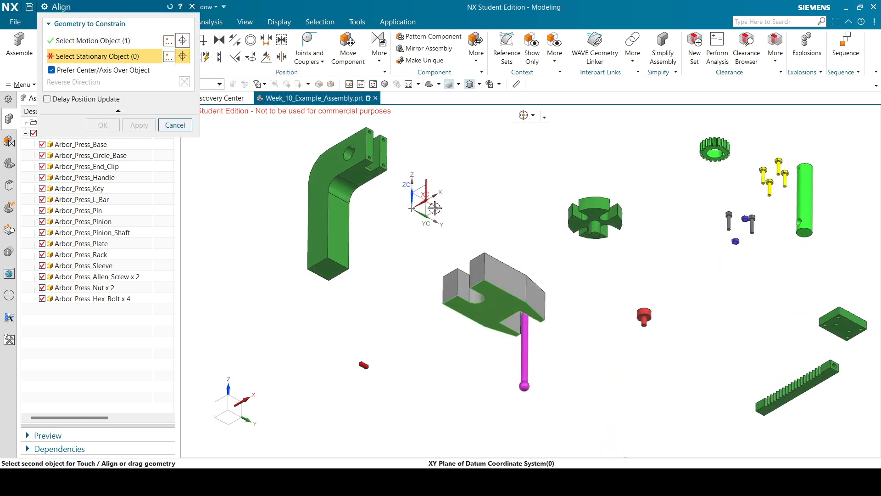
left_click(185, 83)
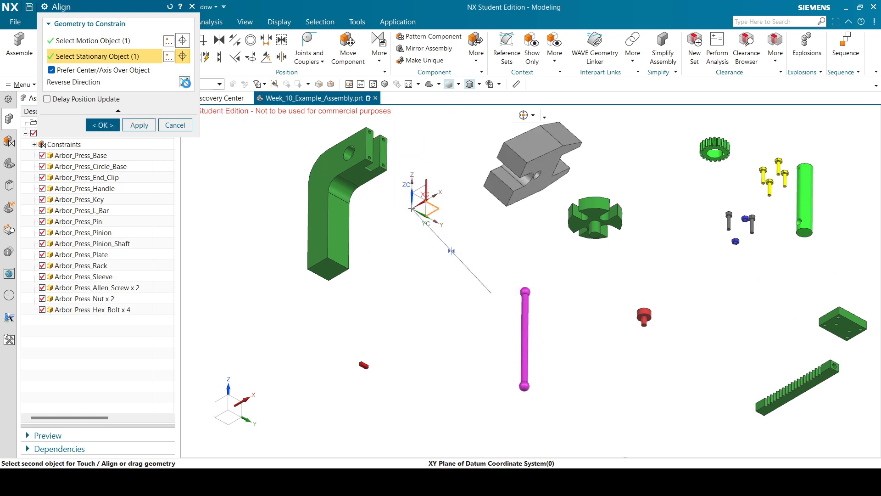
left_click(139, 126)
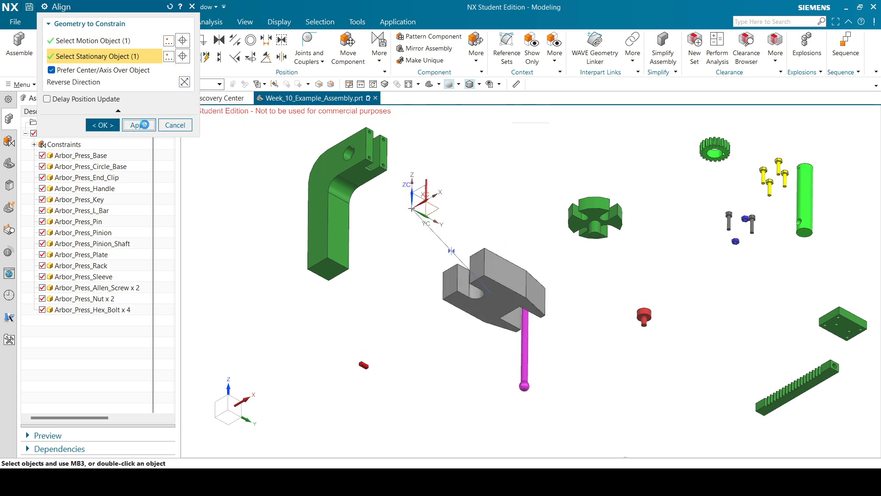
Align the base's hole centerline with the datum Z axis.
middle_click_drag(505, 201, 504, 252)
scroll(504, 252, "up", 4)
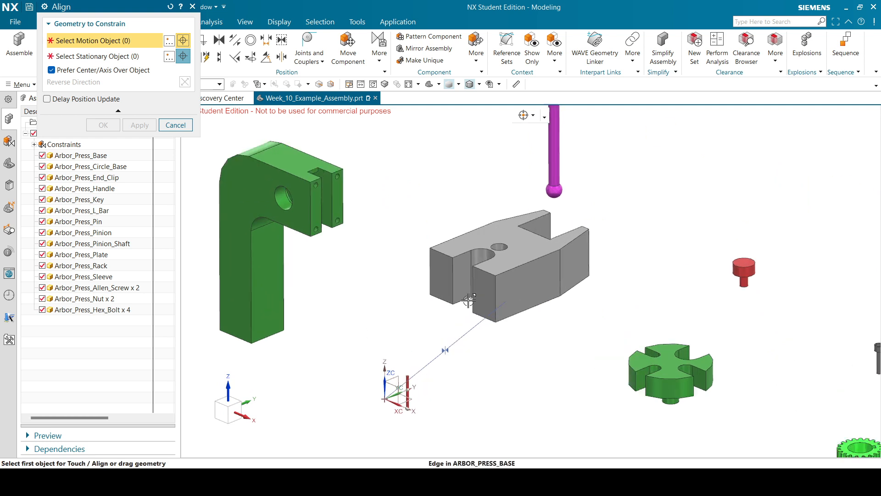
left_click(490, 232)
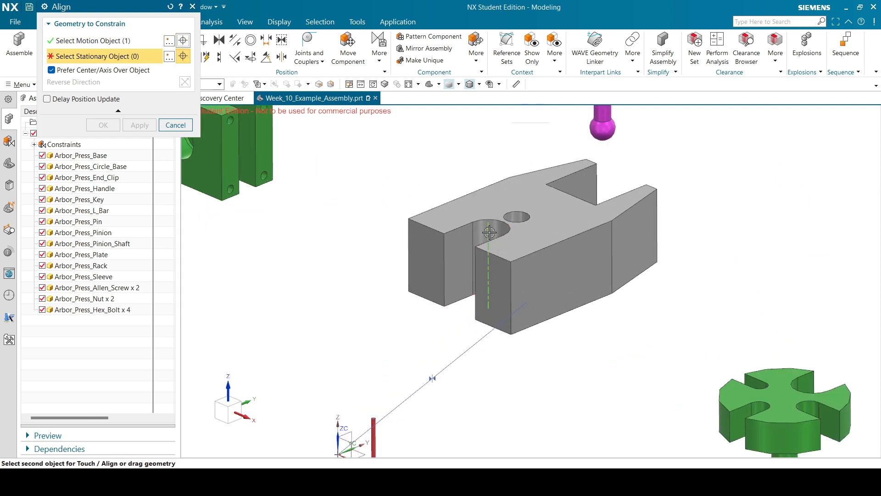
scroll(493, 225, "down", 3)
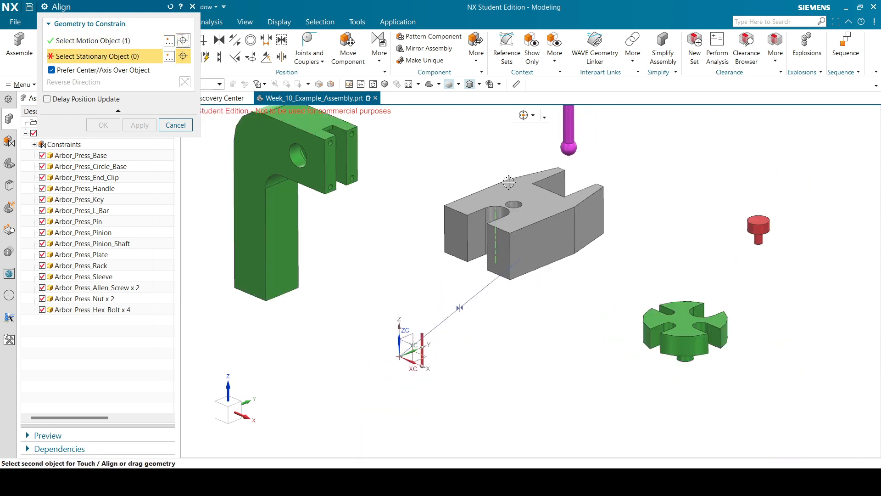
right_click(400, 329)
left_click(413, 108)
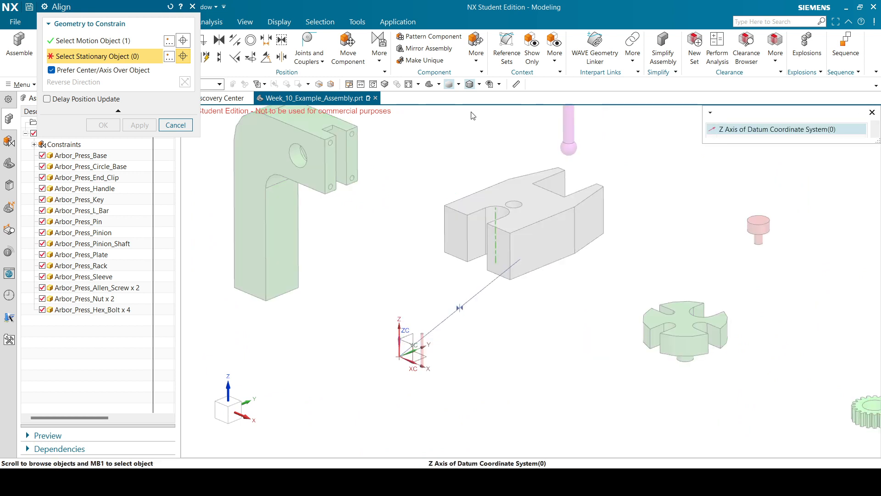
left_click(729, 130)
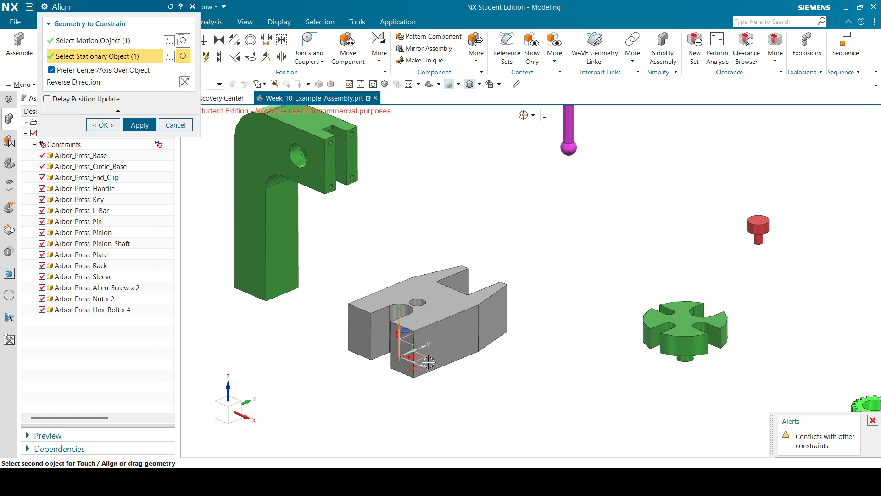
left_click(185, 82)
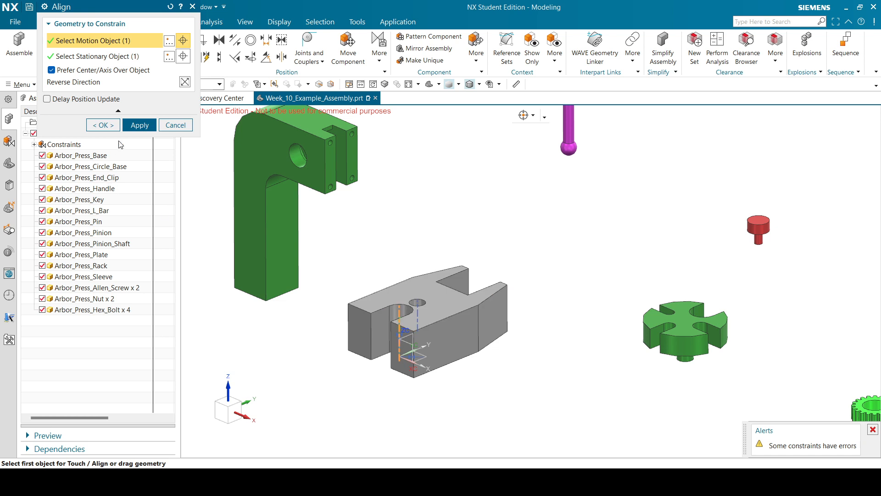
left_click(125, 126)
left_click(174, 125)
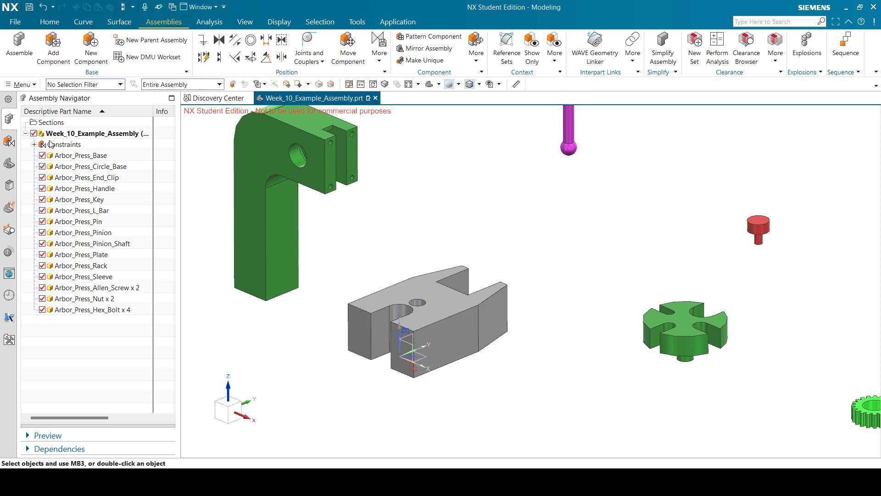
Test-rotate the base block about ZC, discard the rotation, and start a Parallel constraint.
left_click(34, 144)
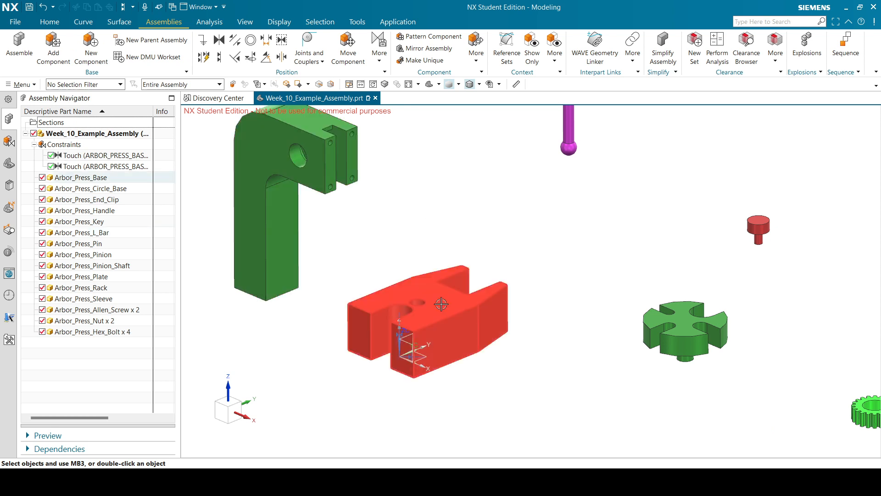
left_click(340, 48)
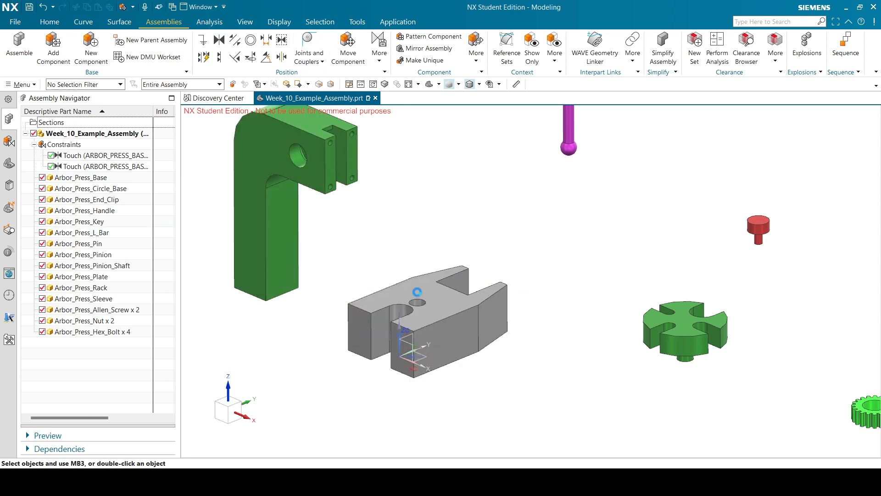
left_click(418, 294)
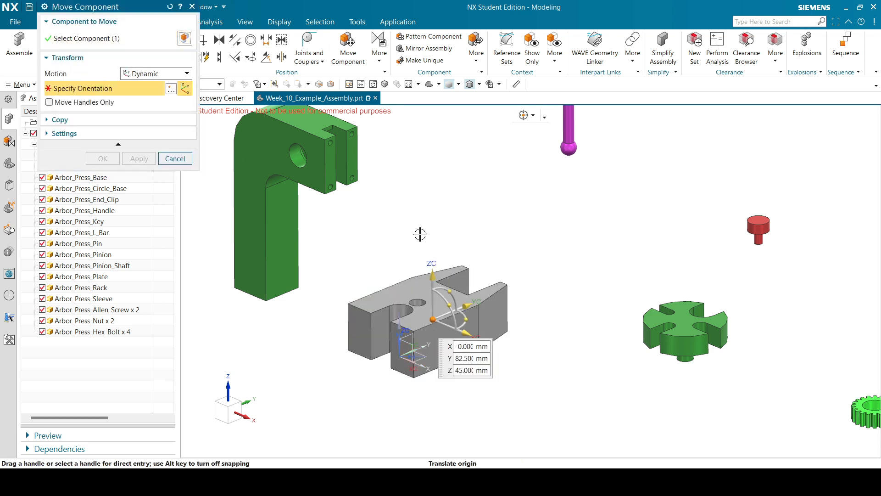
left_click(433, 275)
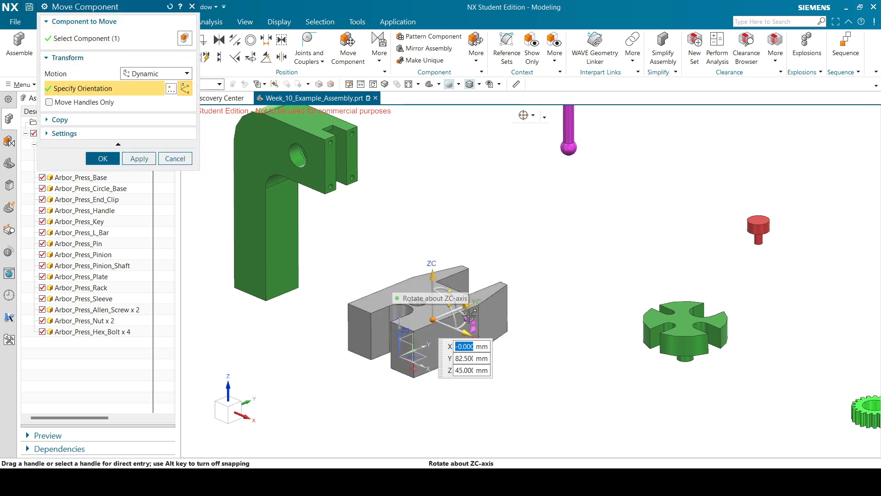
left_click_drag(469, 316, 473, 285)
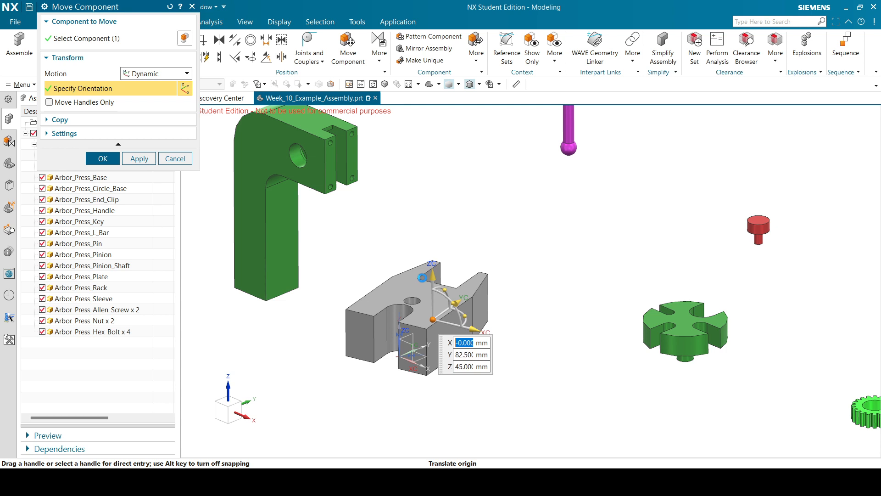
left_click(170, 161)
left_click(490, 253)
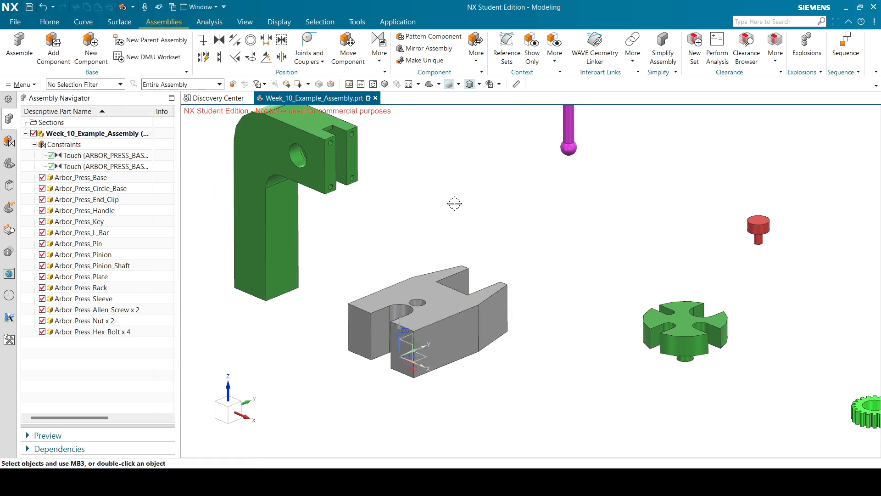
left_click(235, 40)
Make the base block's front face parallel to the datum YZ plane.
left_click(419, 341)
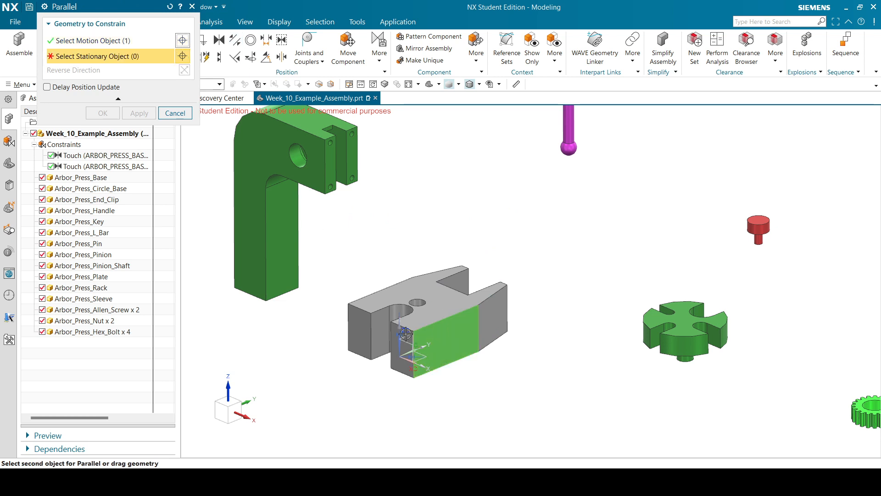
left_click(406, 335)
left_click(107, 114)
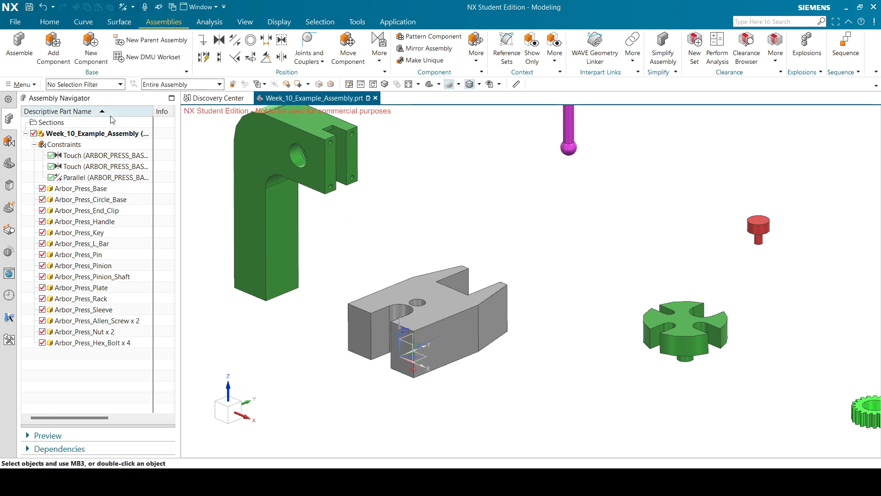
Try dragging the base block with Move Component, then cancel and discard the changes.
left_click(348, 46)
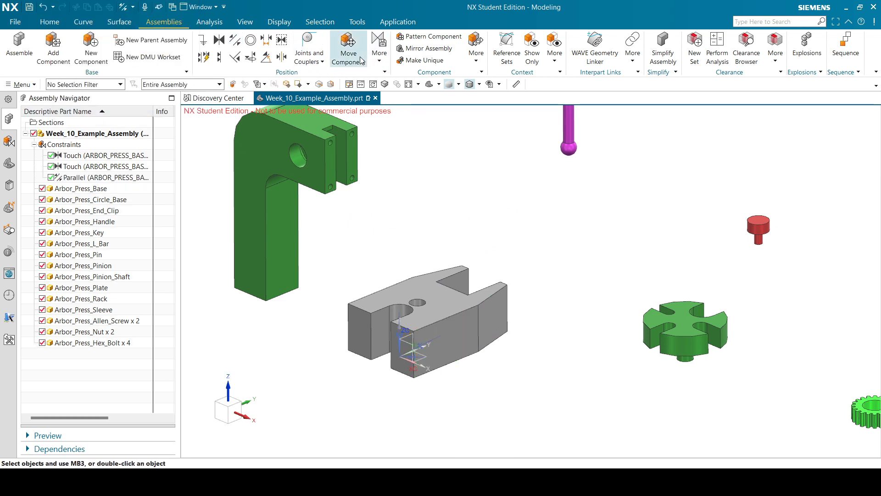
left_click(430, 298)
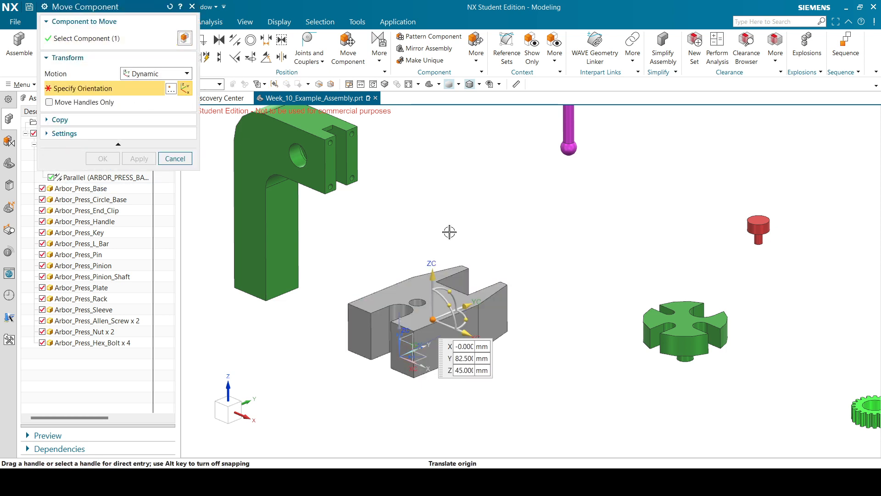
left_click_drag(436, 273, 445, 297)
left_click_drag(466, 334, 485, 341)
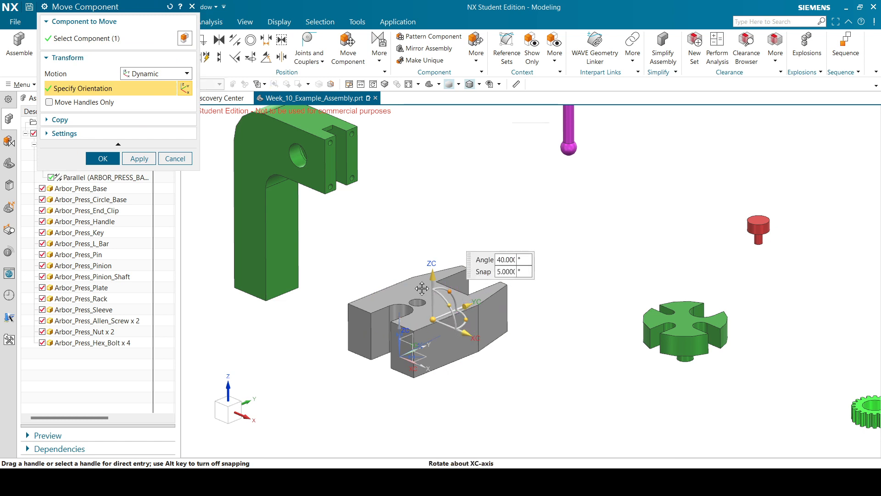
left_click(174, 158)
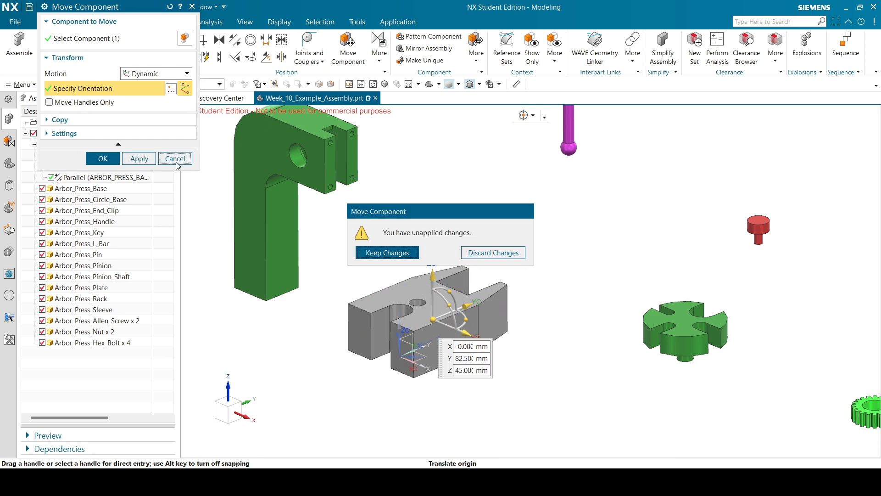
left_click(478, 253)
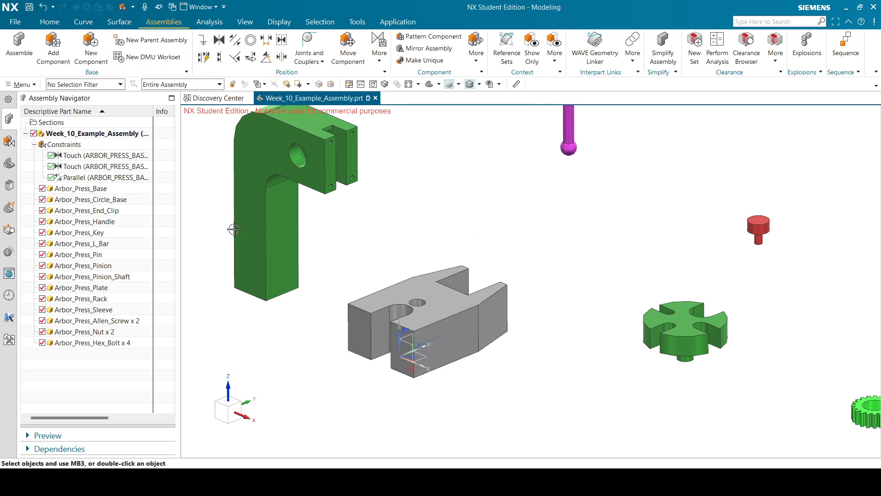
left_click(98, 177)
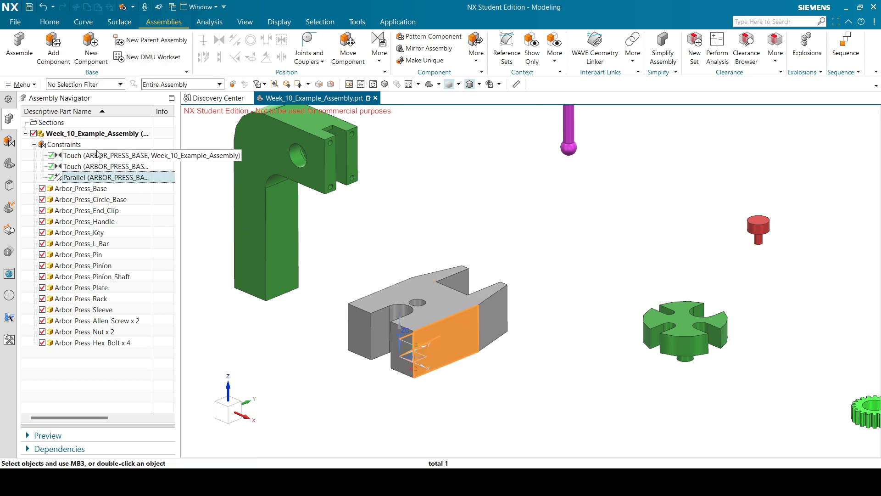
Uncheck the Parallel constraint and apply a Fix constraint to Arbor_Press_Base.
left_click(51, 178)
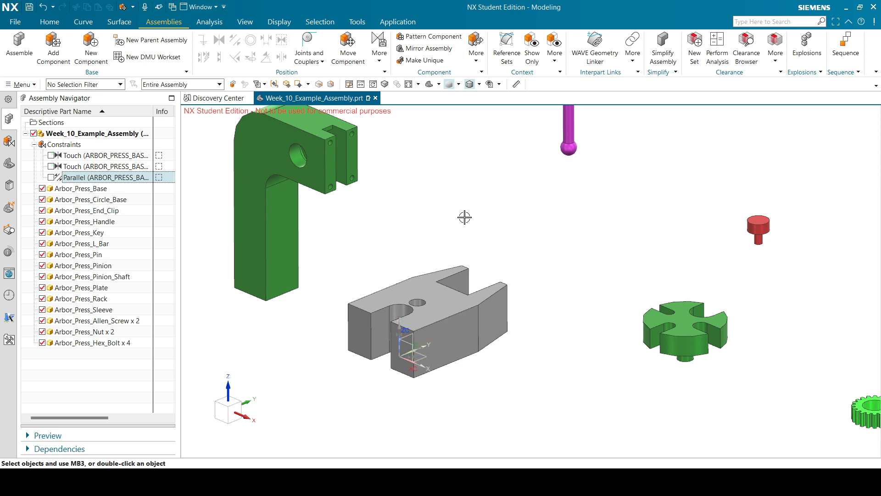
left_click(407, 289)
left_click(202, 40)
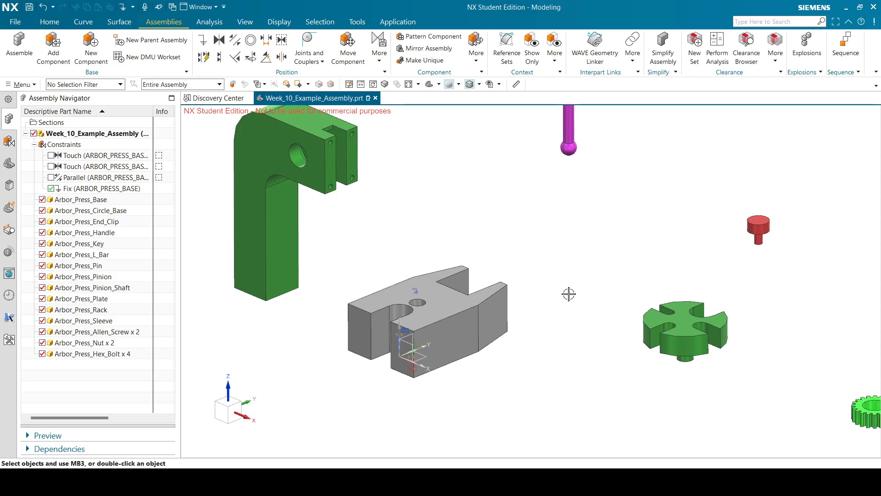
Orbit and zoom out until every scattered arbor press part is visible, then start a Center constraint.
middle_click_drag(569, 294, 512, 293)
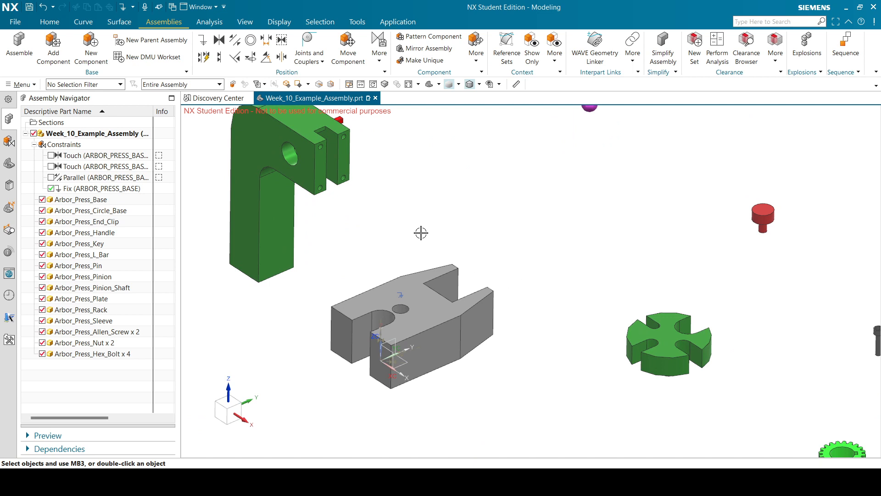
scroll(505, 262, "down", 3)
mouse_move(512, 263)
middle_mouse_down()
mouse_move(497, 257)
mouse_move(507, 257)
mouse_move(501, 266)
middle_mouse_up()
scroll(455, 318, "down", 2)
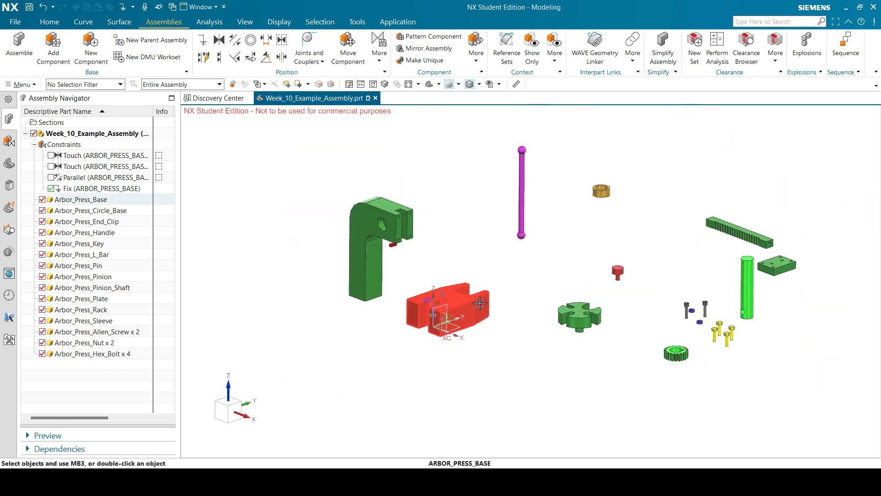
mouse_move(452, 234)
middle_mouse_down()
mouse_move(462, 234)
mouse_move(452, 242)
mouse_move(458, 248)
mouse_move(453, 238)
middle_mouse_up()
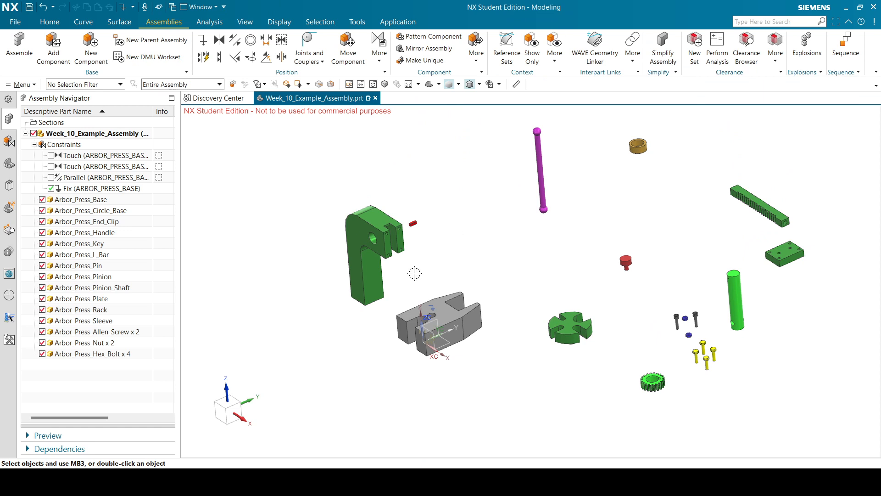
scroll(400, 284, "up", 2)
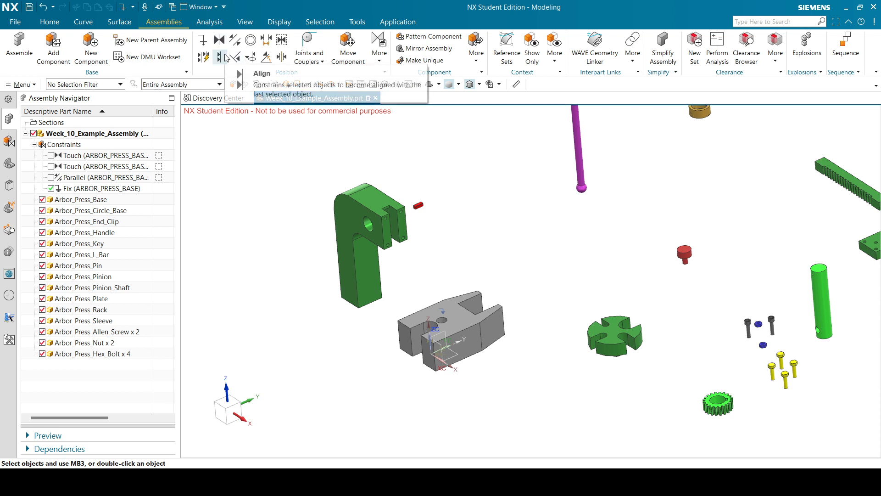
left_click(283, 57)
Switch the Center constraint to 2 to 2 and pick two faces of the green L-bar.
left_click(354, 293)
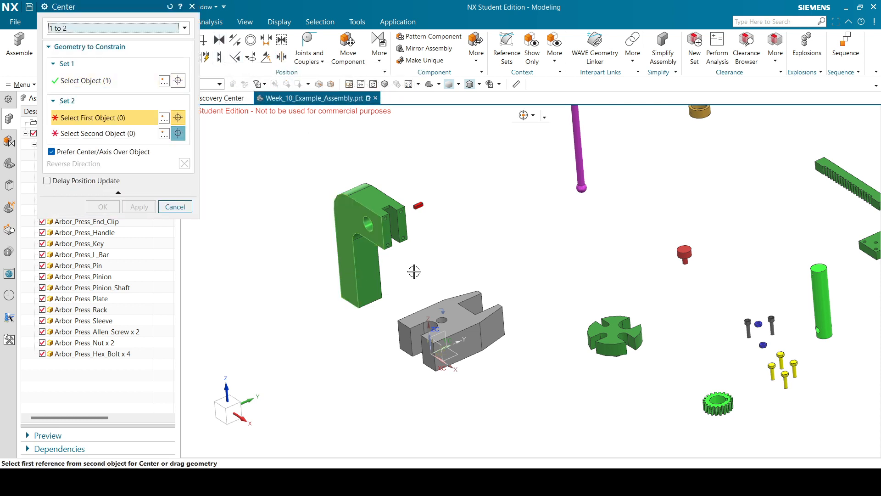
left_click(91, 28)
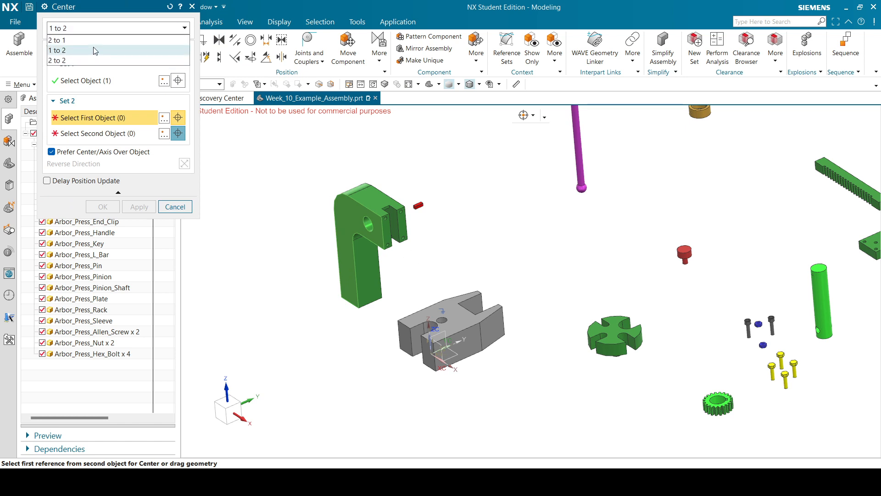
left_click(89, 61)
left_click(360, 271)
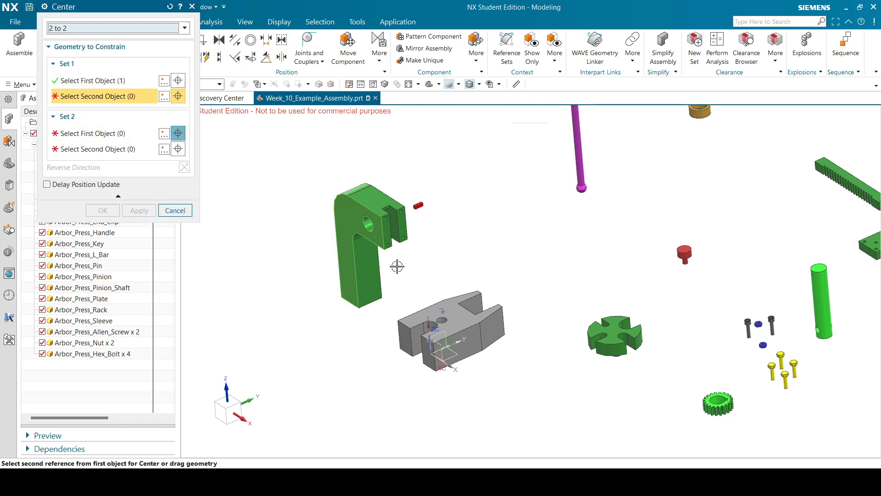
middle_click_drag(476, 250, 423, 266)
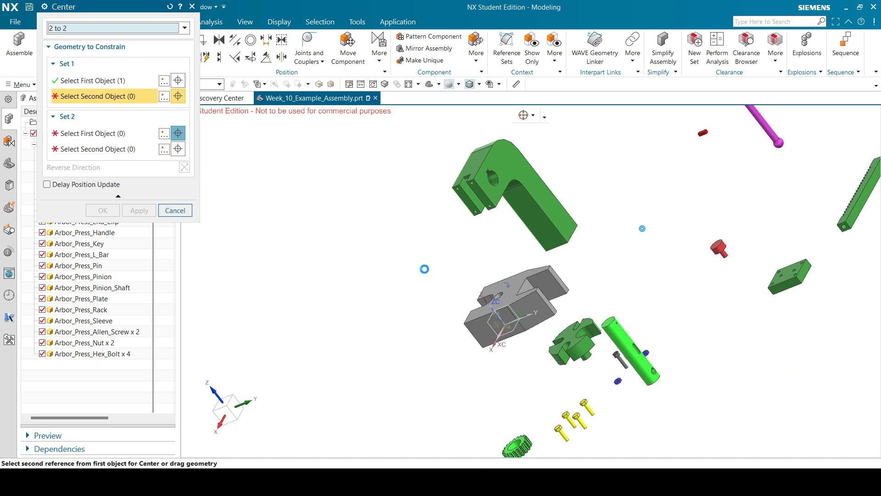
left_click(543, 202)
Pick the two matching faces of the grey base and confirm the centering.
middle_click_drag(612, 273, 455, 300)
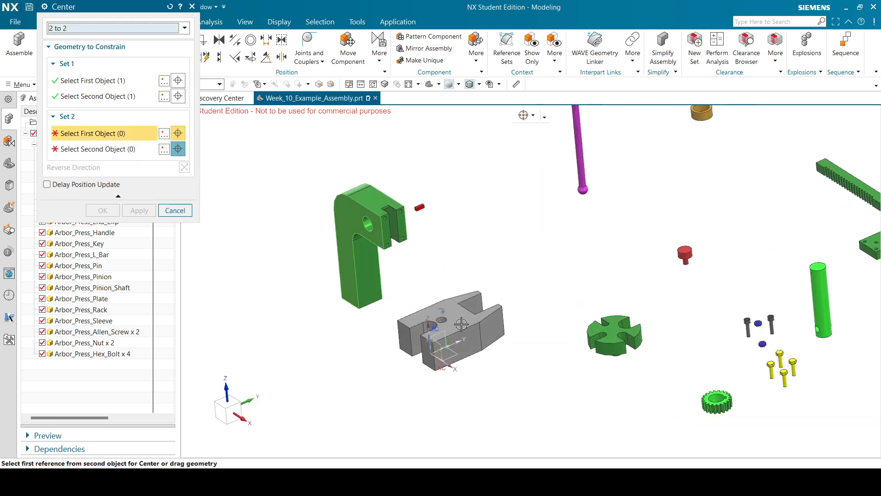
left_click(476, 302)
middle_click_drag(531, 256, 581, 293)
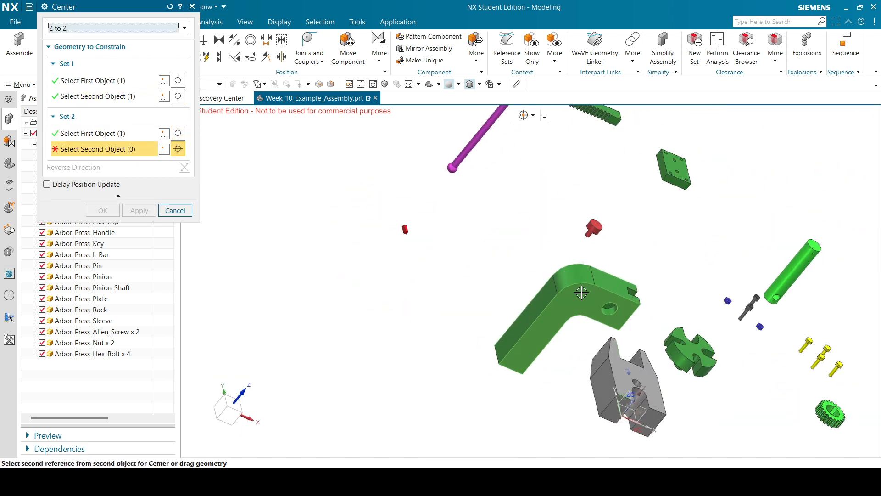
left_click(638, 361)
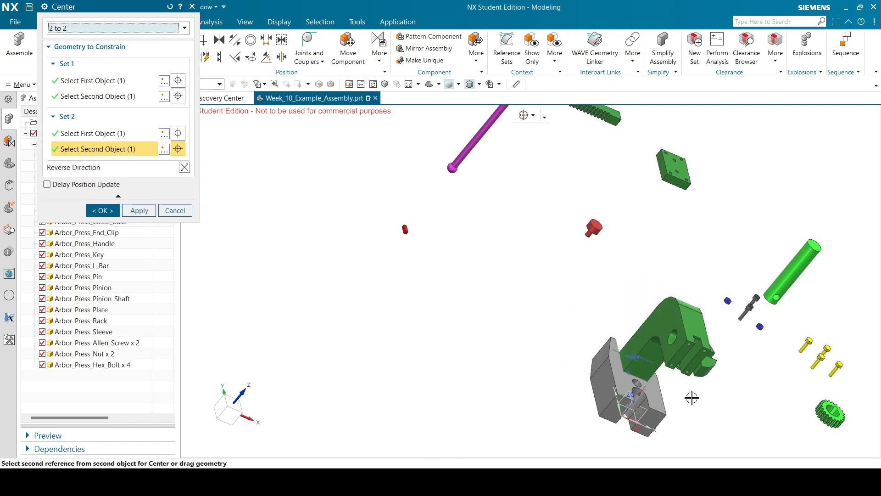
middle_click_drag(692, 397, 606, 399)
scroll(459, 385, "up", 4)
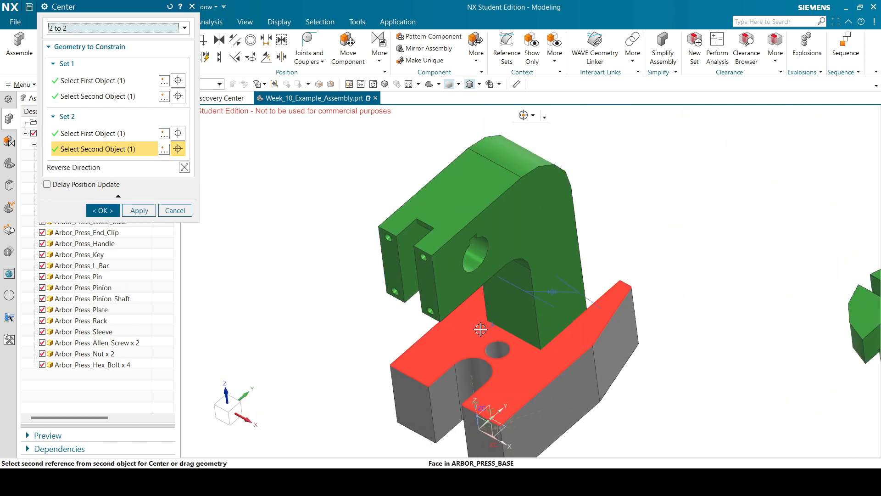
left_click(102, 210)
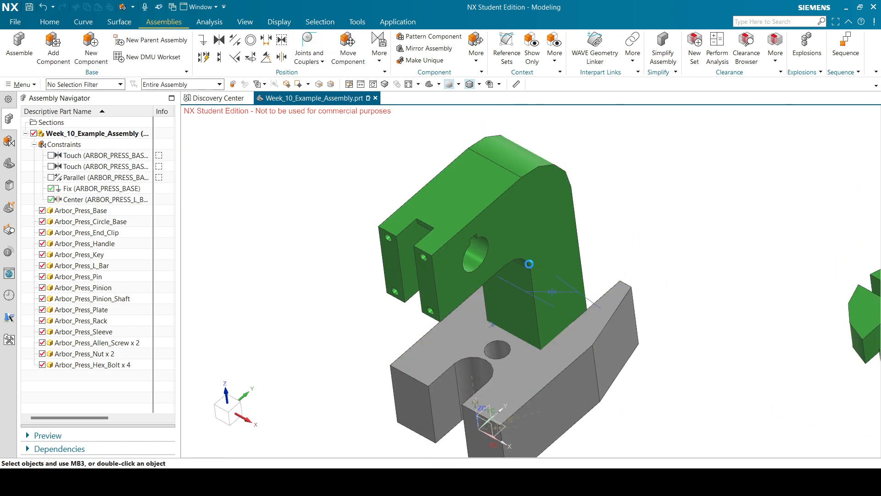
Lift the green L-bar to Y 228.26 mm, keep the change, and open Analysis measuring.
left_click(547, 255)
left_click(139, 91)
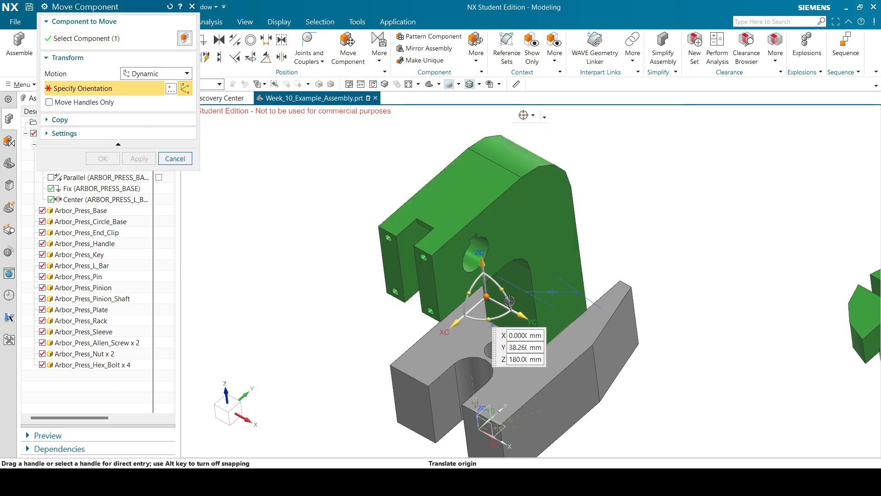
left_click_drag(458, 321, 592, 247)
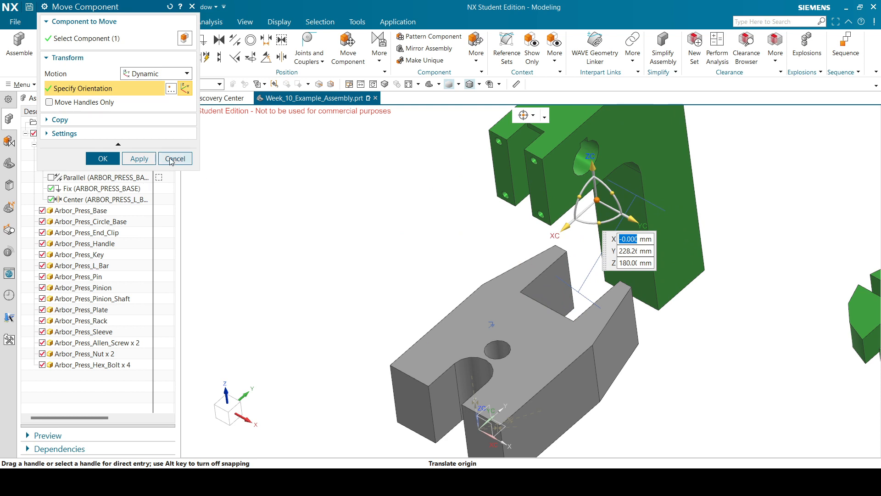
left_click(188, 156)
left_click(387, 252)
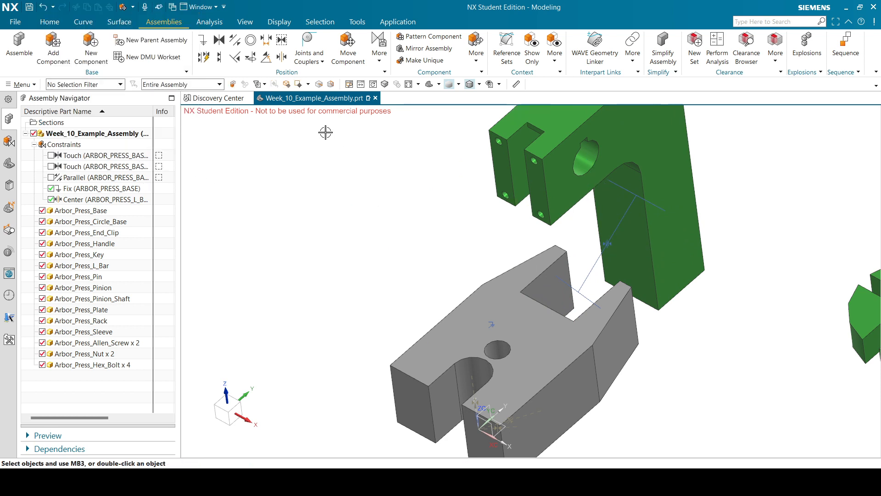
left_click(213, 23)
left_click(18, 46)
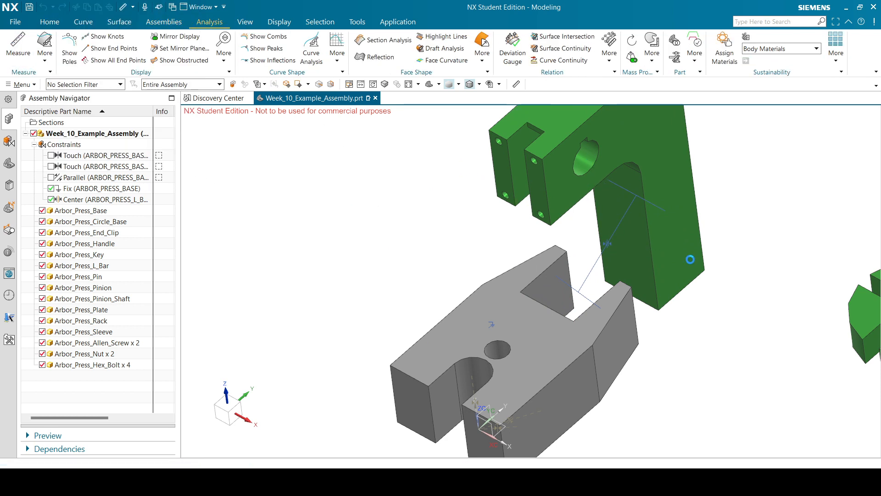
left_click(626, 223)
middle_click_drag(625, 223, 640, 209)
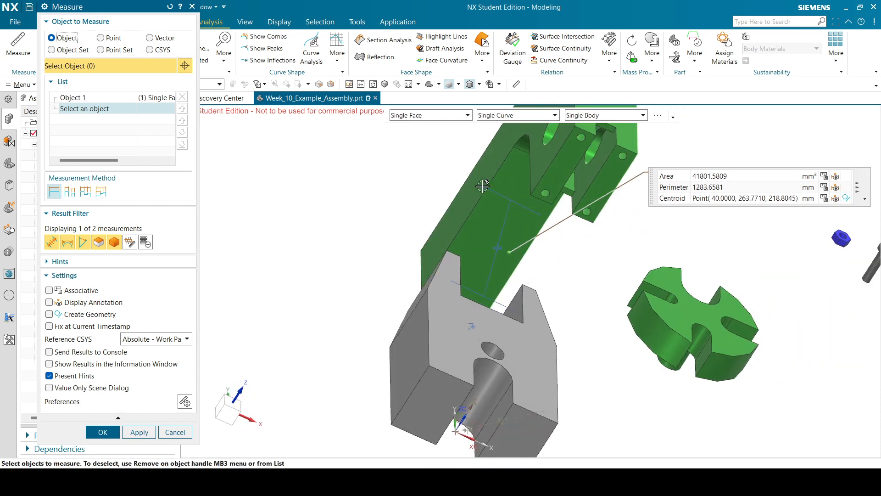
left_click(472, 190)
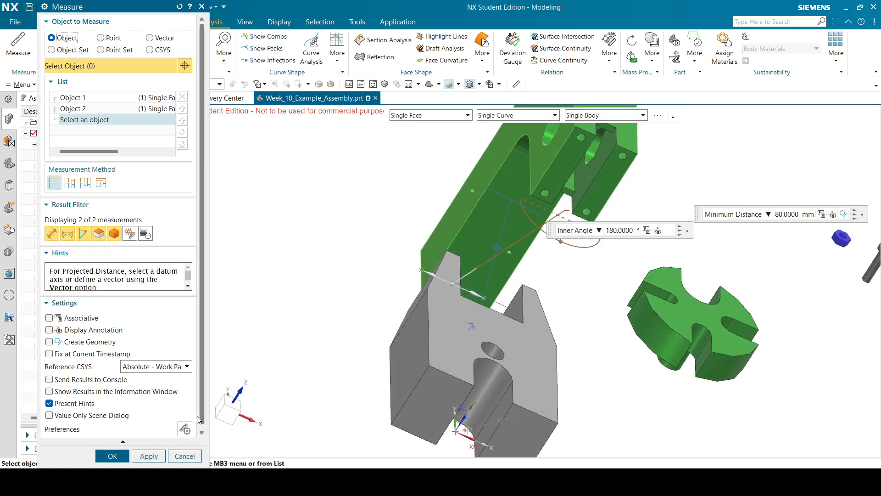
left_click(185, 457)
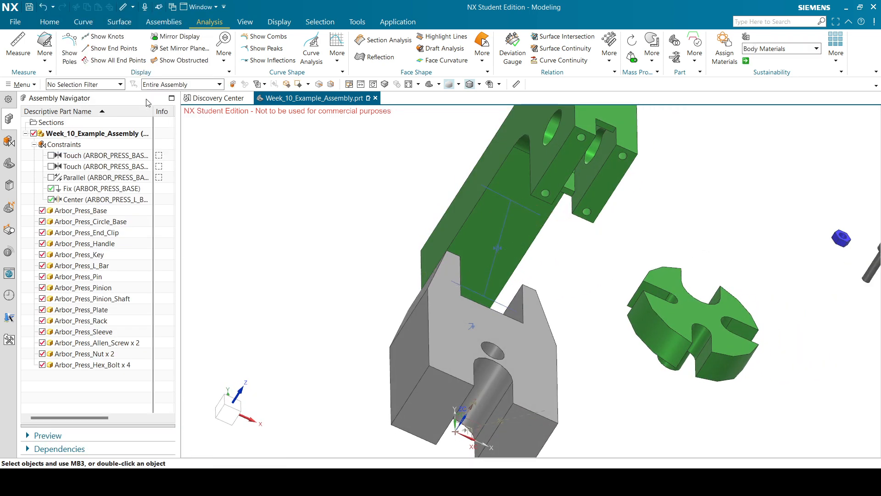
left_click(18, 46)
left_click(524, 312)
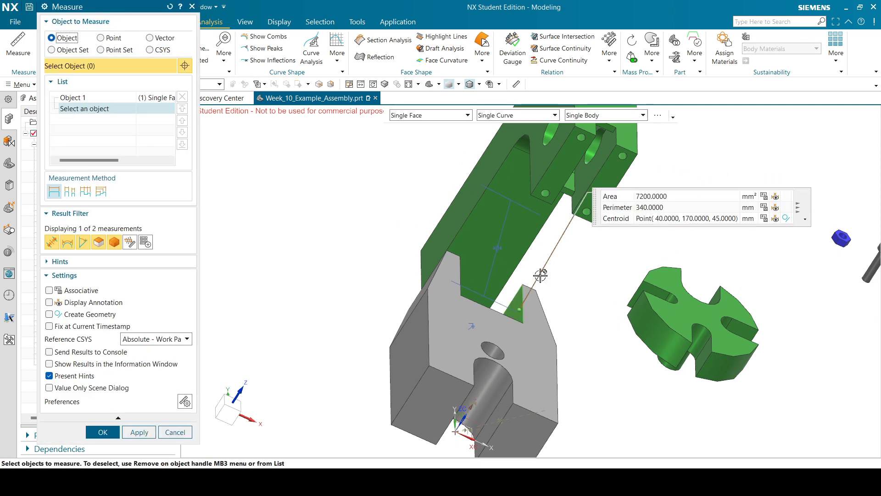
middle_click_drag(523, 312, 551, 294)
left_click(518, 281)
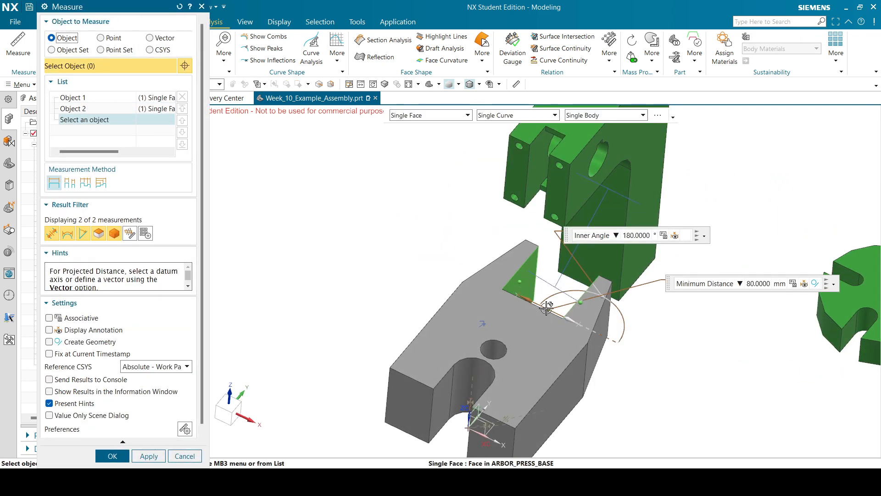
left_click(197, 457)
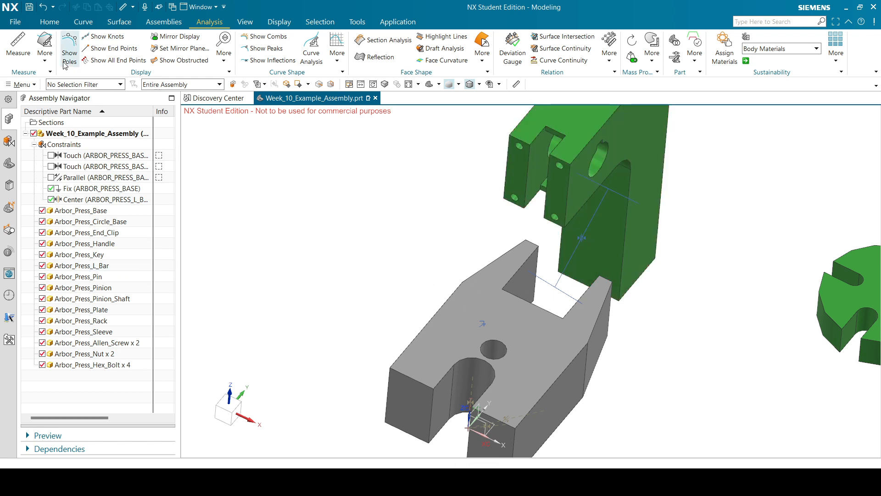
Align an L-bar face to the grey base with reversed direction, creating a Touch constraint.
left_click(177, 26)
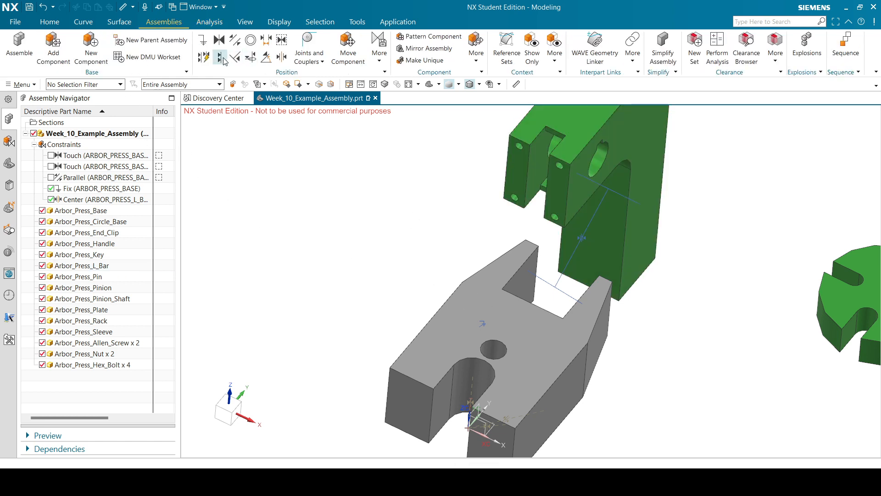
left_click(247, 59)
left_click(623, 281)
middle_click_drag(623, 282, 583, 317)
left_click(592, 276)
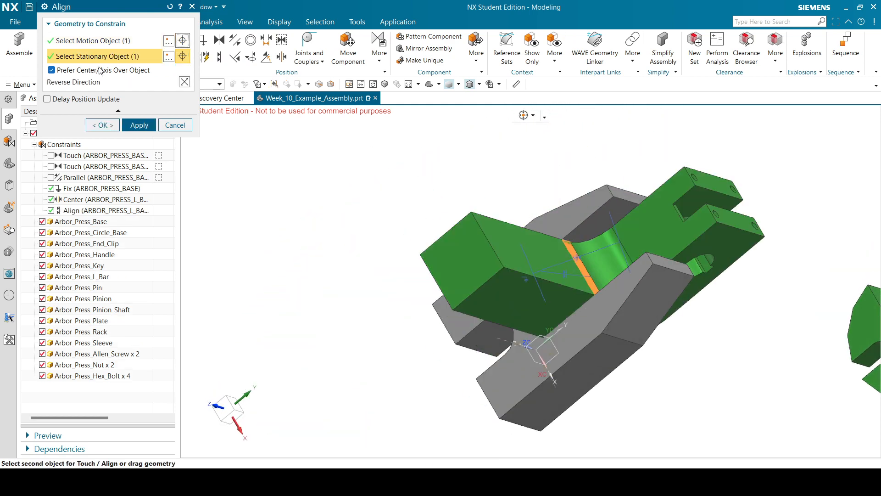
left_click(184, 83)
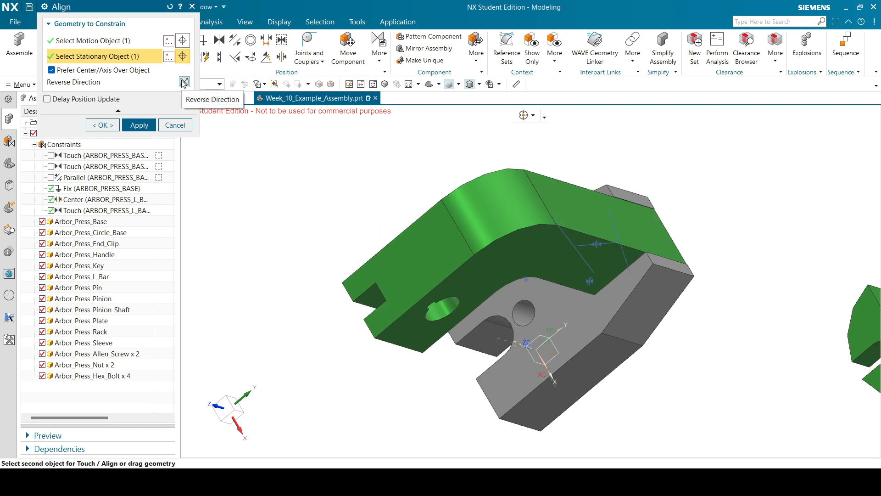
left_click(94, 125)
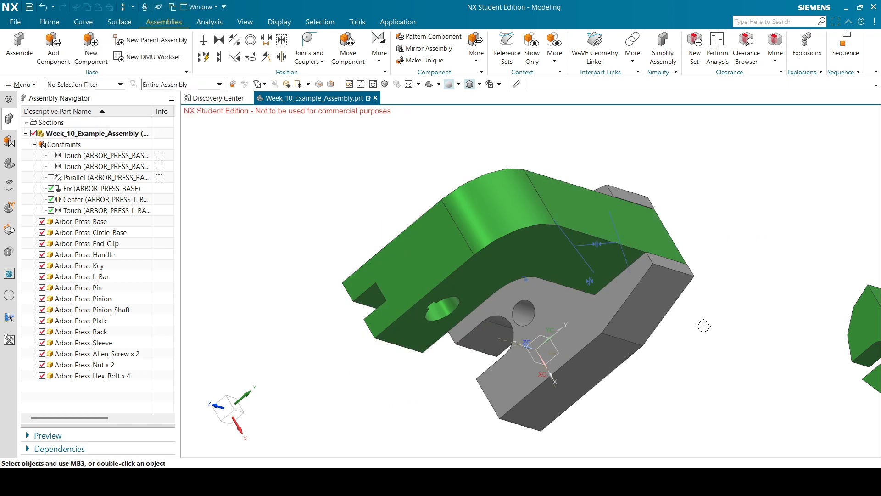
middle_click_drag(703, 325, 675, 289)
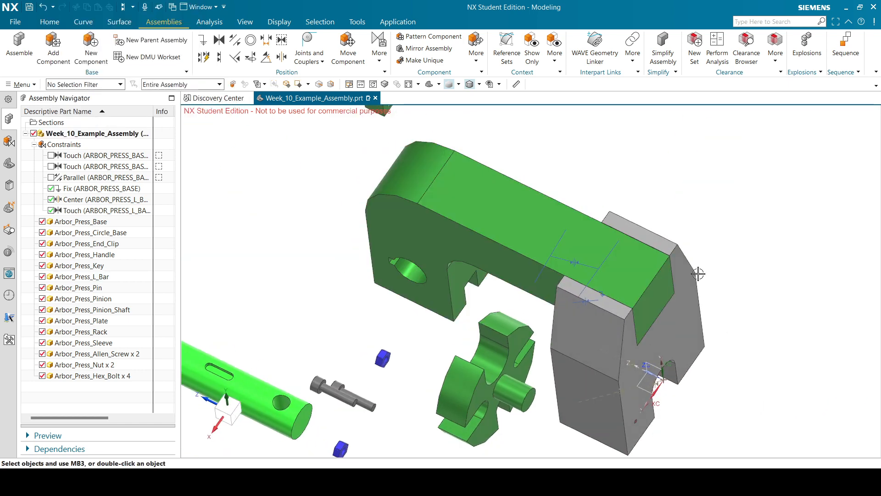
Move the L-bar 45 mm along Z with Move Component.
left_click(348, 48)
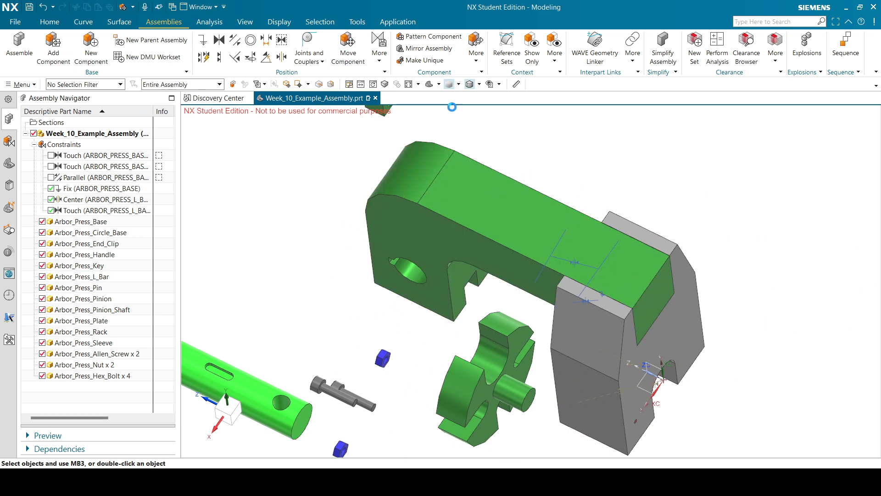
left_click(531, 209)
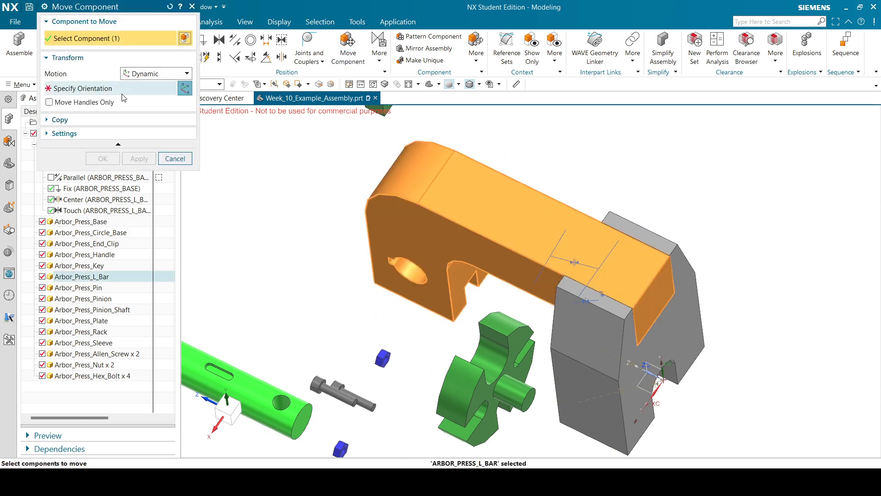
left_click(122, 93)
left_click_drag(484, 251, 457, 239)
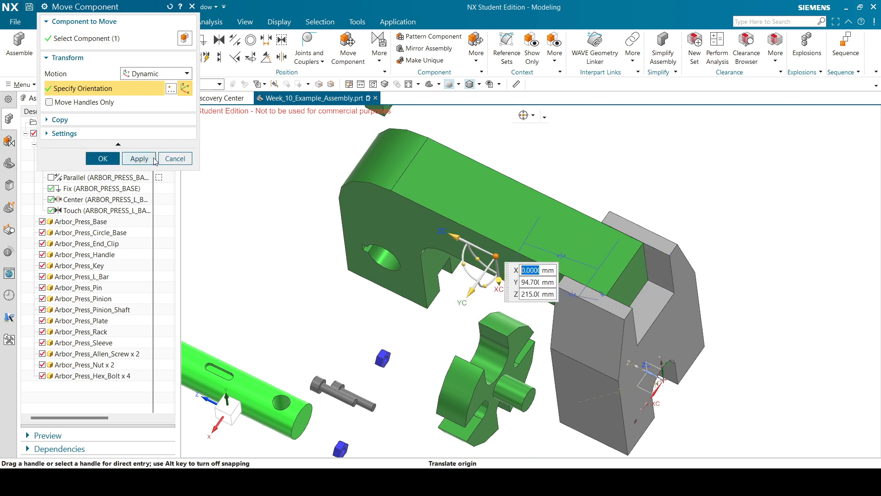
left_click(103, 159)
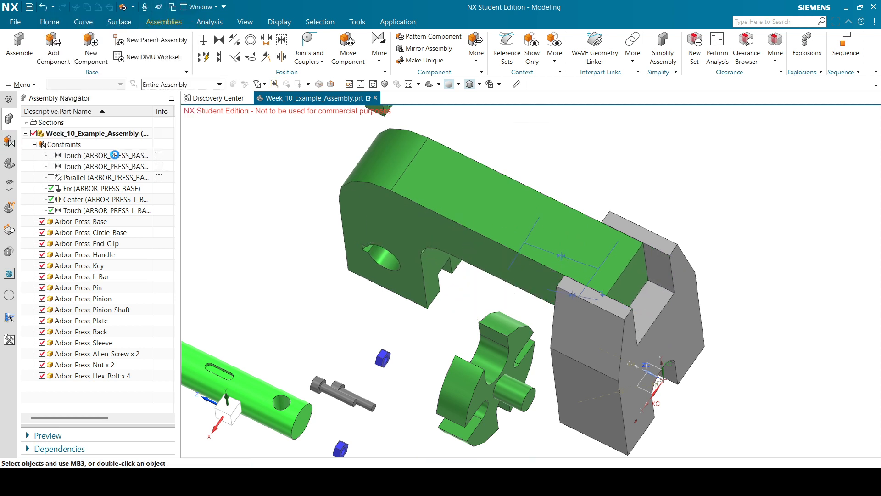
Align the L-bar's end face with the grey base face, then return to Trimetric view.
left_click(235, 42)
scroll(708, 273, "up", 2)
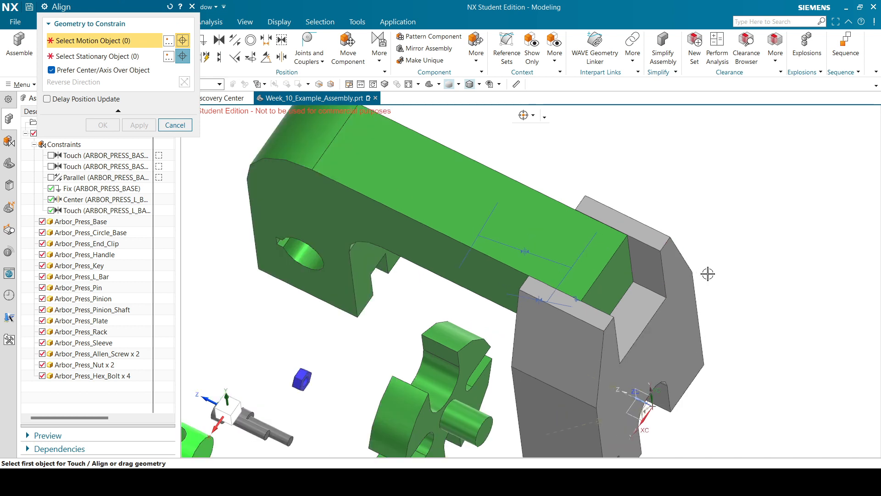
scroll(708, 274, "down", 2)
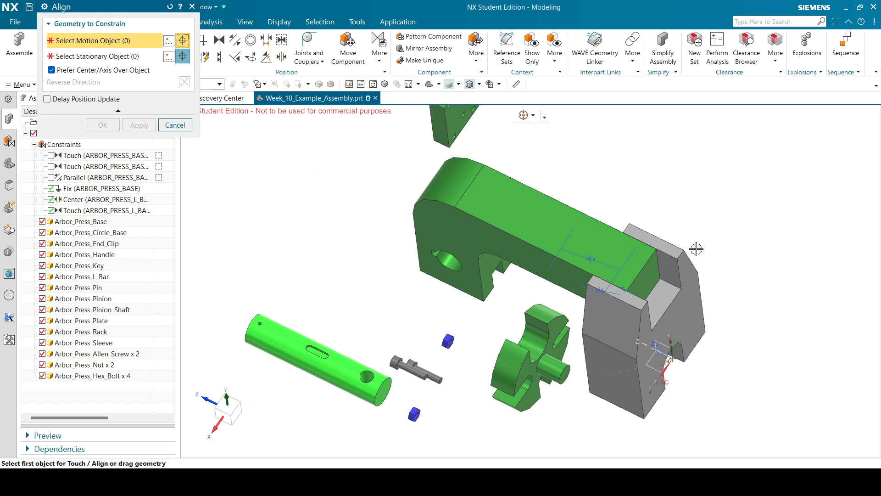
left_click(660, 274)
left_click(701, 312)
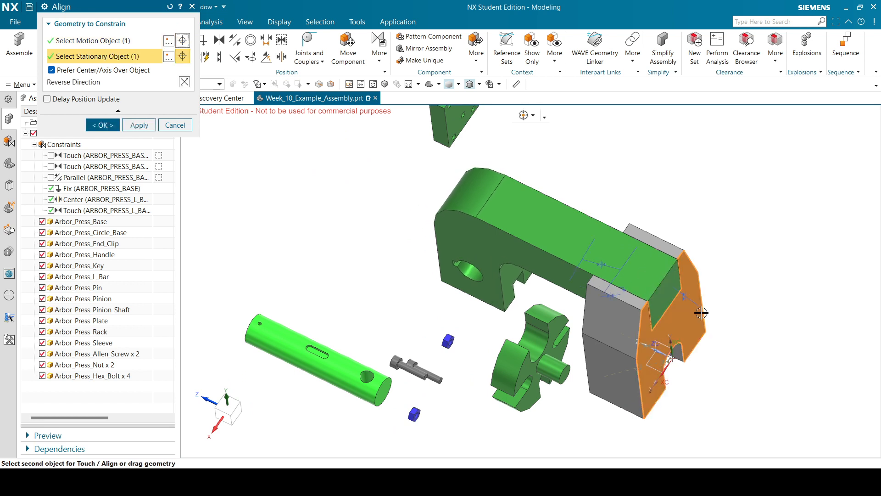
left_click(103, 125)
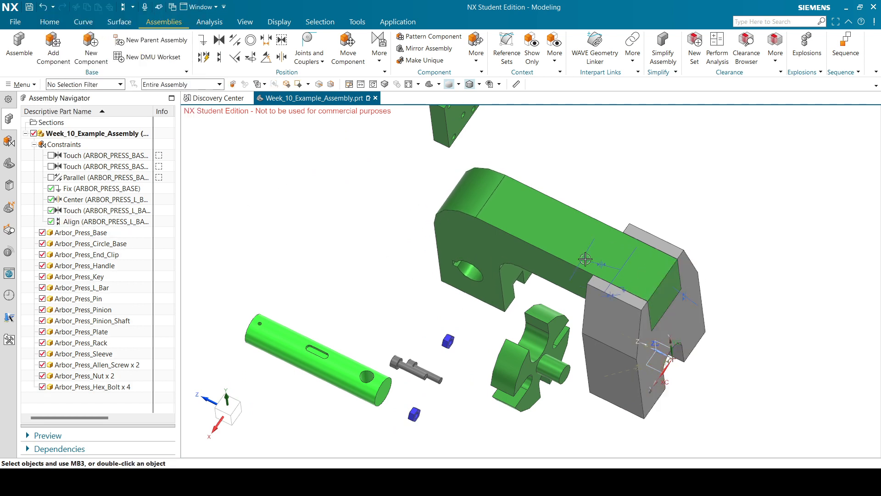
left_click(430, 85)
scroll(605, 209, "down", 2)
scroll(379, 269, "up", 3)
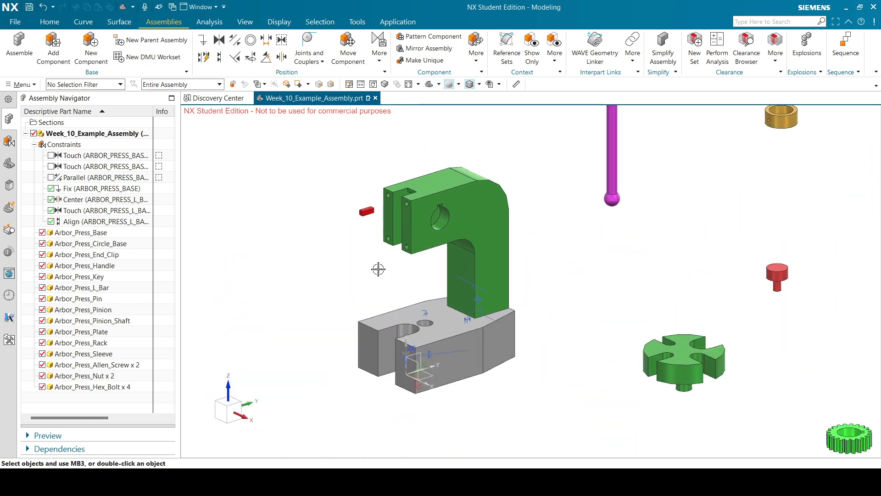
scroll(431, 278, "down", 4)
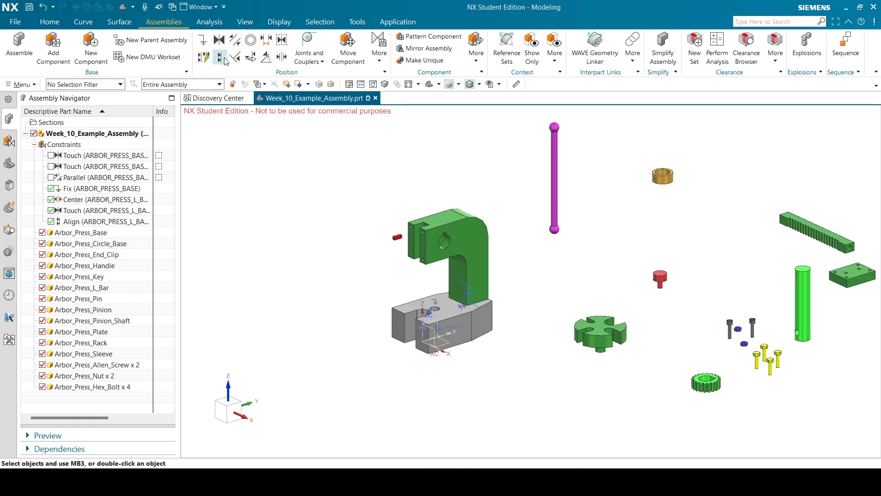
Start an Align constraint and pick the hole face in the grey base.
left_click(219, 57)
scroll(453, 366, "up", 3)
scroll(561, 337, "down", 3)
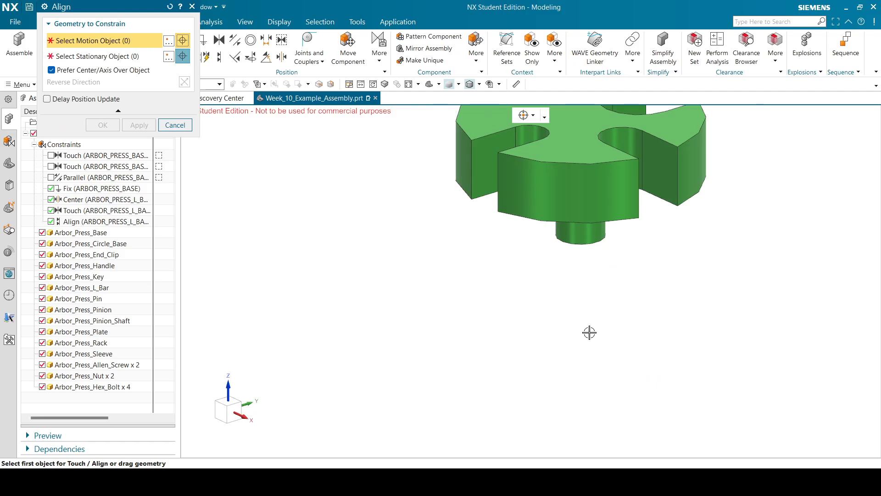
scroll(589, 332, "down", 2)
scroll(579, 298, "down", 3)
scroll(395, 236, "up", 2)
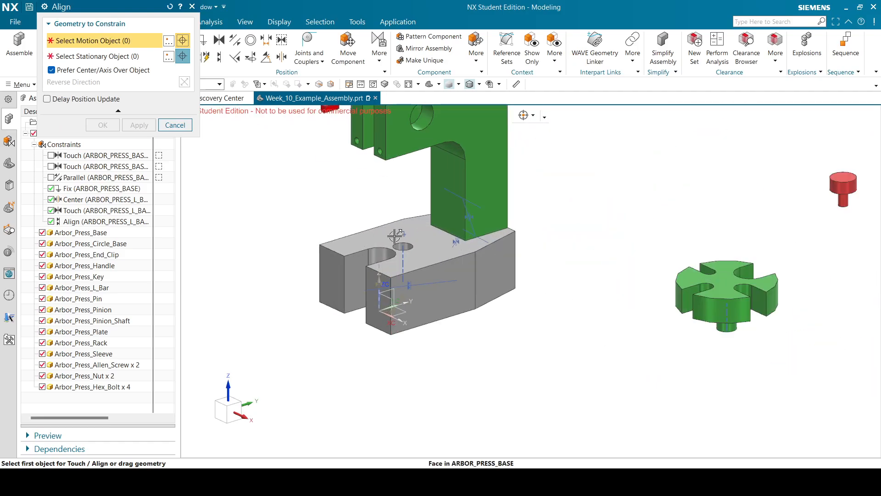
scroll(396, 236, "down", 2)
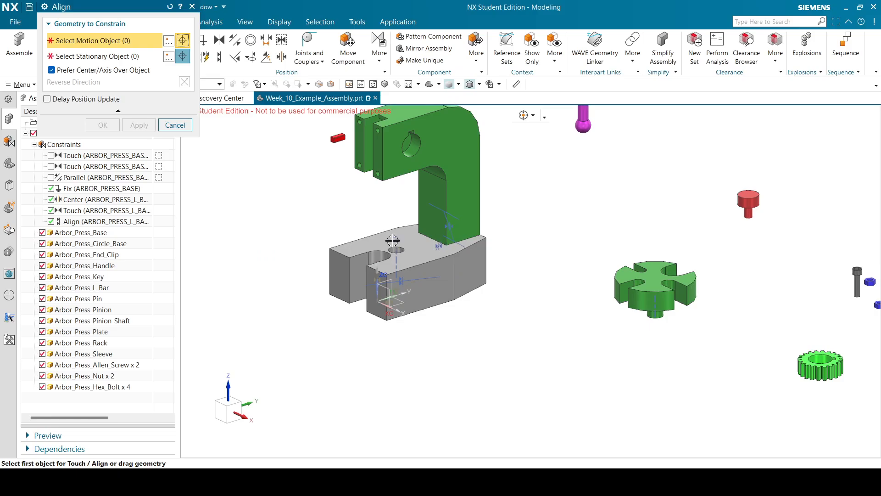
scroll(392, 241, "up", 1)
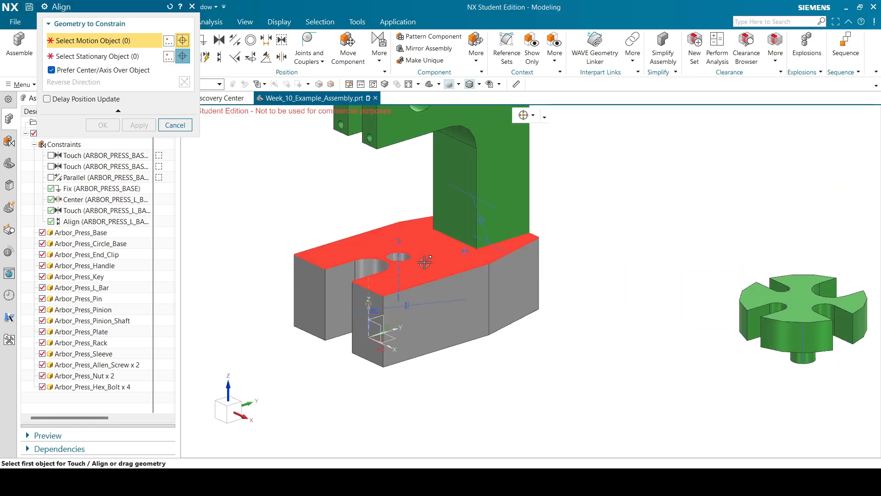
left_click(398, 269)
Pick the Circle_Base centerline, reverse direction into a Touch, and confirm.
scroll(582, 288, "down", 2)
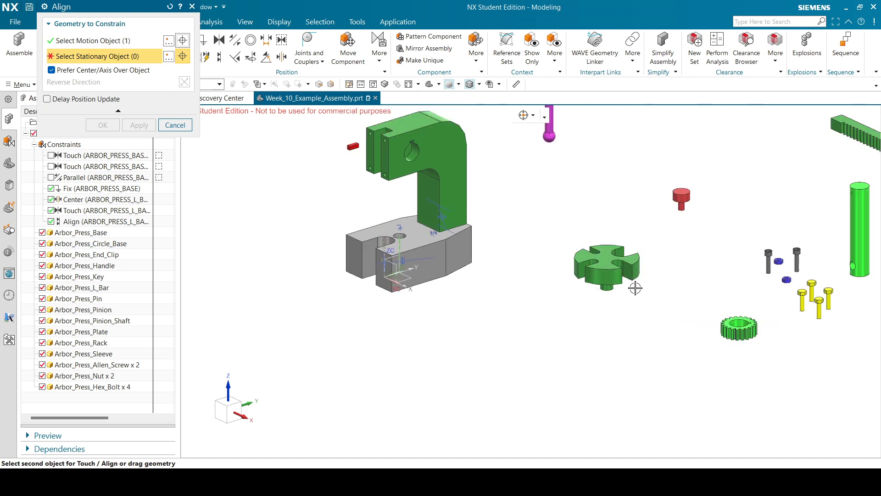
scroll(597, 288, "up", 3)
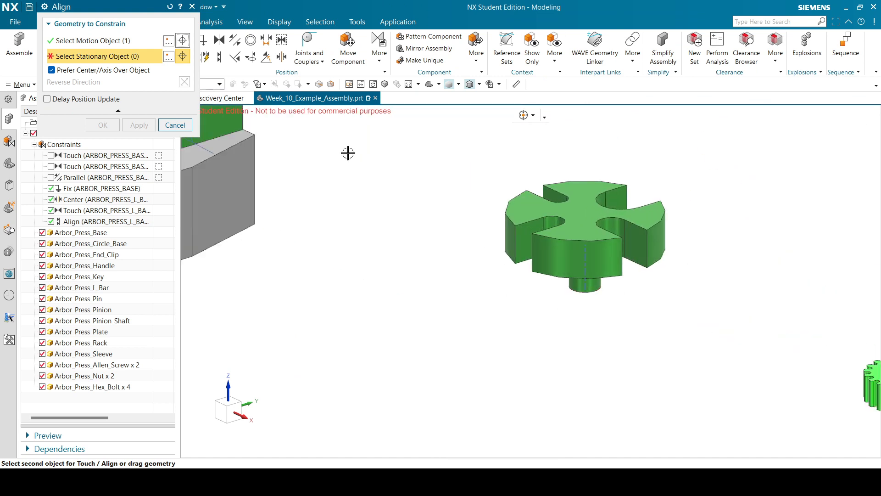
scroll(525, 220, "down", 3)
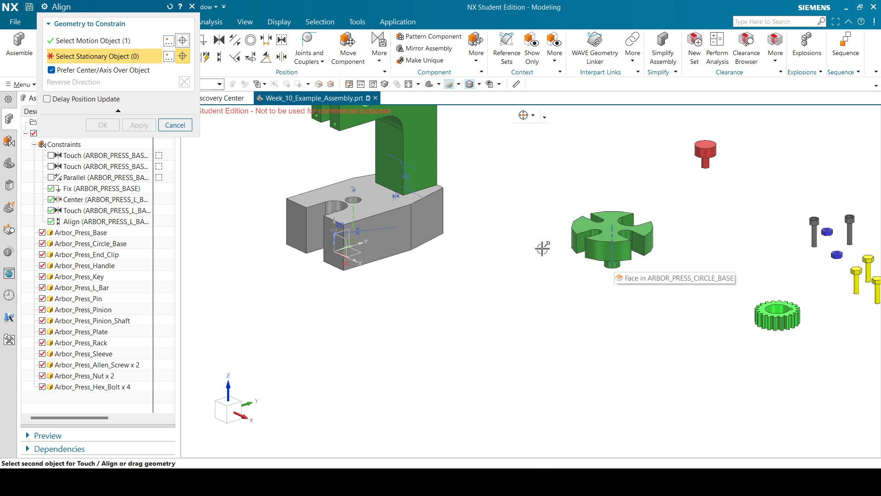
left_click(613, 234)
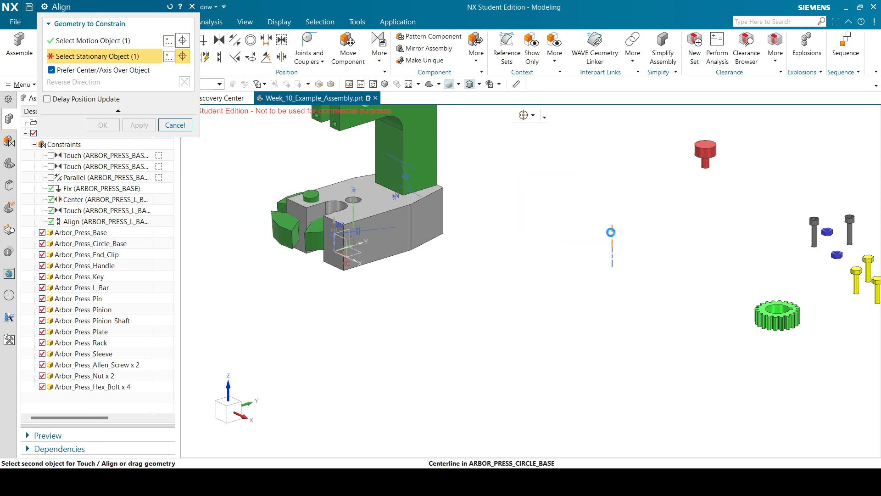
scroll(517, 245, "down", 2)
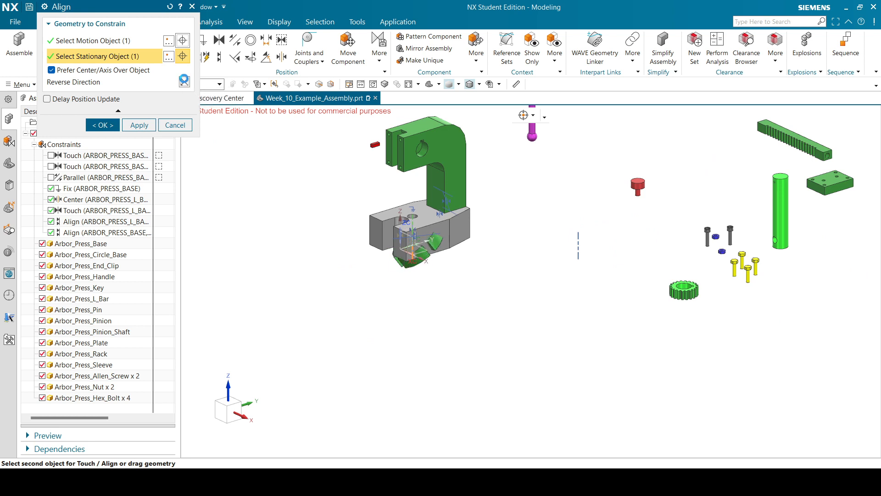
left_click(186, 82)
left_click(102, 124)
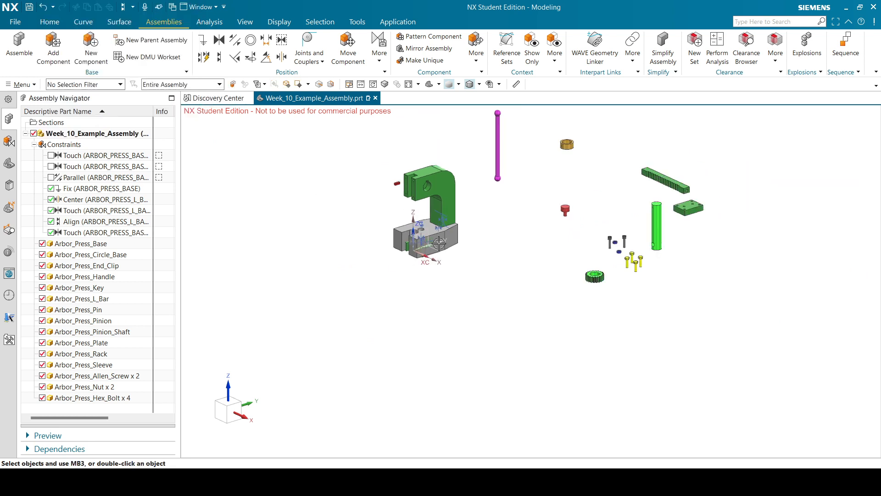
scroll(340, 202, "up", 3)
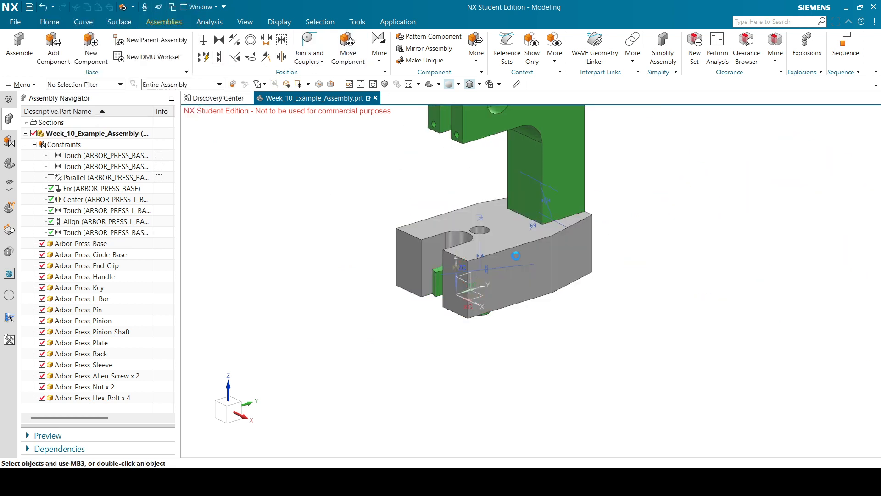
Lift the circle base about 150 mm along Z and inspect its position.
left_click(439, 277)
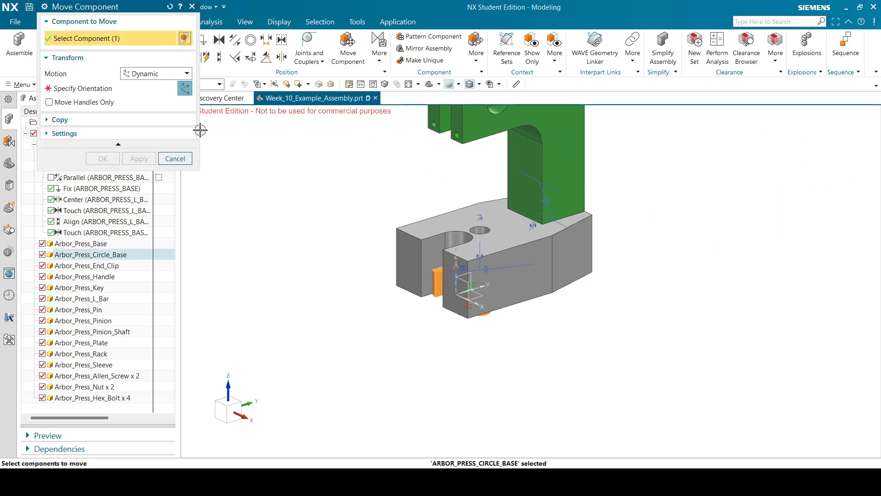
left_click(136, 91)
left_click_drag(478, 241, 479, 147)
left_click(103, 158)
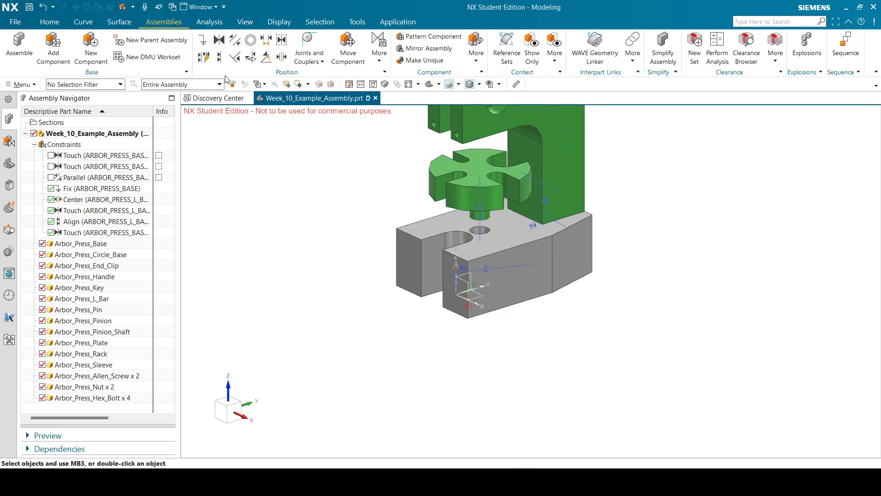
middle_click_drag(446, 158, 454, 173)
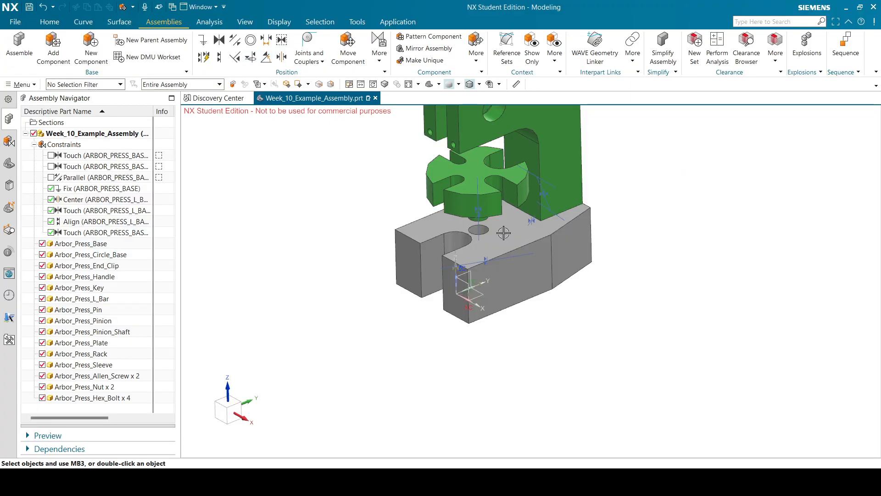
middle_click_drag(504, 233, 501, 195)
scroll(501, 195, "up", 2)
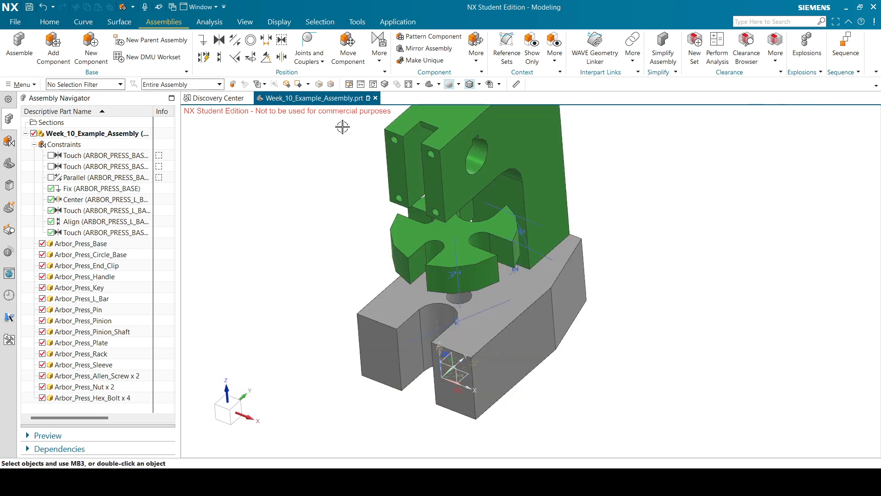
Rotate the circle base about the vertical axis so its slots line up with the L-bar.
left_click(282, 56)
middle_click_drag(535, 226, 291, 205)
left_click(175, 222)
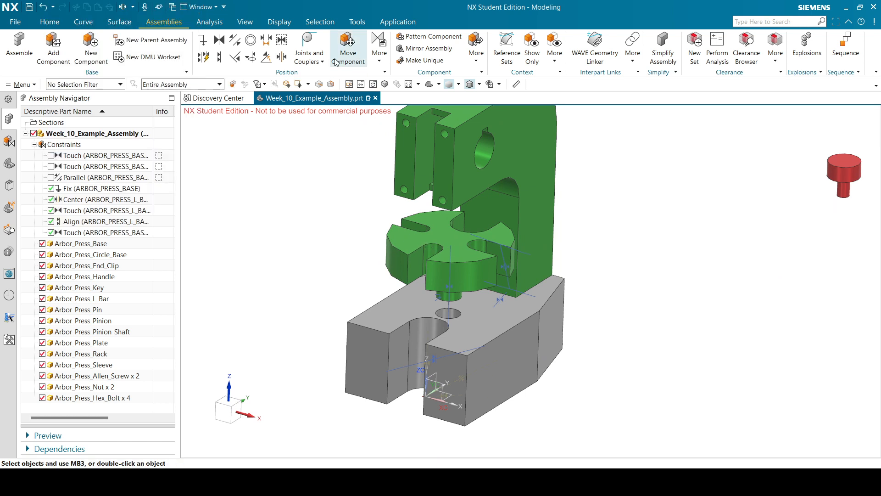
left_click(349, 49)
left_click(458, 260)
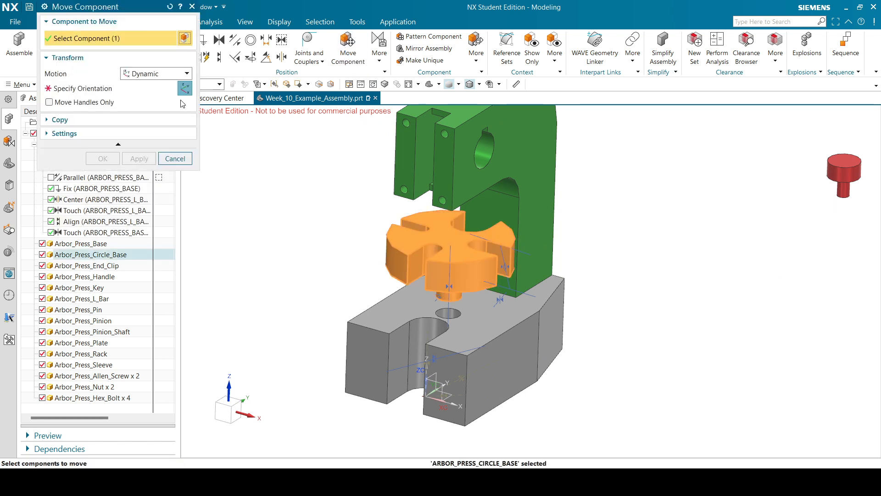
left_click_drag(487, 267, 349, 285)
left_click(109, 154)
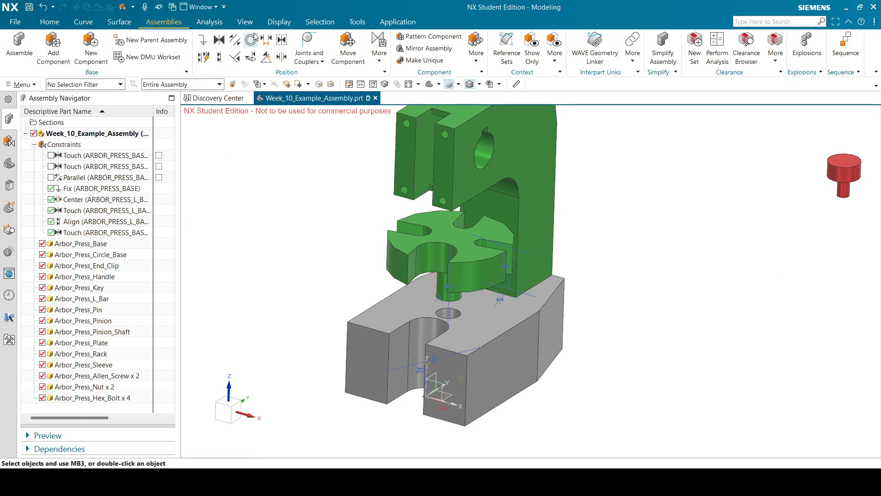
Begin a 2-to-2 Center constraint by picking two opposite circle-base faces.
left_click(282, 57)
left_click(416, 266)
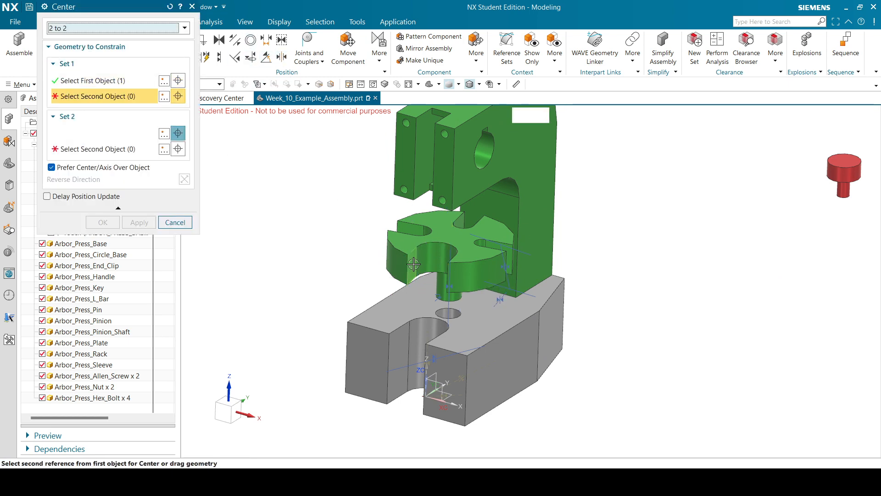
middle_click_drag(416, 266, 473, 259)
left_click(474, 258)
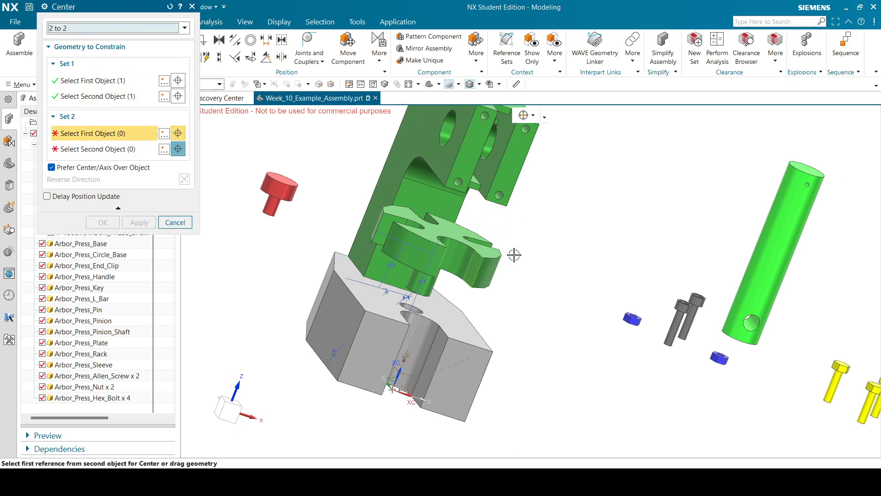
scroll(482, 264, "down", 5)
scroll(307, 316, "up", 6)
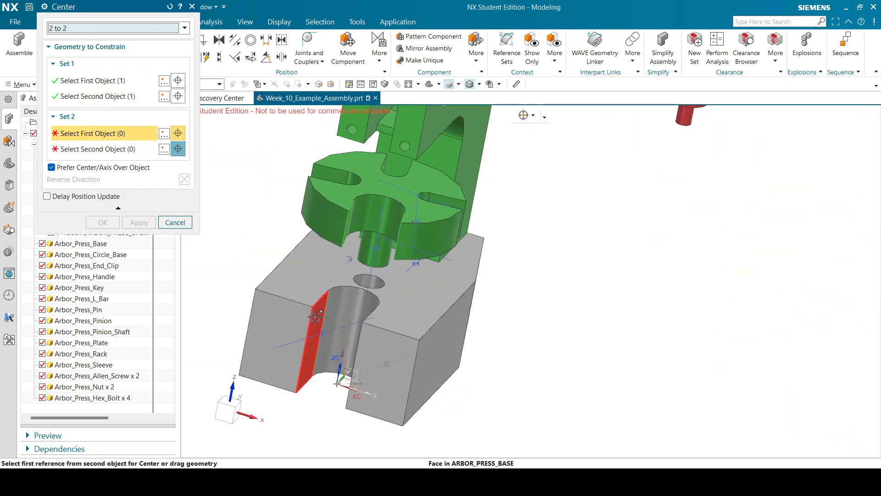
Pick both side faces of the grey base's slot and apply the centering.
left_click(306, 316)
middle_click_drag(401, 278, 425, 282)
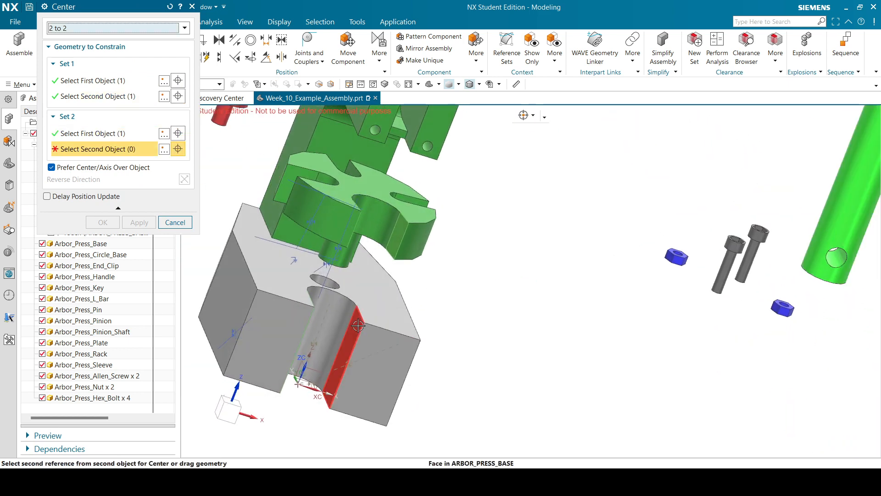
left_click(342, 352)
left_click(110, 224)
scroll(501, 249, "down", 2)
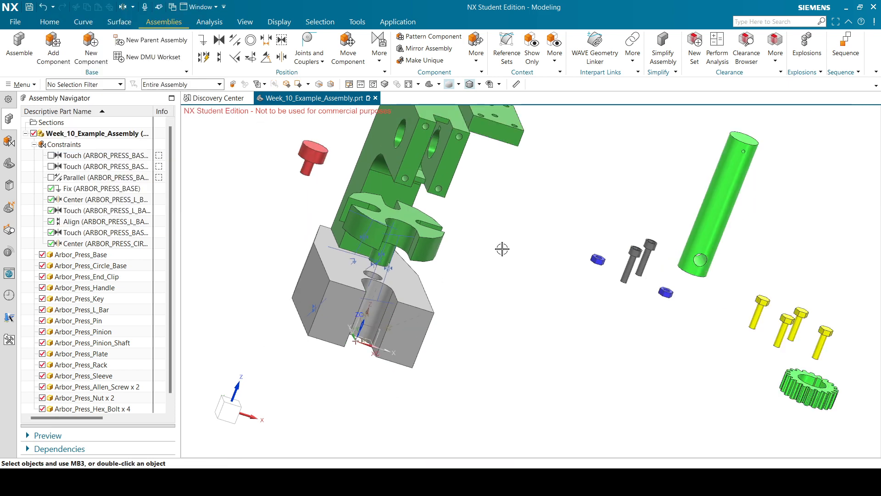
mouse_move(520, 244)
middle_mouse_down()
mouse_move(531, 279)
mouse_move(510, 251)
middle_mouse_up()
scroll(451, 270, "up", 1)
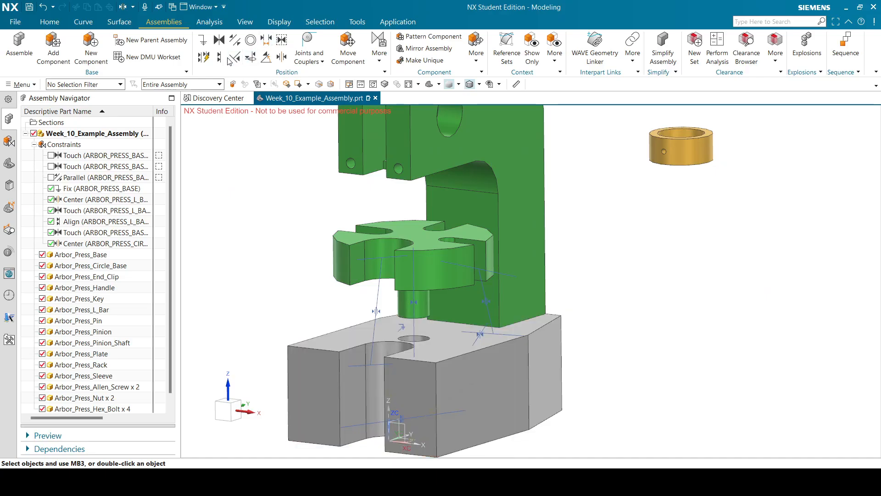
left_click(219, 57)
Align a circle-base face to the grey base face, reversed into a Touch constraint.
left_click(443, 345)
middle_click_drag(443, 345, 432, 305)
scroll(452, 165, "down", 3)
scroll(453, 165, "up", 4)
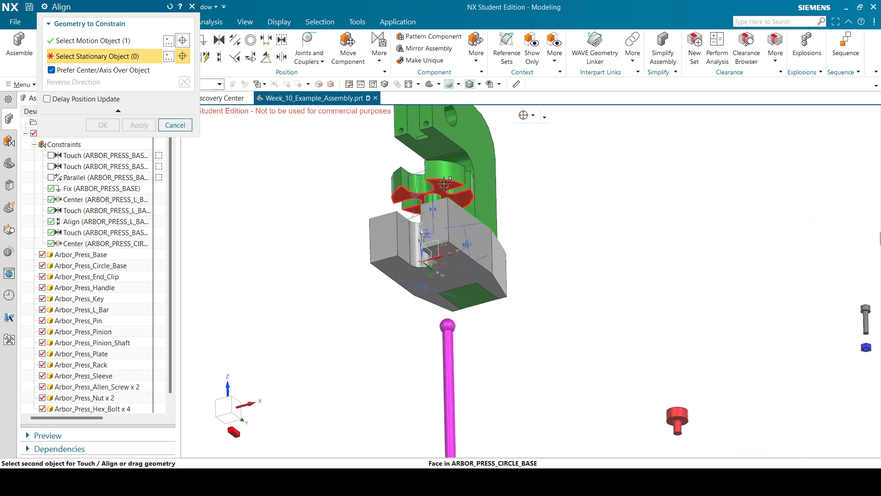
left_click(444, 184)
left_click(184, 82)
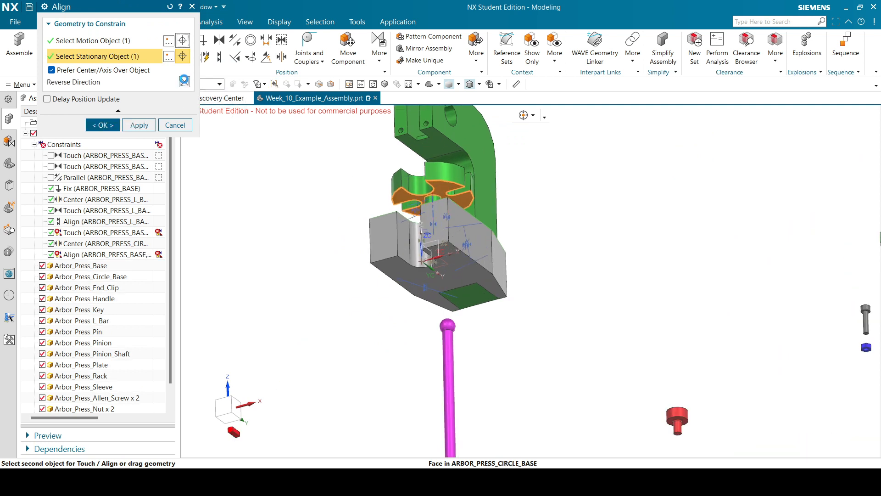
left_click(109, 128)
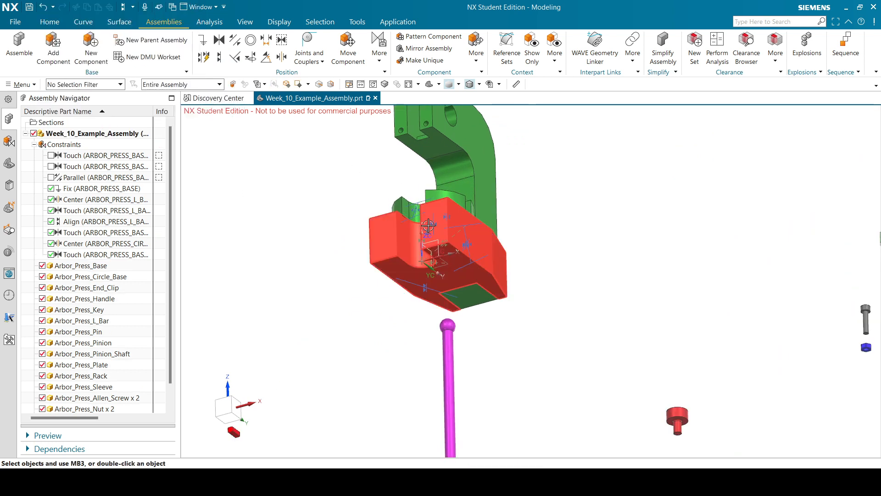
scroll(436, 247, "down", 2)
middle_click_drag(514, 204, 525, 229)
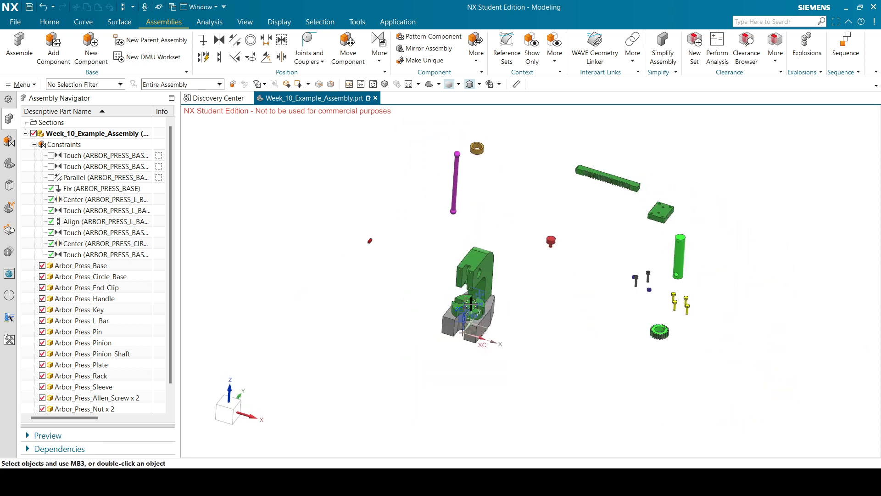
scroll(450, 381, "up", 5)
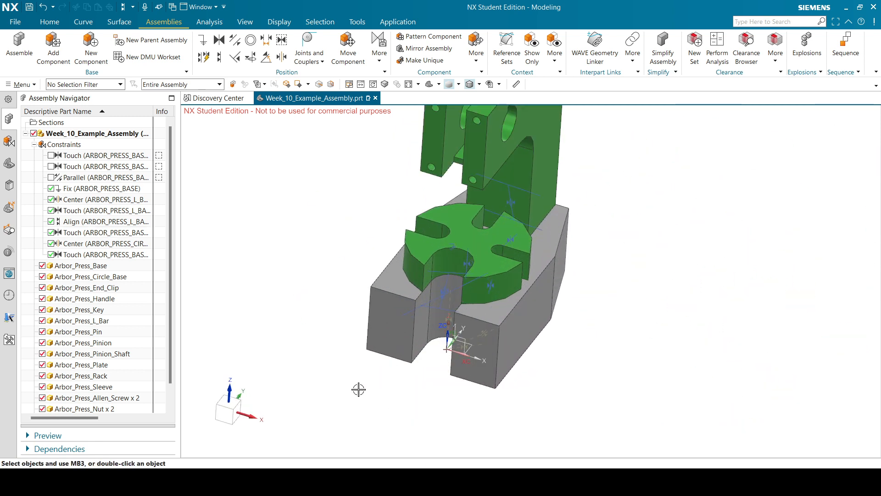
scroll(358, 389, "down", 2)
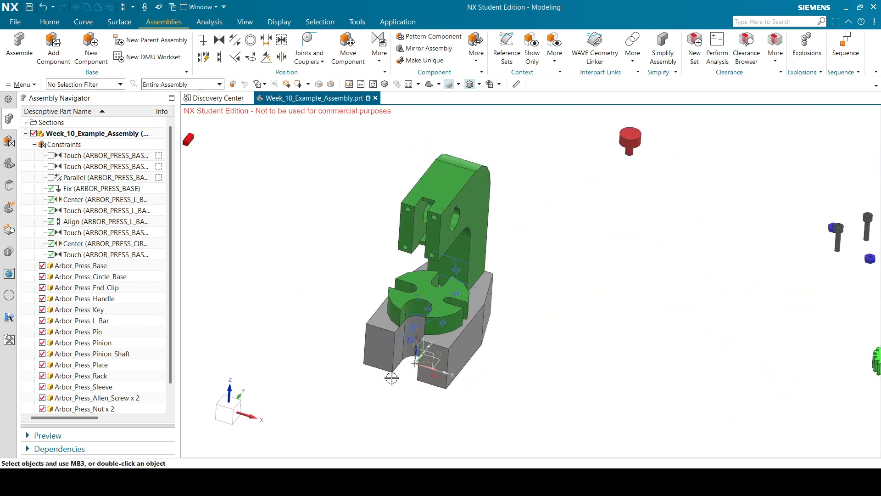
middle_click_drag(519, 356, 510, 350)
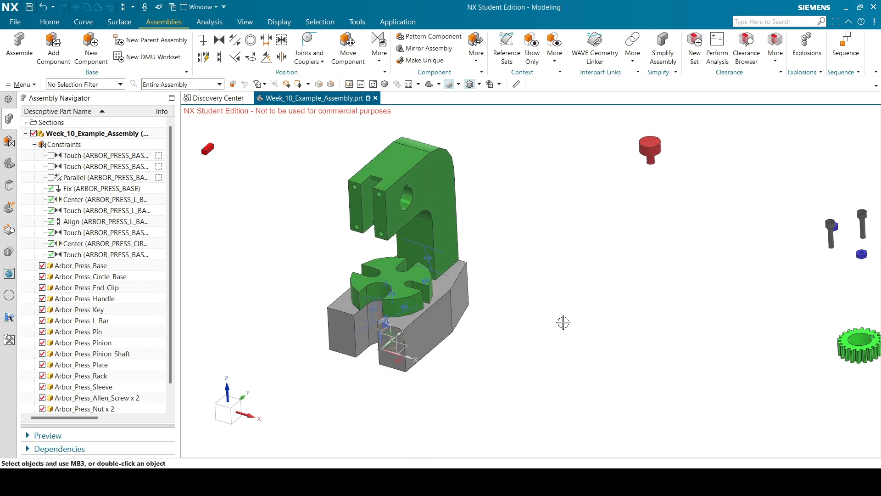
scroll(564, 321, "down", 3)
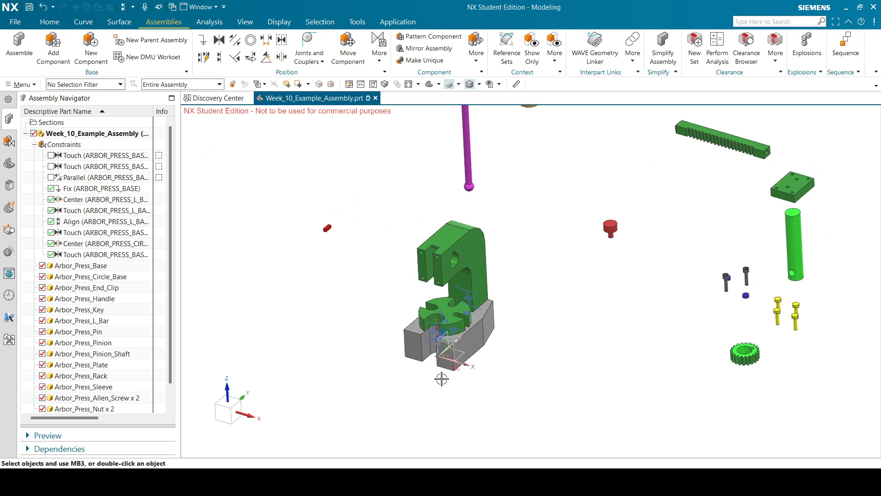
middle_click_drag(533, 295, 535, 294)
scroll(507, 324, "down", 2)
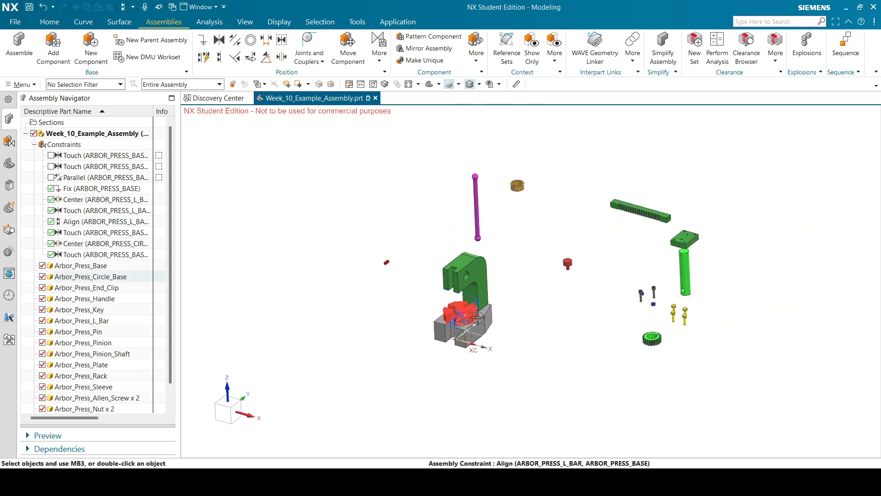
scroll(462, 300, "up", 2)
scroll(513, 327, "down", 2)
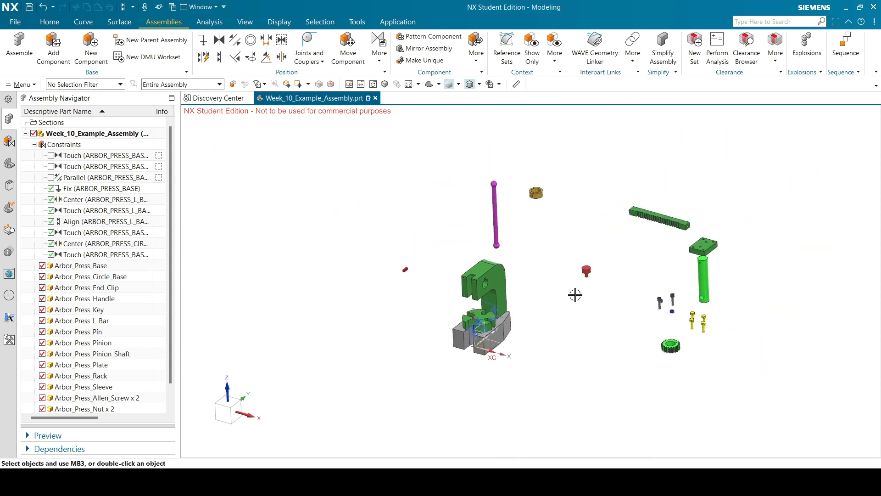
middle_click_drag(582, 262, 621, 263)
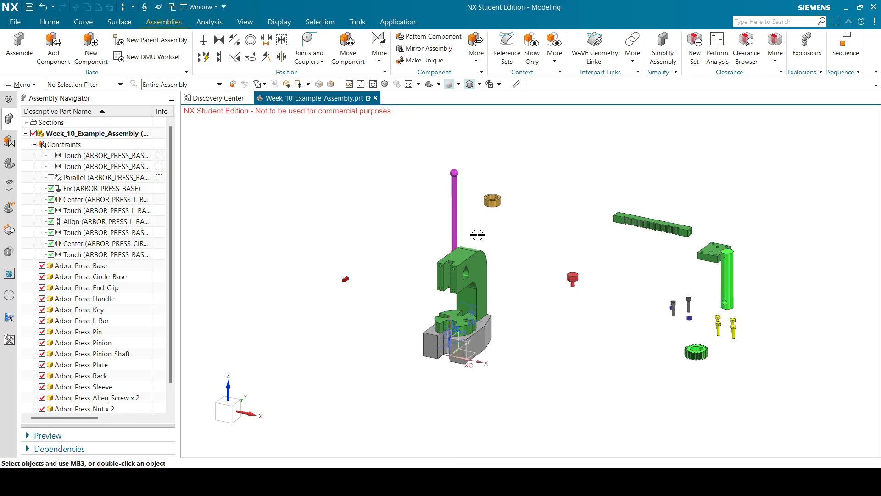
middle_click_drag(532, 235, 485, 223)
middle_click_drag(548, 126, 603, 148)
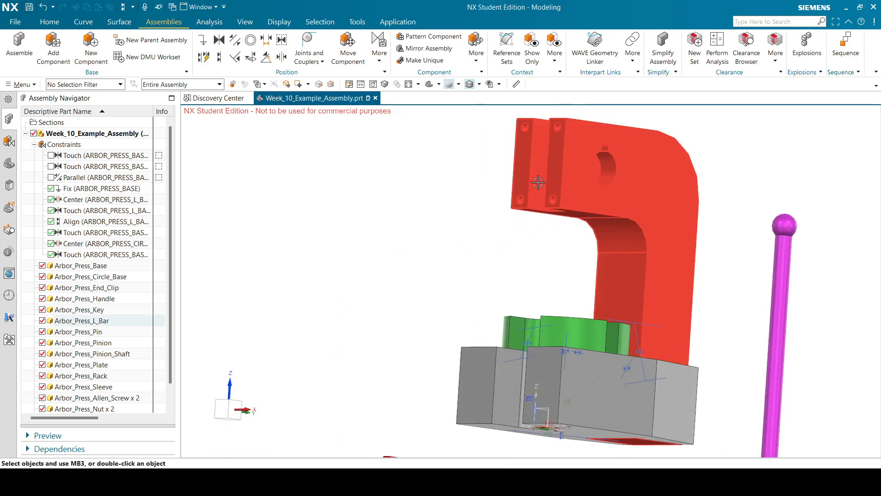
scroll(604, 148, "down", 3)
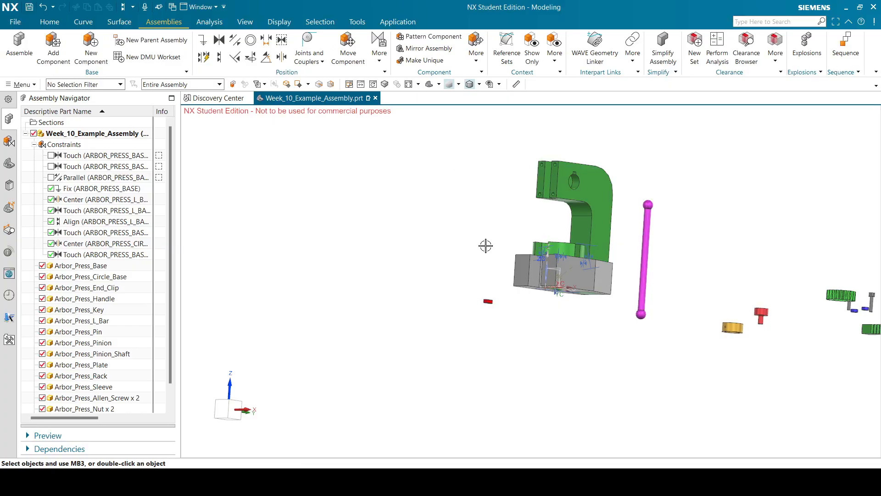
middle_click_drag(485, 246, 597, 231)
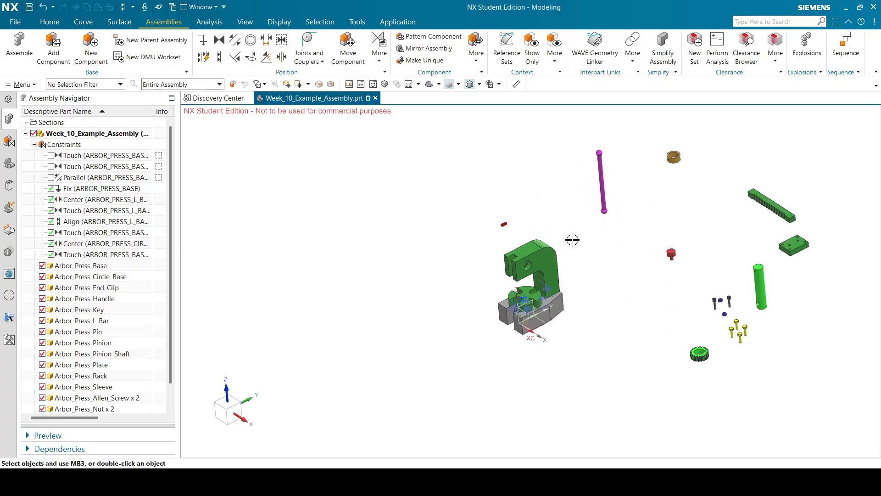
middle_click_drag(615, 280, 675, 256)
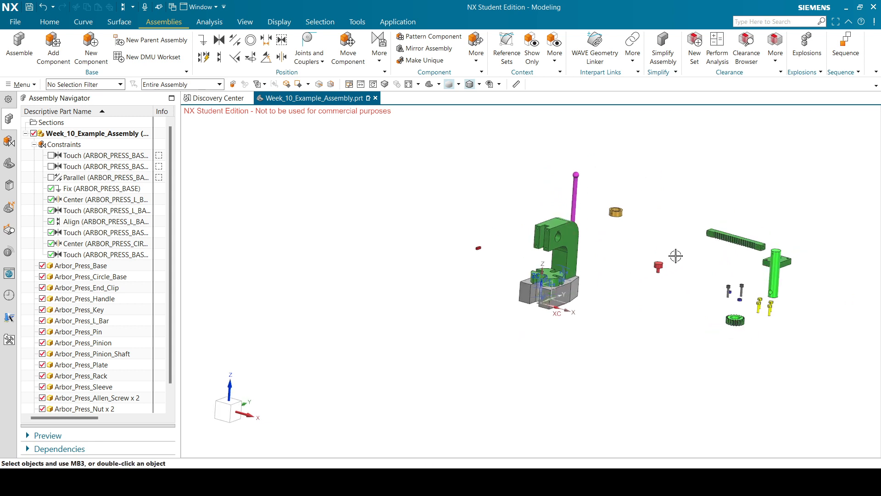
scroll(688, 252, "up", 1)
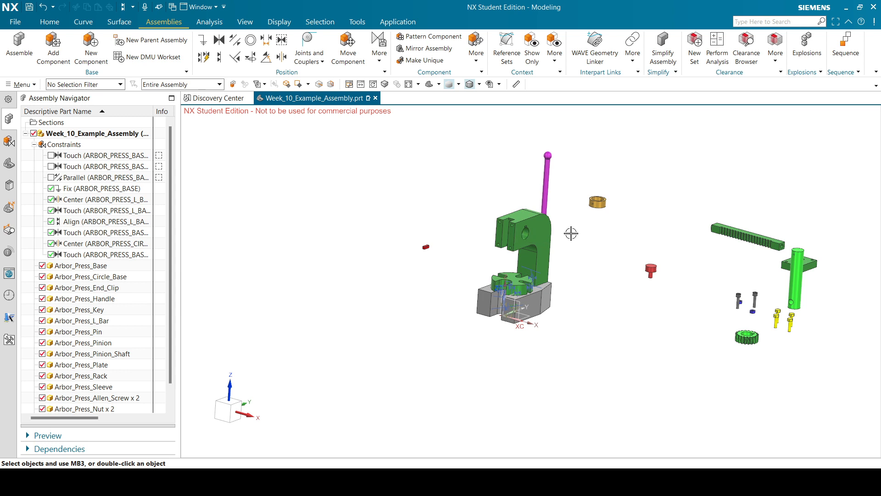
scroll(493, 231, "down", 2)
scroll(655, 236, "up", 3)
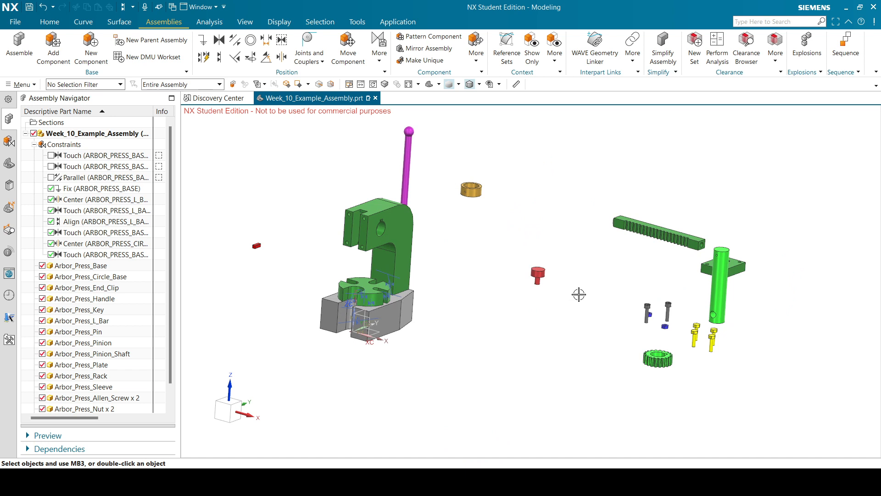
mouse_move(601, 280)
middle_mouse_down()
mouse_move(611, 266)
mouse_move(602, 276)
middle_mouse_up()
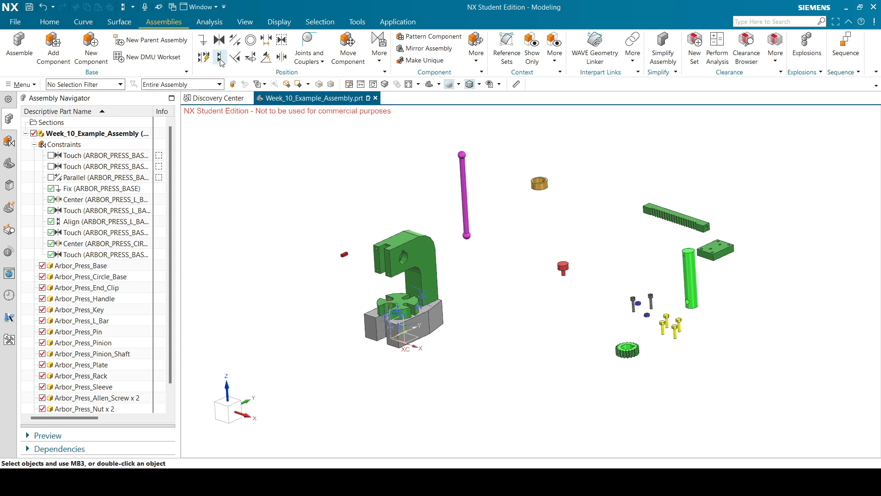
Slide the pinion shaft along X toward the L-bar, lift it, and lay it horizontally.
left_click(691, 274)
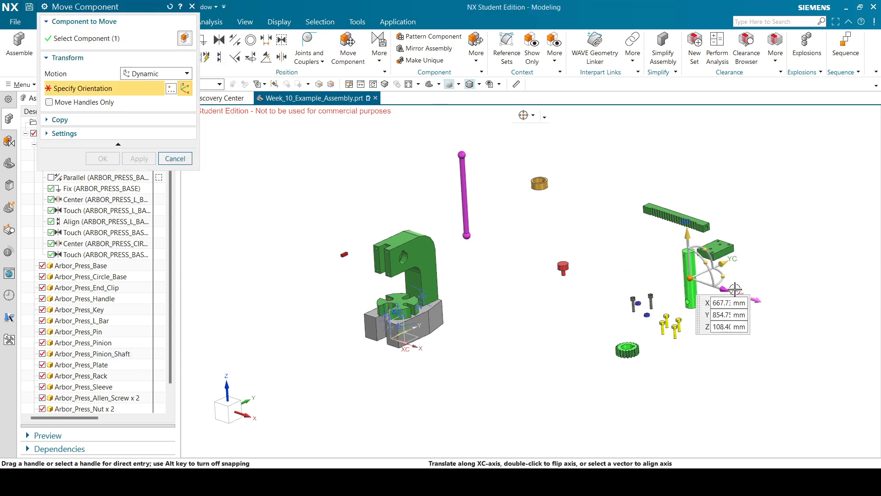
left_click_drag(733, 289, 576, 389)
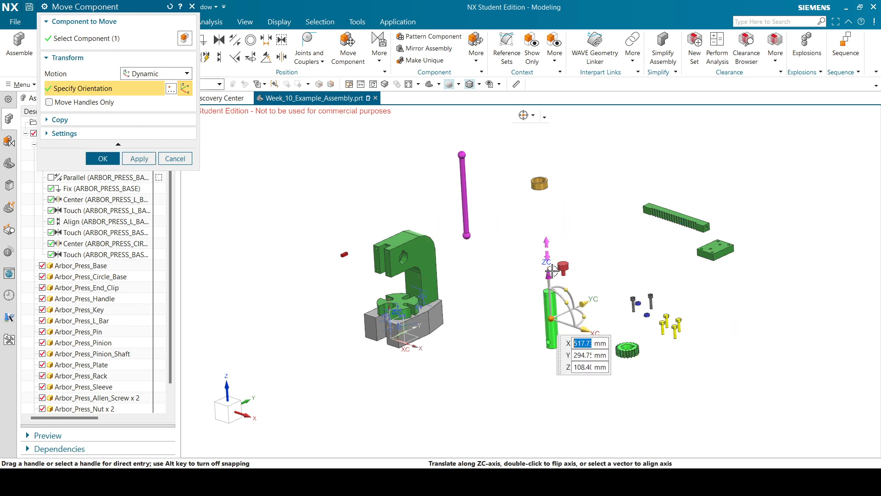
left_click_drag(548, 275, 532, 286)
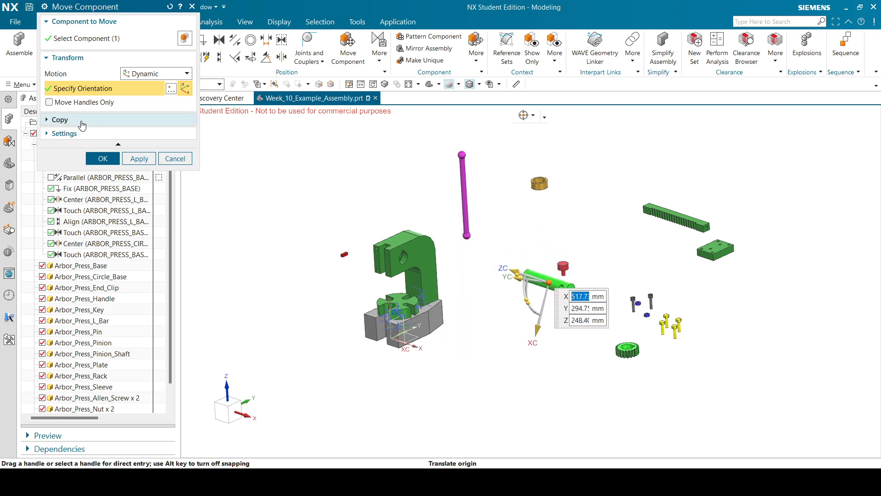
left_click(103, 159)
scroll(579, 273, "up", 1)
scroll(668, 292, "down", 2)
scroll(452, 226, "up", 2)
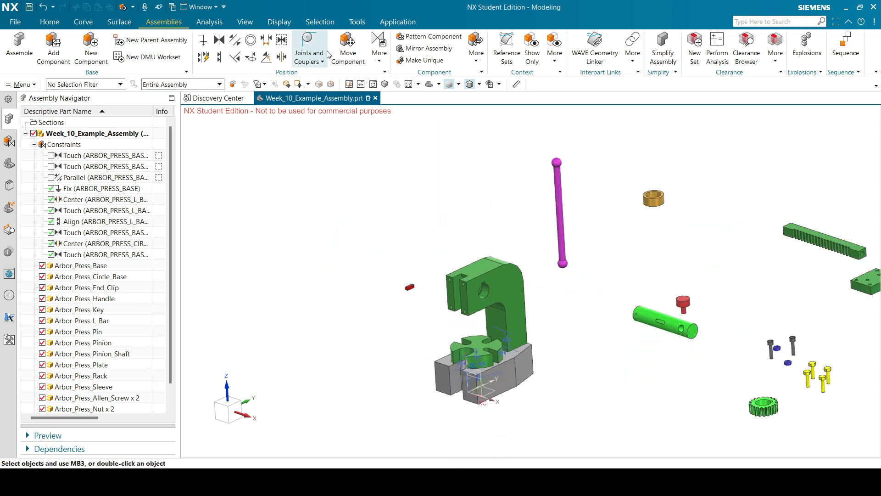
Align the pinion shaft's axis to the L-bar hole centreline, reversing direction to flip it end-for-end.
left_click(219, 59)
scroll(651, 321, "up", 2)
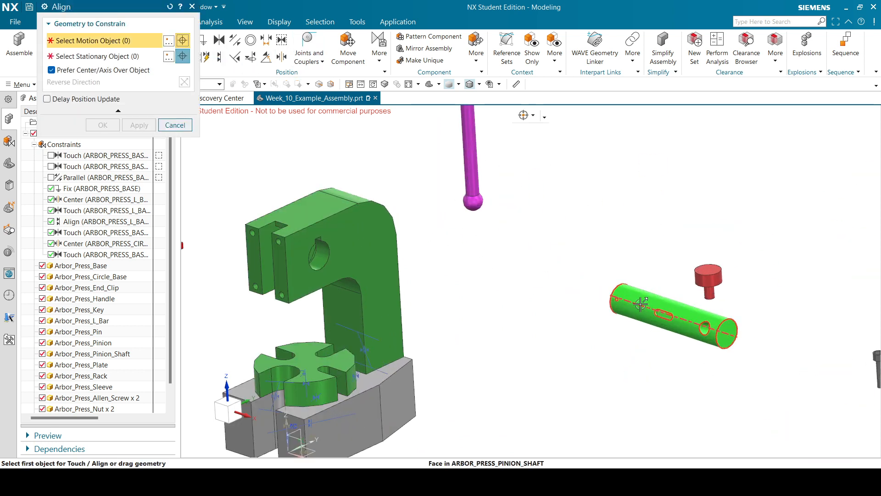
left_click(634, 302)
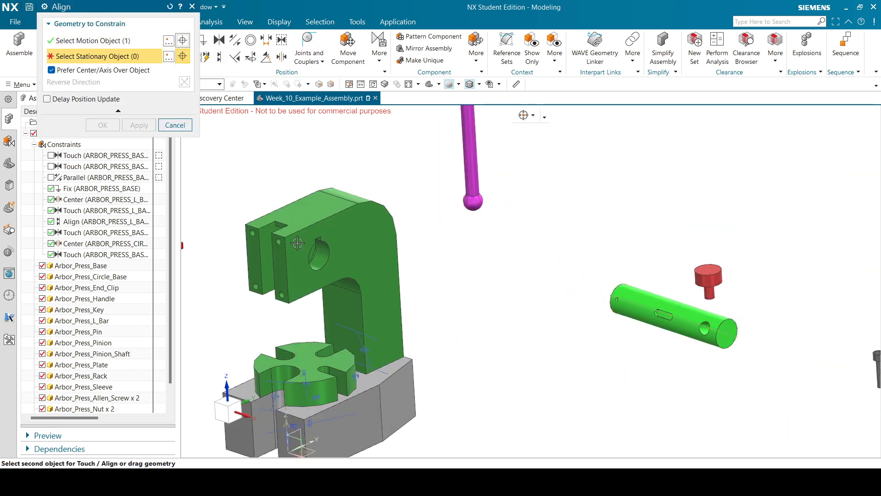
left_click(316, 254)
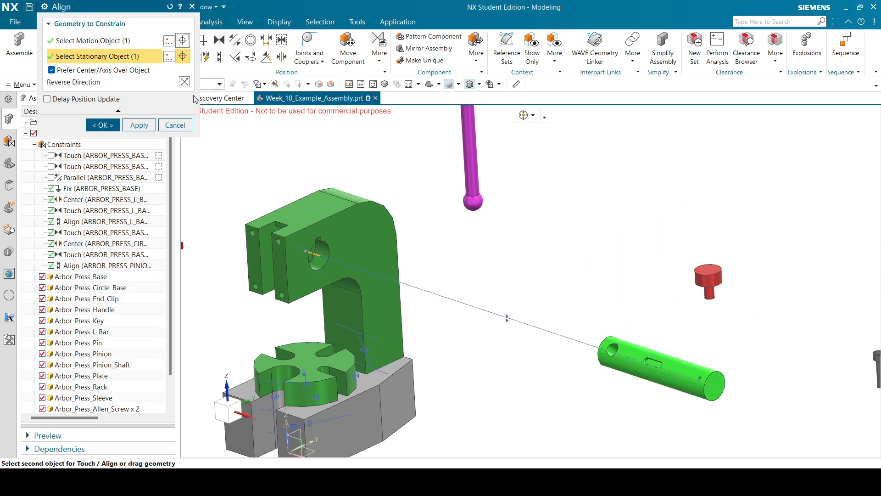
left_click(184, 82)
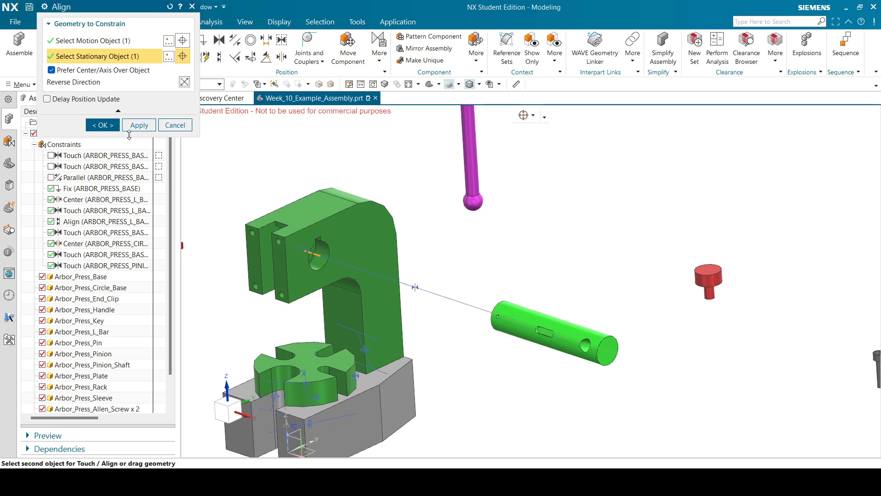
left_click(104, 125)
scroll(554, 302, "down", 3)
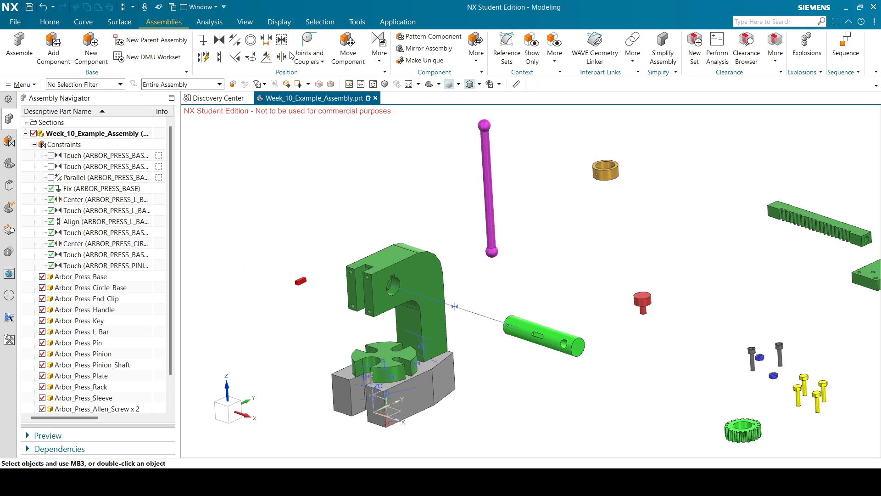
Align the pinion gear's centreline with the pinion shaft's centreline.
left_click(218, 57)
scroll(734, 409, "up", 4)
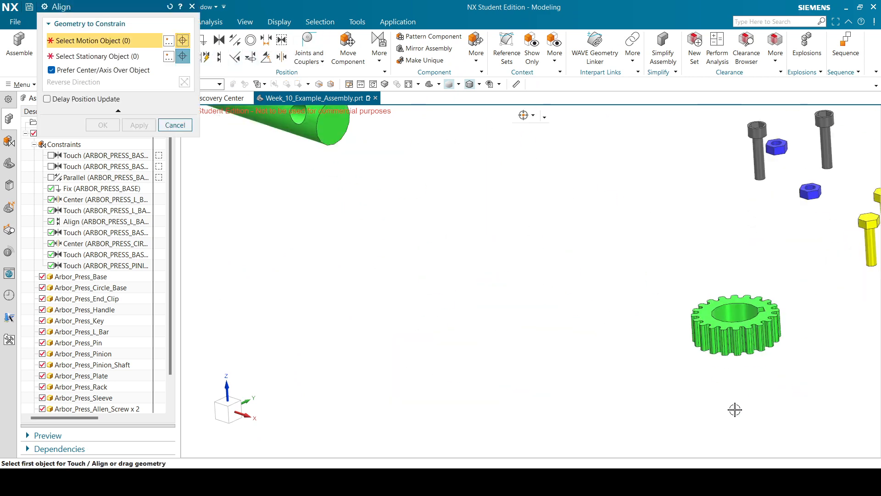
left_click(736, 317)
scroll(456, 248, "up", 5)
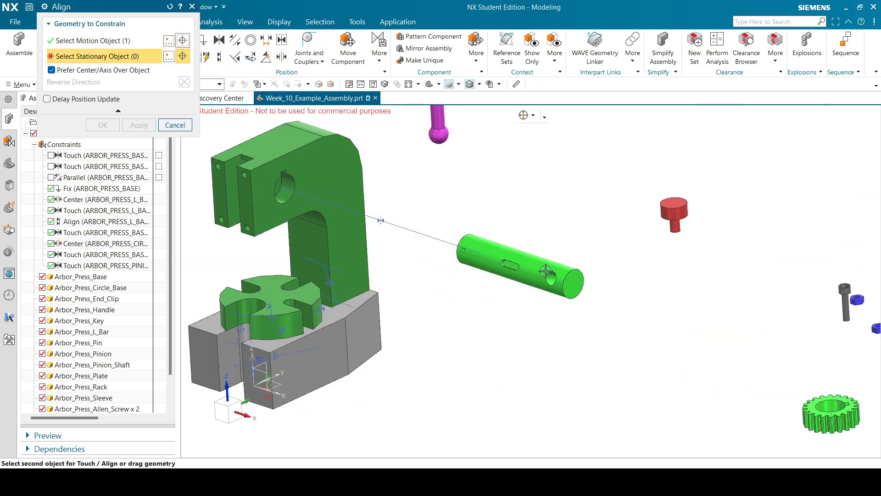
left_click(456, 248)
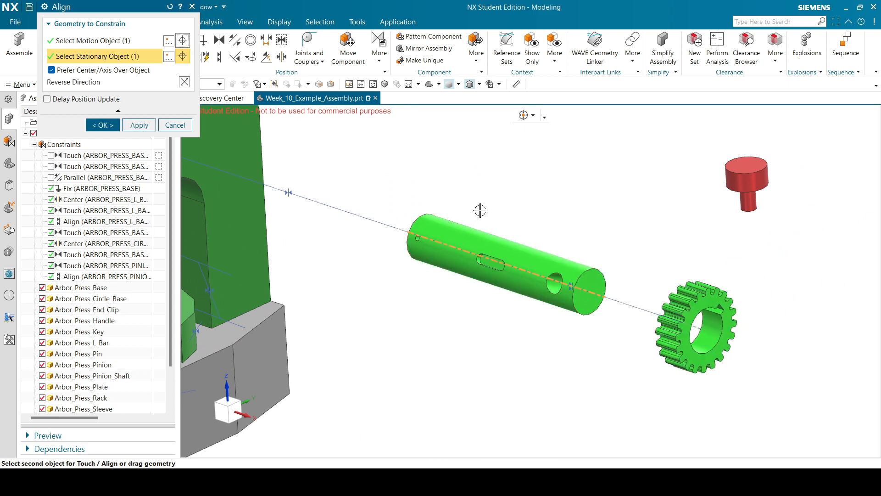
scroll(676, 302, "down", 1)
middle_click_drag(646, 285, 665, 275)
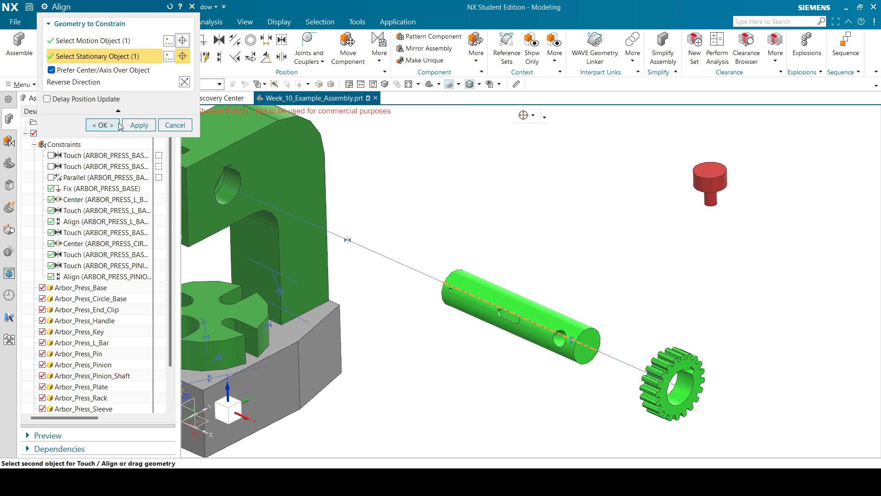
left_click(104, 125)
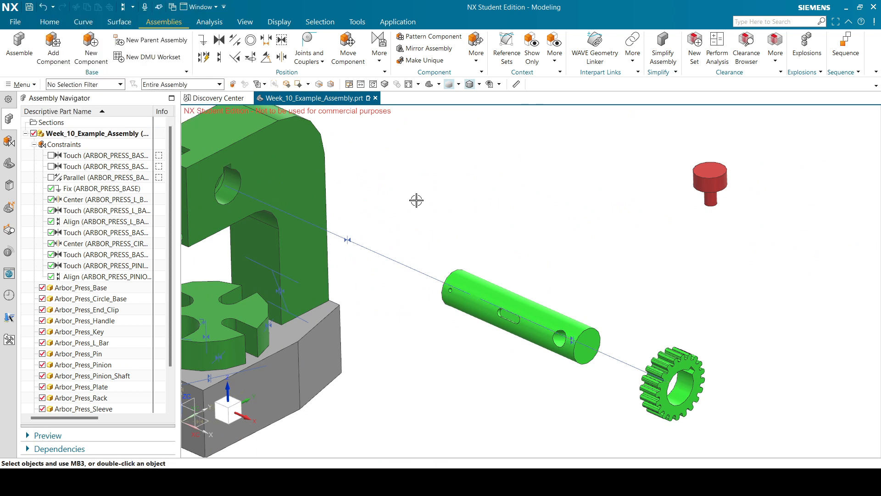
scroll(502, 257, "down", 1)
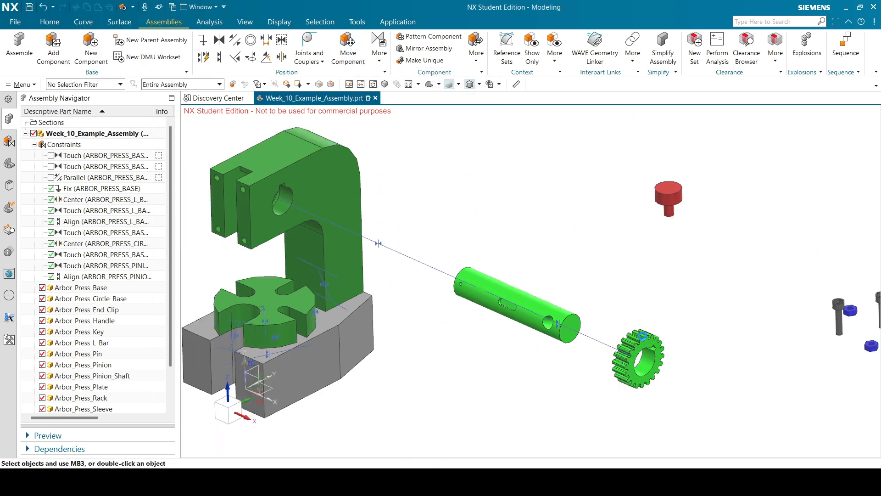
Rotate the pinion gear -60° about its axis with Move Component and keep the change.
left_click(643, 337)
key("ctrl+t")
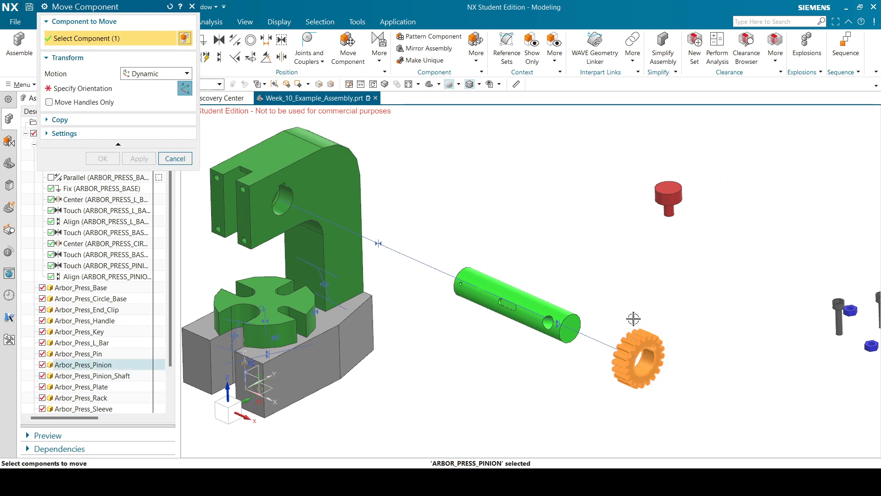
left_click(150, 89)
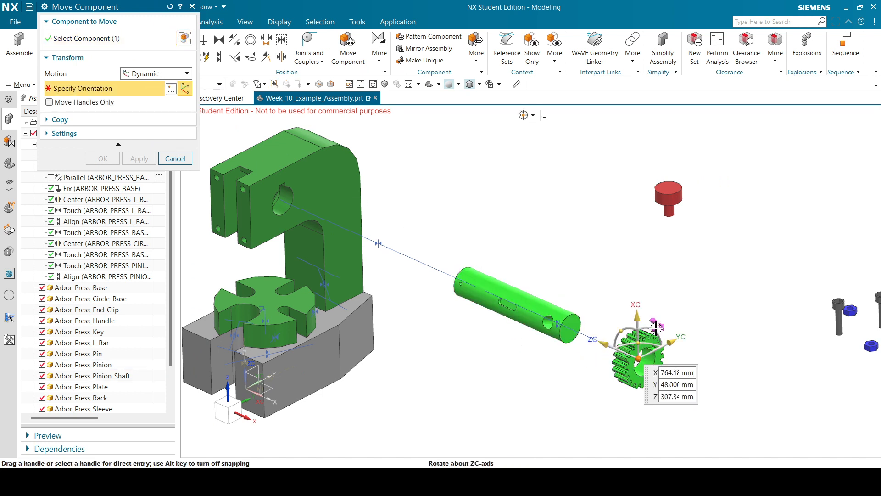
left_click_drag(654, 328, 611, 321)
left_click(175, 158)
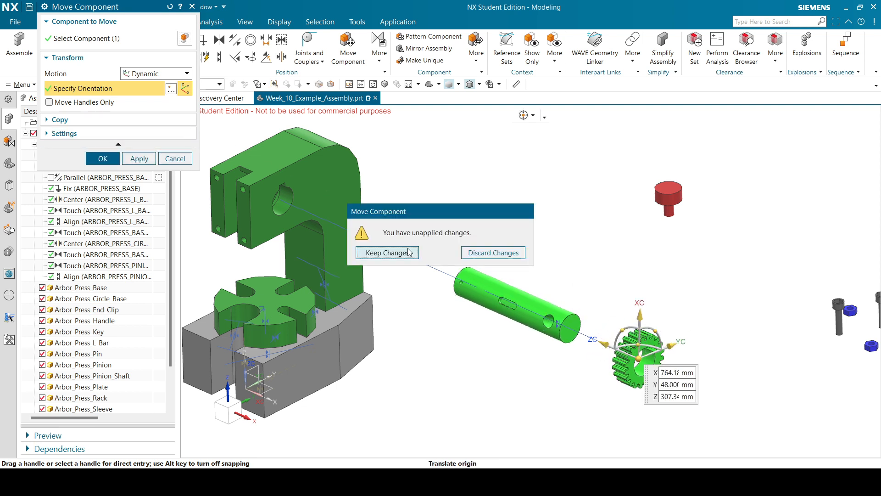
left_click(387, 253)
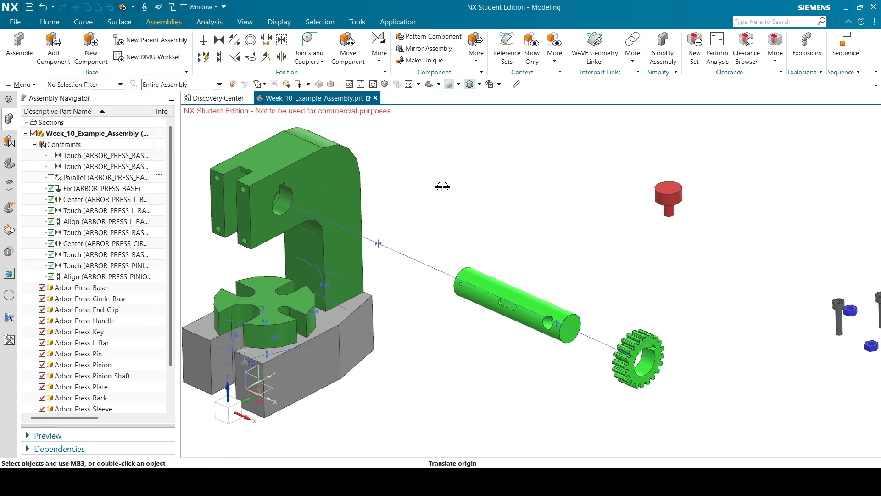
Add a Fix constraint holding the pinion shaft in place.
left_click(202, 40)
left_click(514, 295)
left_click(103, 86)
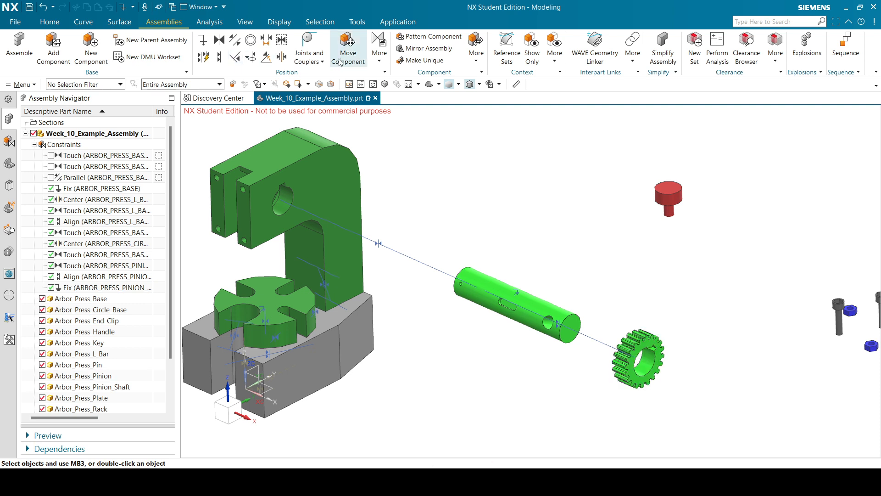
Turn the pinion gear a further -110° and then -10° about its axis and accept.
left_click(347, 46)
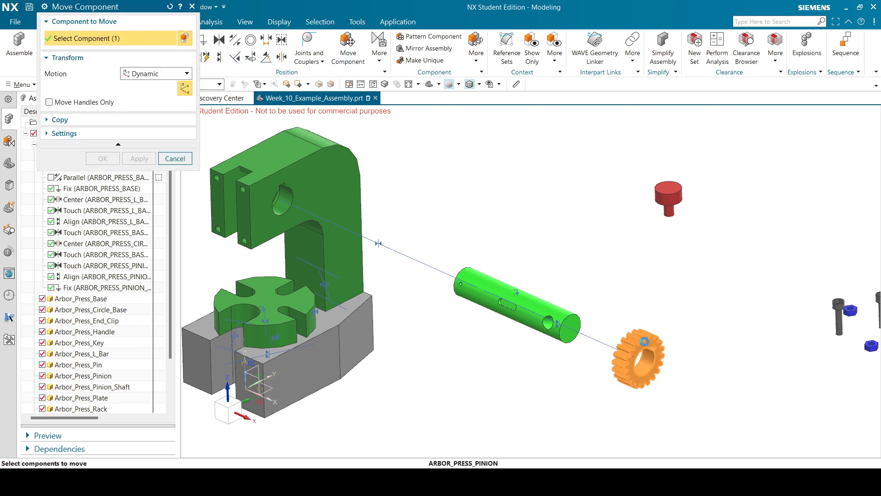
left_click(631, 327)
left_click_drag(656, 322, 609, 346)
left_click(636, 356)
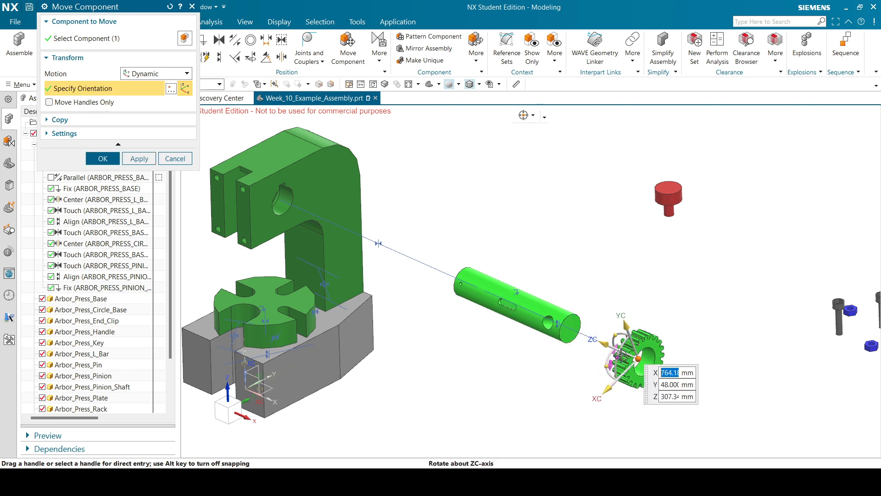
left_click_drag(620, 356, 615, 366)
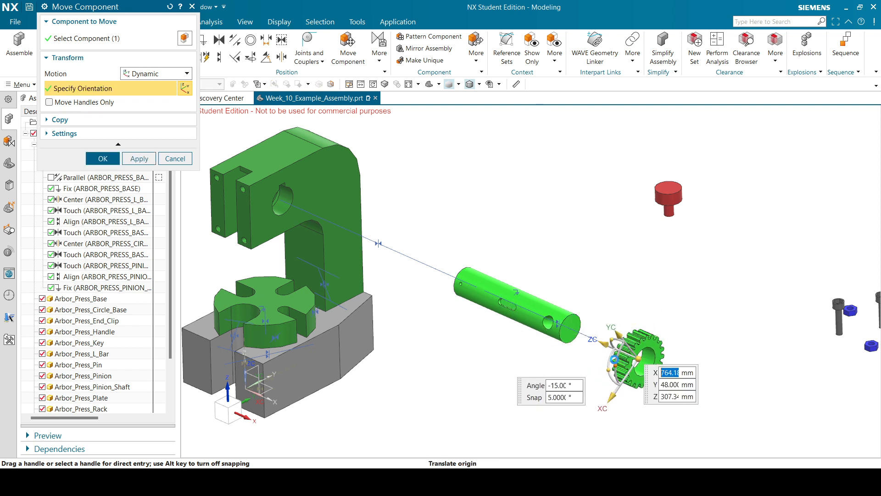
left_click(102, 158)
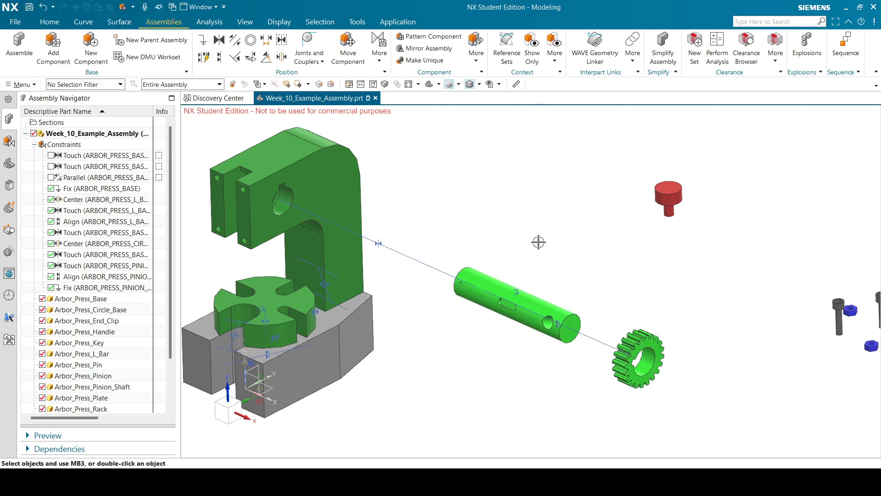
Start a Center constraint, selecting both edges of the pinion shaft's slot.
left_click(282, 56)
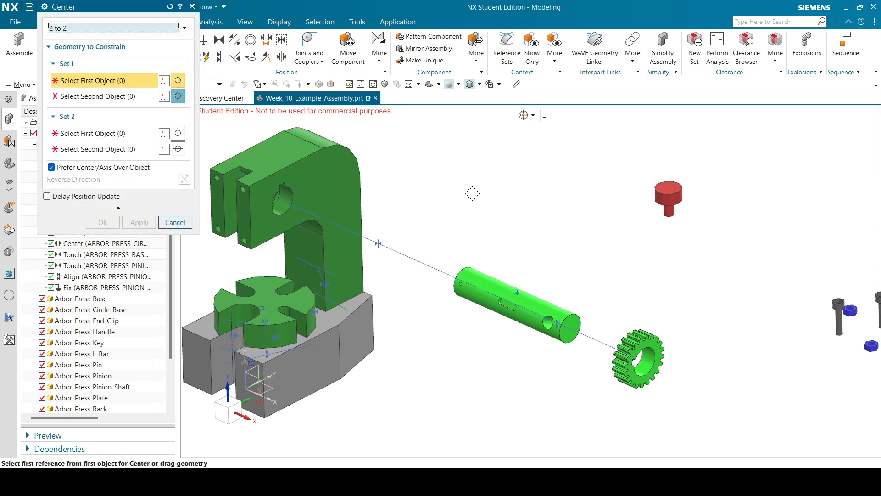
scroll(557, 351, "up", 6)
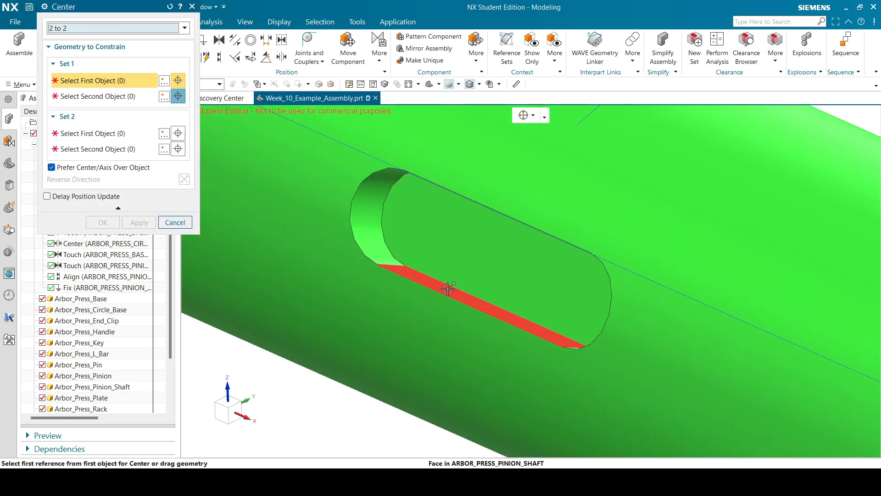
left_click(461, 290)
middle_click_drag(461, 290, 516, 240)
scroll(490, 280, "down", 10)
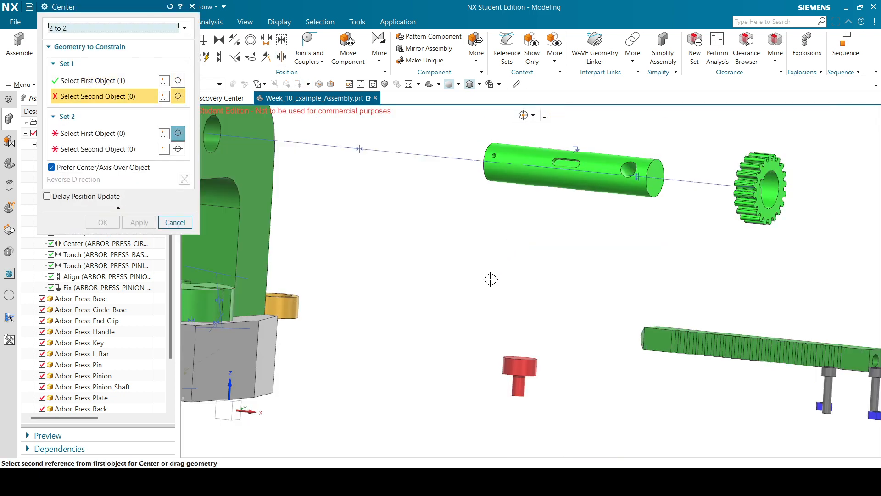
scroll(543, 231, "up", 4)
scroll(543, 231, "up", 5)
left_click(488, 193)
scroll(488, 193, "down", 5)
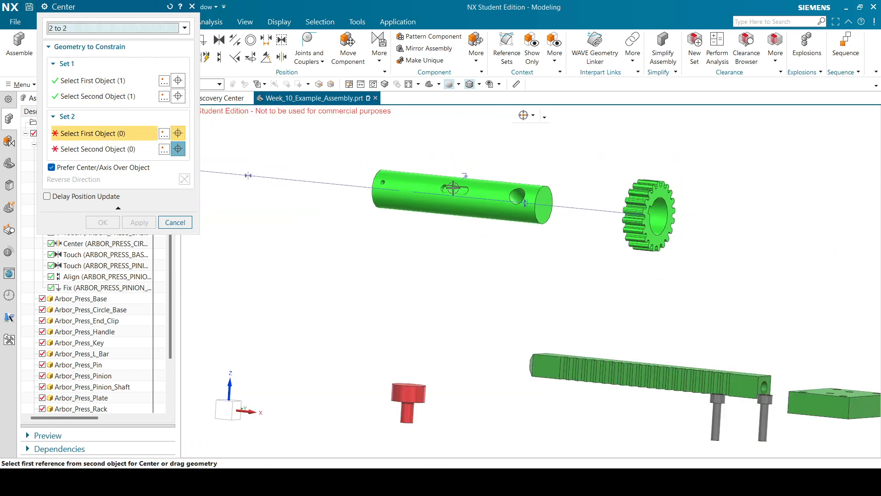
Pick the gear's bore edge and keyway face to centre it on the slot, and apply.
middle_click_drag(666, 209, 651, 222)
scroll(651, 222, "down", 6)
scroll(455, 296, "up", 6)
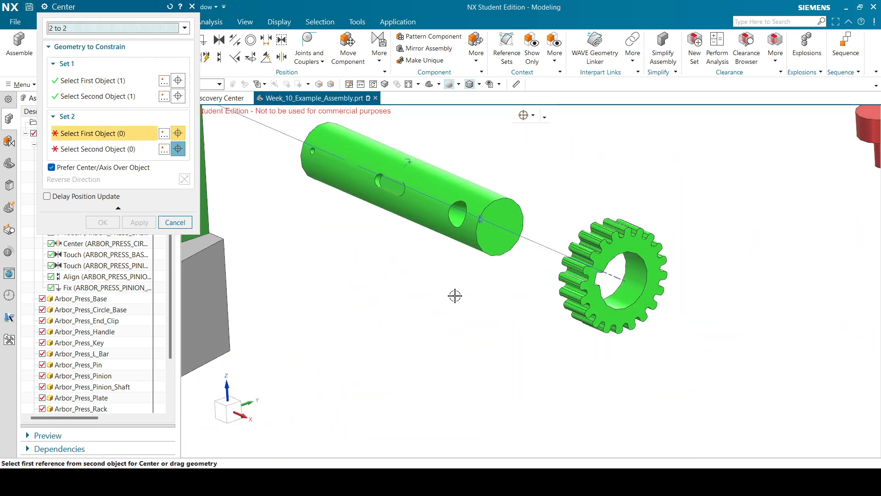
scroll(619, 286, "up", 6)
left_click(537, 267)
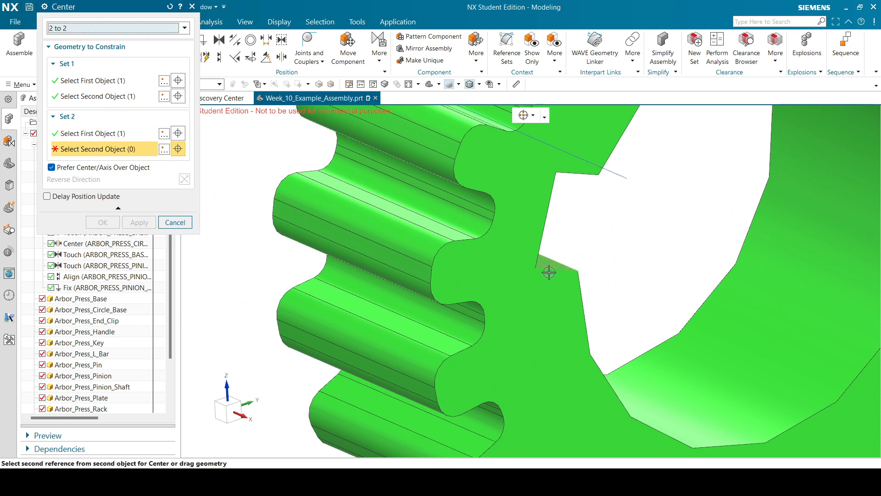
scroll(551, 268, "down", 6)
middle_click_drag(594, 272, 587, 234)
scroll(565, 275, "down", 4)
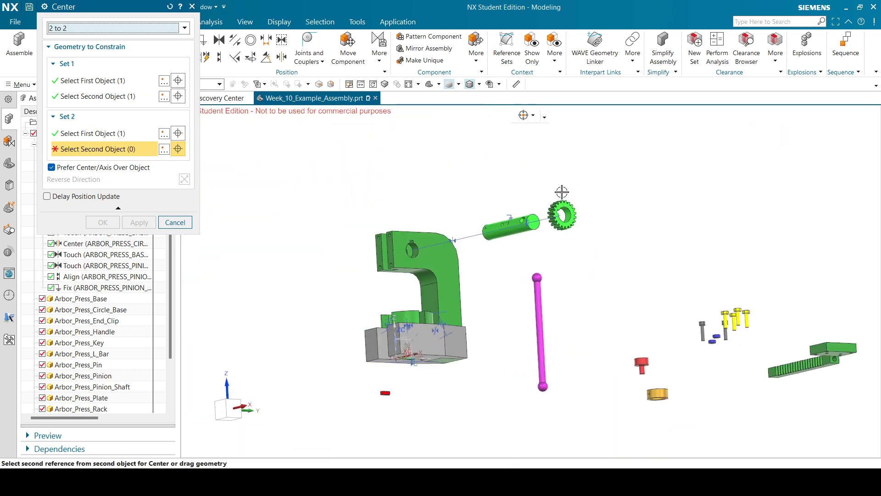
scroll(560, 193, "up", 9)
left_click(557, 252)
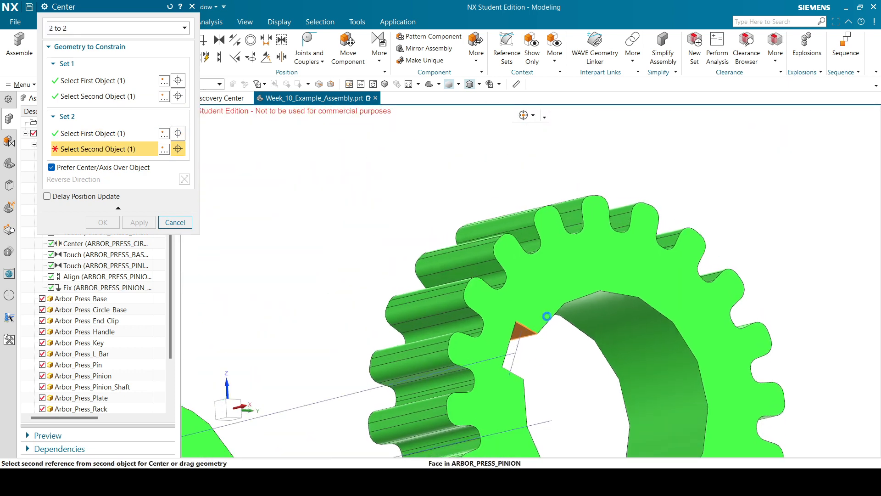
scroll(574, 246, "down", 8)
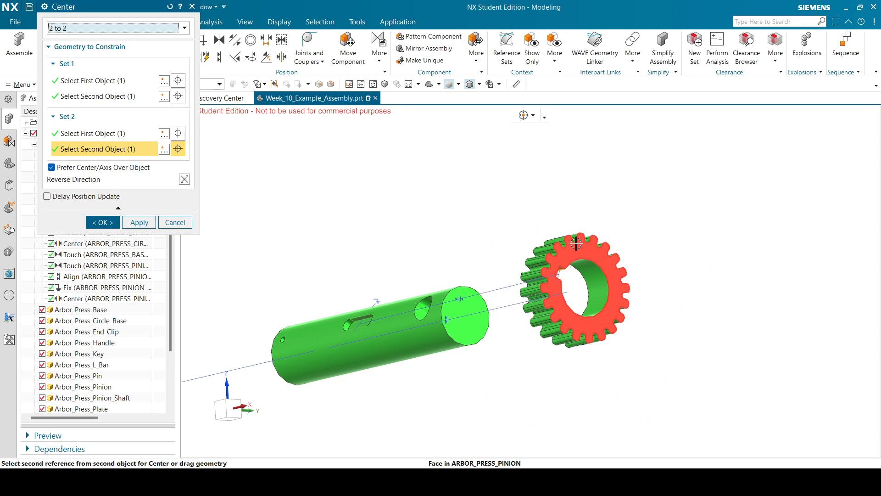
left_click(114, 224)
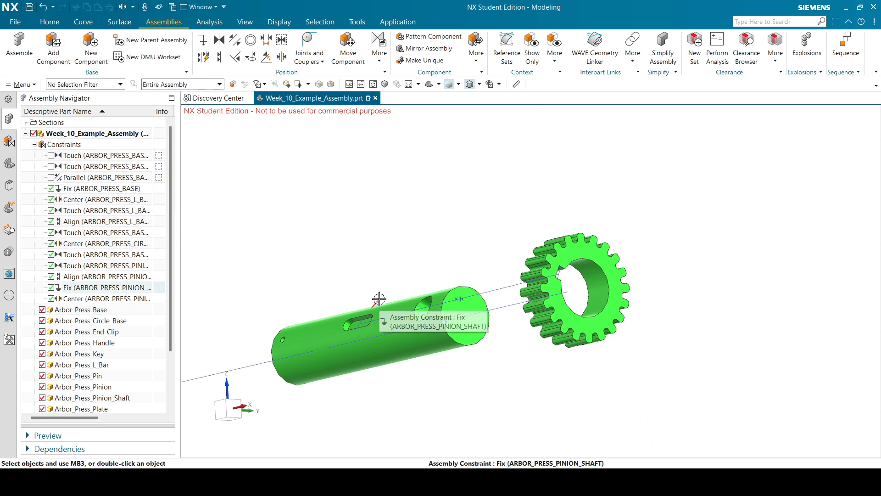
Delete the pinion shaft's Fix constraint and orbit out to view the whole assembly.
left_click(380, 297)
left_click(426, 283)
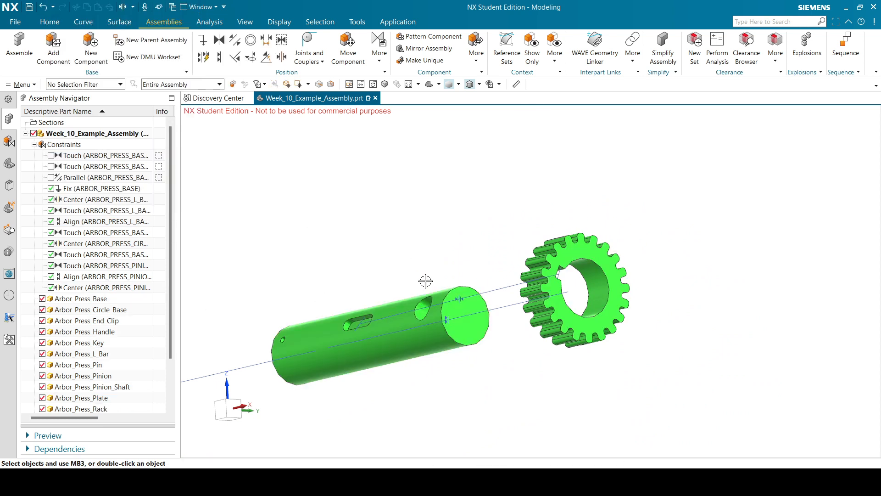
scroll(518, 248, "down", 3)
middle_click_drag(517, 248, 580, 183)
scroll(544, 179, "down", 3)
scroll(539, 266, "up", 5)
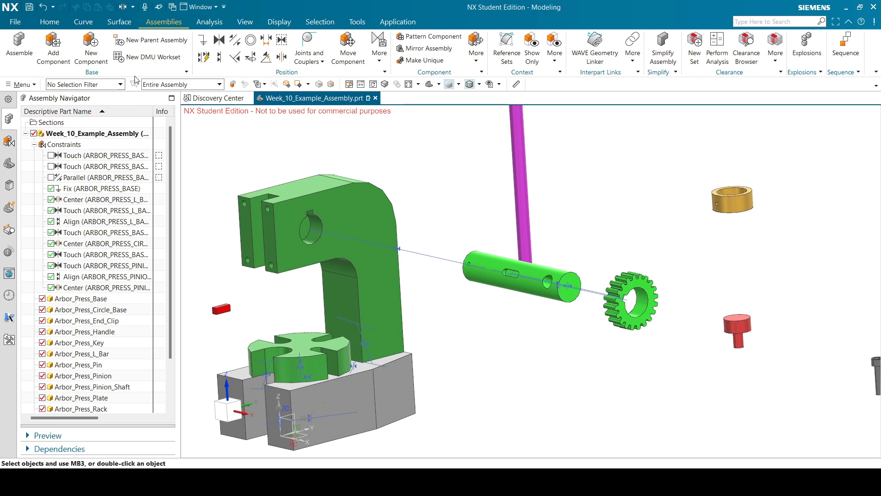
Begin a 2-to-2 Center constraint by picking two opposite faces of the red key.
left_click(281, 56)
scroll(226, 309, "down", 2)
scroll(218, 309, "up", 8)
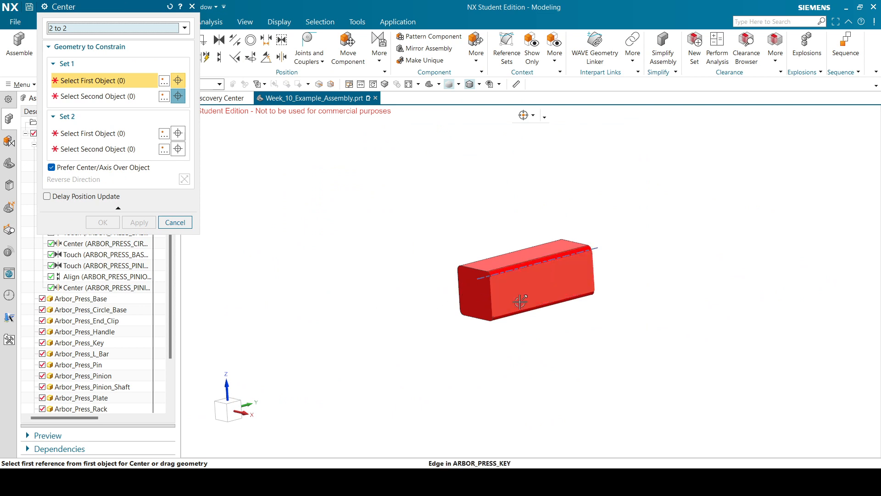
scroll(503, 288, "down", 3)
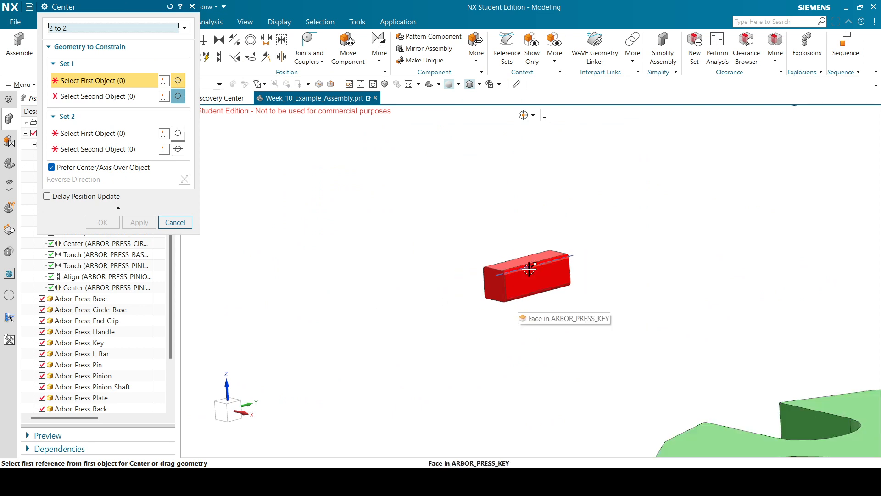
scroll(531, 271, "down", 2)
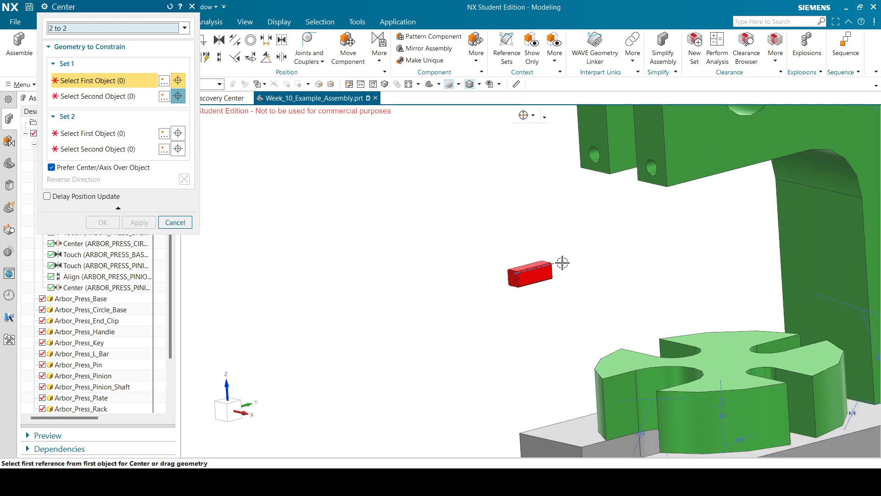
middle_click_drag(563, 261, 571, 257)
scroll(554, 178, "up", 5)
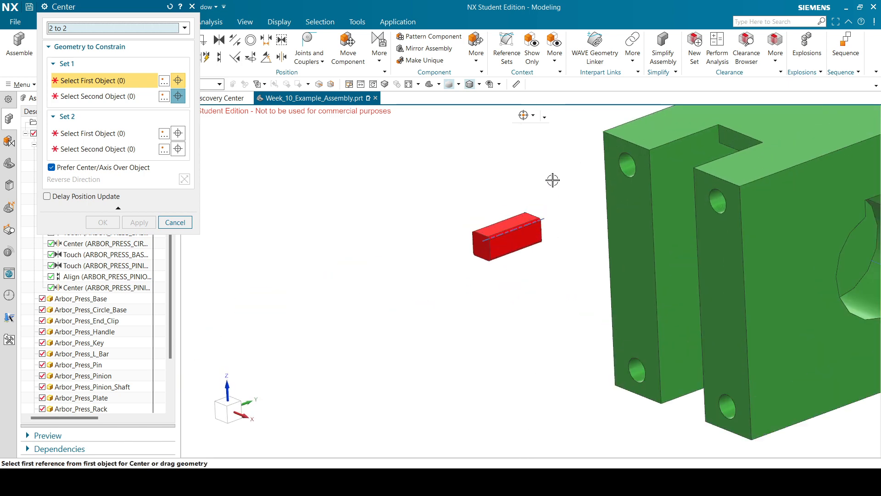
scroll(524, 231, "up", 4)
left_click(502, 254)
scroll(519, 232, "down", 7)
middle_click_drag(523, 231, 580, 222)
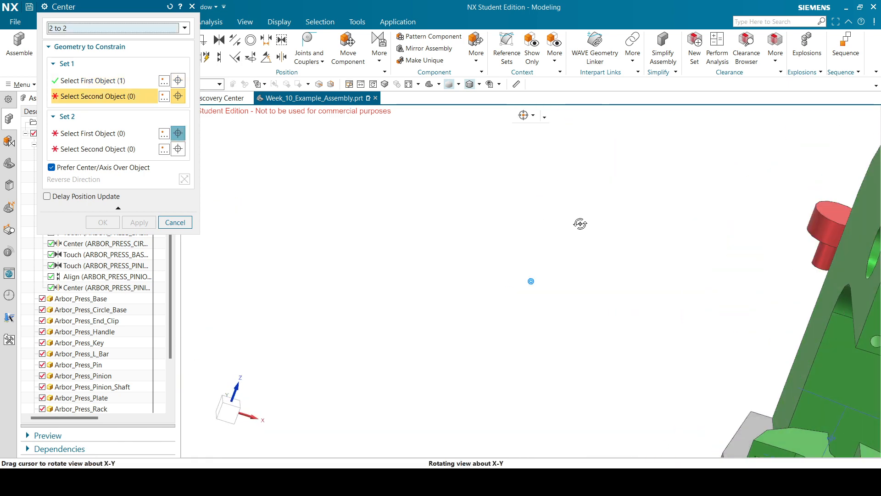
scroll(607, 244, "down", 6)
scroll(380, 200, "up", 7)
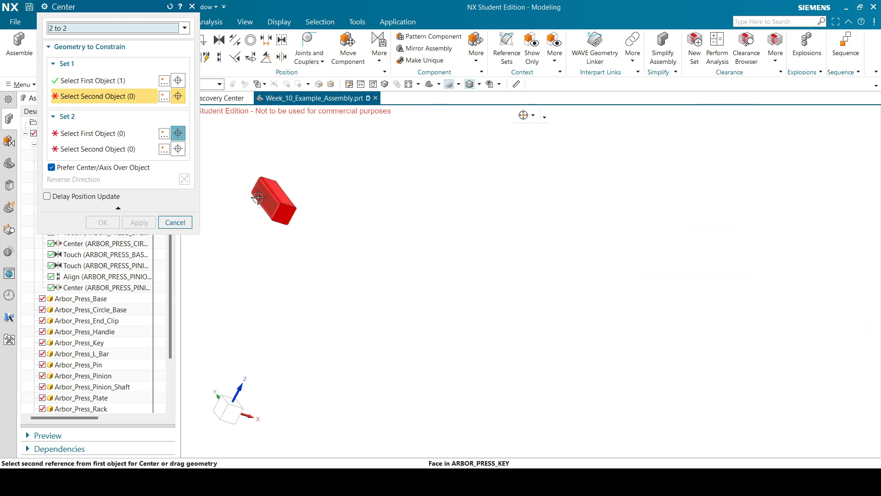
left_click(296, 199)
scroll(295, 199, "down", 6)
Pick both pinion shaft slot faces so the key centres between them, and confirm.
middle_click_drag(575, 291, 547, 265)
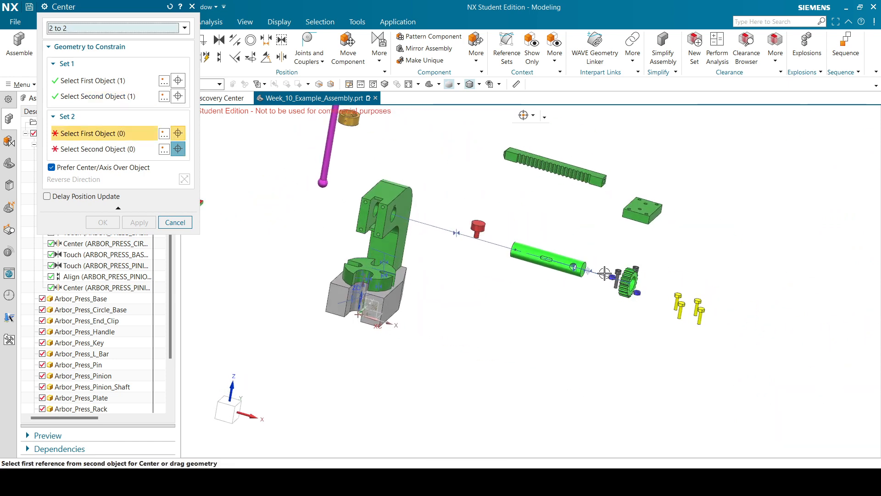
scroll(633, 281, "up", 6)
scroll(504, 230, "down", 5)
middle_click_drag(471, 267, 461, 240)
scroll(462, 240, "up", 8)
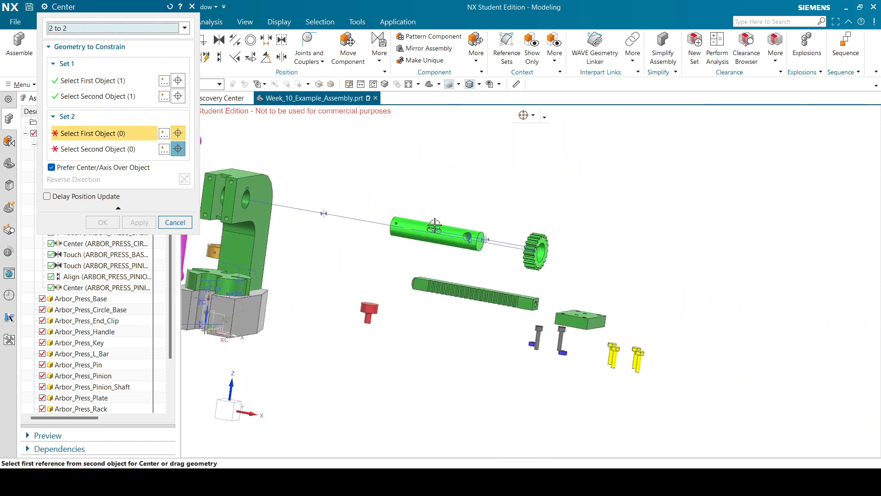
left_click(442, 237)
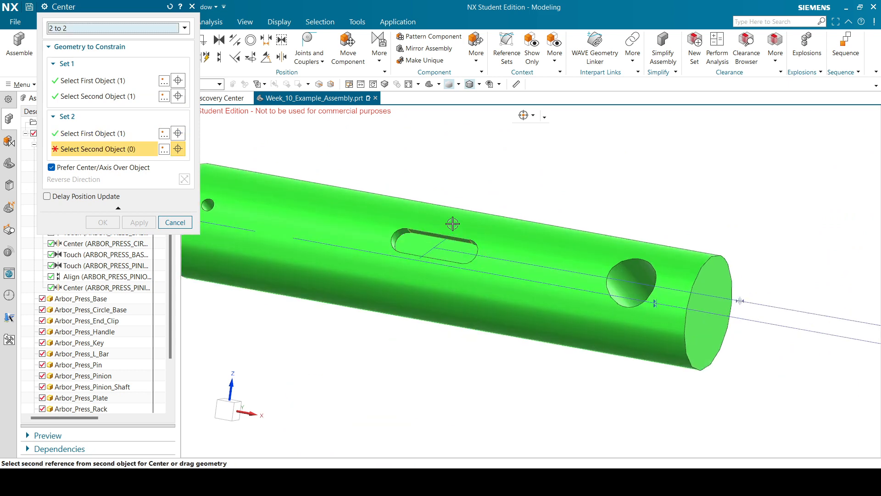
scroll(472, 202, "down", 8)
middle_click_drag(472, 202, 466, 264)
scroll(442, 216, "up", 6)
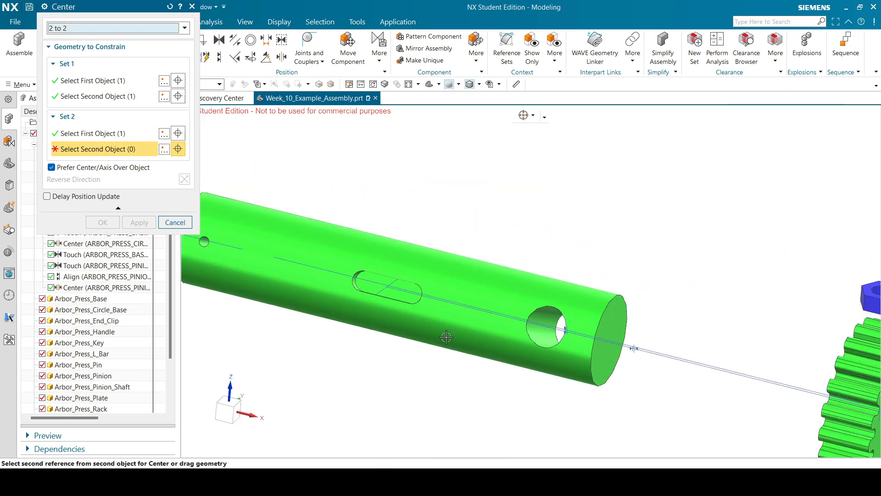
scroll(436, 193, "down", 5)
middle_click_drag(443, 182, 505, 257)
scroll(446, 202, "up", 8)
left_click(441, 206)
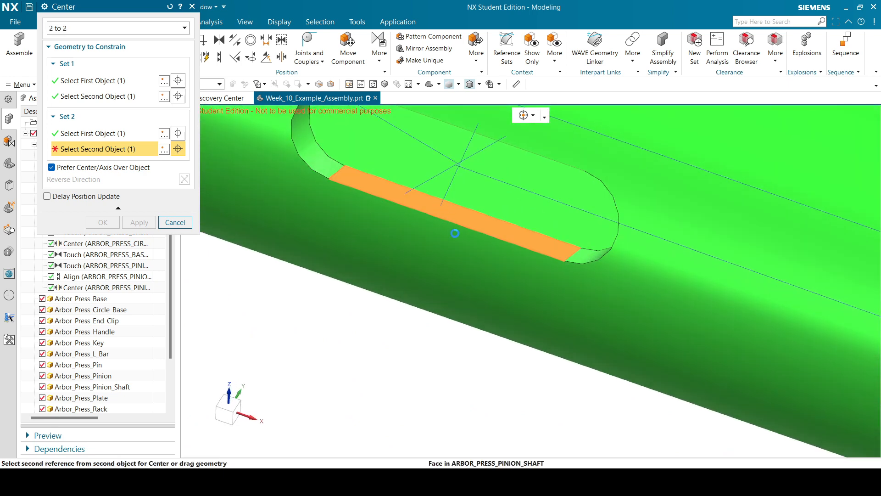
scroll(446, 216, "down", 10)
scroll(366, 211, "up", 8)
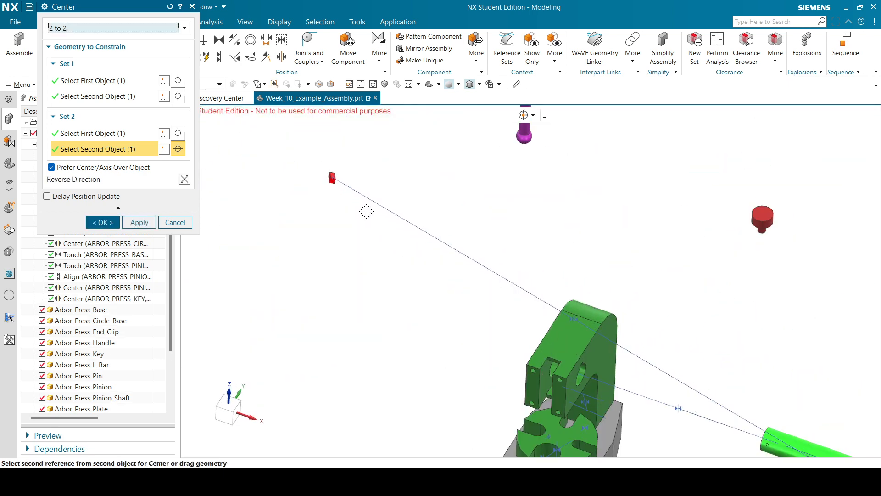
scroll(334, 190, "down", 2)
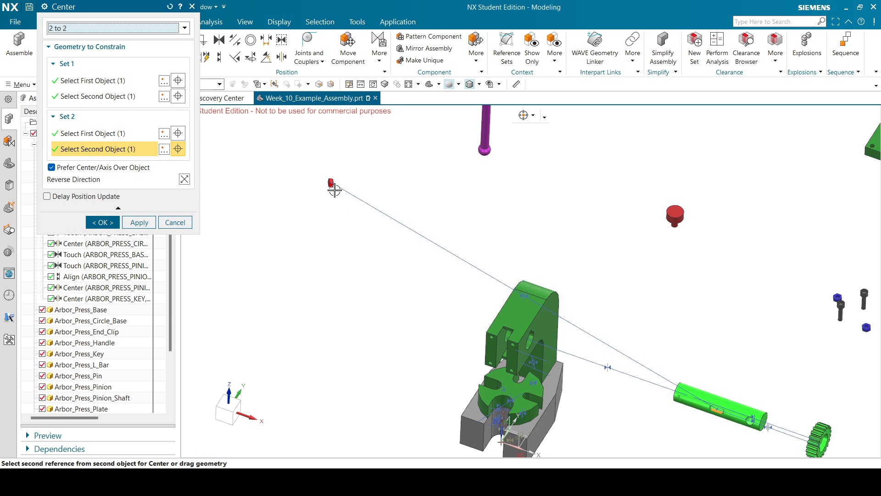
left_click(117, 221)
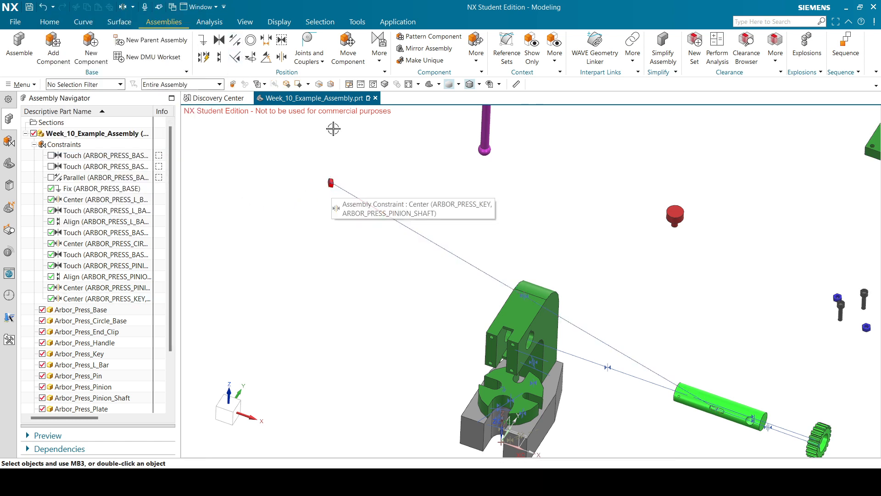
left_click(347, 51)
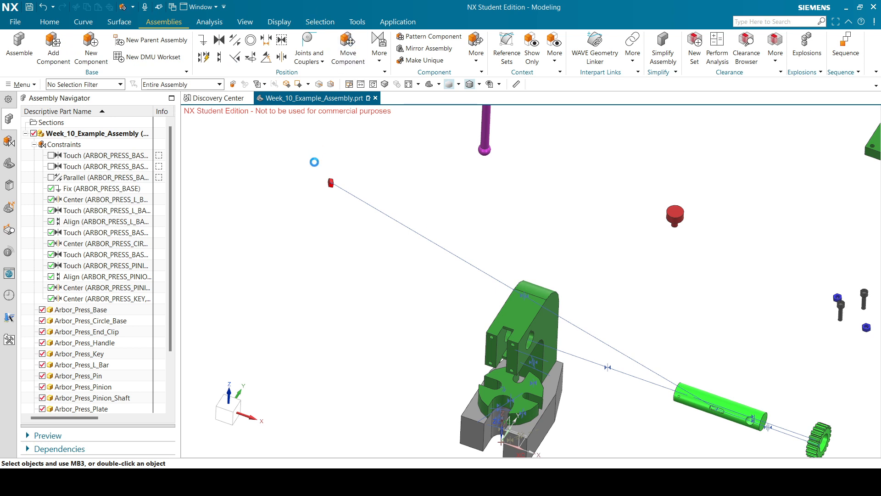
Drag the red key from far away to near the pinion shaft with Move Component.
left_click(331, 181)
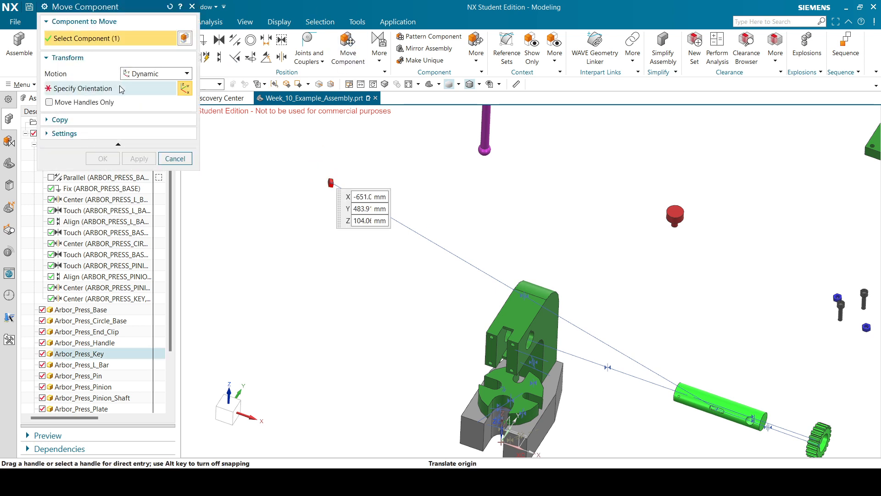
scroll(420, 266, "down", 3)
middle_click_drag(534, 273, 529, 266)
left_click_drag(376, 233, 520, 308)
scroll(540, 307, "up", 6)
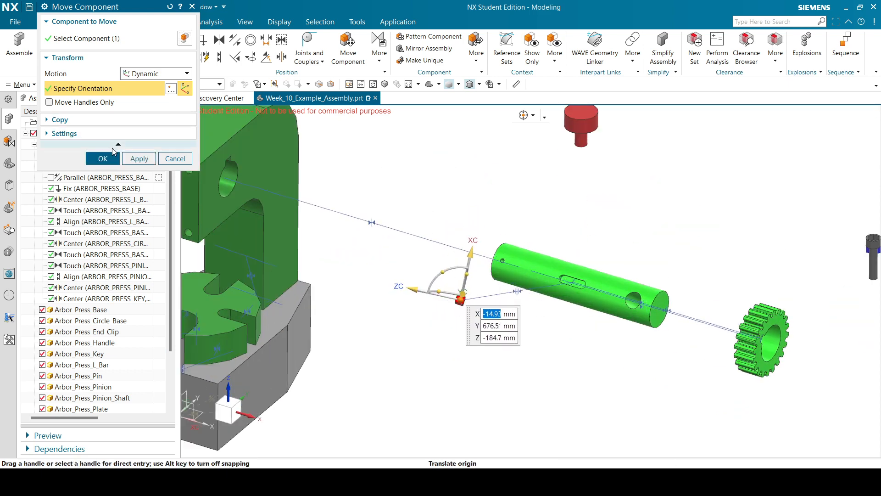
left_click(112, 154)
middle_click_drag(388, 220, 396, 211)
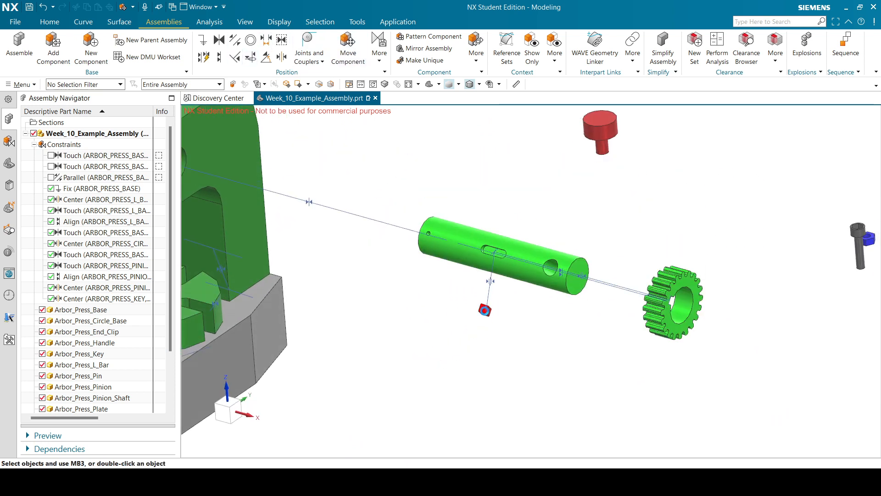
Slide the key along YC onto the shaft axis beside the L-bar.
left_click(482, 308)
left_click(118, 90)
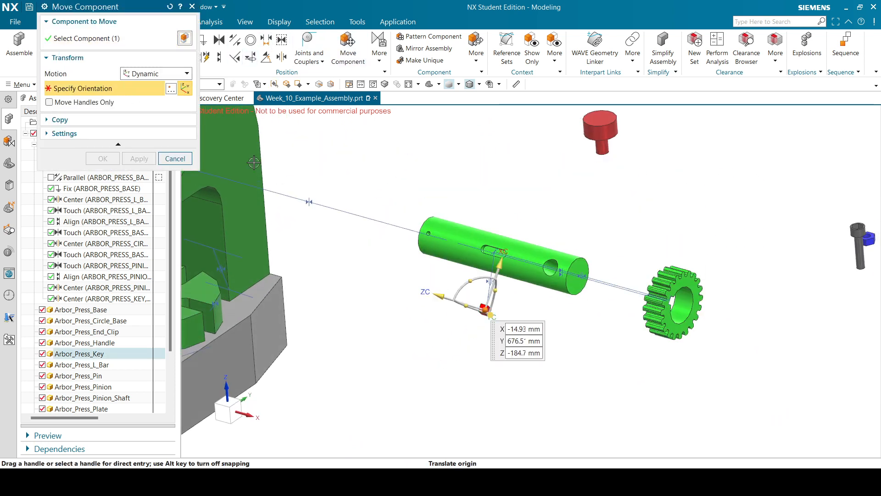
left_click_drag(495, 308, 348, 211)
scroll(348, 212, "down", 6)
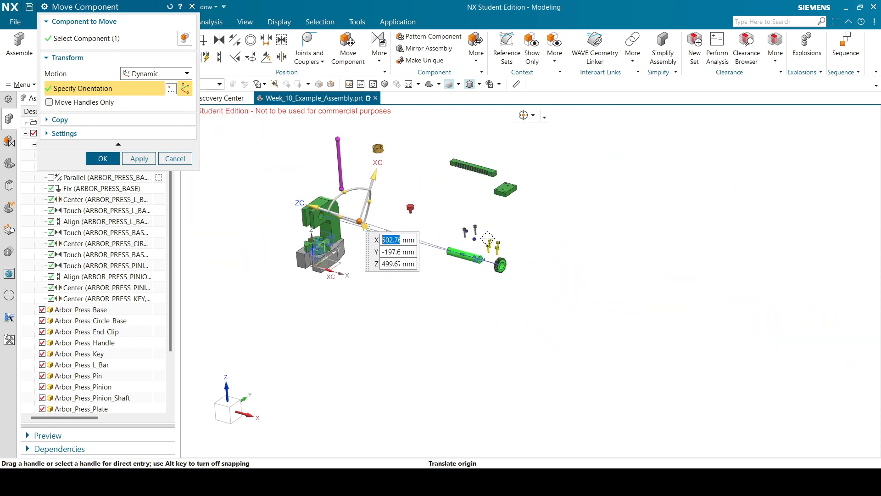
mouse_move(494, 224)
middle_mouse_down()
mouse_move(495, 200)
mouse_move(492, 237)
middle_mouse_up()
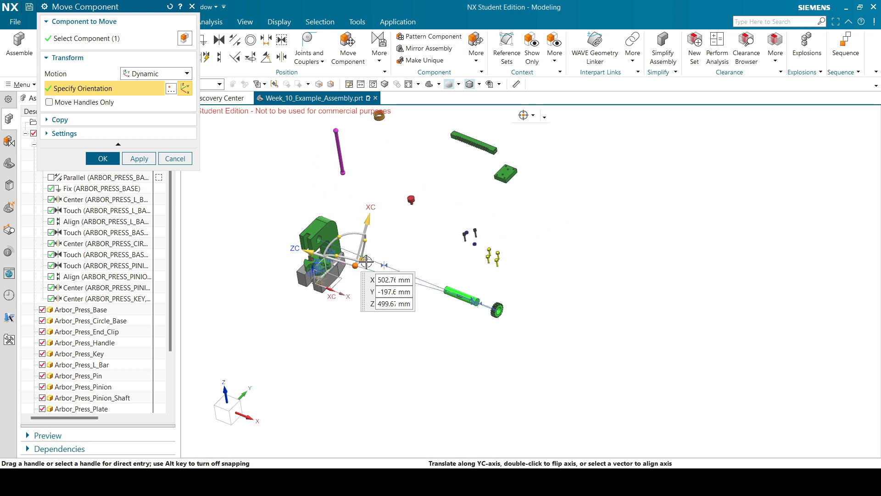
left_click_drag(366, 259, 380, 247)
scroll(385, 271, "up", 5)
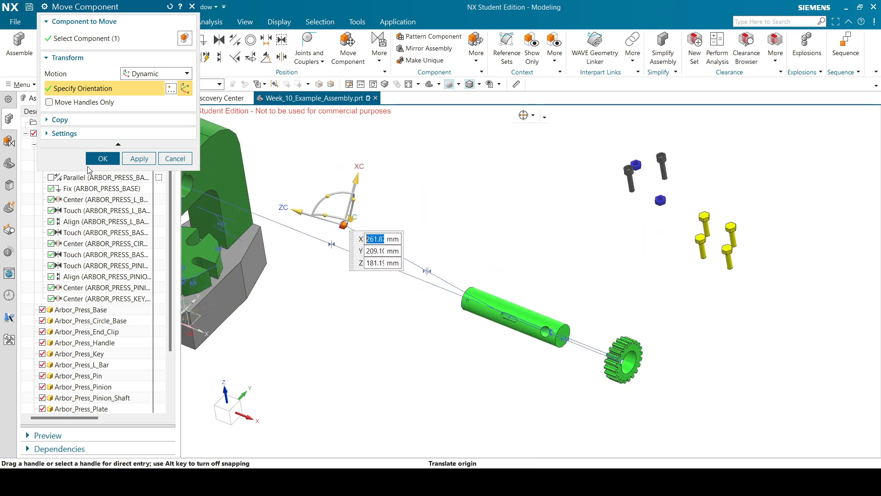
left_click(103, 158)
scroll(539, 228, "down", 5)
middle_click_drag(540, 228, 546, 205)
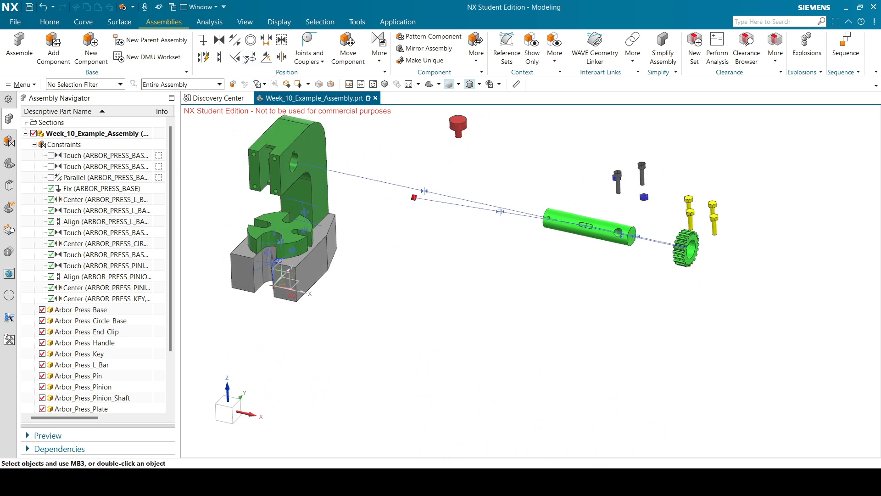
Start an Align constraint from the red key's face to the pinion shaft slot face.
left_click(220, 57)
scroll(420, 197, "up", 6)
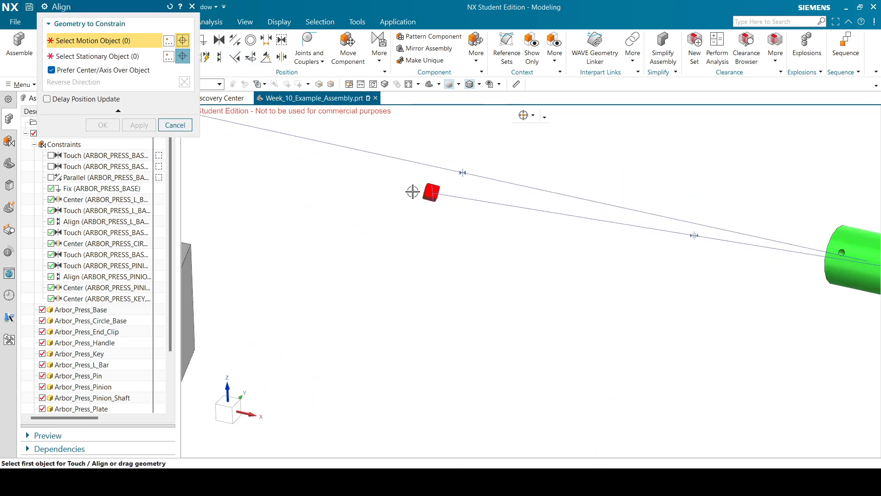
scroll(422, 196, "up", 4)
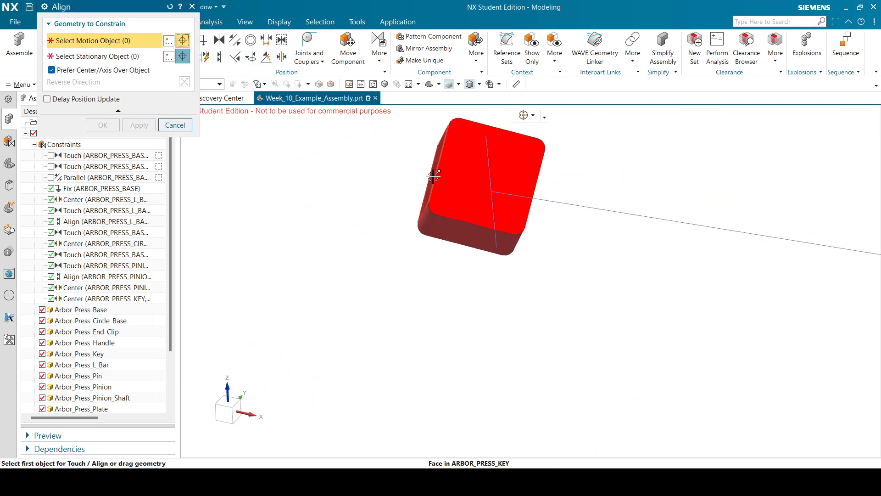
scroll(431, 176, "up", 5)
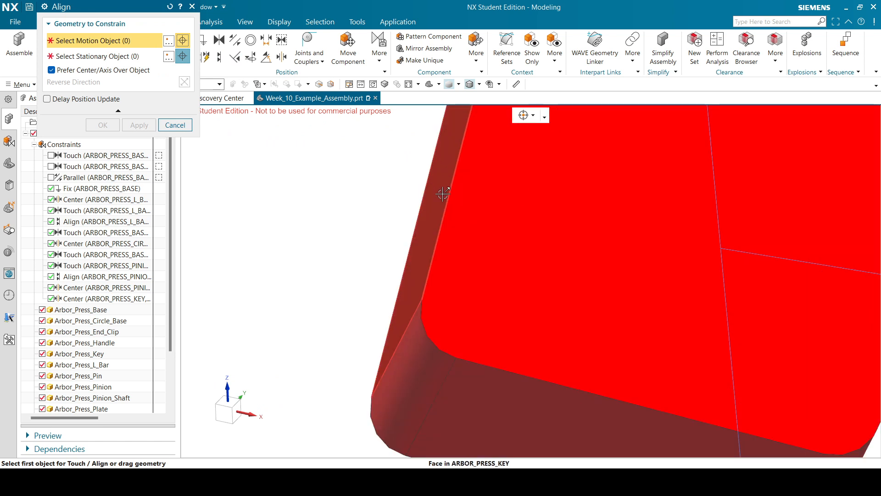
scroll(440, 185, "down", 10)
left_click(436, 188)
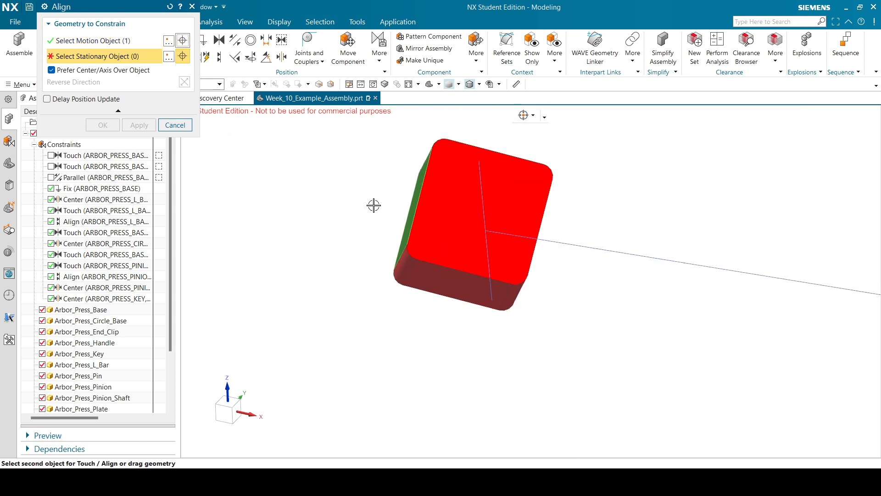
scroll(367, 190, "down", 5)
scroll(609, 216, "up", 3)
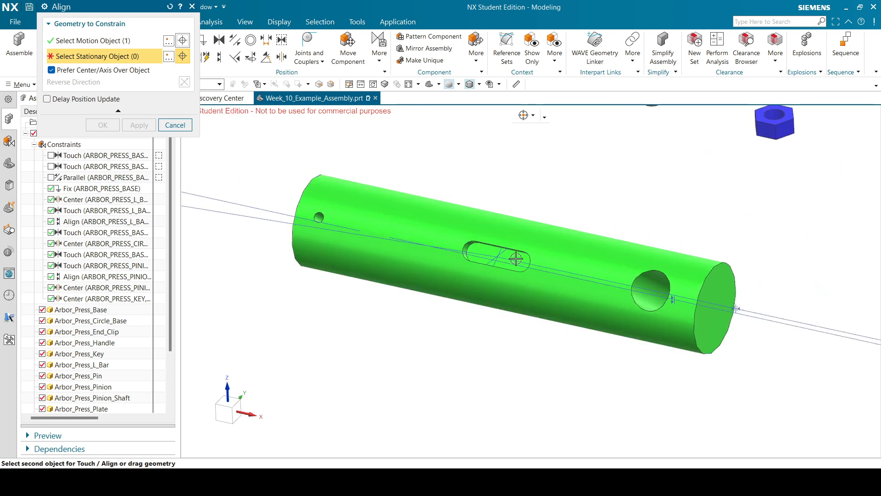
scroll(515, 258, "up", 5)
left_click(511, 258)
Reverse the key's direction against the shaft and finish the constraint.
scroll(607, 273, "down", 8)
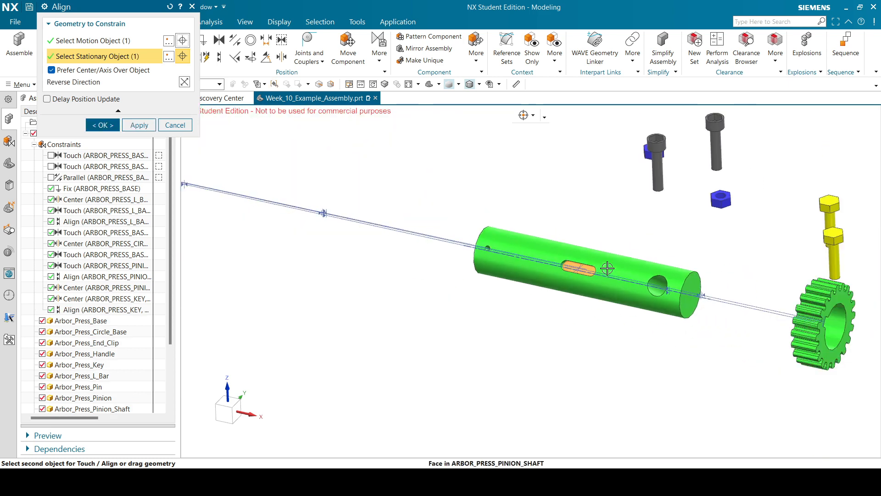
middle_click_drag(536, 276, 557, 201)
scroll(541, 269, "down", 3)
scroll(552, 128, "up", 6)
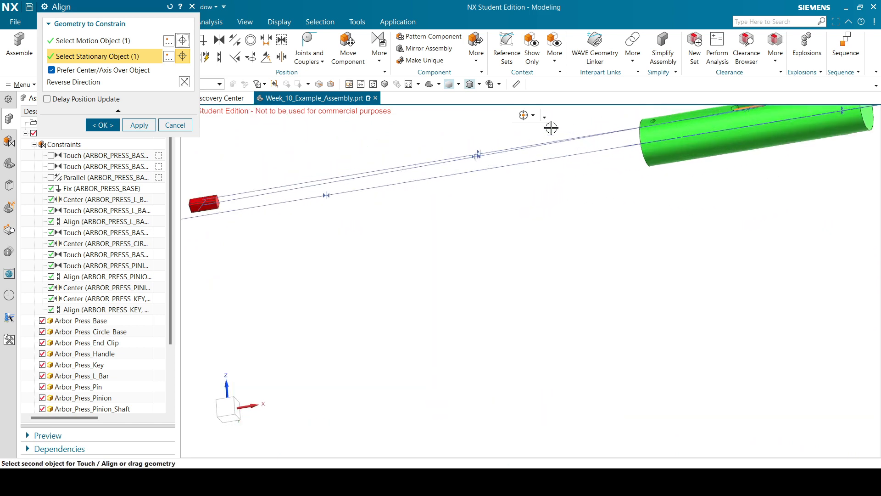
scroll(505, 184, "down", 3)
scroll(478, 192, "up", 5)
scroll(468, 199, "down", 5)
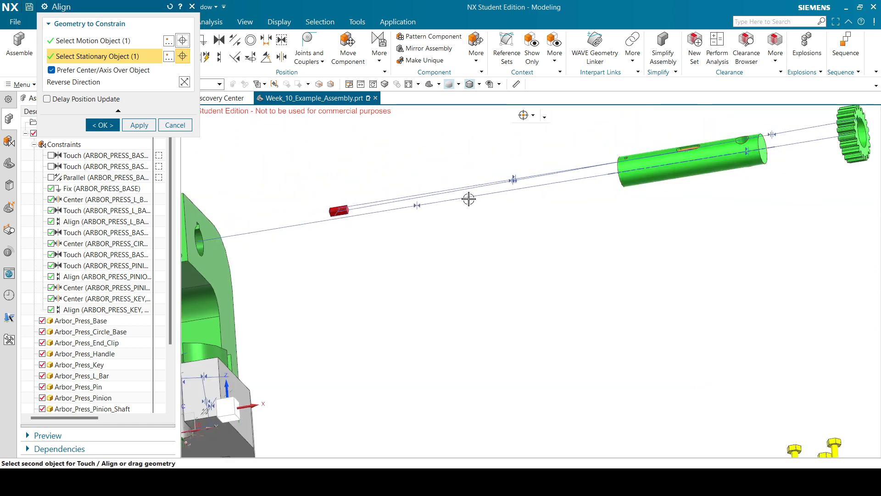
scroll(335, 202, "up", 4)
scroll(352, 235, "down", 5)
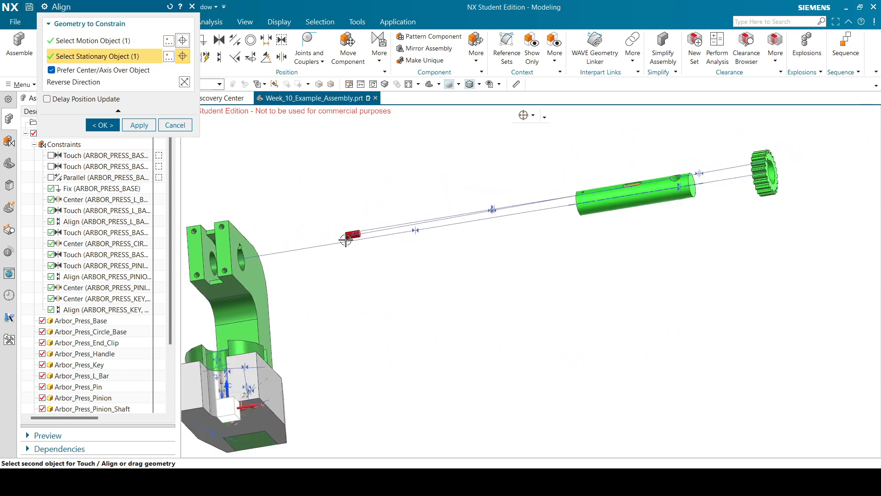
scroll(345, 240, "down", 1)
scroll(596, 204, "up", 6)
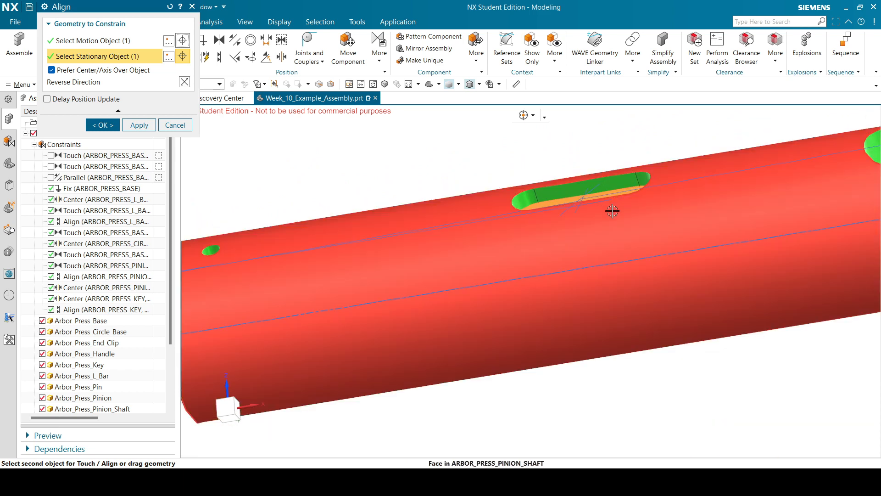
scroll(613, 211, "down", 6)
left_click(185, 83)
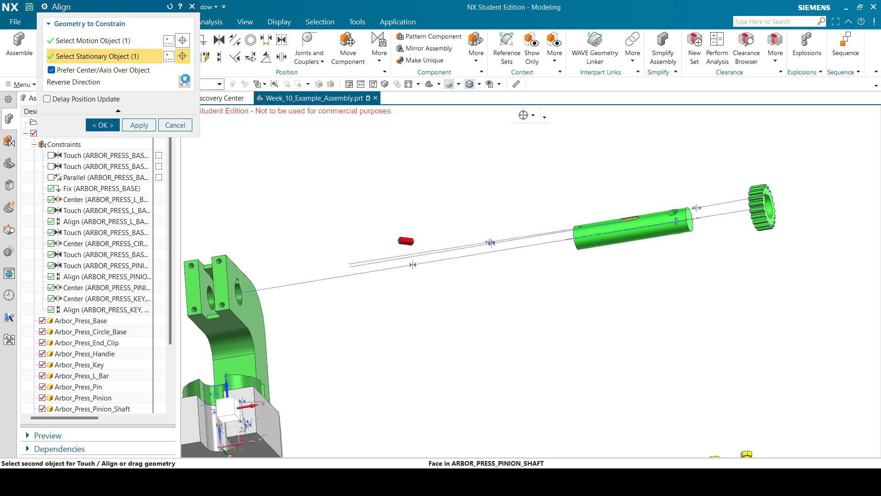
scroll(339, 262, "down", 2)
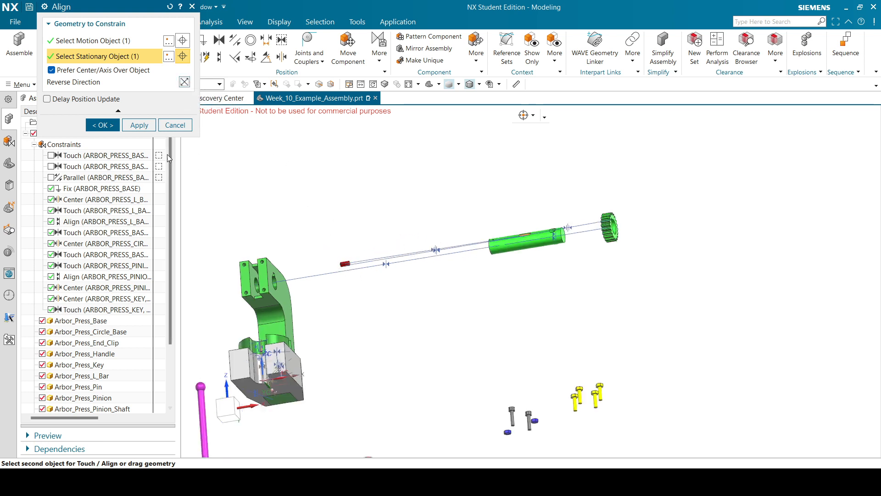
left_click(109, 124)
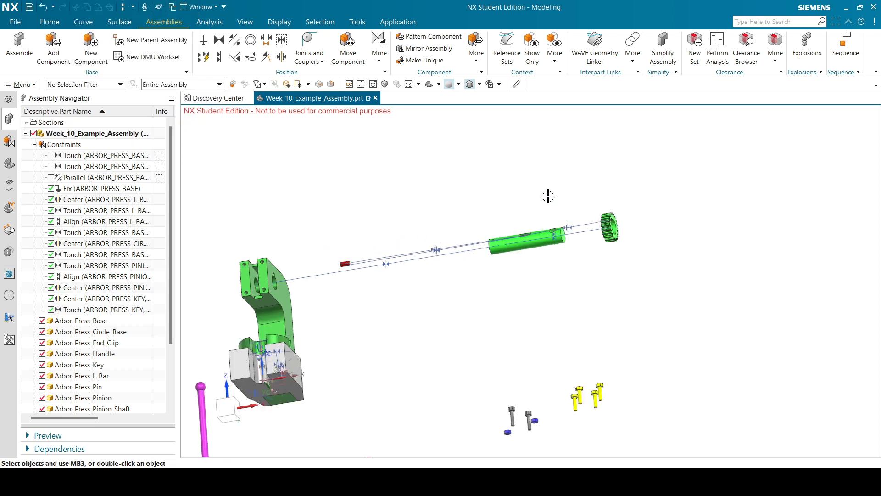
Start a 2-to-2 Center constraint and pick two faces of the red key as Set 1.
scroll(548, 196, "up", 4)
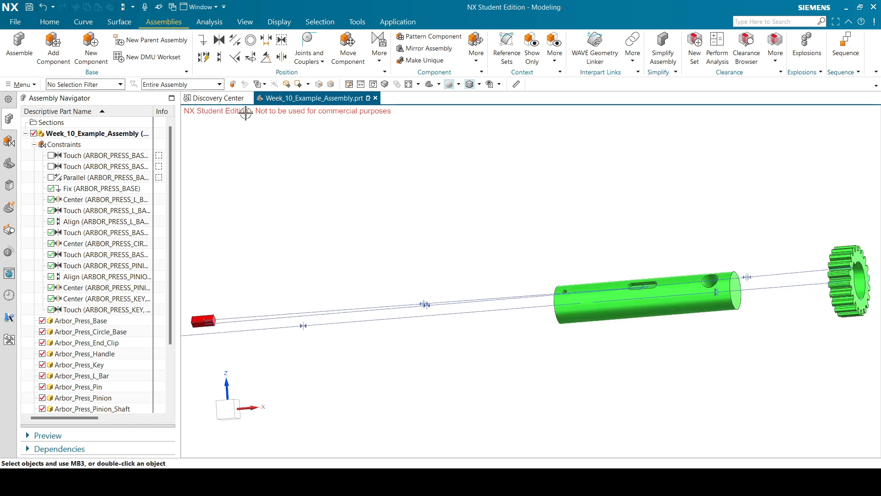
left_click(281, 56)
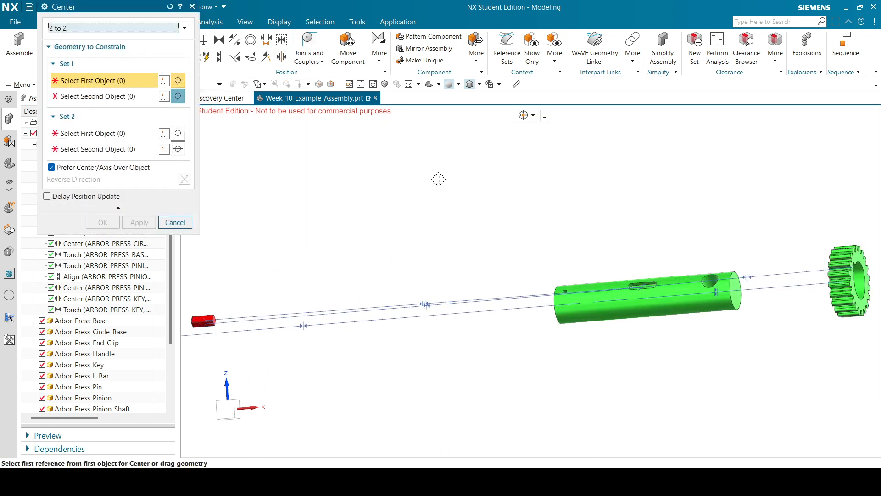
scroll(570, 229, "down", 3)
middle_click_drag(439, 230, 594, 321)
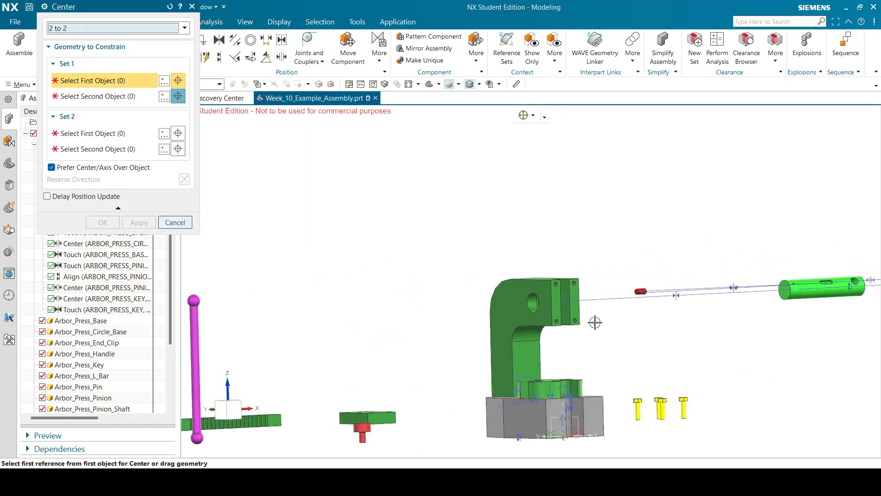
scroll(644, 317, "up", 5)
left_click(618, 215)
scroll(618, 214, "down", 3)
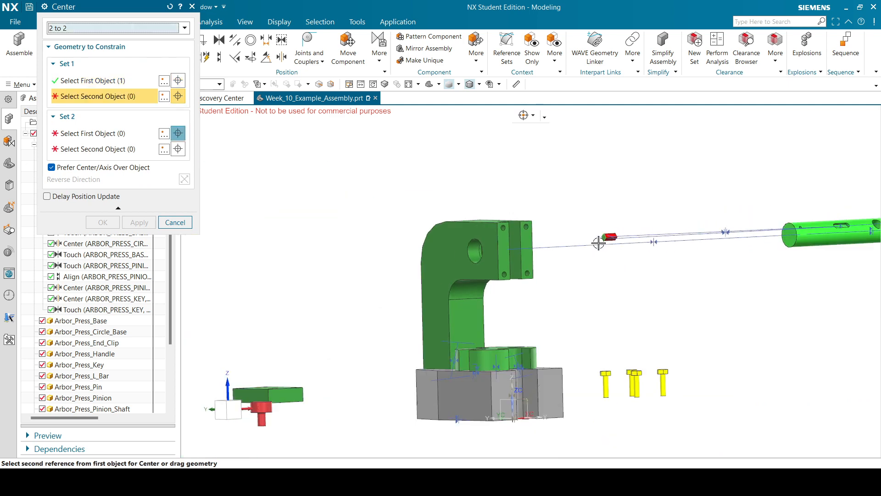
mouse_move(599, 242)
middle_mouse_down()
mouse_move(592, 218)
mouse_move(594, 242)
middle_mouse_up()
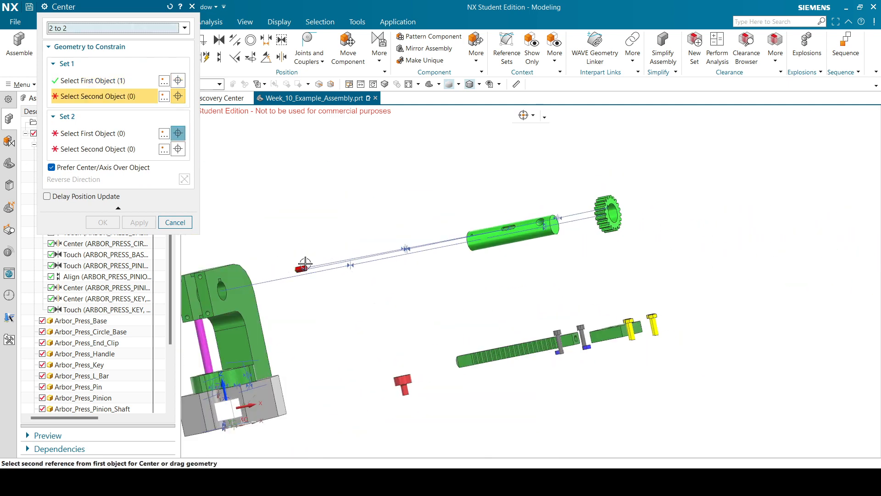
scroll(305, 264, "up", 5)
left_click(344, 266)
Pick the shaft keyway's centerline and end arc as Set 2 to seat the key.
scroll(344, 265, "down", 4)
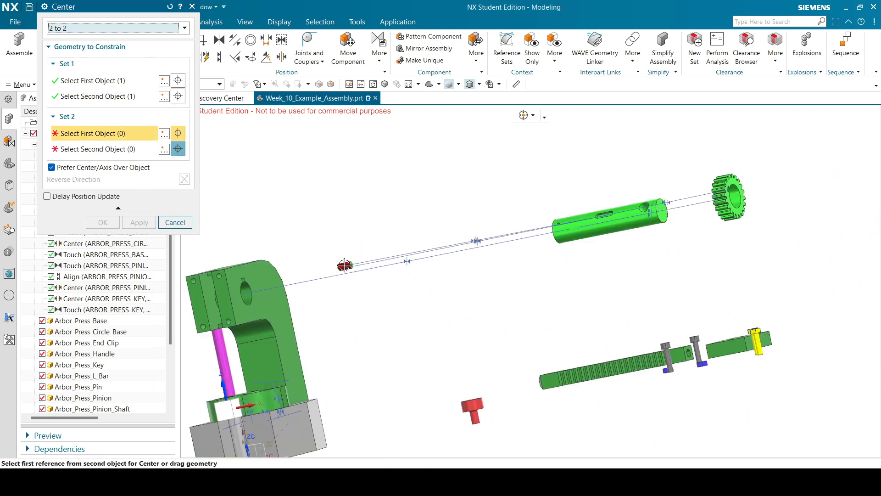
scroll(535, 201, "down", 3)
scroll(549, 209, "up", 8)
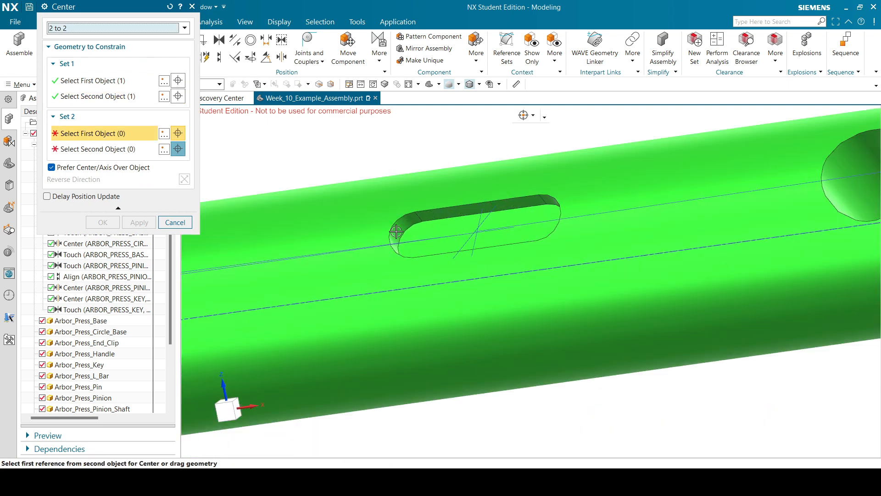
left_click(414, 235)
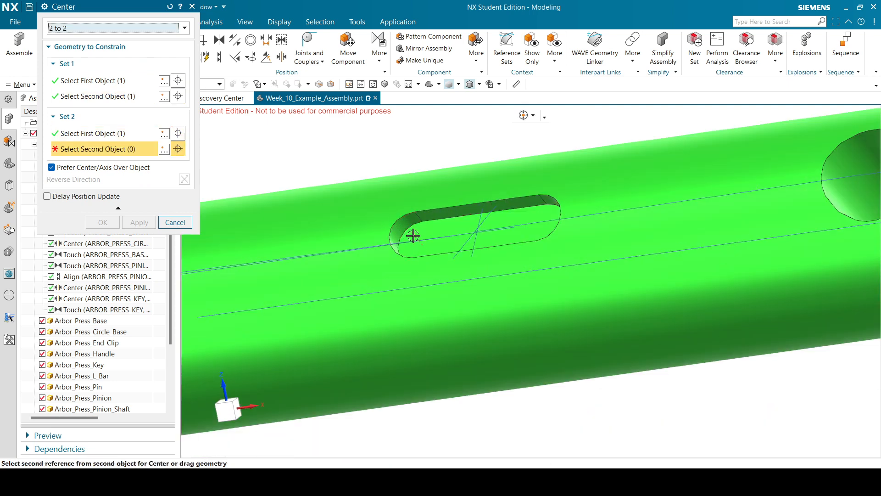
scroll(468, 204, "down", 5)
middle_click_drag(472, 203, 499, 202)
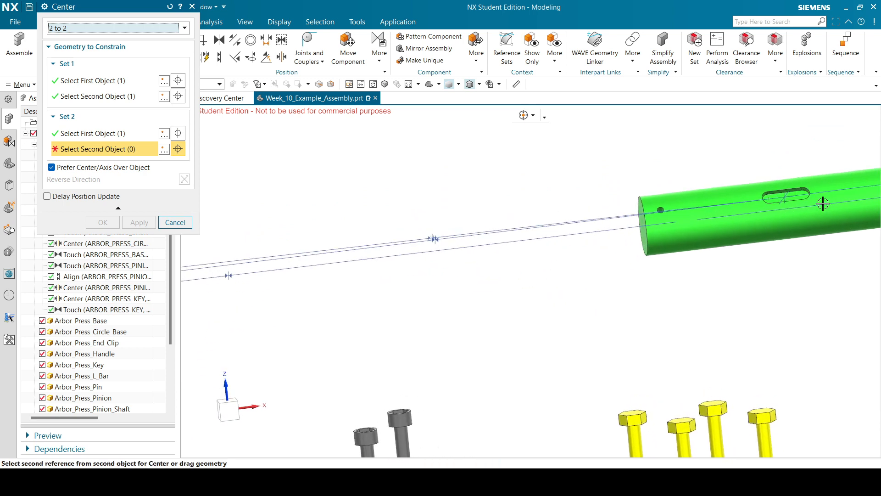
scroll(823, 204, "up", 5)
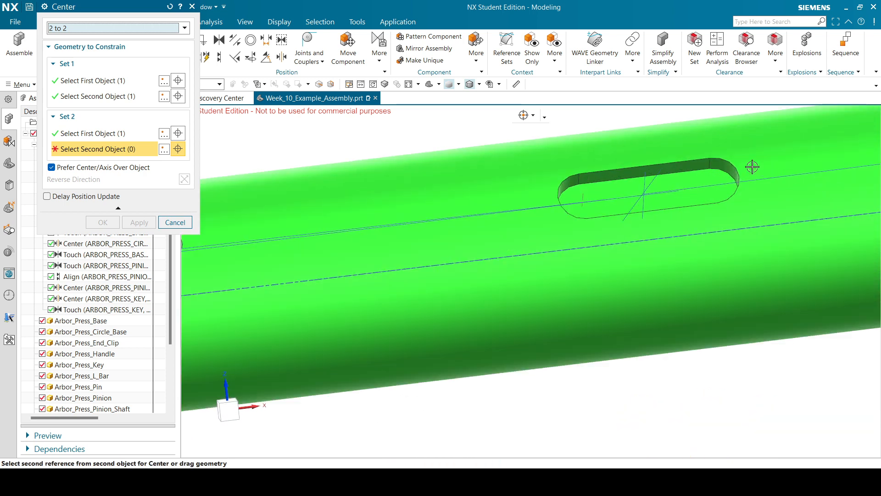
left_click(716, 180)
scroll(569, 270, "down", 4)
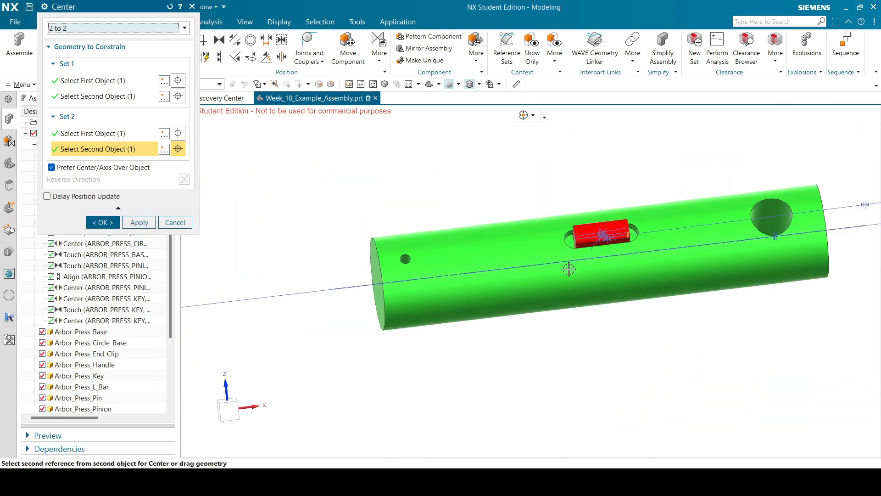
scroll(569, 269, "down", 2)
Apply the key centering, then pick the key's end face and another key face as Set 1.
left_click(141, 224)
scroll(564, 195, "down", 2)
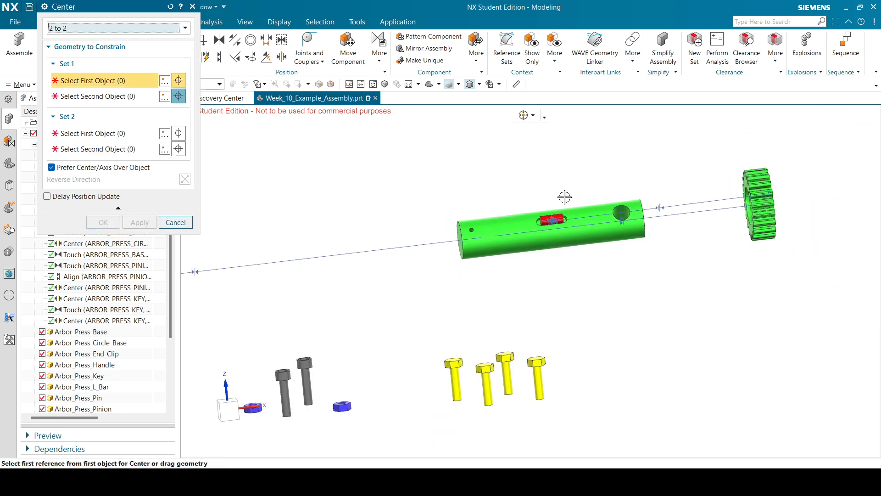
middle_click_drag(564, 194, 527, 198)
scroll(527, 198, "down", 3)
scroll(596, 189, "up", 5)
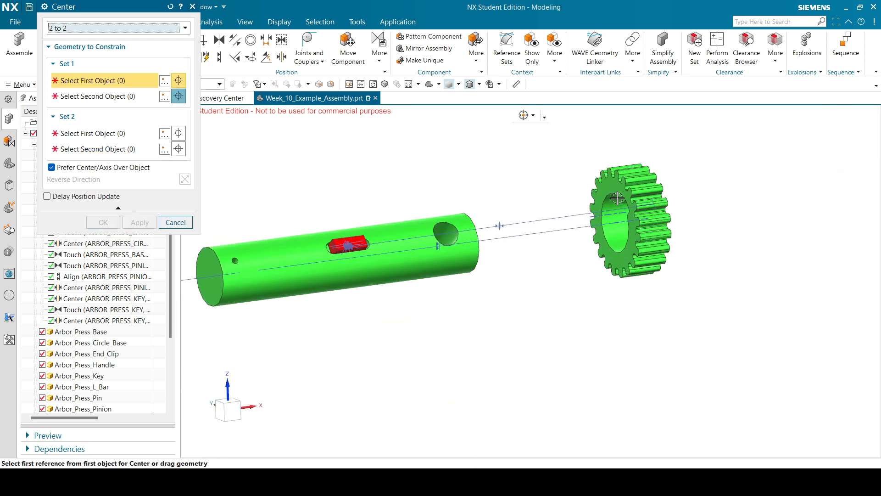
scroll(344, 244, "up", 3)
left_click(459, 257)
scroll(459, 257, "down", 3)
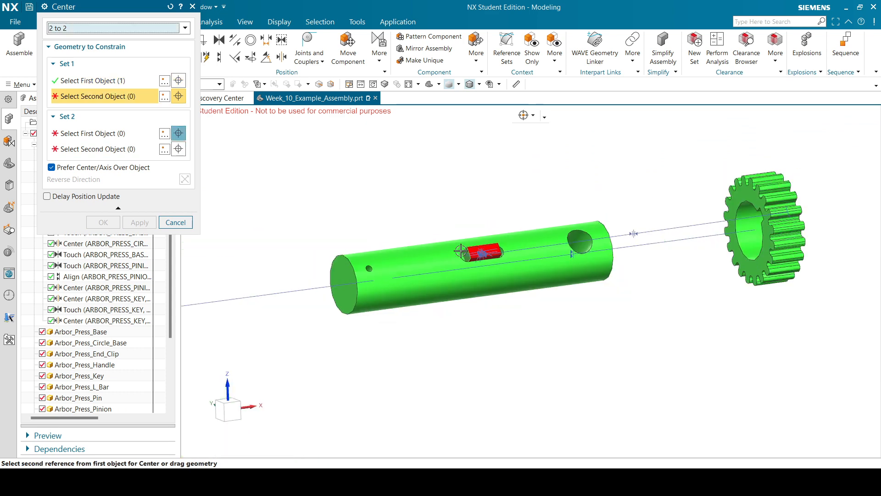
middle_click_drag(461, 254, 498, 204)
scroll(358, 203, "down", 2)
scroll(358, 202, "up", 5)
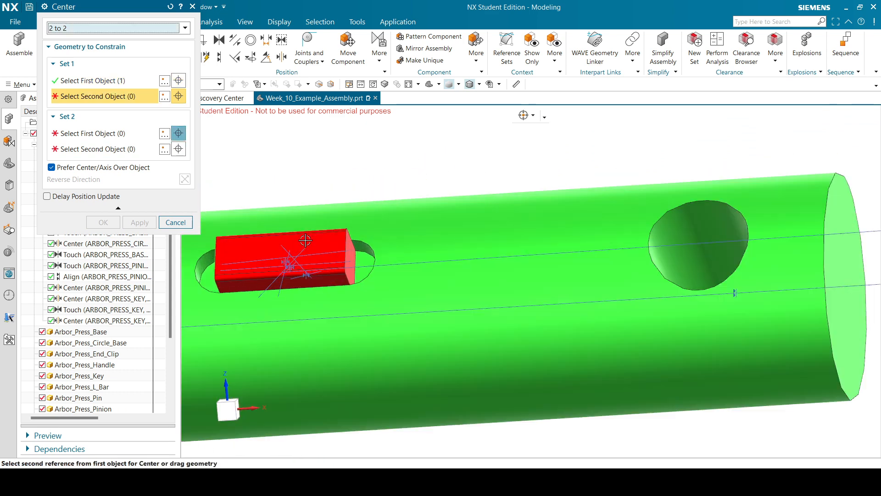
left_click(352, 246)
Pick two pinion gear faces as Set 2 and confirm, centering the gear over the key.
scroll(459, 198, "down", 3)
middle_click_drag(459, 198, 712, 252)
scroll(764, 247, "up", 4)
left_click(763, 247)
scroll(641, 226, "down", 5)
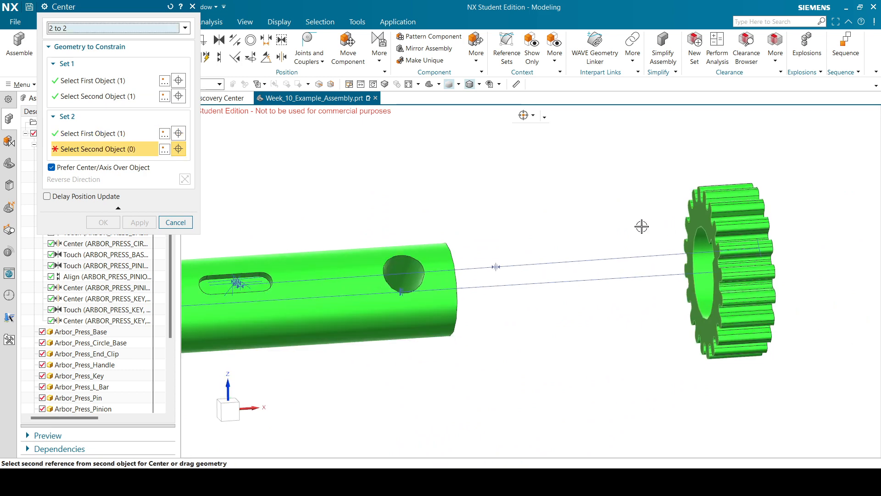
middle_click_drag(651, 200, 626, 198)
scroll(494, 199, "up", 3)
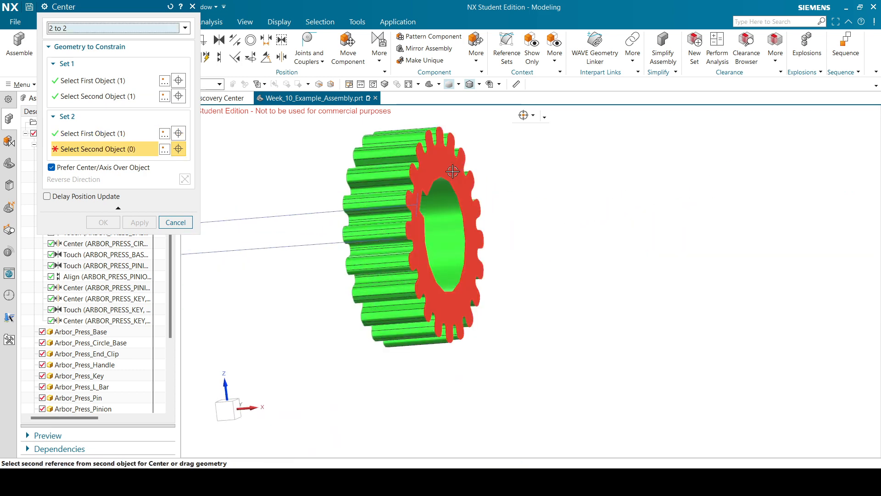
left_click(494, 198)
scroll(685, 234, "down", 3)
scroll(625, 218, "up", 3)
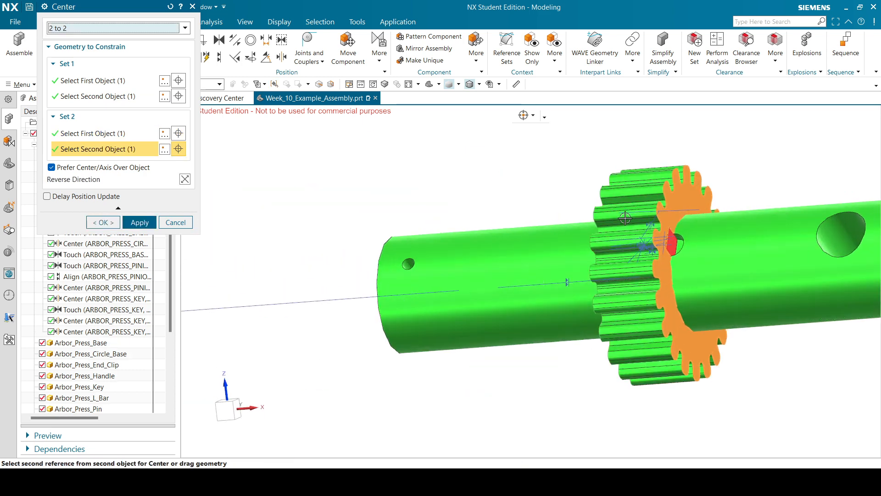
left_click(103, 223)
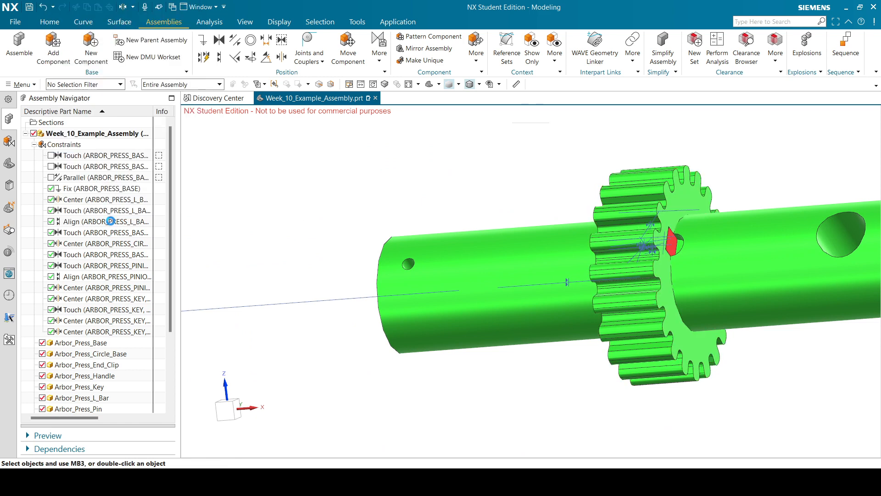
scroll(452, 243, "down", 5)
mouse_move(594, 184)
middle_mouse_down()
mouse_move(597, 193)
mouse_move(589, 191)
middle_mouse_up()
scroll(664, 212, "up", 4)
scroll(664, 212, "down", 4)
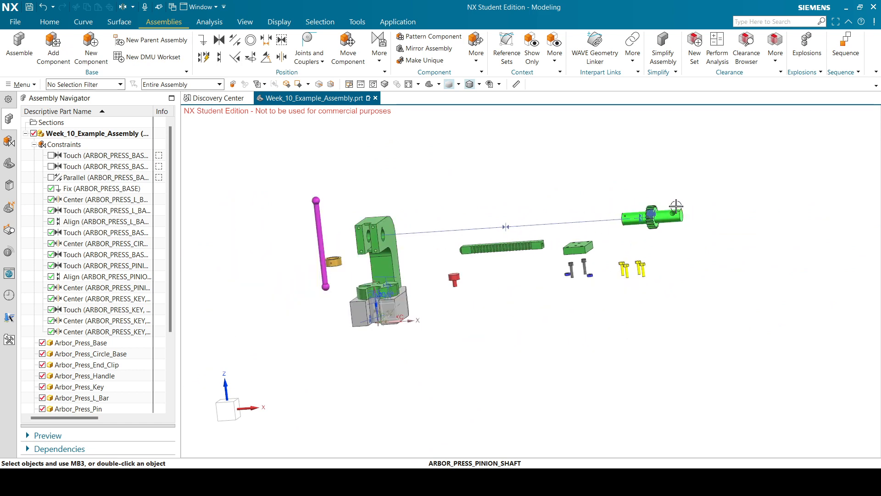
scroll(463, 227, "up", 3)
scroll(463, 228, "down", 3)
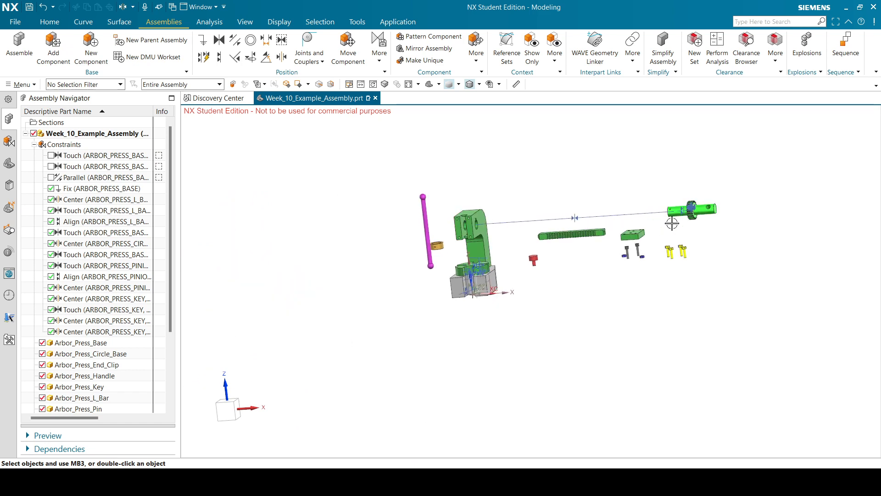
scroll(690, 191, "up", 3)
scroll(689, 191, "down", 3)
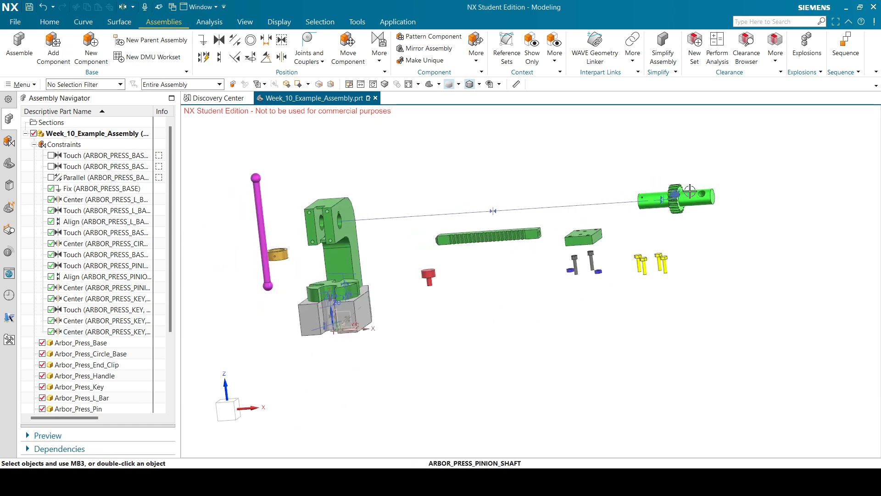
scroll(690, 191, "up", 3)
scroll(690, 191, "down", 3)
scroll(304, 239, "up", 2)
scroll(304, 238, "up", 2)
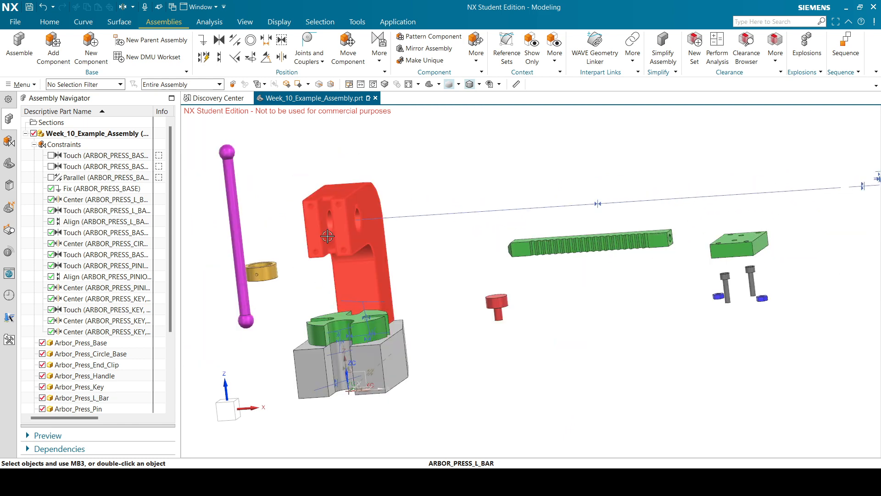
scroll(290, 255, "down", 2)
scroll(687, 197, "up", 5)
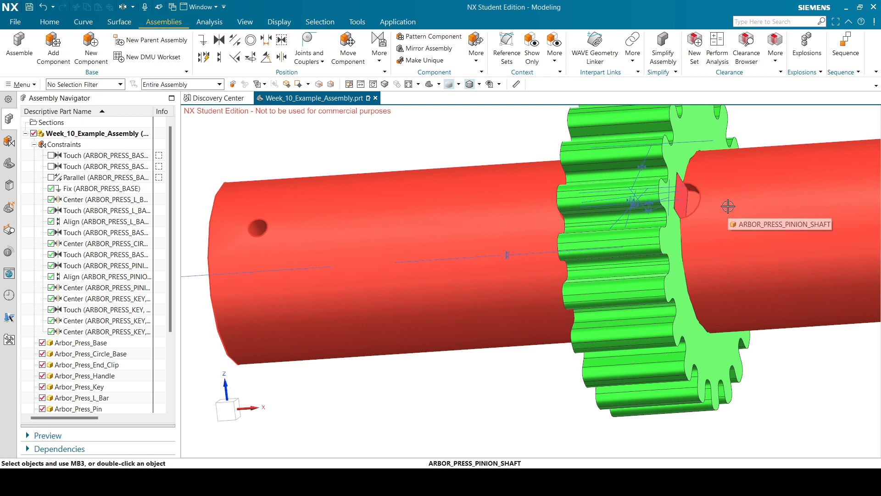
scroll(728, 206, "down", 5)
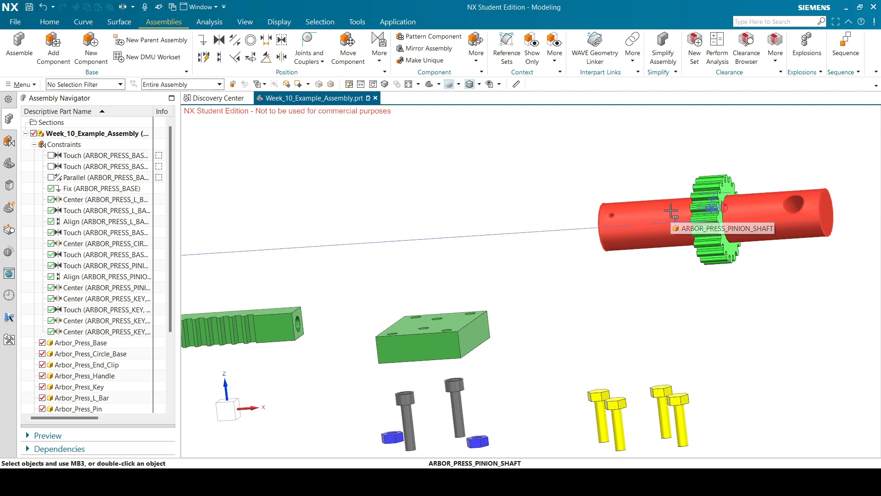
scroll(671, 213, "down", 6)
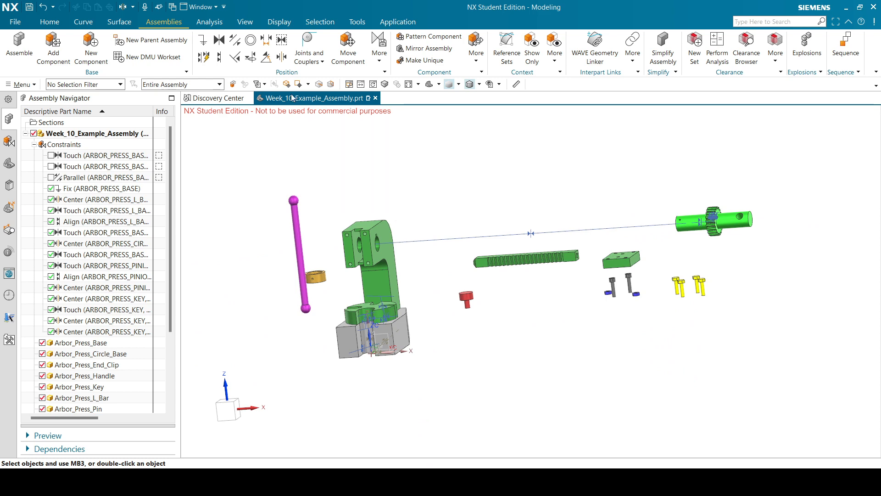
Start a 2-to-2 Center constraint and pick both opposite faces of the pinion gear as Set 1.
left_click(281, 57)
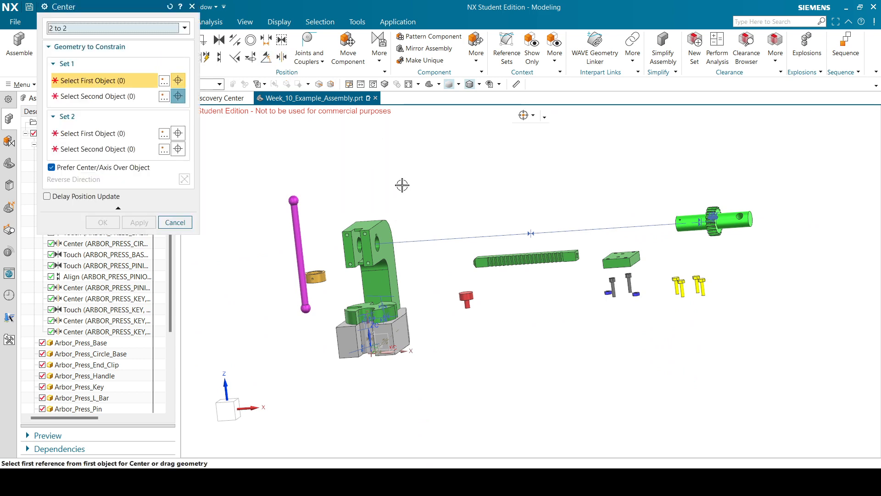
scroll(369, 228, "up", 5)
scroll(385, 243, "down", 7)
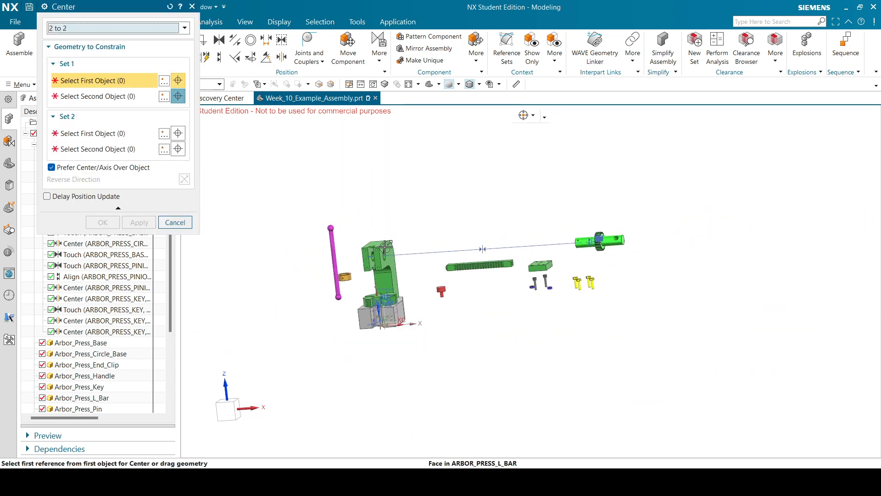
scroll(602, 232, "up", 14)
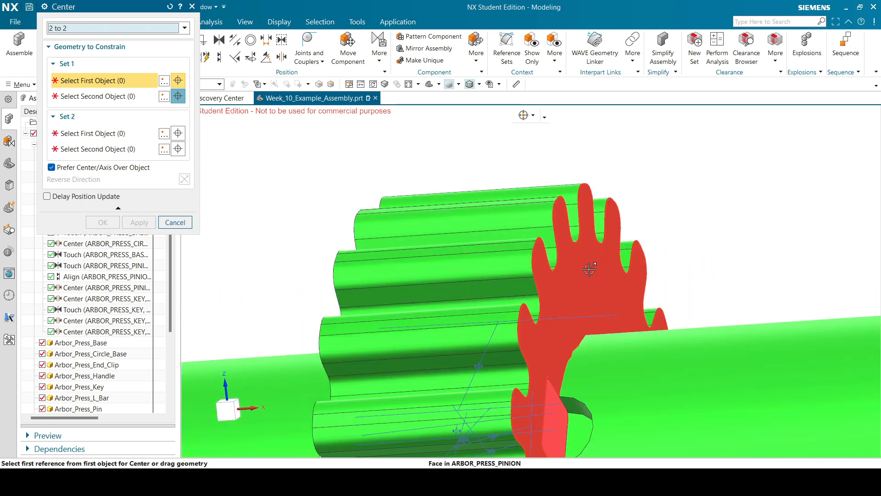
left_click(589, 270)
scroll(577, 248, "down", 8)
scroll(568, 186, "down", 4)
middle_click_drag(581, 184, 826, 201)
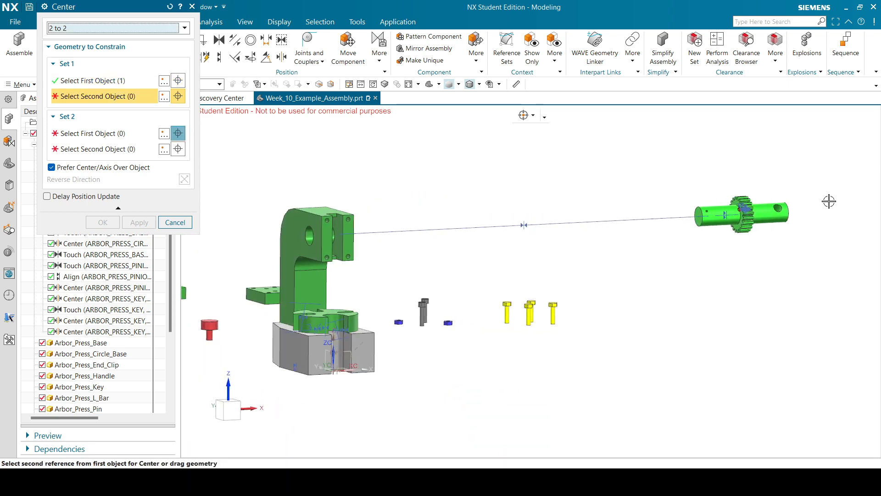
scroll(762, 188, "up", 4)
scroll(715, 193, "up", 5)
left_click(715, 198)
Pick the L-bar's two inner slot faces as Set 2 so the gear centers between them.
scroll(680, 191, "down", 5)
scroll(456, 183, "down", 4)
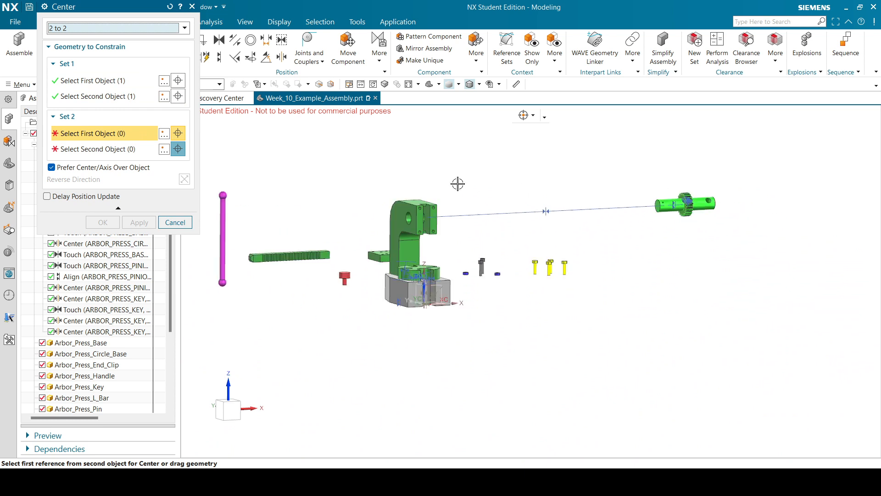
scroll(418, 216, "up", 5)
scroll(418, 216, "up", 3)
left_click(418, 216)
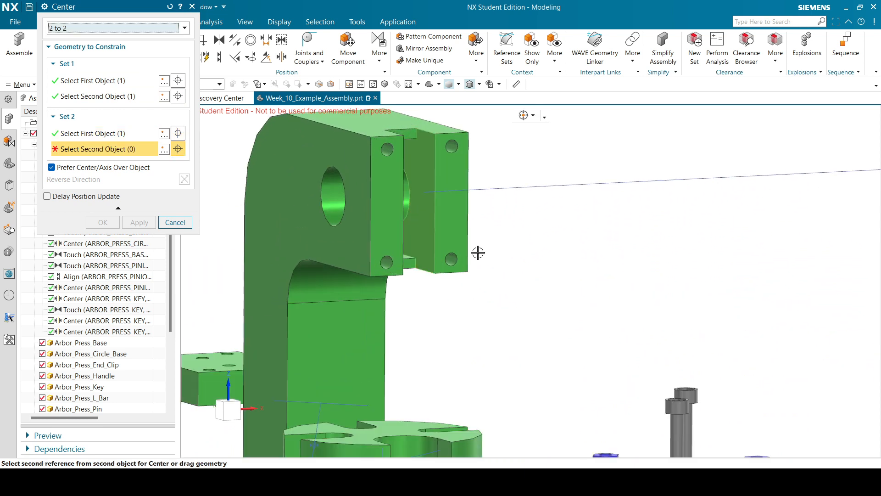
mouse_move(478, 252)
middle_mouse_down()
mouse_move(465, 252)
mouse_move(478, 257)
middle_mouse_up()
scroll(300, 212, "down", 3)
scroll(334, 199, "down", 1)
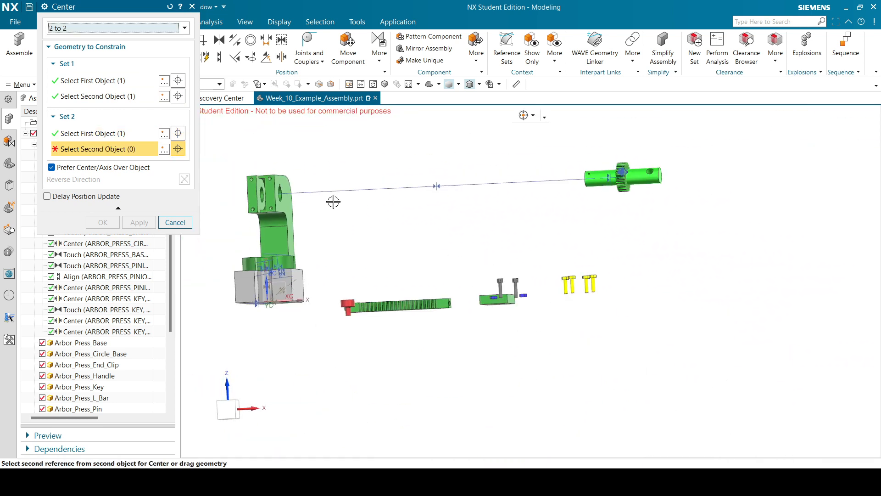
scroll(253, 192, "up", 3)
left_click(253, 191)
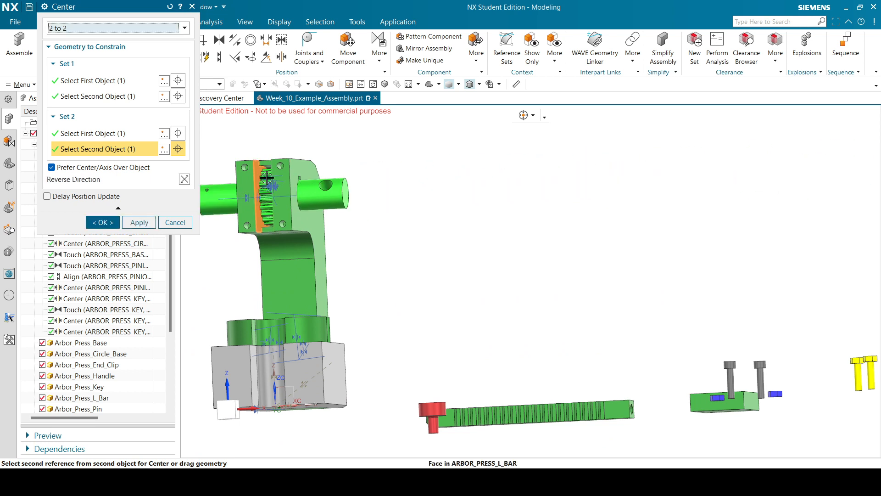
Confirm the Center constraint and rotate the view to check the shaft and gear seated in the L-bar head.
left_click(119, 222)
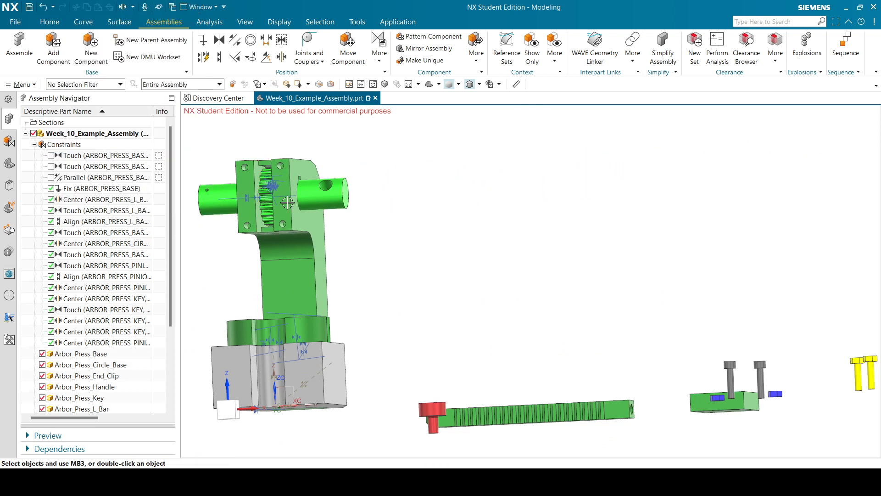
middle_click_drag(372, 203, 419, 219)
scroll(298, 266, "up", 2)
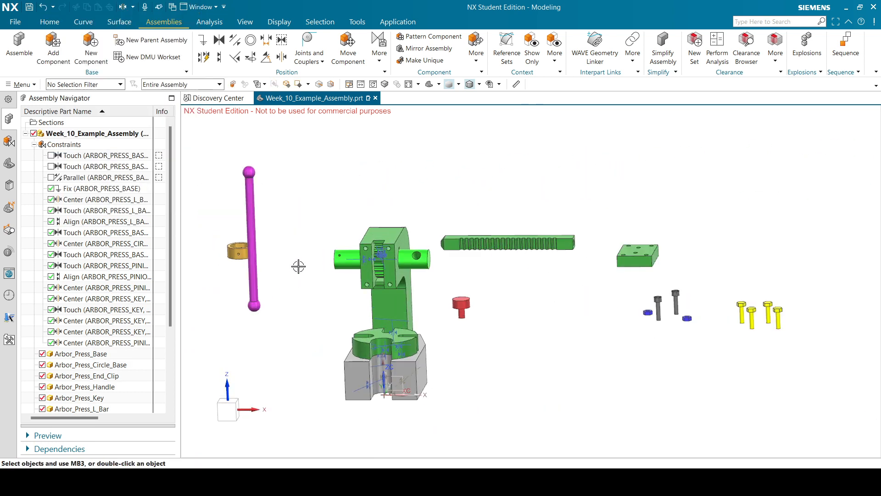
scroll(220, 255, "up", 3)
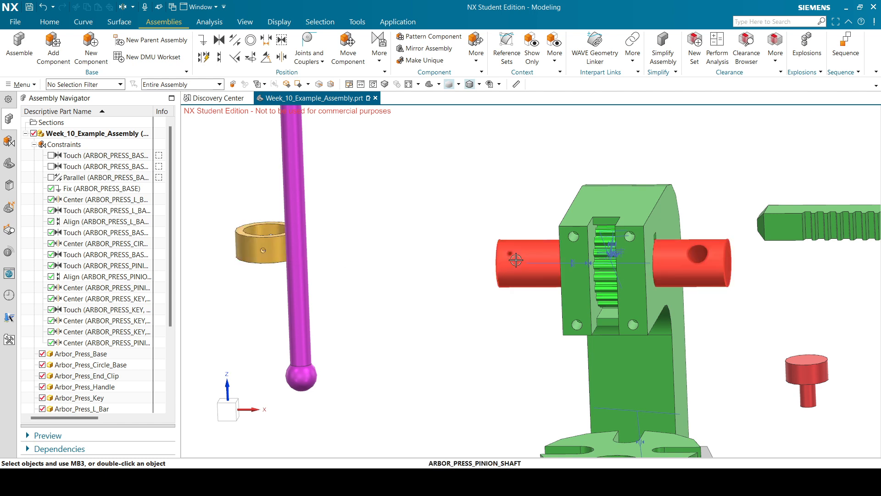
scroll(575, 207, "down", 5)
middle_click_drag(579, 207, 549, 297)
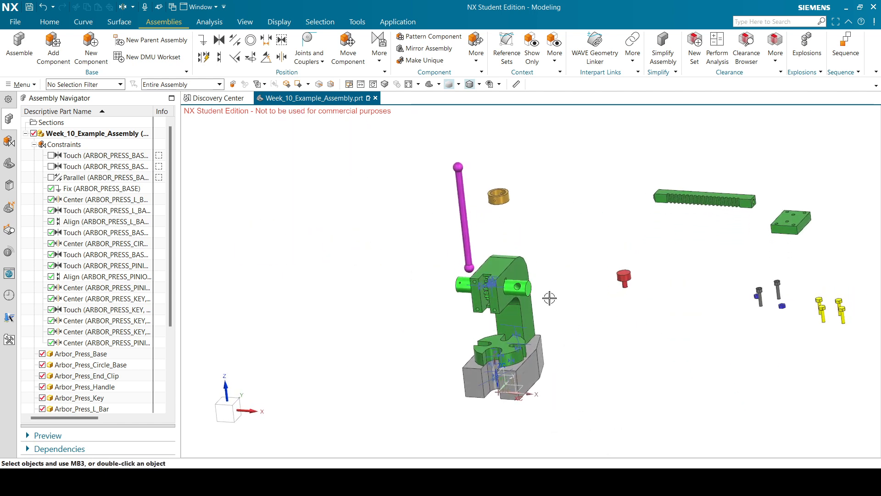
scroll(533, 296, "down", 3)
scroll(535, 328, "up", 3)
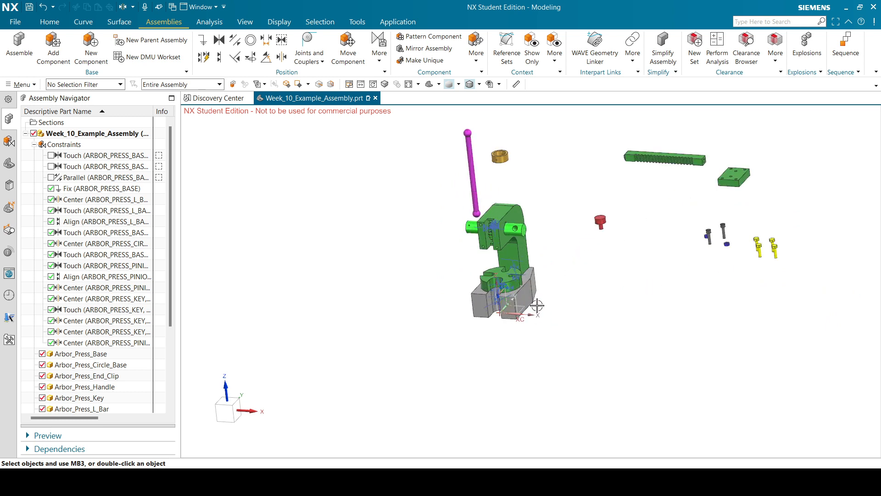
scroll(537, 305, "up", 2)
scroll(533, 301, "up", 2)
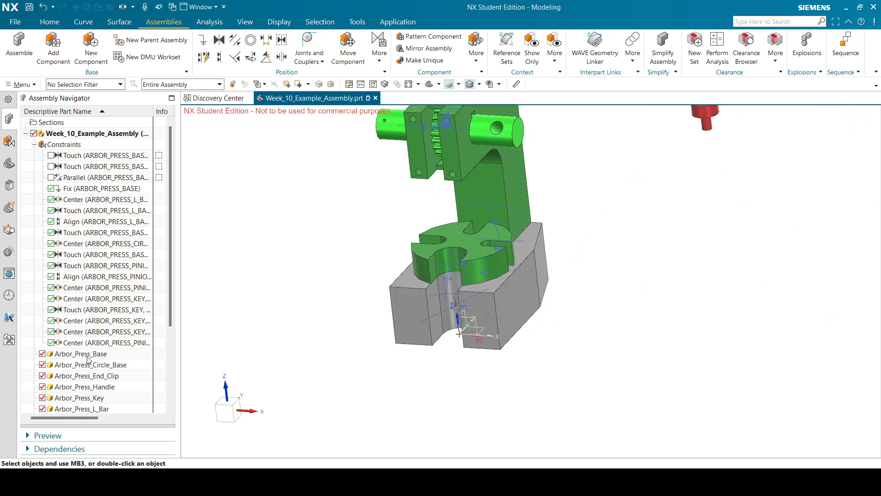
scroll(88, 359, "down", 3)
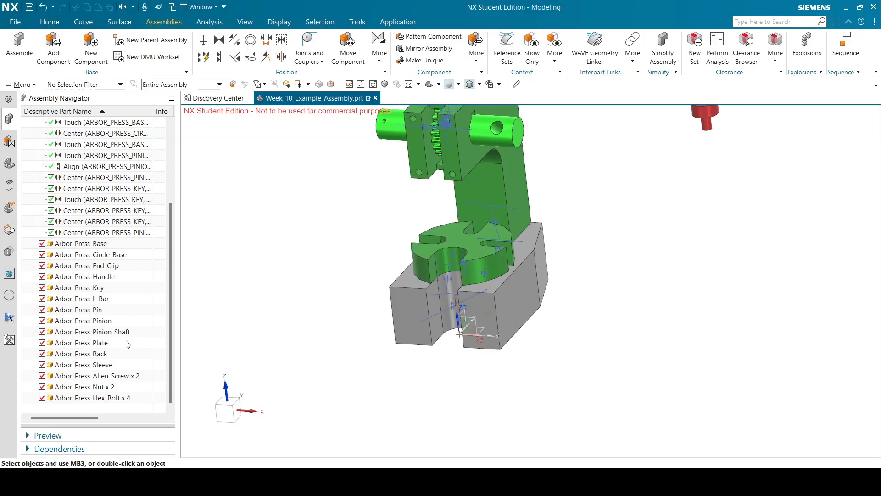
Move the Arbor_Press_Pin about 410 mm along X, then start an Align constraint.
left_click(113, 314)
scroll(443, 291, "down", 3)
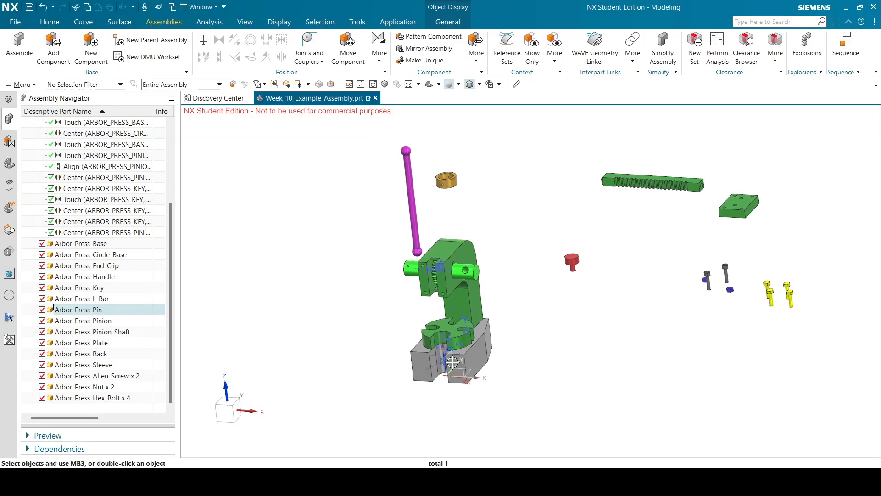
scroll(498, 357, "up", 2)
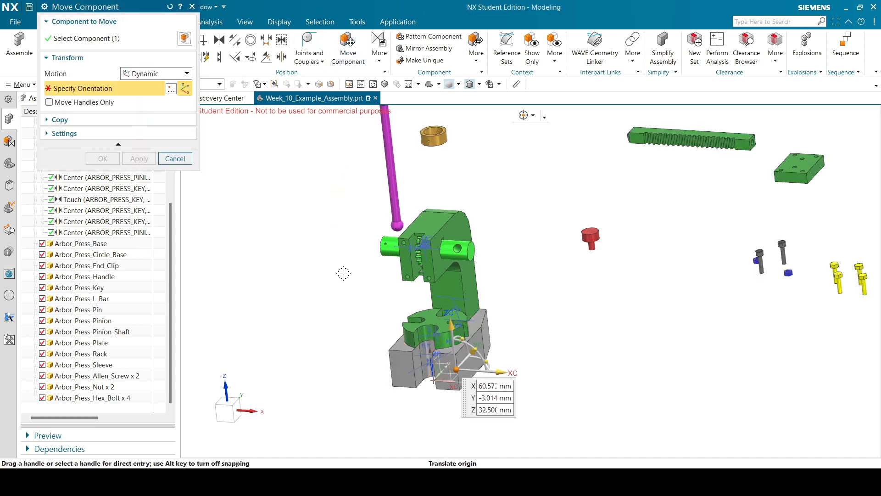
middle_click_drag(521, 273, 470, 304)
left_click_drag(394, 325, 529, 373)
left_click(102, 159)
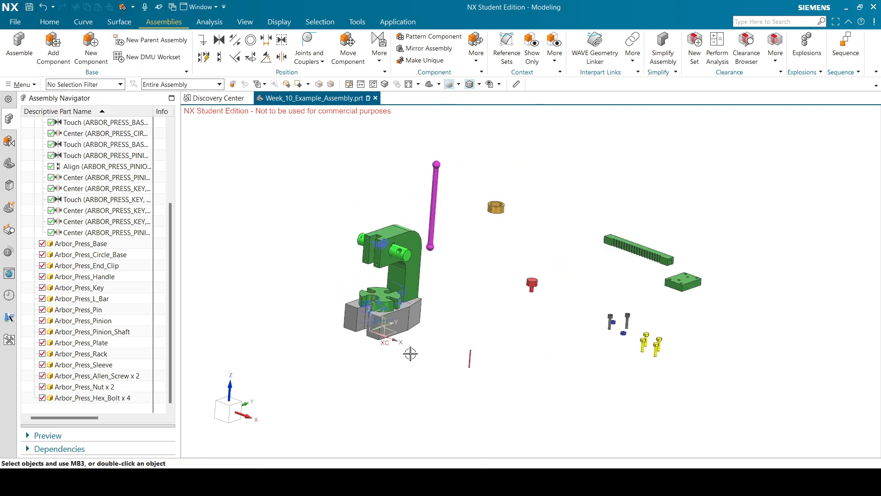
mouse_move(481, 251)
middle_mouse_down()
mouse_move(492, 256)
mouse_move(486, 262)
middle_mouse_up()
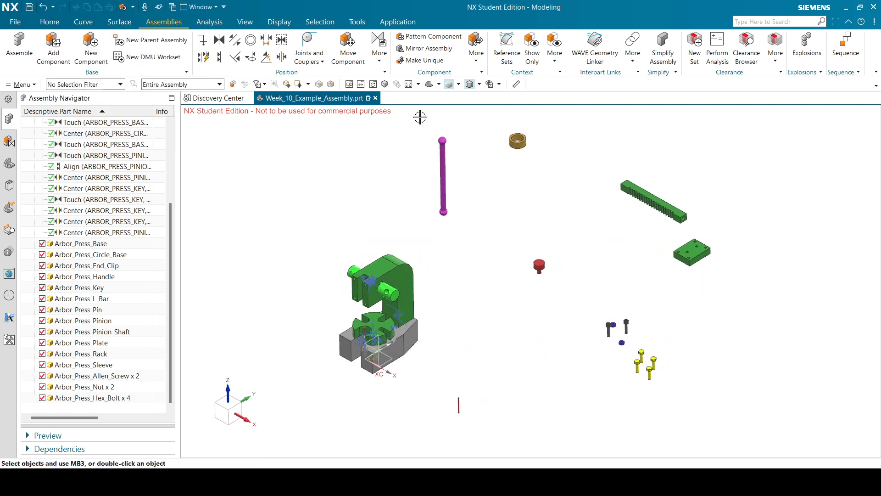
left_click(219, 57)
scroll(522, 178, "up", 5)
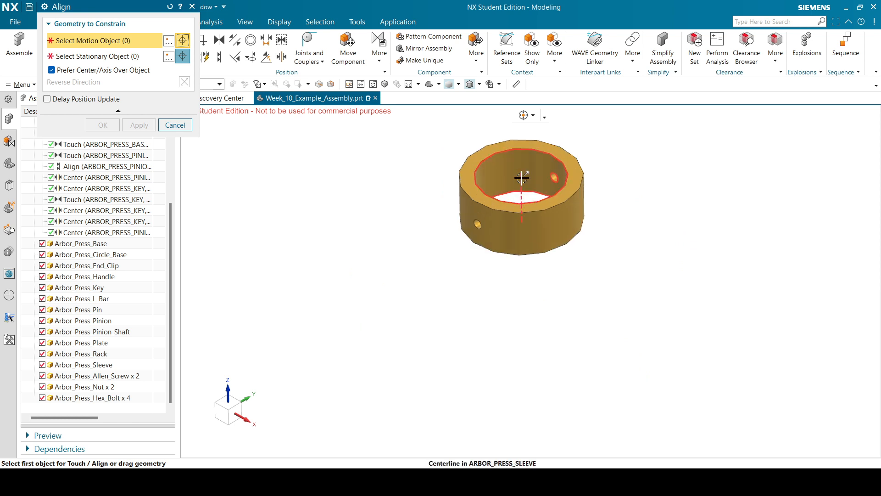
left_click(522, 178)
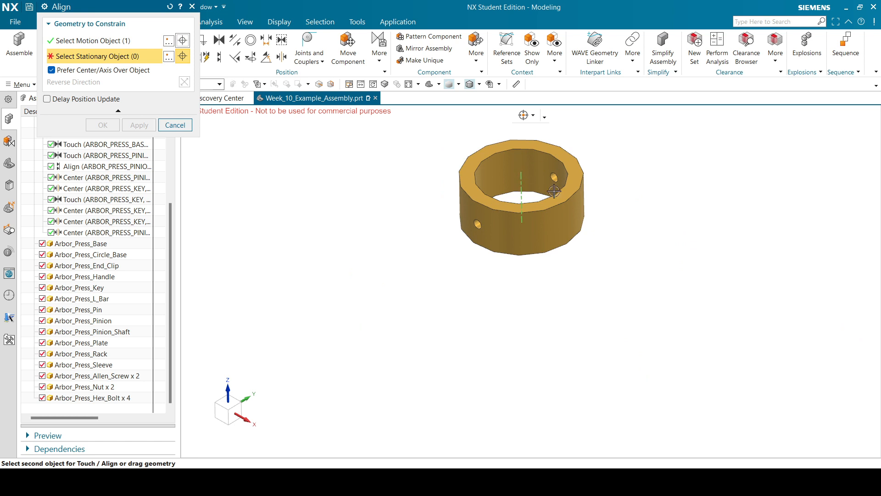
scroll(697, 149, "down", 5)
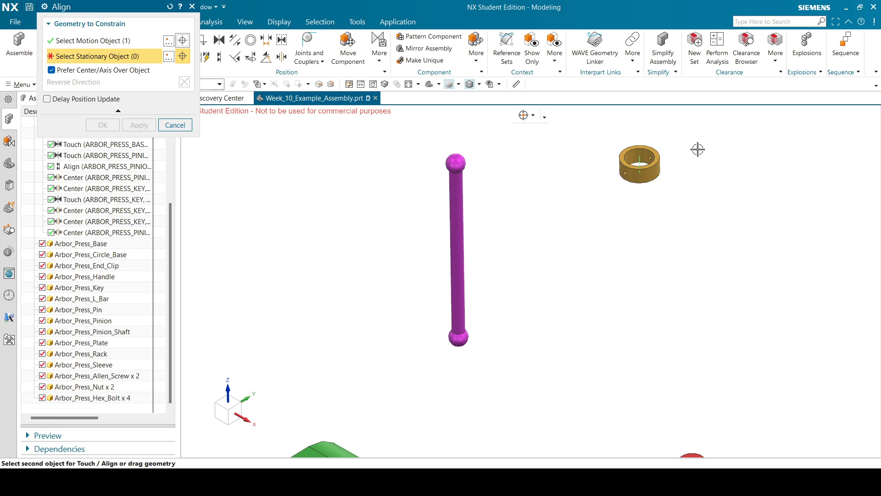
scroll(697, 150, "down", 3)
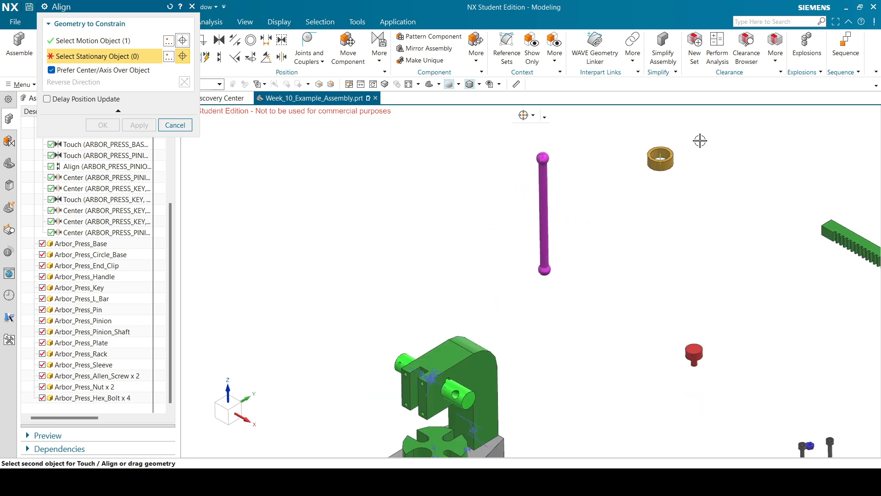
scroll(700, 134, "up", 2)
scroll(702, 131, "down", 2)
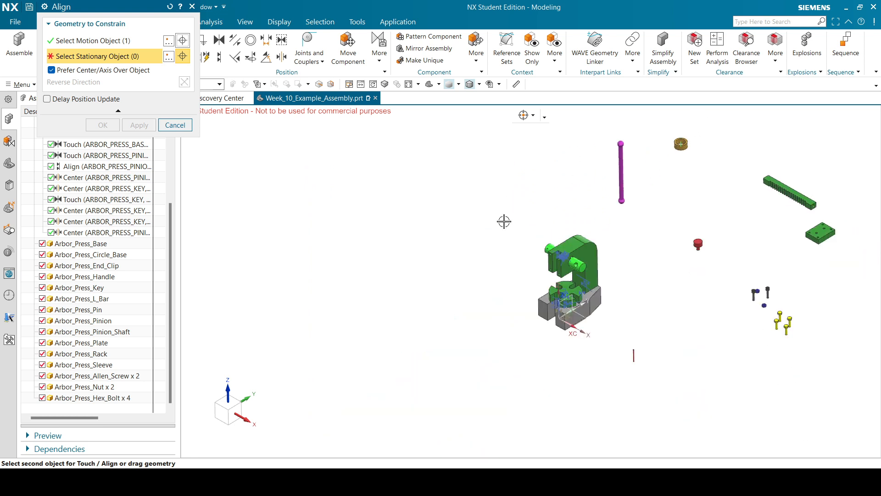
scroll(505, 221, "up", 5)
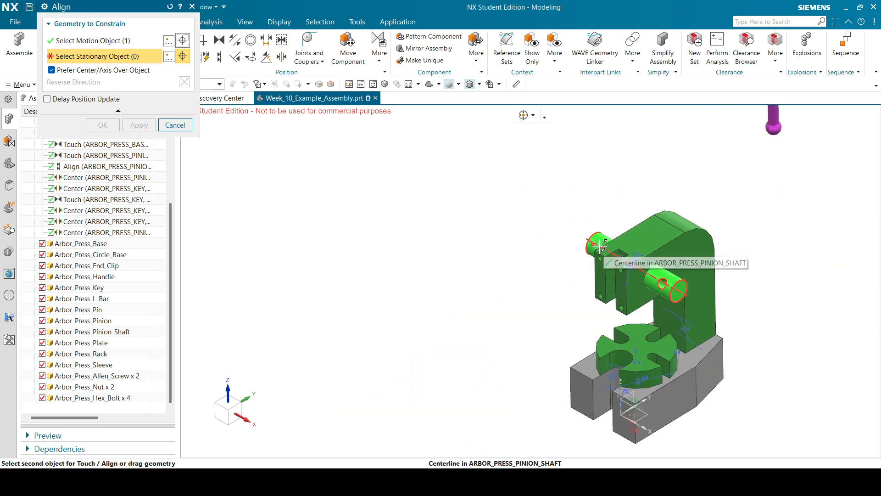
left_click(599, 247)
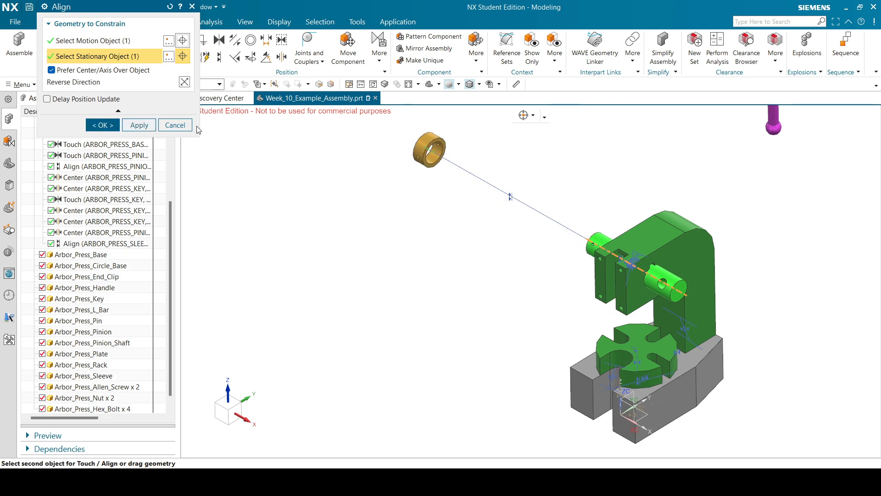
left_click(102, 126)
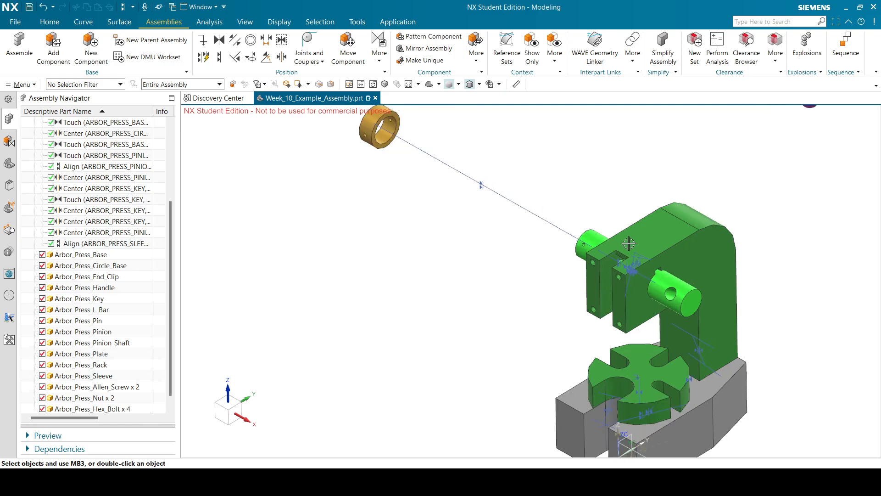
scroll(629, 243, "up", 2)
scroll(560, 241, "up", 6)
middle_click_drag(573, 210, 589, 209)
scroll(589, 209, "down", 6)
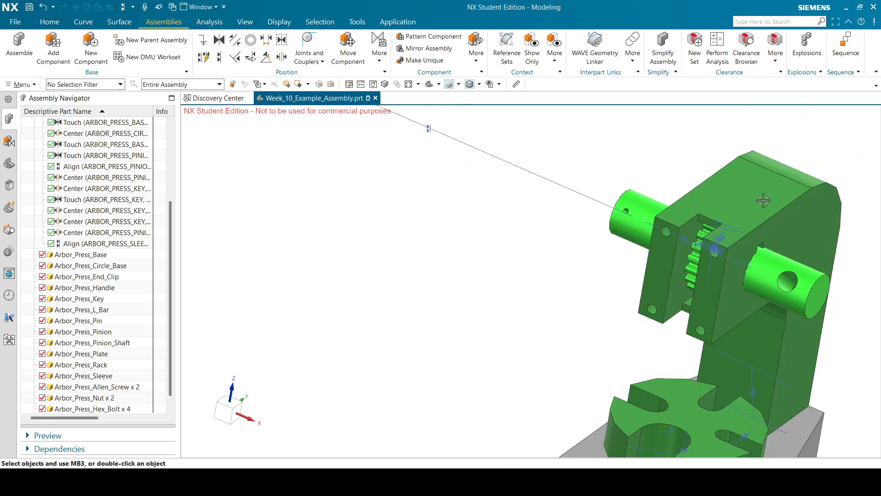
middle_click_drag(763, 201, 793, 180)
scroll(794, 181, "down", 3)
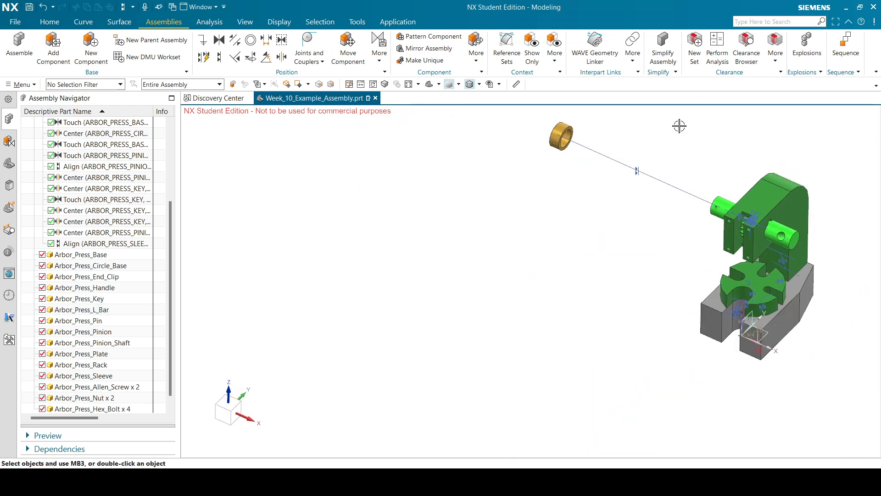
scroll(609, 133, "up", 2)
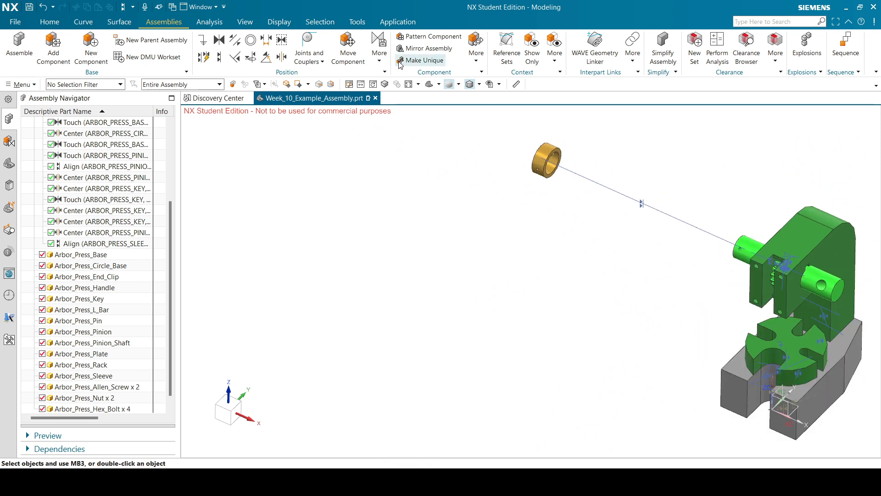
Align the Arbor_Press_Sleeve's centerline with the pinion shaft's centerline and confirm.
left_click(219, 57)
scroll(506, 173, "up", 4)
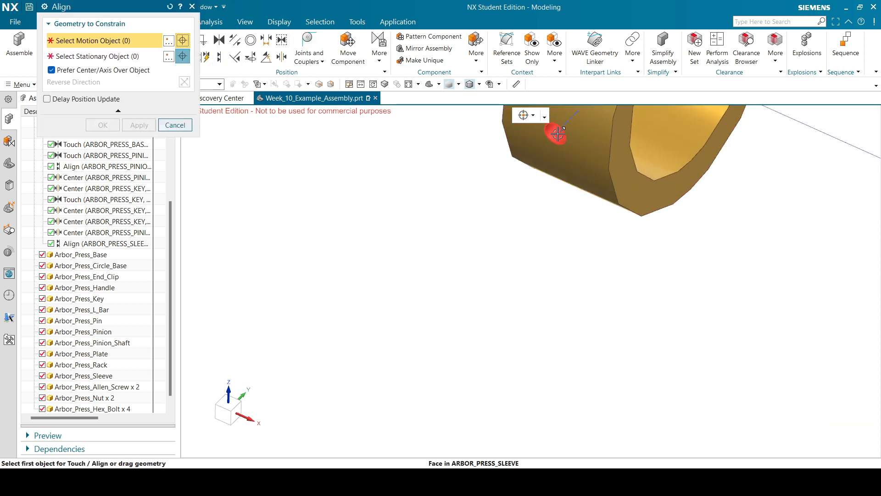
left_click(556, 136)
scroll(517, 174, "down", 5)
scroll(662, 209, "up", 4)
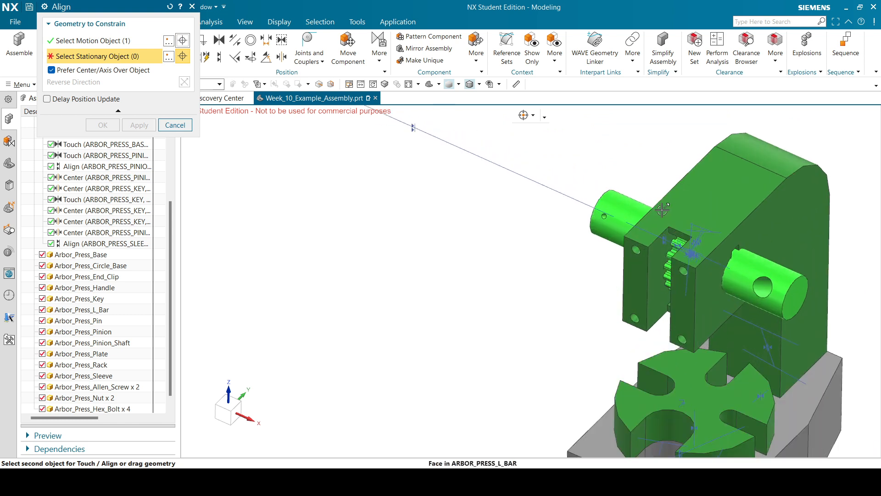
scroll(662, 210, "up", 3)
left_click(551, 207)
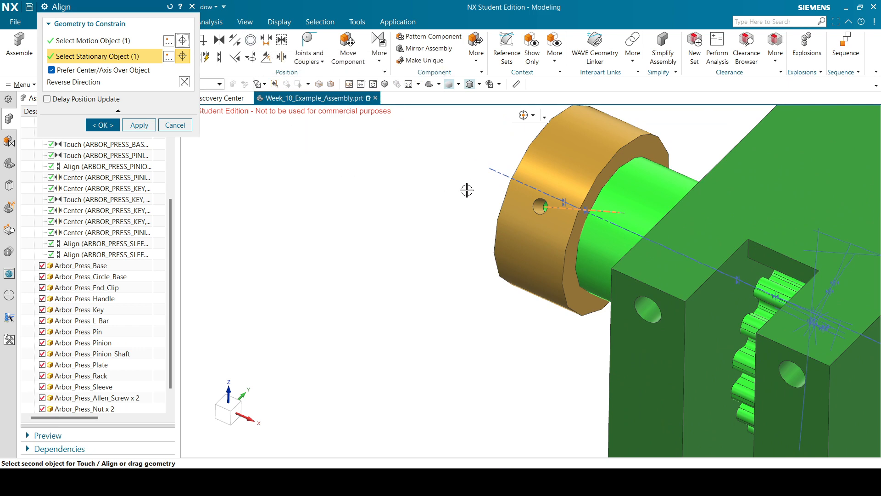
scroll(490, 209, "down", 3)
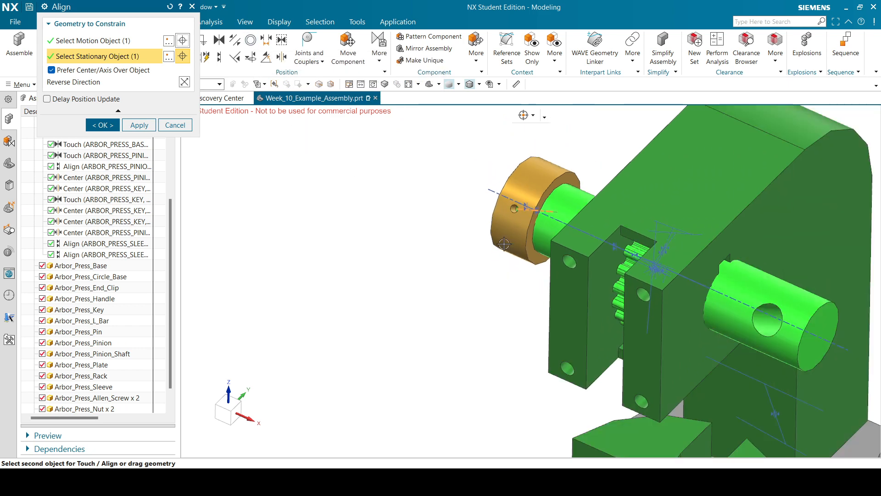
scroll(504, 244, "down", 2)
left_click(91, 129)
scroll(428, 161, "down", 3)
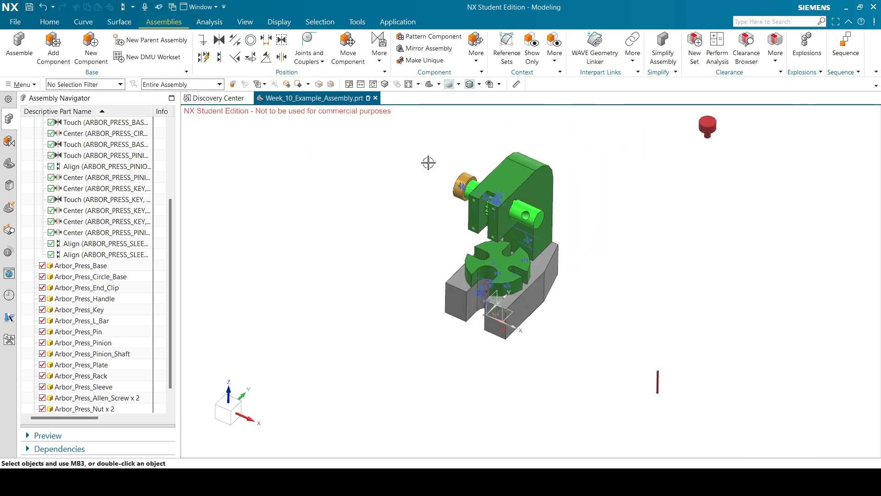
scroll(560, 230, "down", 2)
scroll(619, 359, "up", 1)
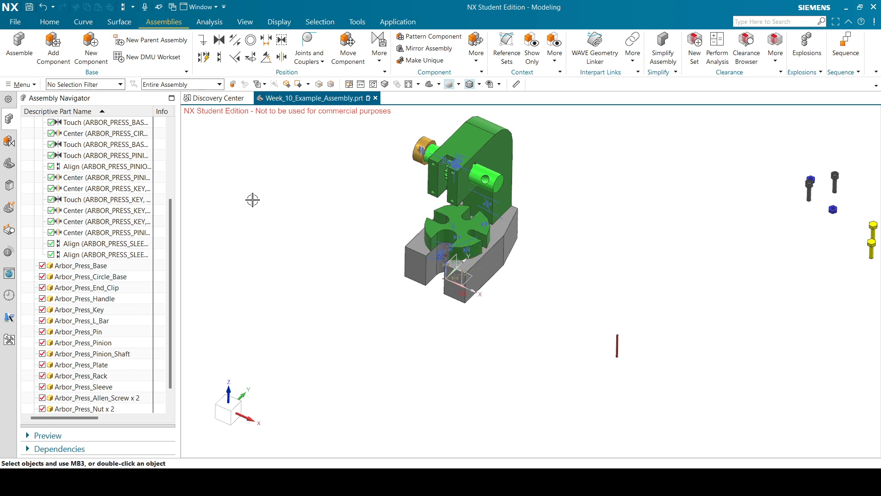
Align the Arbor_Press_Pin's cylindrical face with the sleeve's cross-hole centerline and confirm.
left_click(217, 59)
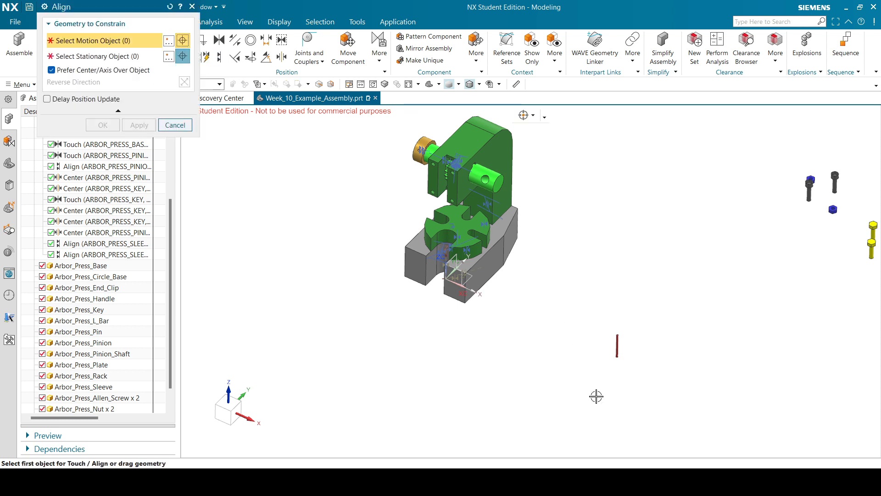
scroll(639, 338, "up", 10)
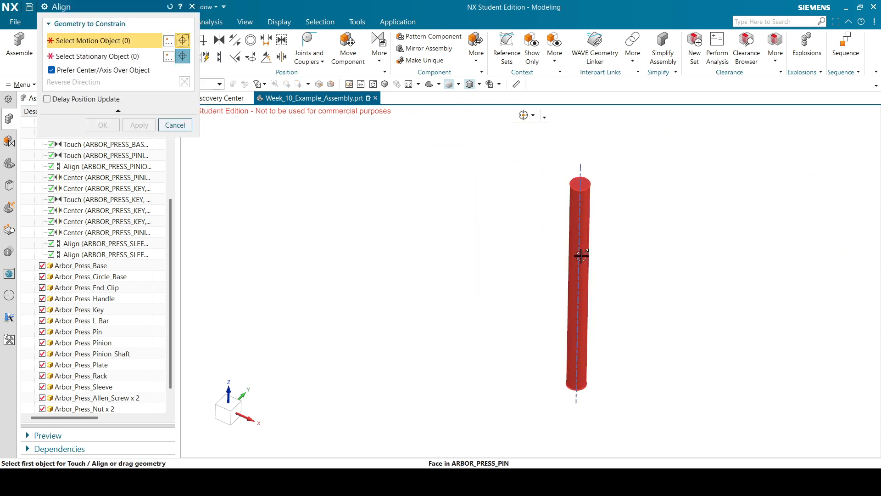
left_click(590, 259)
scroll(551, 364, "down", 8)
scroll(413, 261, "up", 10)
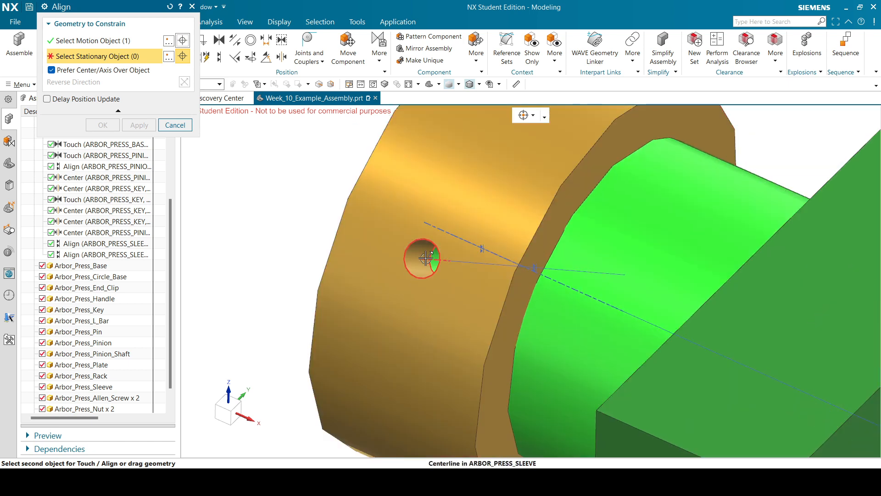
scroll(425, 257, "down", 10)
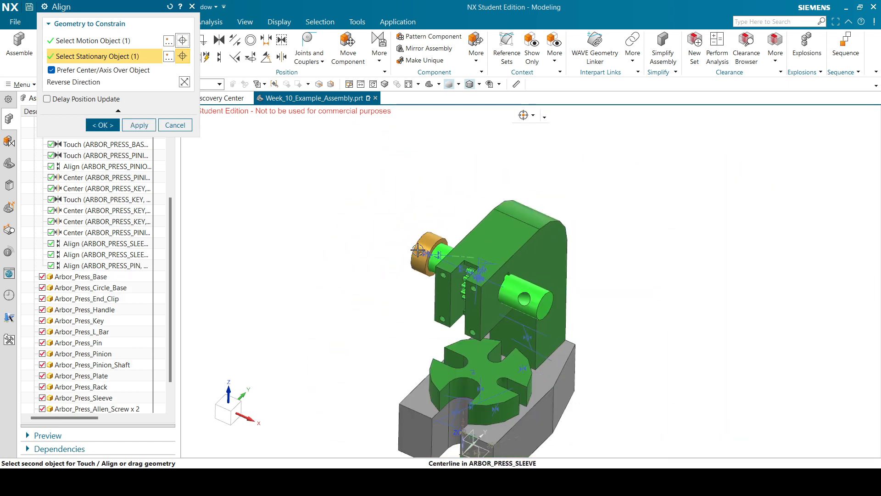
middle_click_drag(518, 229, 513, 250)
scroll(455, 357, "up", 5)
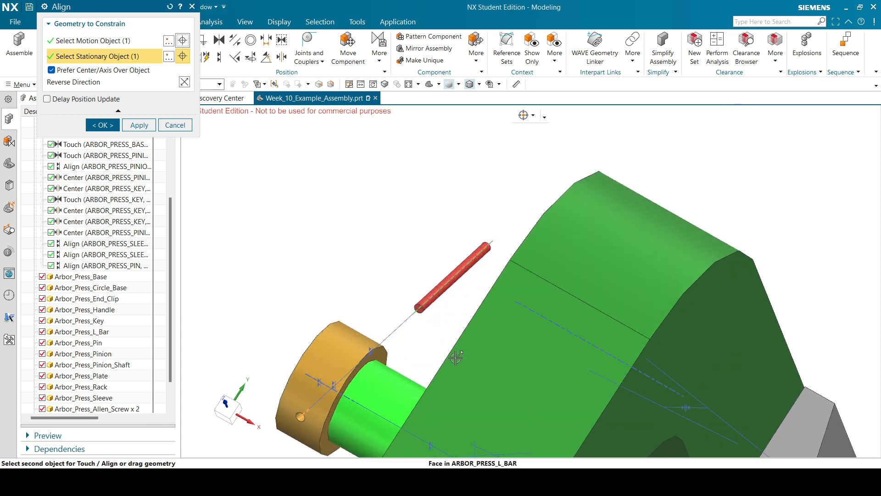
left_click(111, 130)
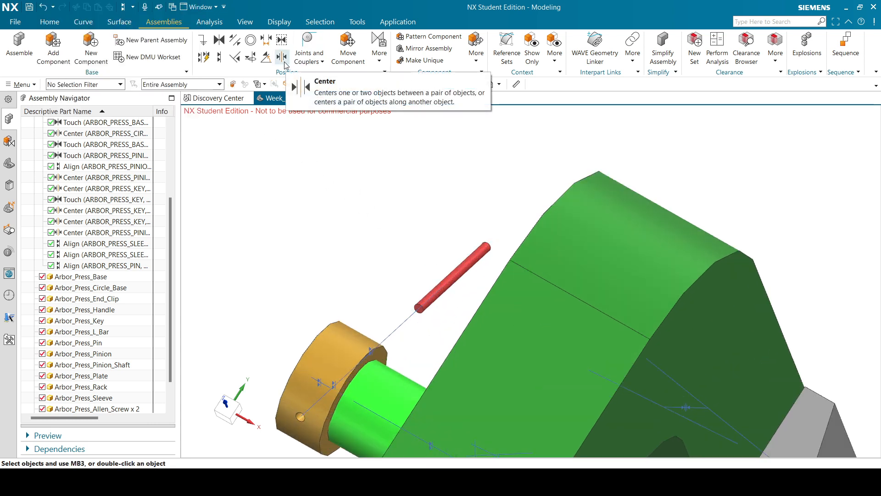
Add a 2-to-1 Center constraint centering the pin's two end faces about the sleeve's collar face.
left_click(283, 60)
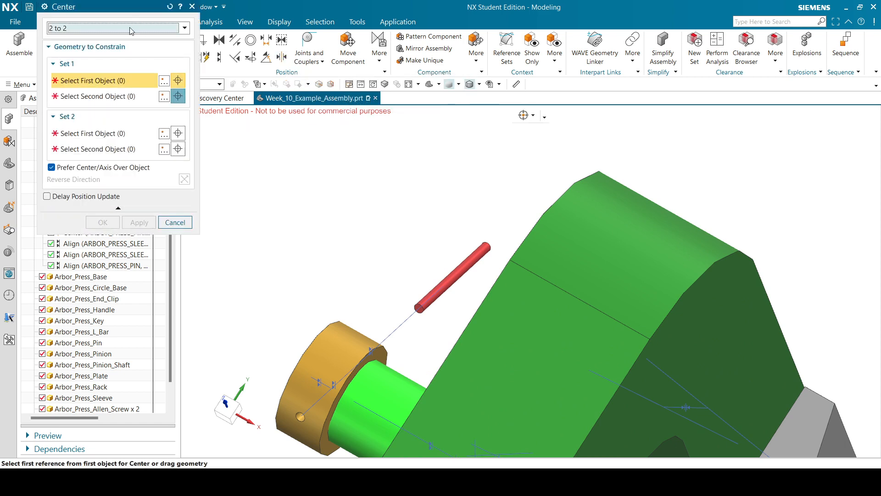
left_click(132, 31)
left_click(96, 40)
scroll(434, 308, "up", 5)
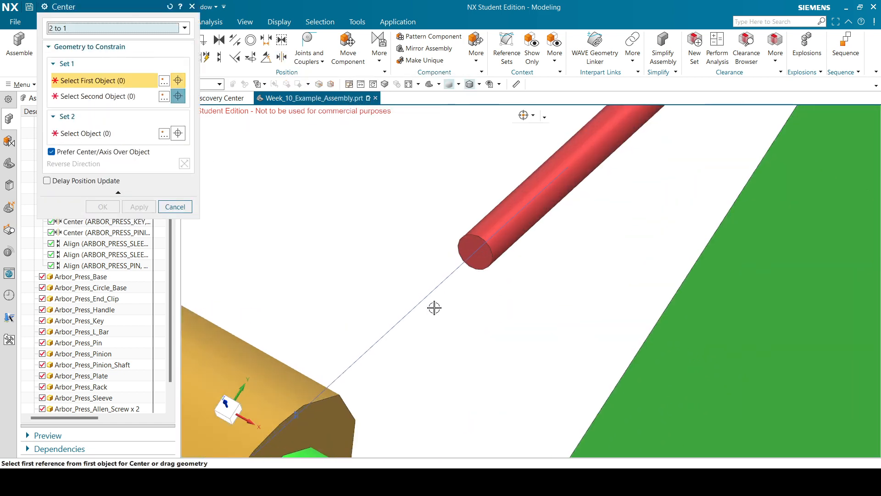
left_click(468, 247)
scroll(468, 247, "down", 5)
middle_click_drag(511, 205, 575, 181)
scroll(448, 265, "up", 3)
left_click(473, 248)
scroll(473, 248, "down", 3)
scroll(404, 204, "up", 5)
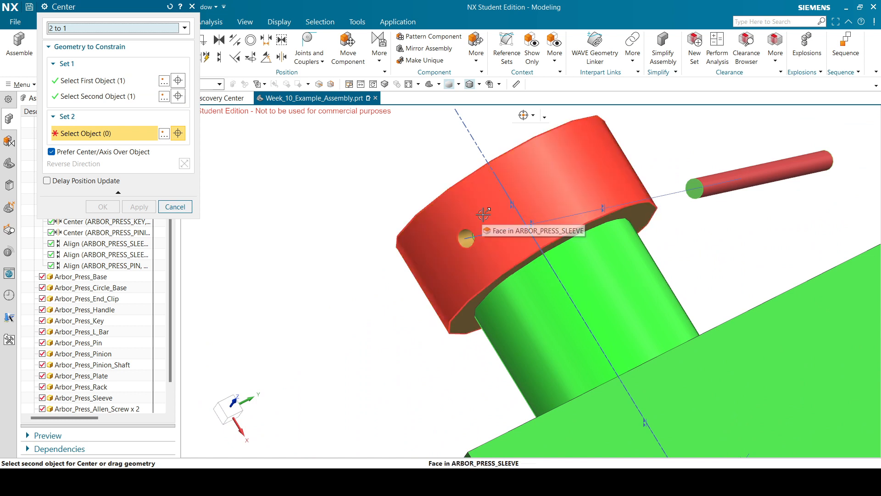
left_click(475, 202)
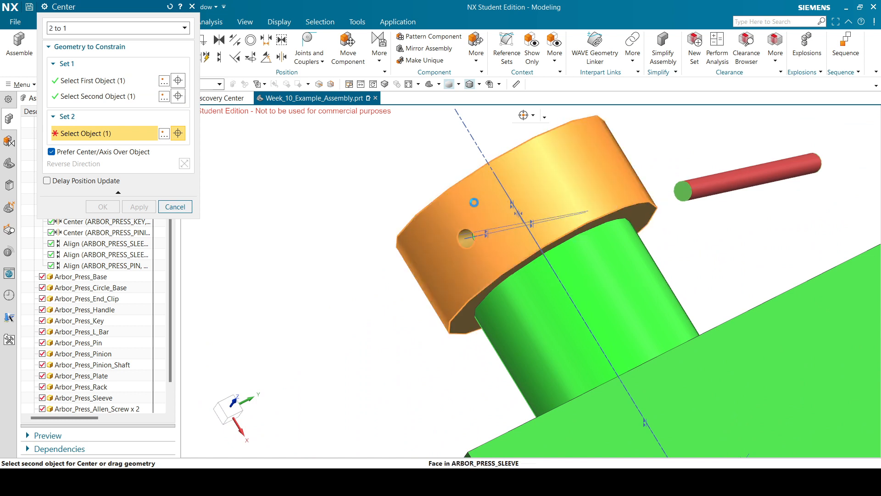
left_click(107, 206)
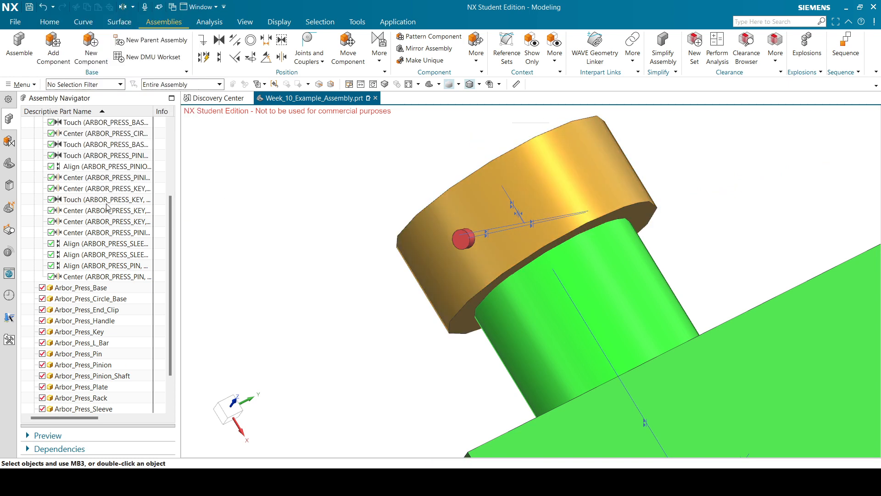
Fit the whole assembly in view to check the pin's position.
scroll(507, 242, "down", 5)
middle_click_drag(535, 206, 517, 226)
scroll(413, 286, "up", 6)
scroll(441, 242, "down", 6)
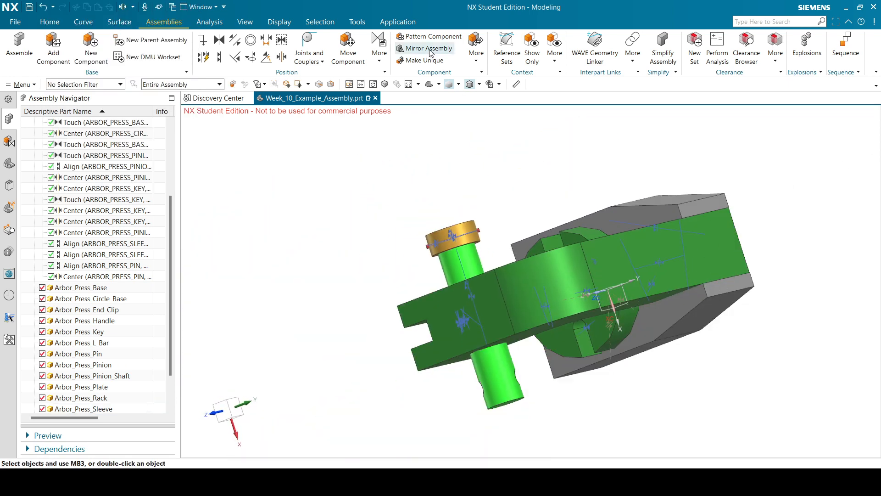
left_click(427, 85)
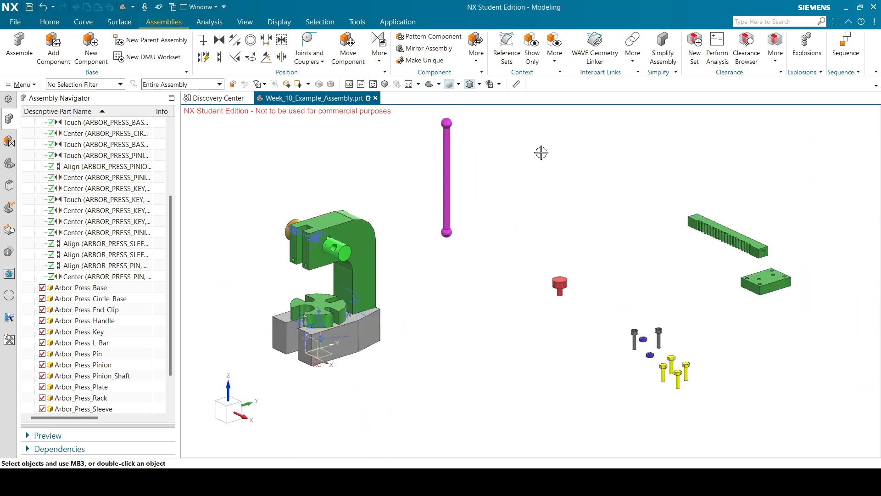
scroll(686, 307, "up", 3)
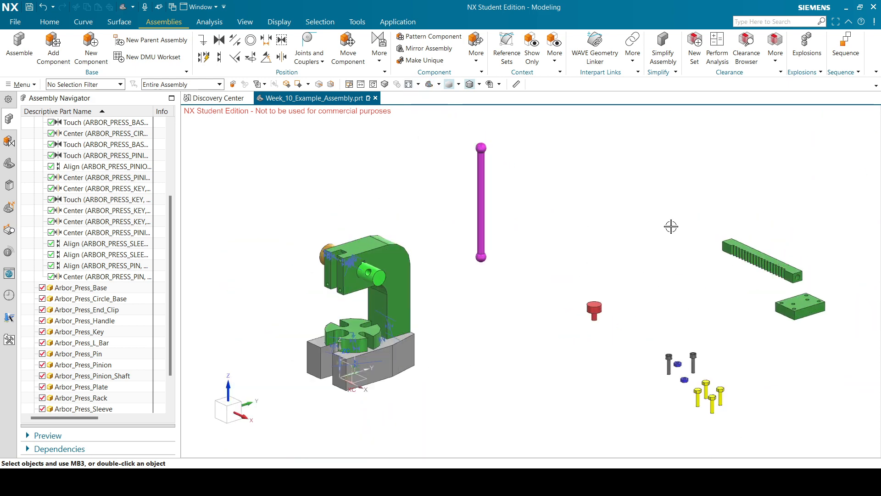
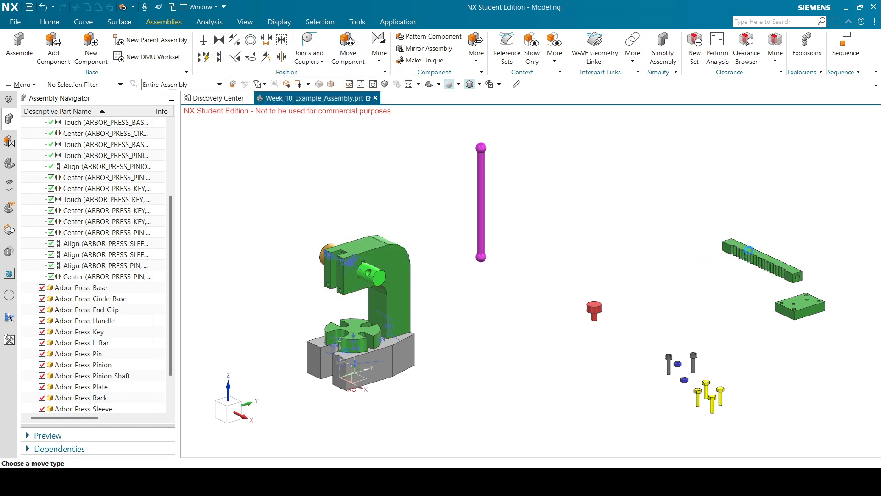
Drag the rack along YC with Move Component so it stands beside the L-bar.
left_click(749, 250)
left_click(126, 91)
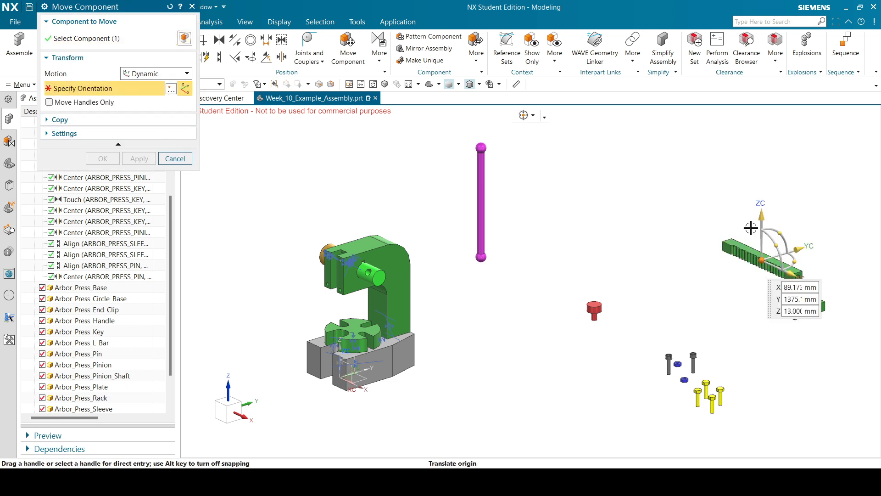
left_click_drag(808, 244, 277, 322)
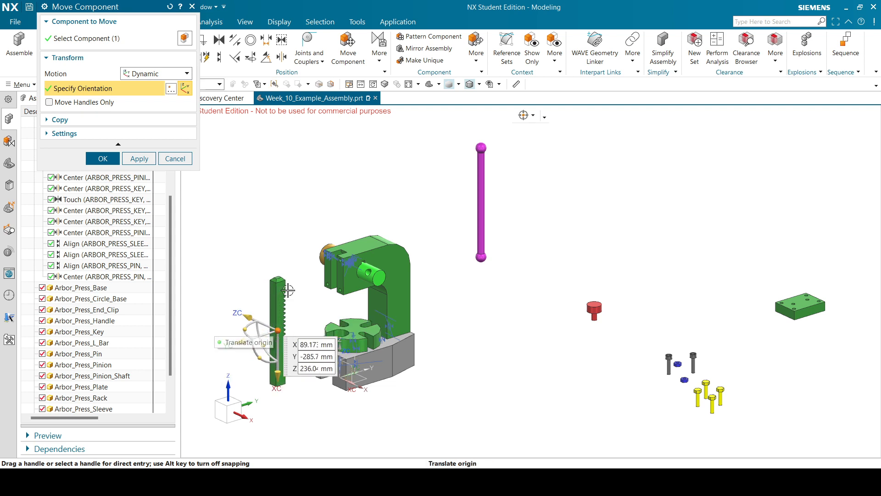
left_click(105, 160)
scroll(281, 281, "up", 5)
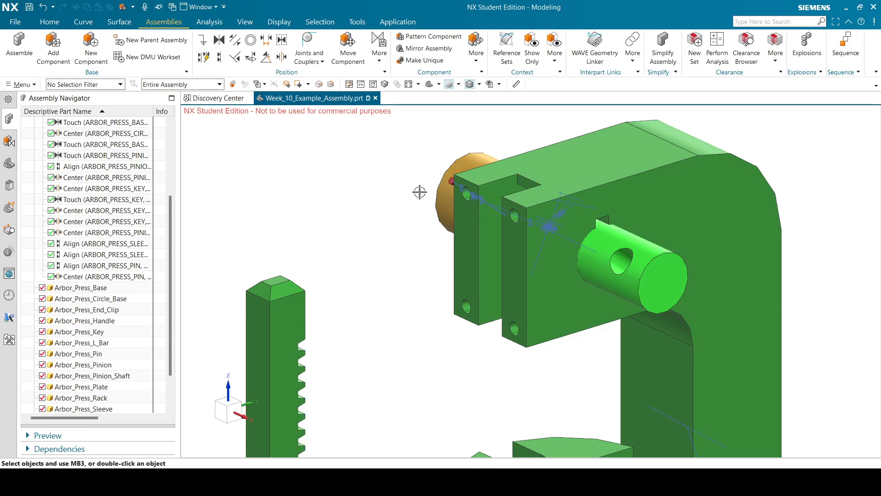
Try a 2-to-1 Center constraint between rack side faces and a housing face, then cancel it.
scroll(419, 183, "down", 3)
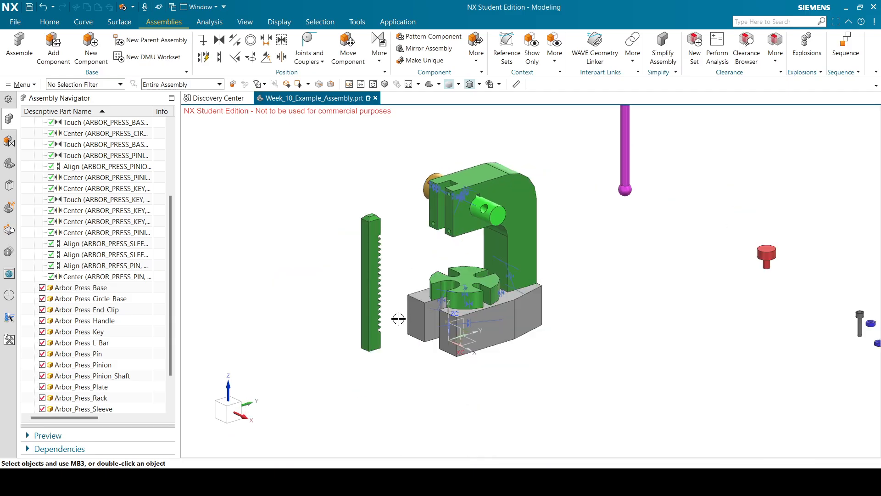
middle_click_drag(776, 258, 313, 217)
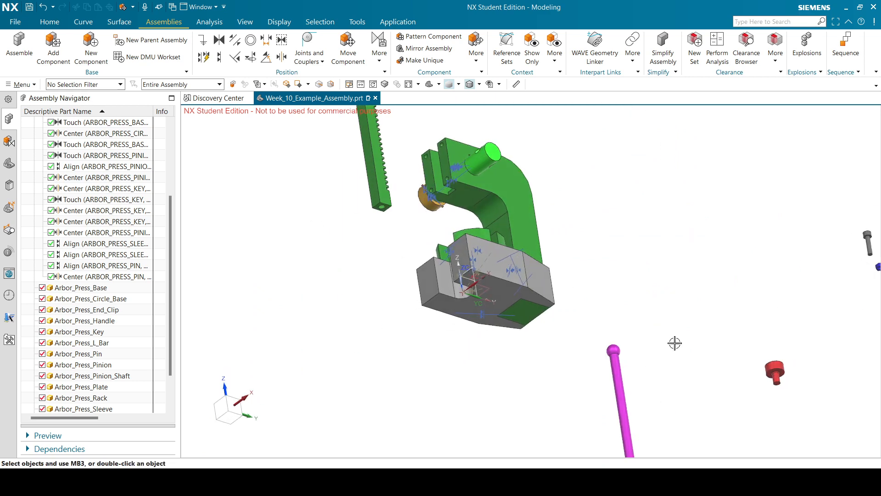
middle_click_drag(655, 364, 649, 305)
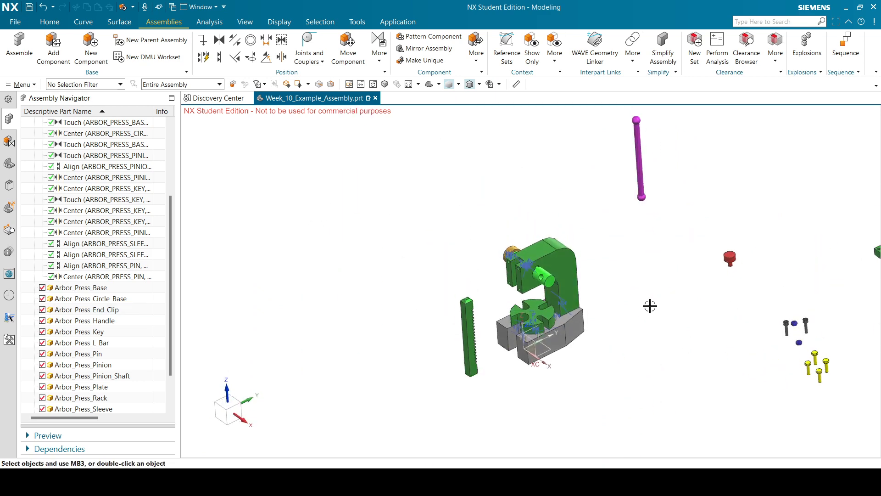
scroll(483, 320, "up", 2)
left_click(283, 56)
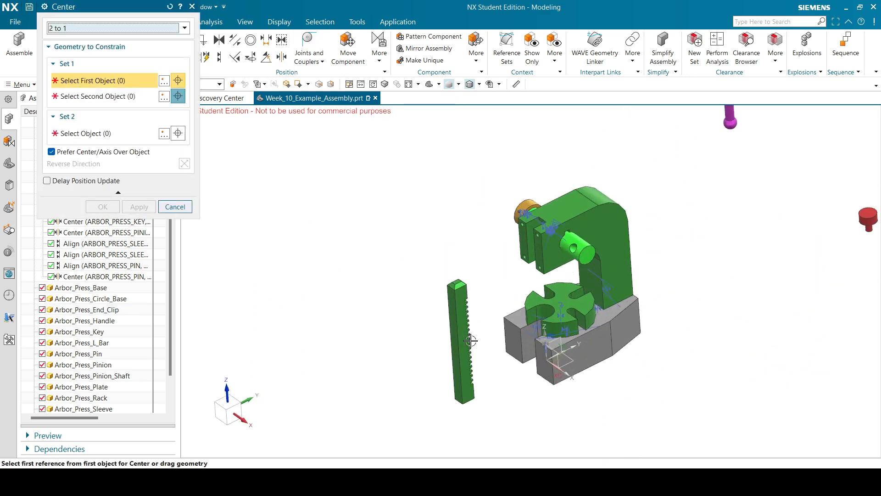
left_click(467, 327)
scroll(468, 327, "down", 2)
middle_click_drag(468, 327, 638, 259)
scroll(723, 271, "up", 5)
left_click(634, 320)
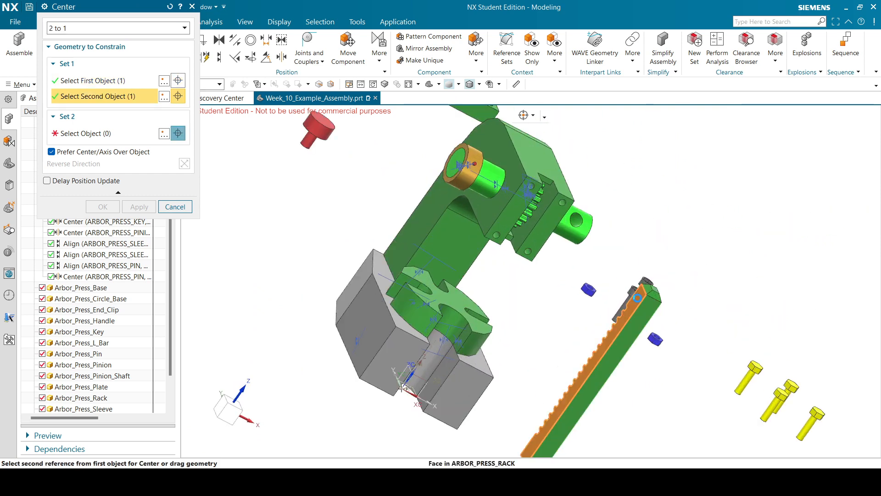
scroll(559, 198, "up", 3)
left_click(559, 198)
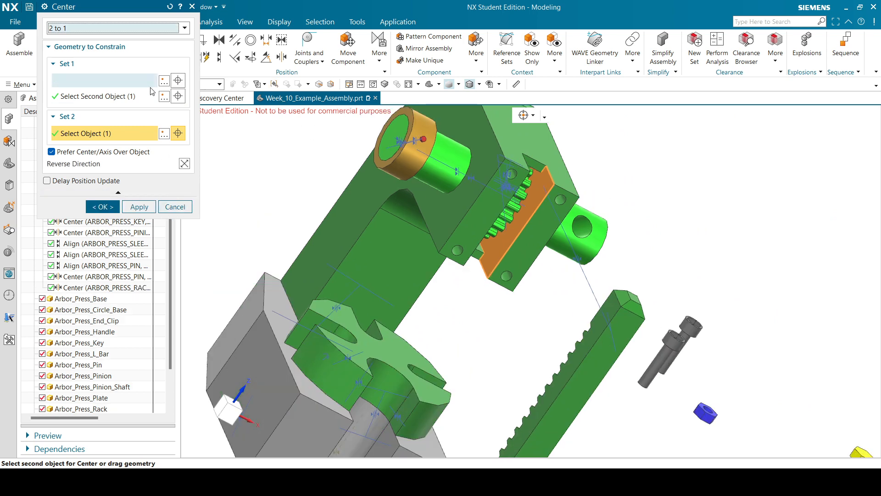
left_click(180, 210)
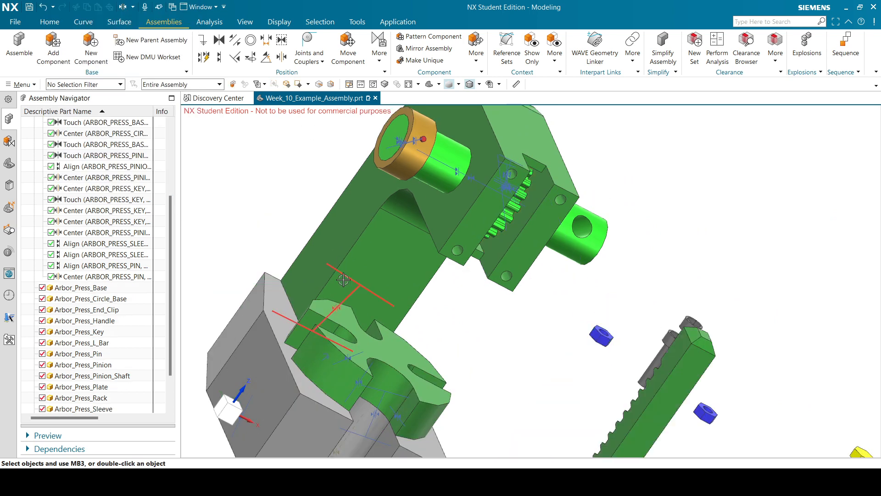
scroll(370, 220, "down", 3)
scroll(369, 220, "down", 4)
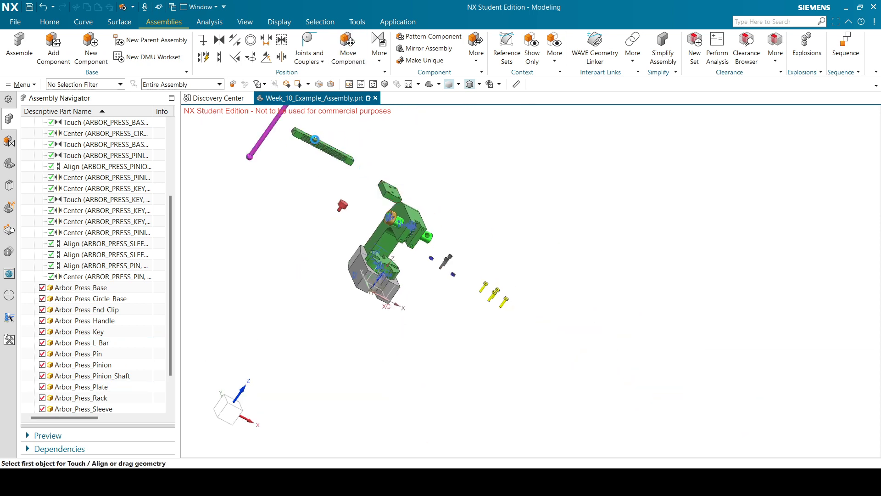
Slide the rack across to the press base and rotate it about XC to stand upright.
left_click(311, 139)
left_click(163, 91)
middle_click_drag(561, 269, 523, 256)
left_click_drag(498, 171, 276, 322)
left_click_drag(268, 290, 198, 285)
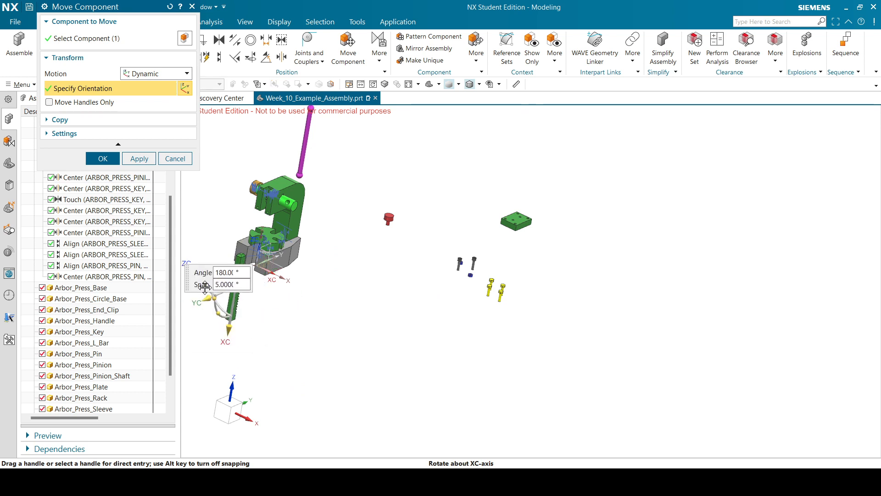
left_click(116, 163)
scroll(454, 269, "down", 3)
middle_click_drag(455, 270, 480, 268)
Save the assembly with Ctrl+S and begin a Center constraint, showing its type list.
key("ctrl+s")
scroll(374, 273, "up", 5)
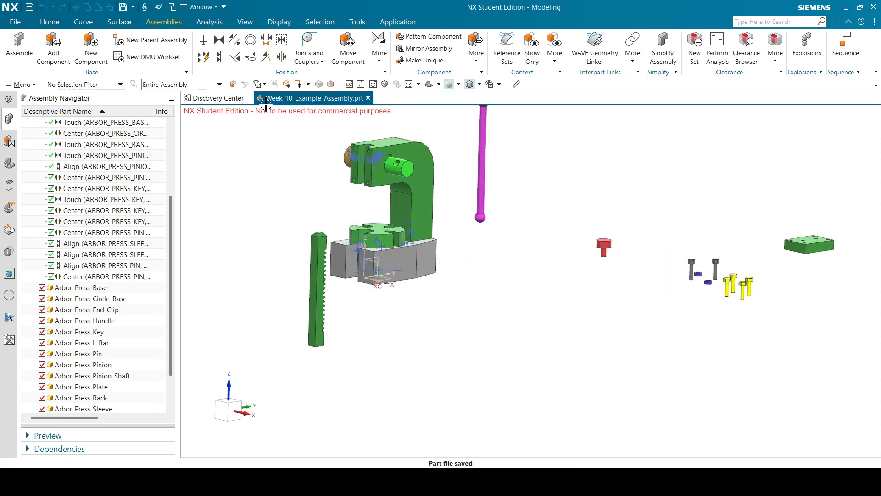
left_click(267, 57)
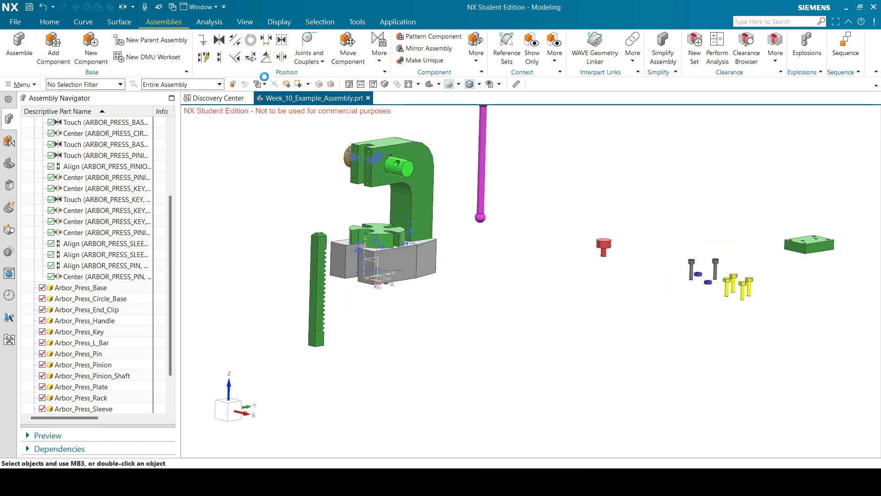
left_click(115, 28)
Choose the 2 to 2 centering type and pick two rack faces as Set 1.
left_click(93, 62)
scroll(311, 246, "up", 5)
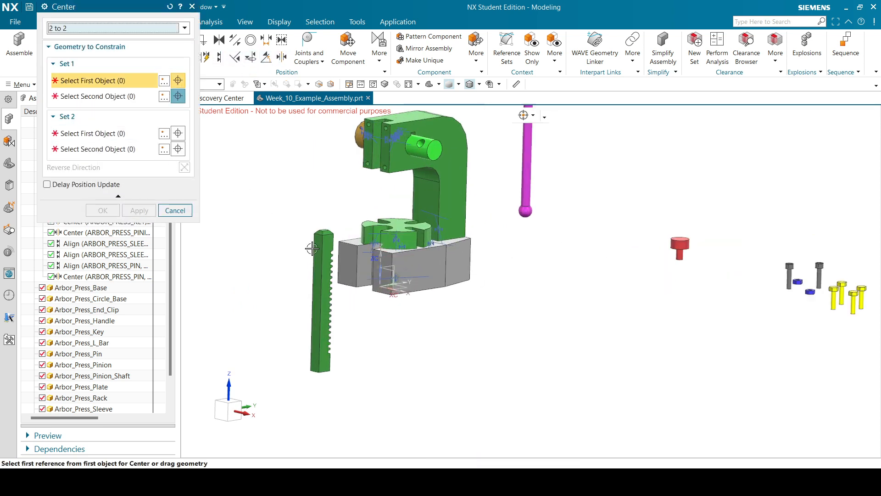
left_click(345, 228)
scroll(356, 221, "down", 8)
middle_click_drag(393, 184, 439, 195)
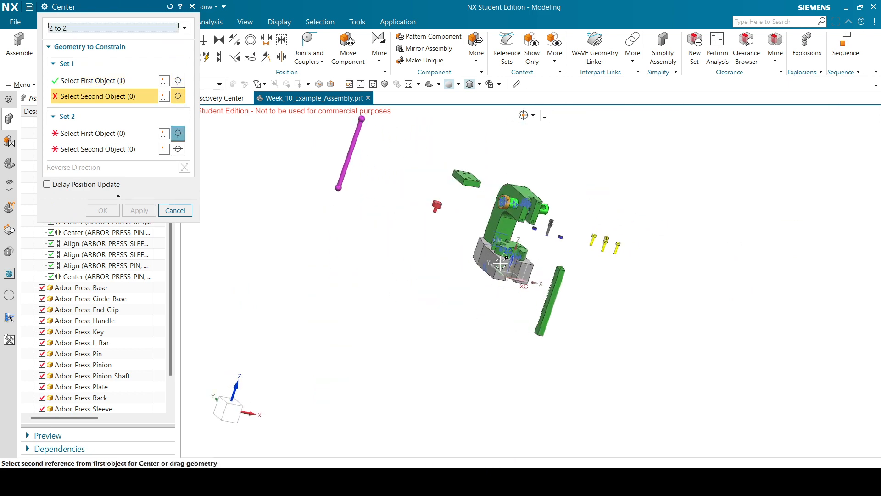
scroll(546, 280, "up", 6)
left_click(604, 237)
scroll(537, 233, "down", 5)
Pick two L_Bar faces as Set 2 and apply the centering constraint.
scroll(483, 233, "up", 6)
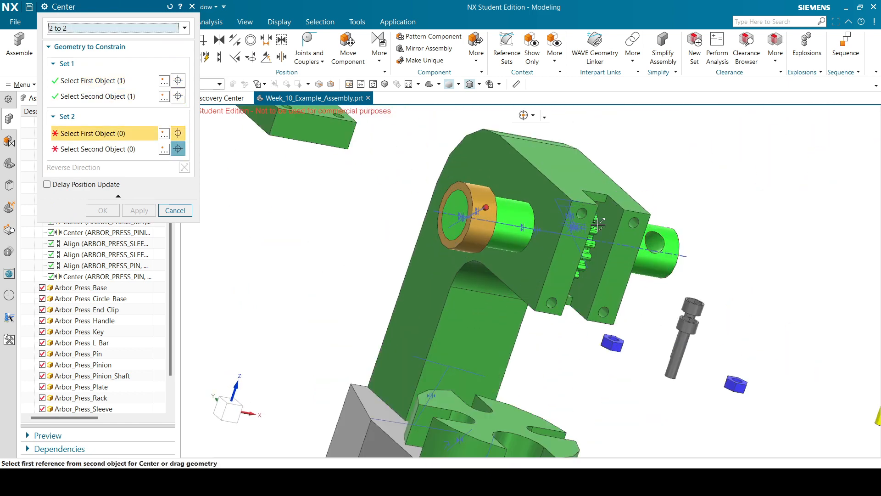
left_click(598, 225)
scroll(598, 225, "down", 6)
middle_click_drag(598, 225, 574, 216)
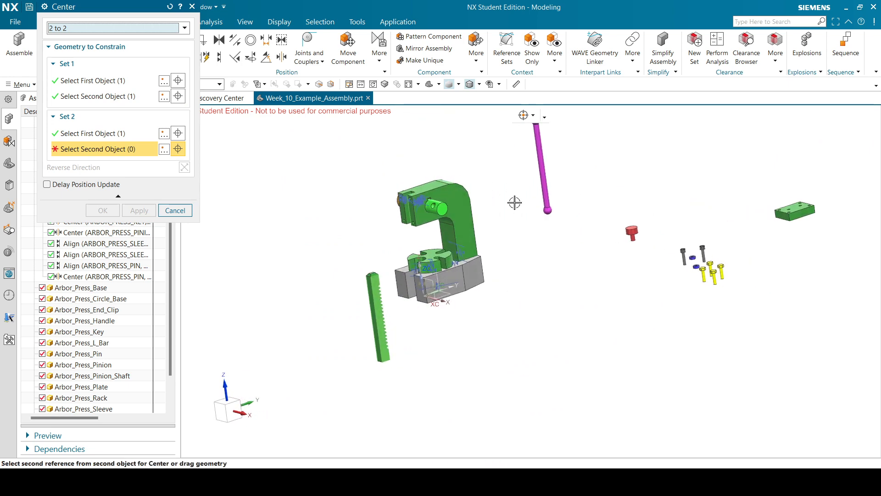
scroll(407, 220, "up", 6)
left_click(403, 216)
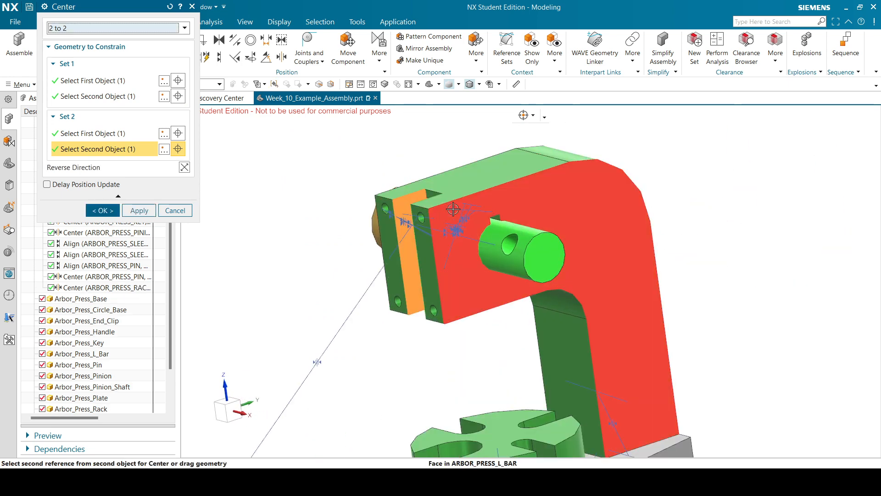
scroll(400, 219, "down", 6)
left_click(104, 211)
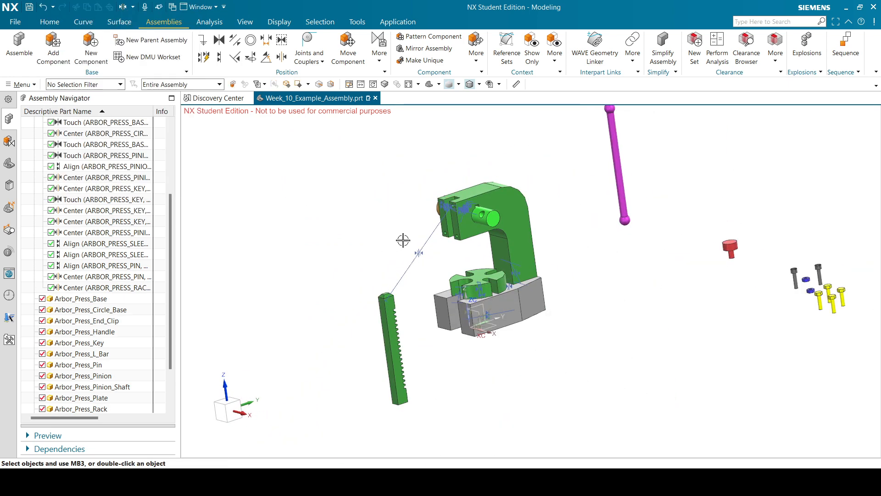
middle_click_drag(404, 239, 424, 235)
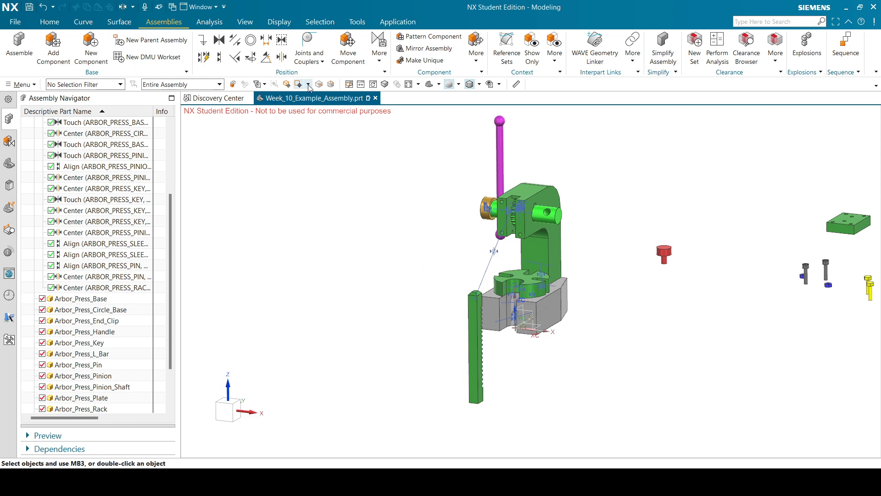
Align an L_Bar face with a rack face so the rack seats in the housing slot.
left_click(225, 59)
scroll(509, 358, "up", 6)
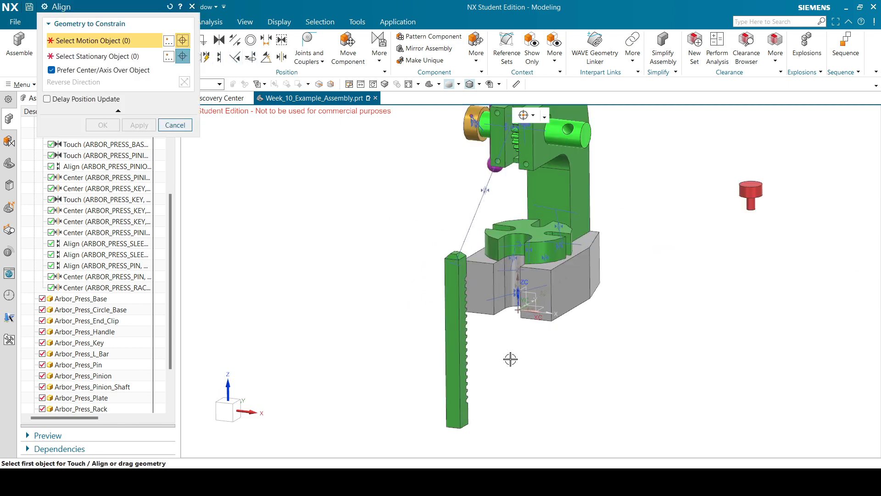
scroll(488, 279, "down", 7)
scroll(488, 279, "up", 8)
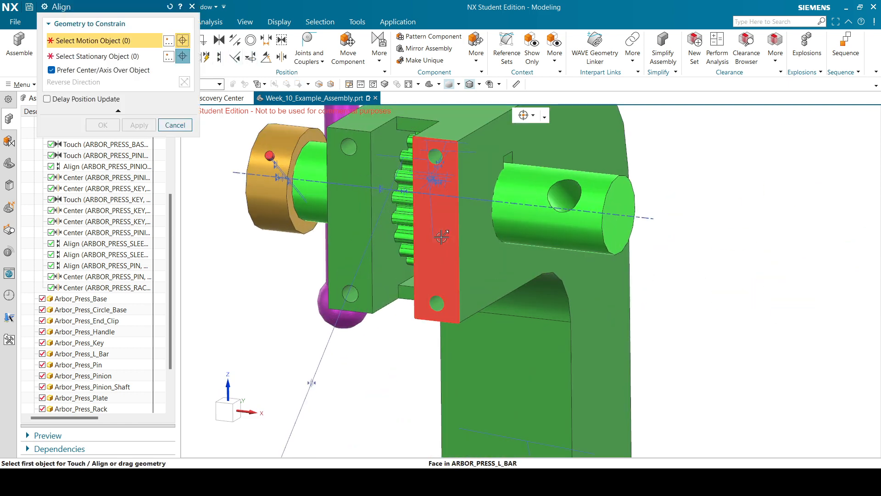
scroll(442, 241, "down", 4)
left_click(437, 253)
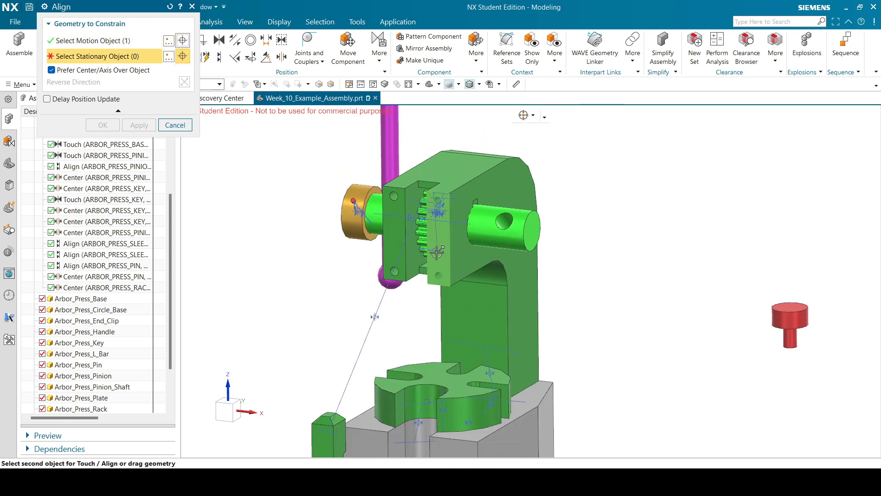
scroll(426, 324, "down", 4)
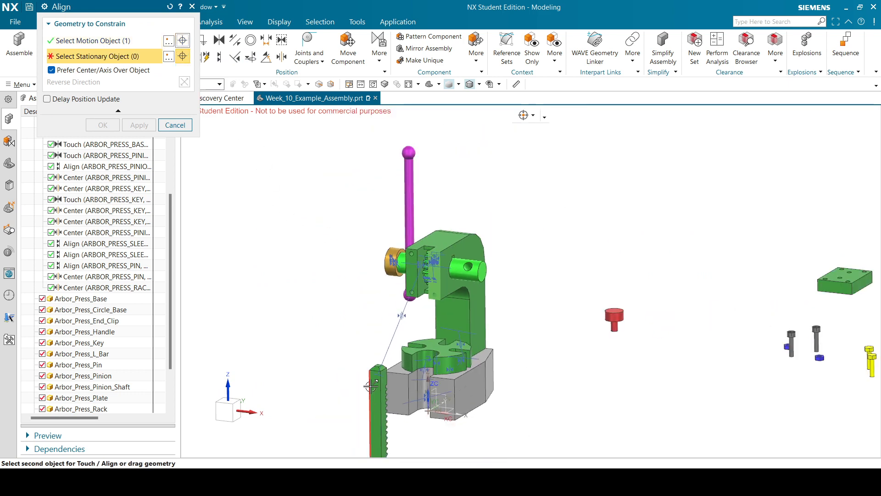
left_click(375, 421)
middle_click_drag(500, 338, 474, 304)
scroll(462, 415, "up", 5)
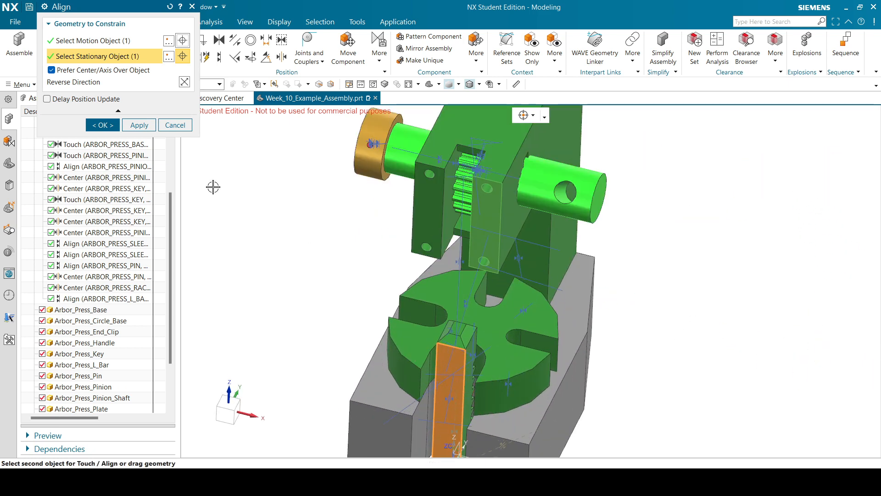
left_click(102, 125)
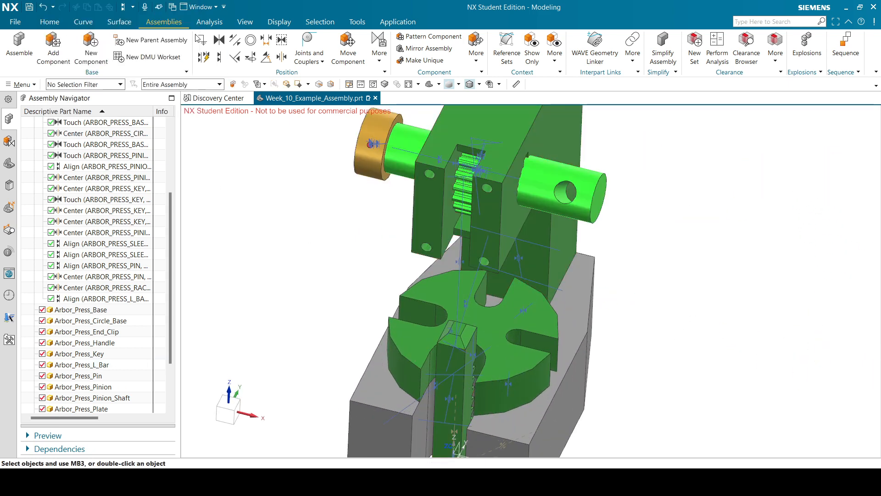
left_click(456, 356)
scroll(408, 253, "down", 3)
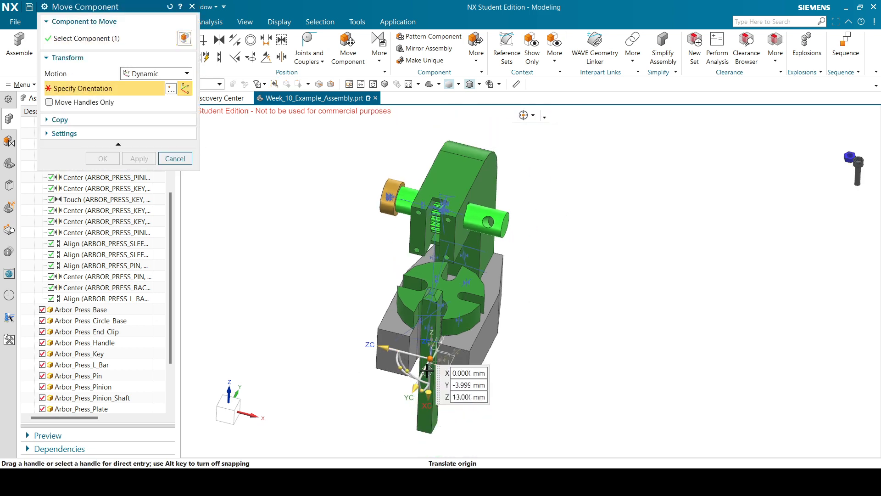
left_click_drag(430, 393, 431, 257)
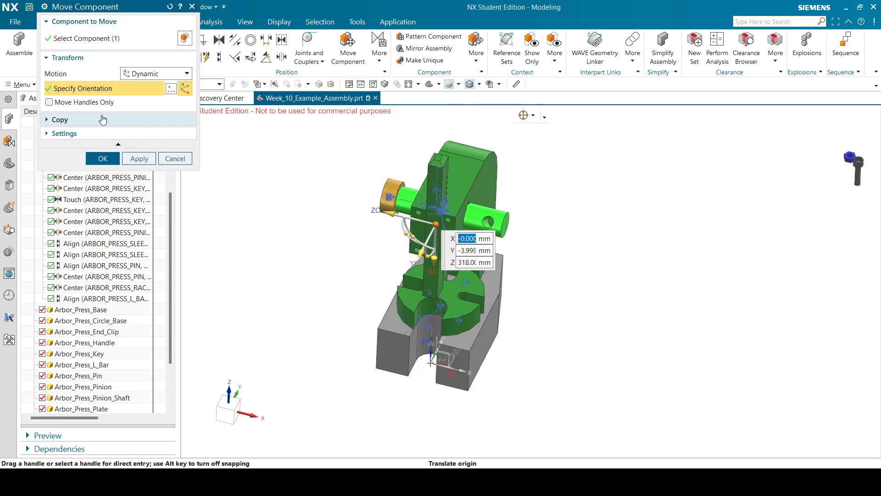
left_click(102, 158)
scroll(395, 236, "up", 1)
scroll(346, 271, "down", 4)
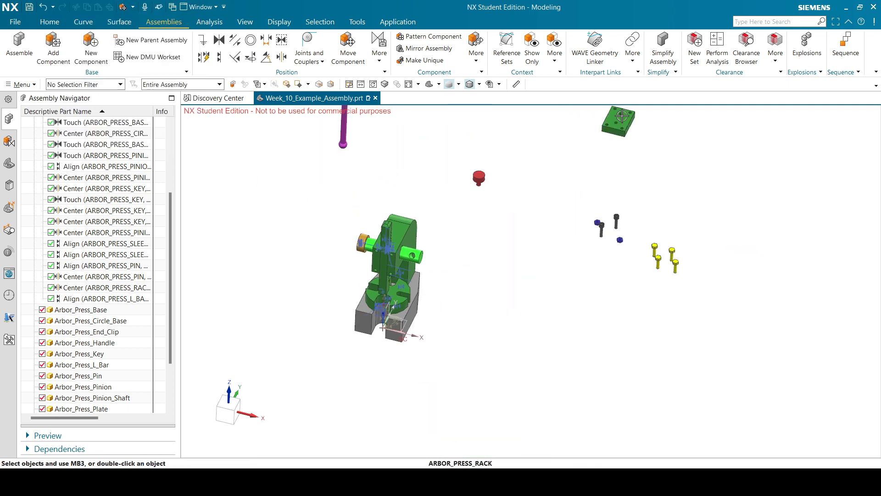
scroll(622, 116, "up", 5)
scroll(606, 153, "down", 6)
scroll(395, 266, "up", 1)
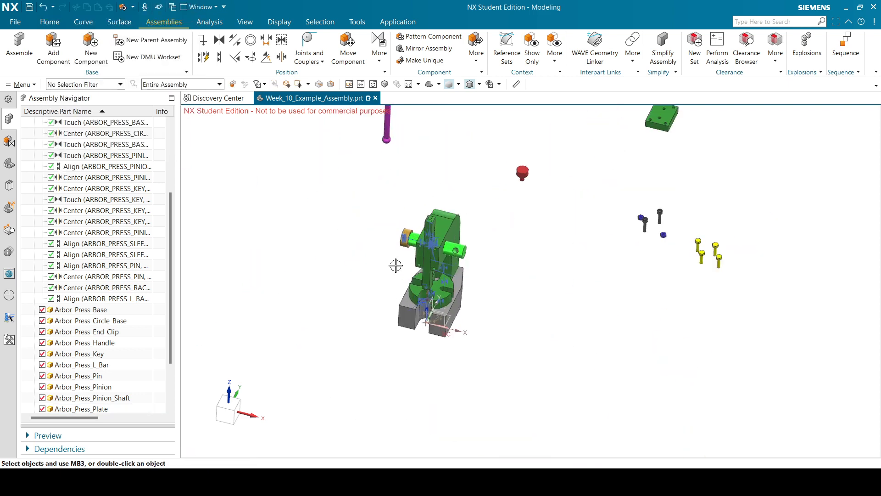
scroll(396, 265, "up", 6)
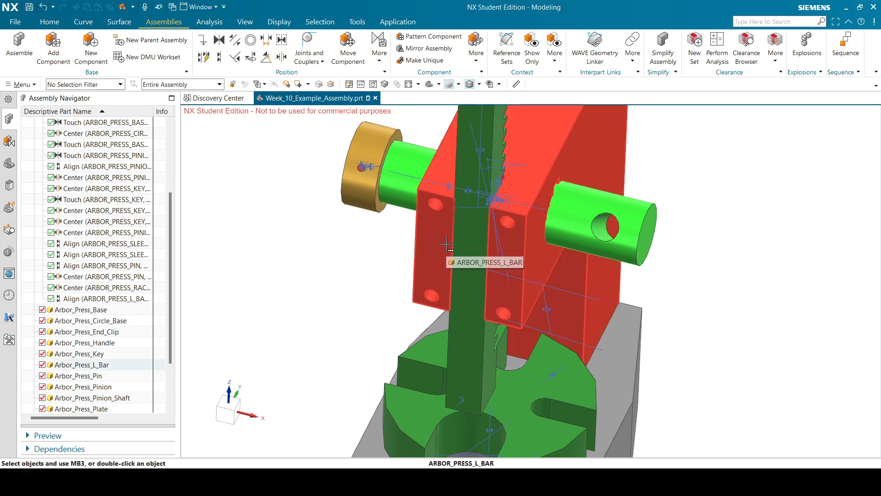
scroll(446, 245, "up", 5)
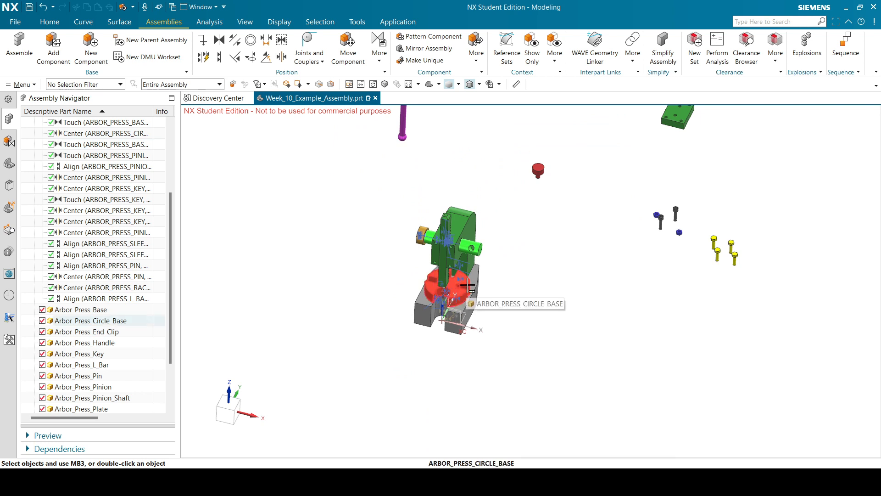
scroll(427, 301, "up", 1)
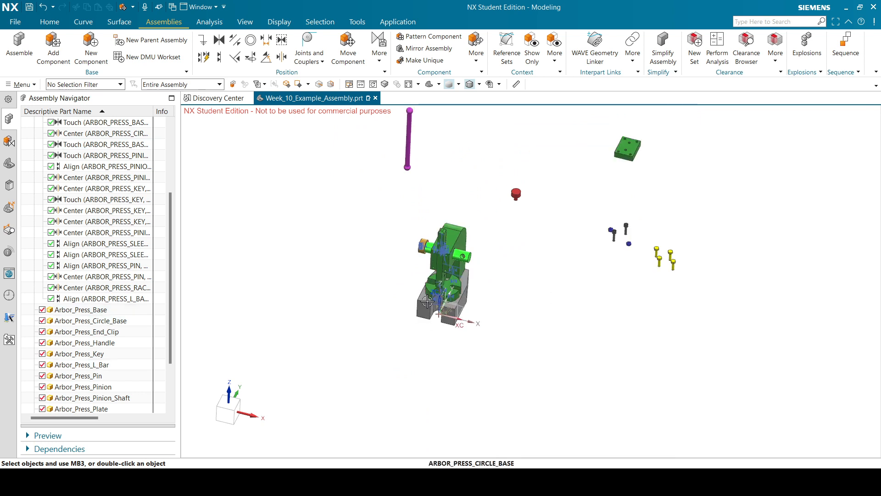
scroll(469, 268, "down", 2)
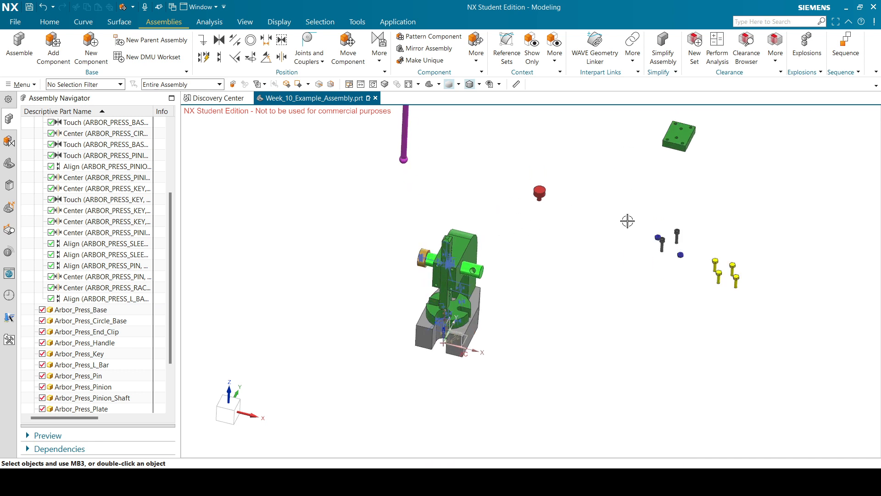
middle_click_drag(703, 144, 675, 165)
scroll(565, 261, "up", 3)
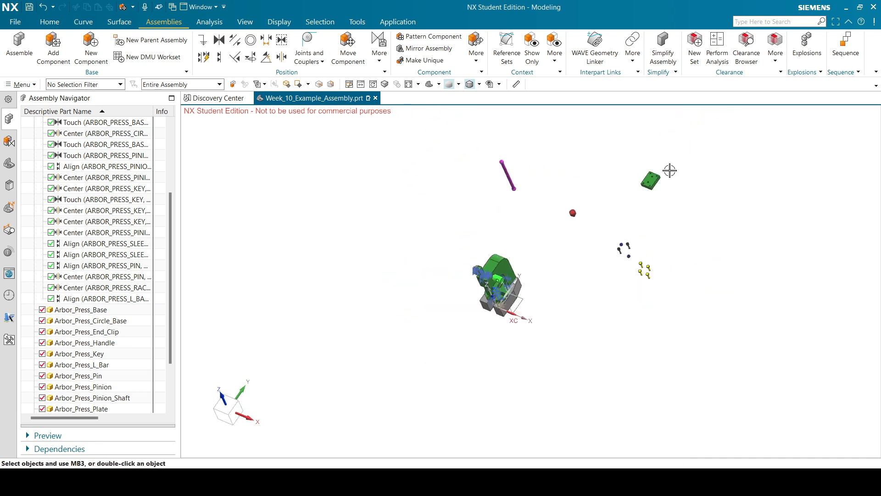
scroll(668, 169, "down", 6)
mouse_move(628, 221)
middle_mouse_down()
mouse_move(564, 205)
mouse_move(624, 225)
middle_mouse_up()
scroll(655, 167, "up", 5)
middle_click_drag(654, 168, 580, 207)
scroll(579, 207, "down", 3)
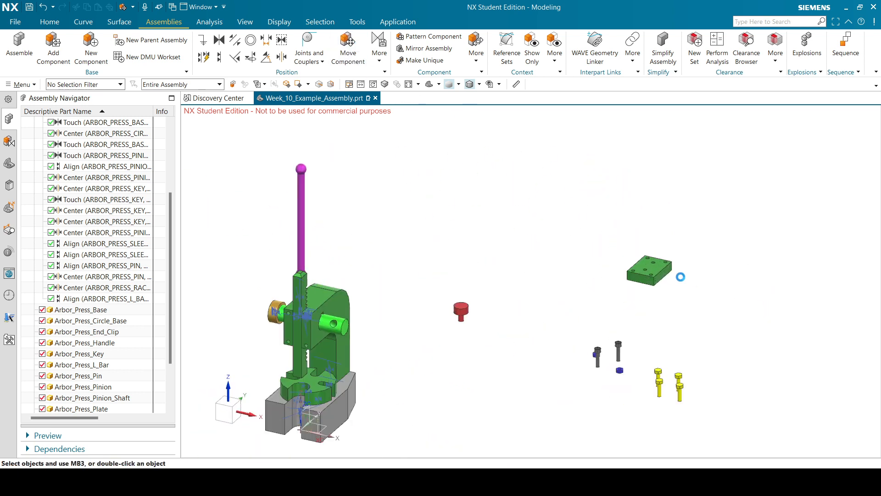
Slide ARBOR_PRESS_PLATE along XC, then lift it along ZC against the L-bar front.
left_click(658, 274)
scroll(676, 209, "up", 2)
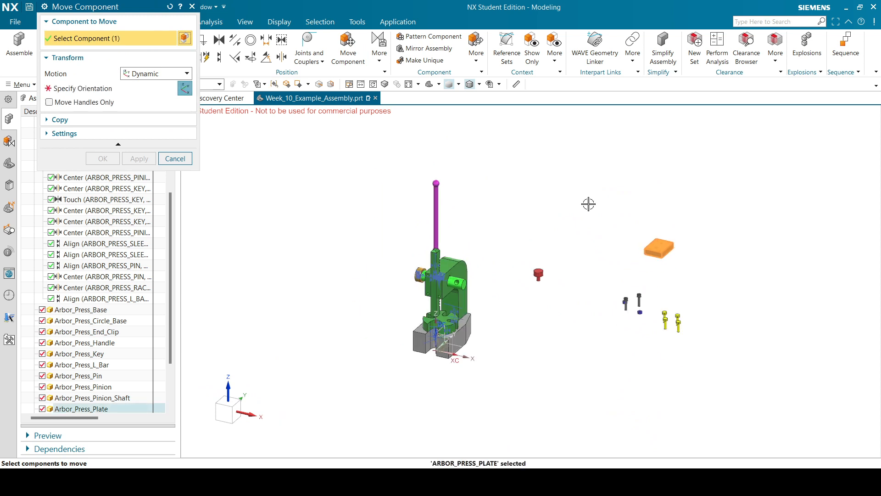
left_click(128, 91)
left_click_drag(701, 257, 390, 377)
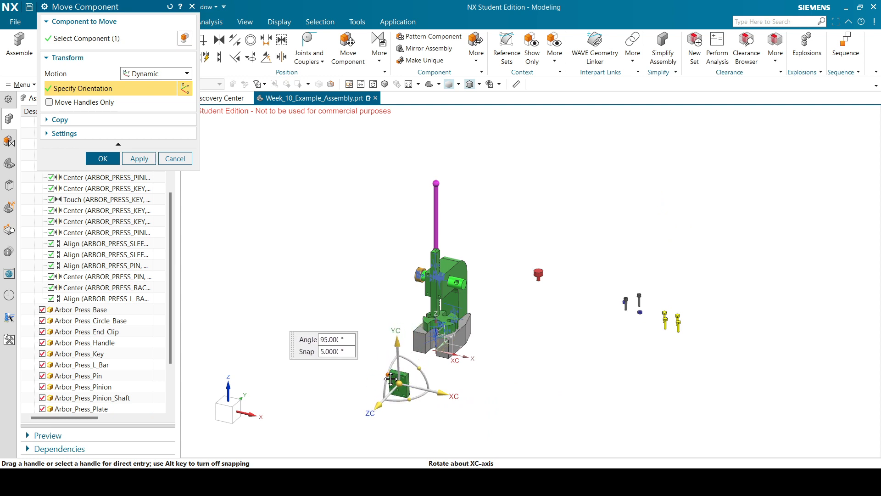
left_click(393, 378)
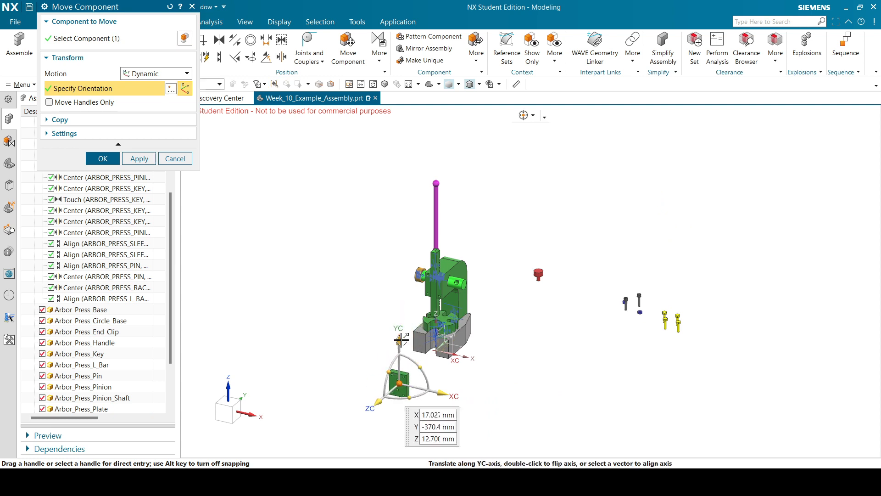
left_click_drag(380, 399, 399, 306)
left_click(106, 159)
scroll(441, 294, "up", 5)
middle_click_drag(368, 270, 363, 232)
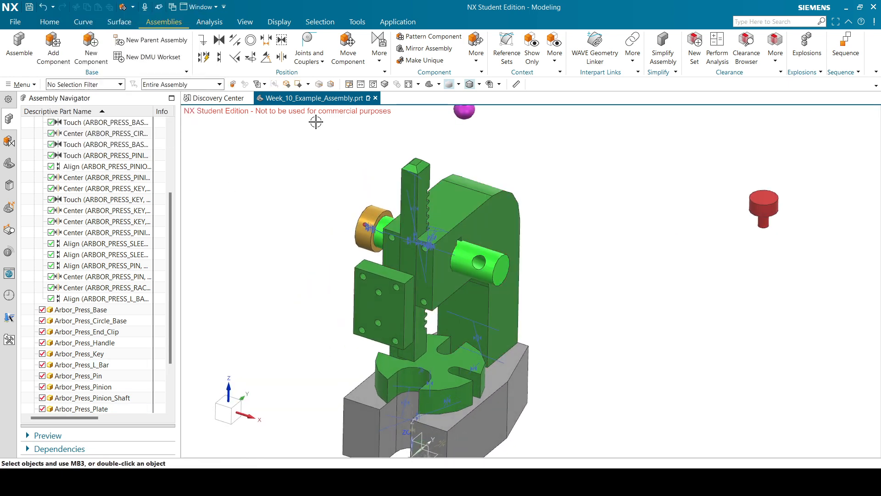
left_click(221, 57)
Align one plate hole's axis with an L-bar hole, reversed so the plate sits flat.
scroll(355, 275, "up", 5)
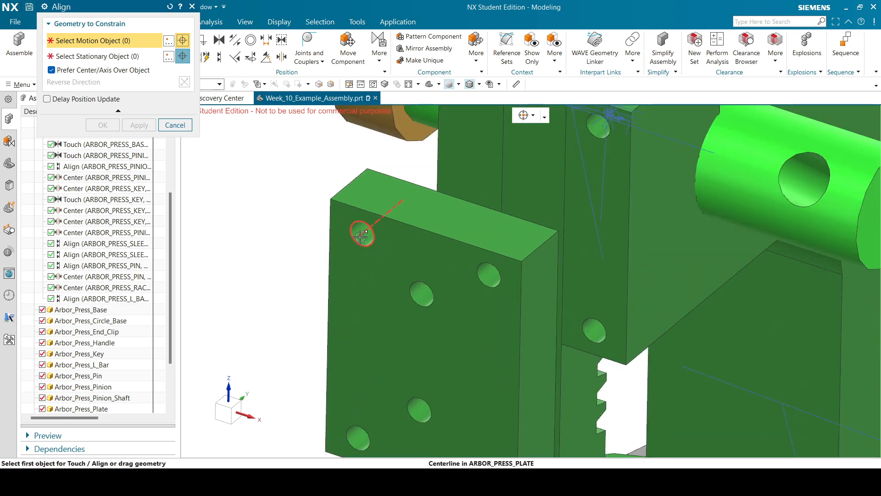
left_click(361, 233)
scroll(351, 275, "down", 3)
scroll(413, 187, "up", 3)
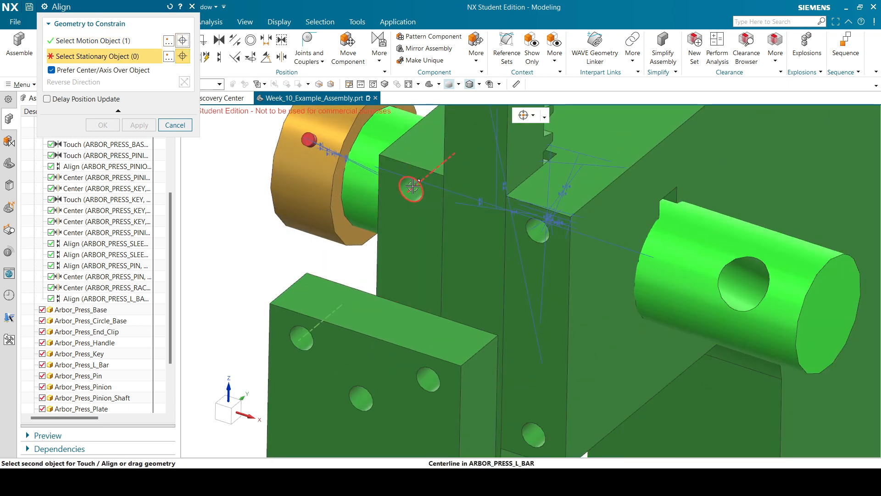
left_click(413, 187)
scroll(413, 186, "down", 5)
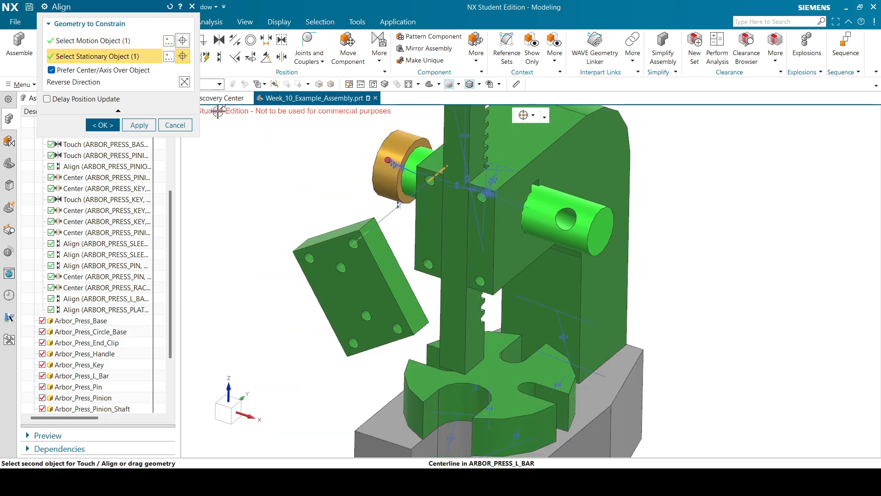
left_click(184, 82)
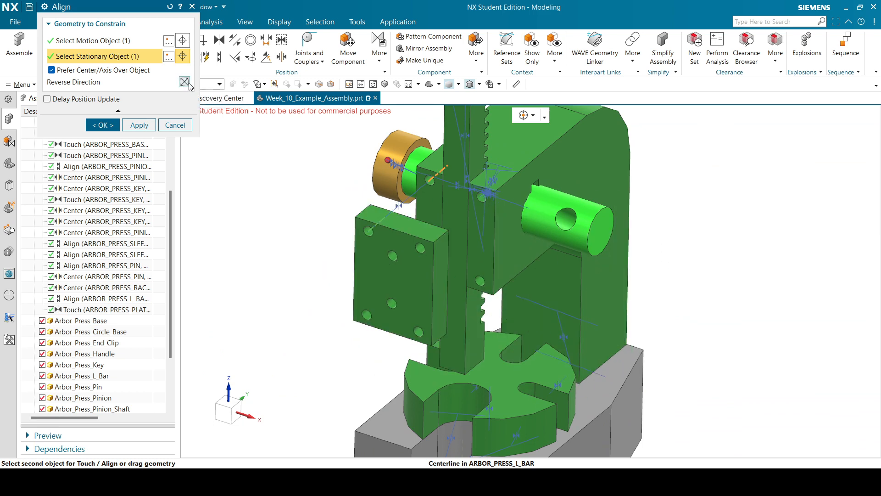
left_click(152, 122)
Align a second plate hole with another L-bar hole, reversing direction to resolve the conflict.
scroll(424, 331, "up", 4)
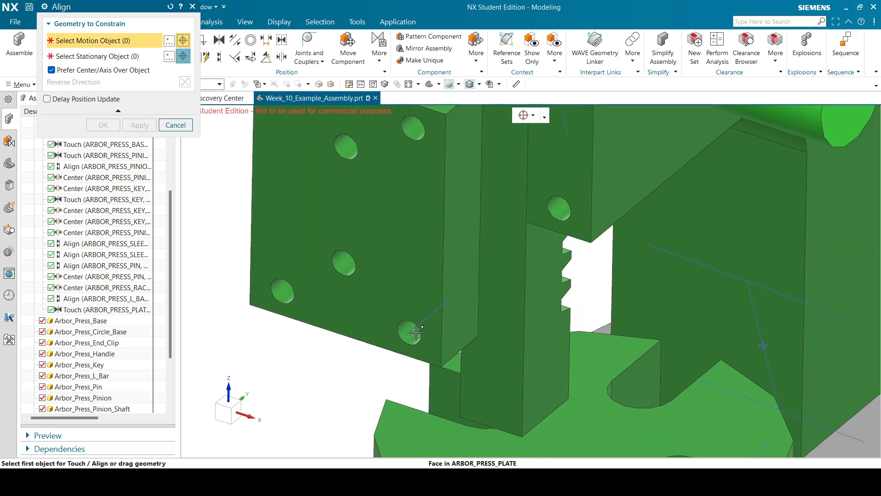
left_click(411, 332)
left_click(559, 209)
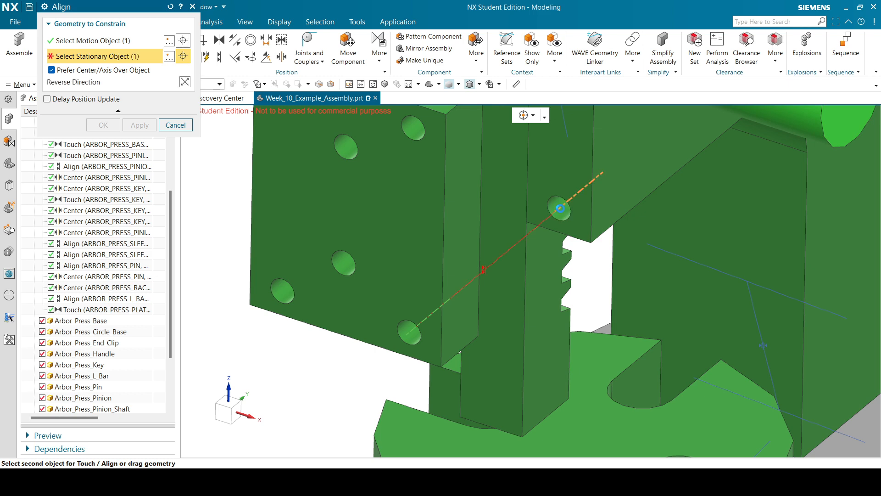
left_click(185, 82)
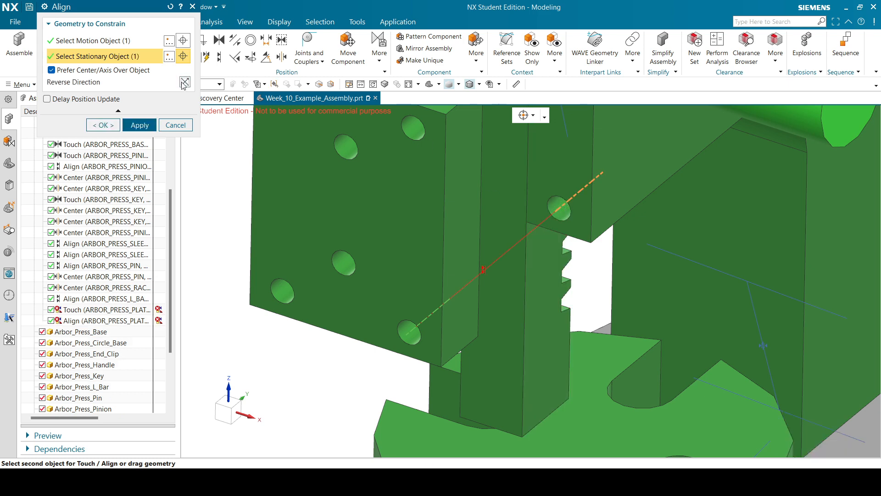
left_click(101, 124)
scroll(413, 211, "down", 5)
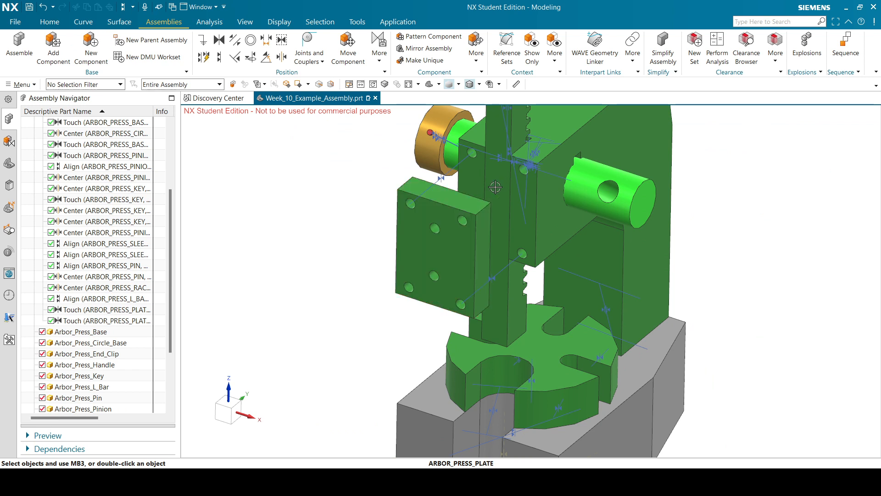
Mate an L-bar face against the plate face with a reversed Touch constraint.
left_click(234, 61)
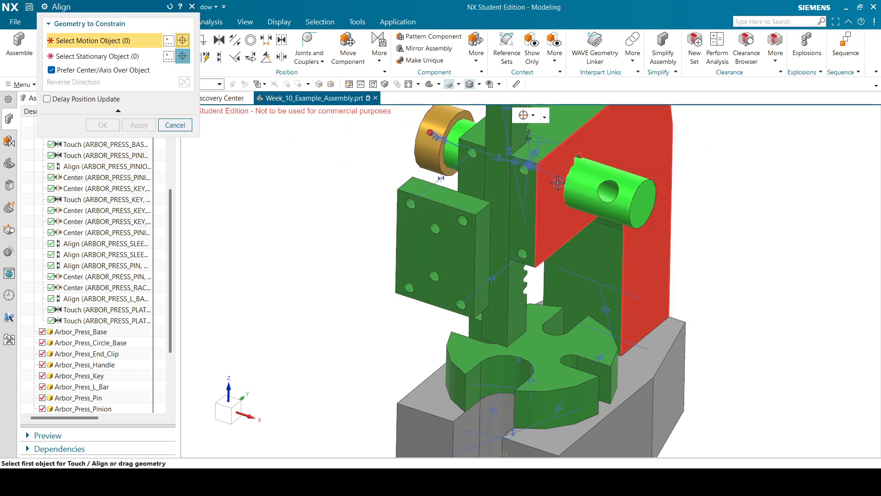
left_click(526, 188)
scroll(526, 188, "down", 4)
middle_click_drag(533, 182, 479, 194)
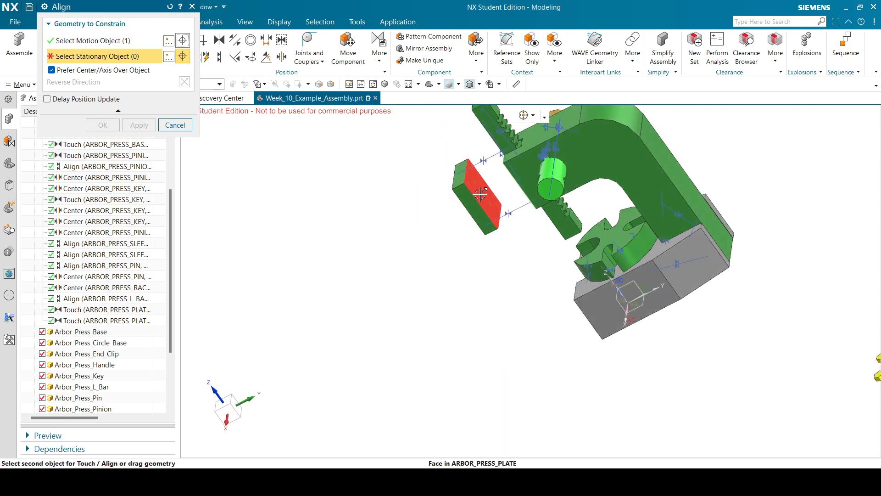
left_click(479, 194)
left_click(185, 82)
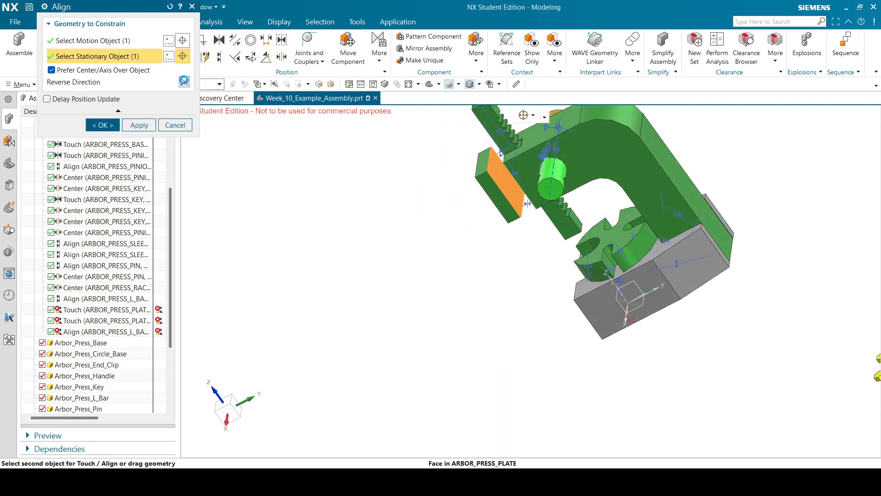
left_click(102, 125)
middle_click_drag(549, 189, 597, 173)
scroll(515, 301, "down", 4)
scroll(765, 281, "up", 3)
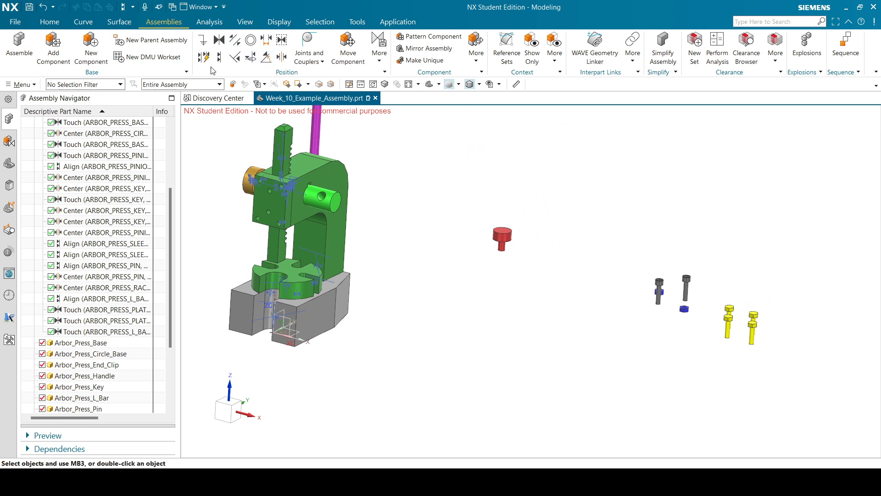
left_click(225, 58)
scroll(592, 240, "down", 3)
middle_click_drag(720, 228, 664, 212)
scroll(572, 169, "up", 4)
middle_click_drag(583, 193, 580, 192)
scroll(507, 190, "up", 3)
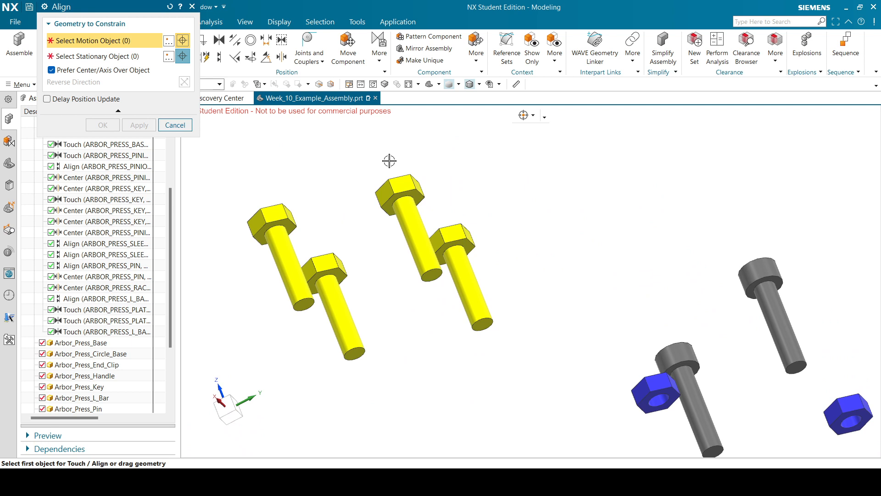
scroll(407, 190, "up", 3)
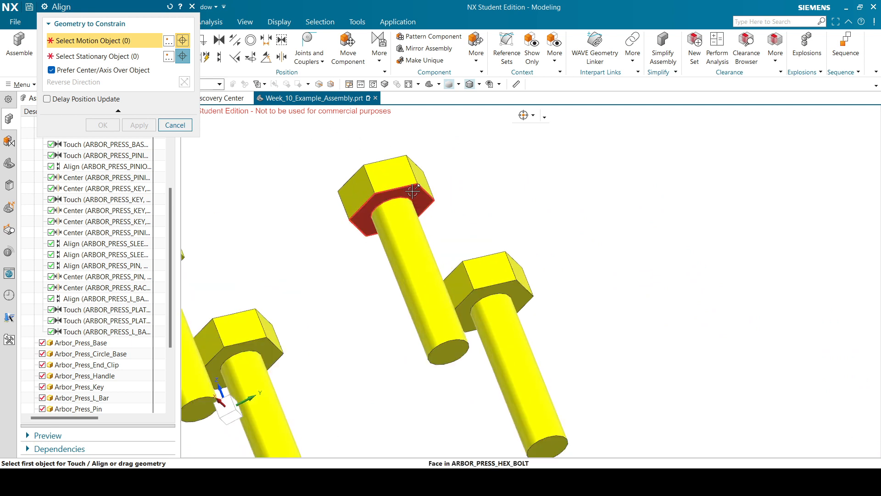
left_click(409, 195)
left_click(485, 290)
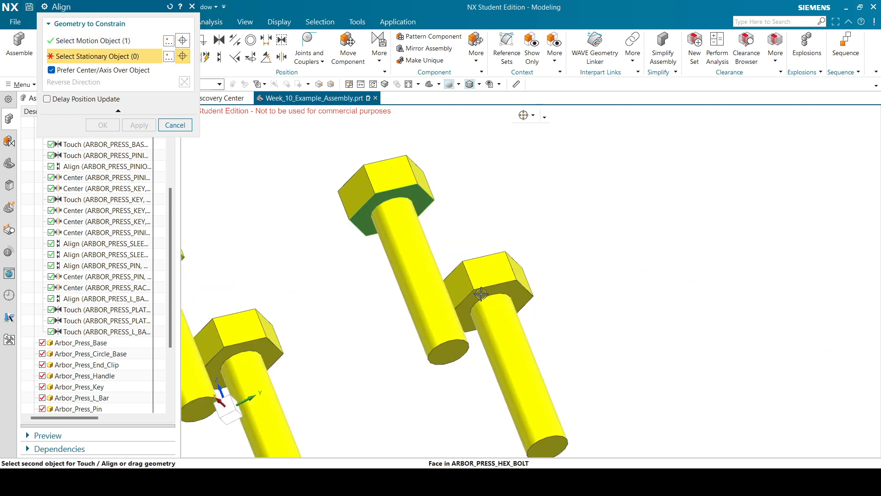
left_click(139, 125)
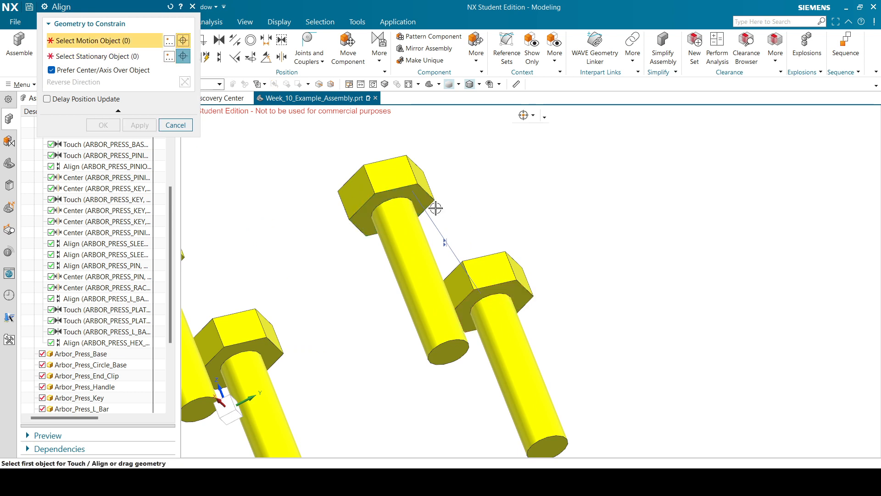
left_click(406, 204)
left_click(264, 347)
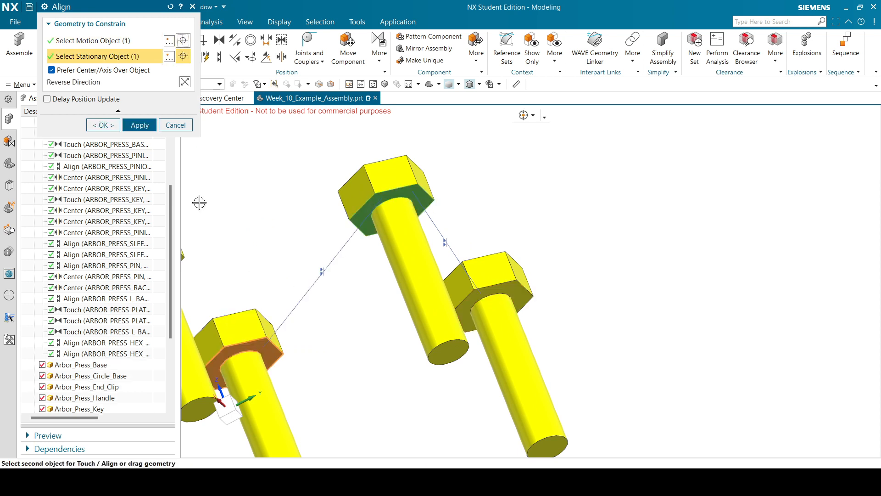
left_click(139, 125)
left_click(408, 194)
scroll(439, 180, "down", 3)
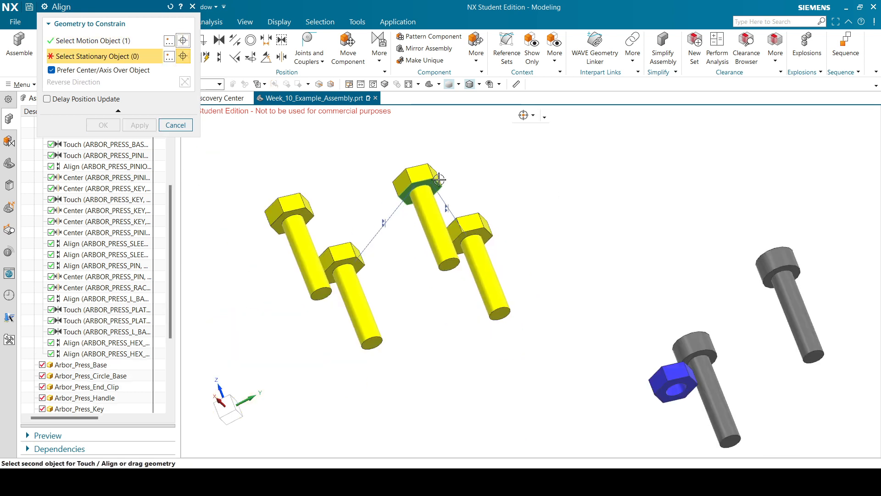
scroll(282, 225, "up", 4)
left_click(295, 206)
left_click(146, 126)
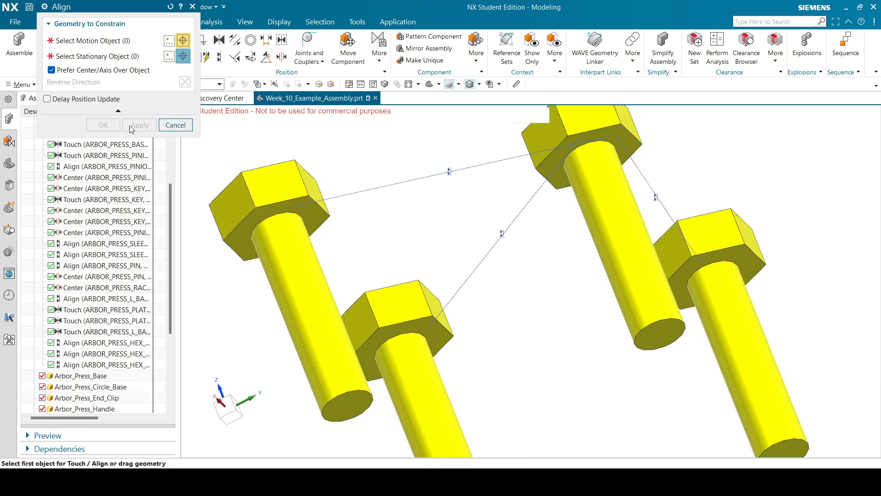
left_click(176, 125)
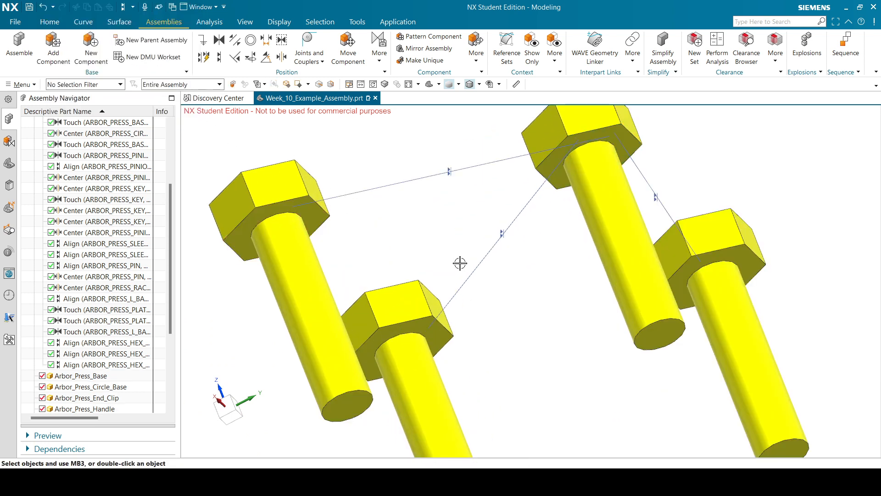
scroll(474, 274, "down", 2)
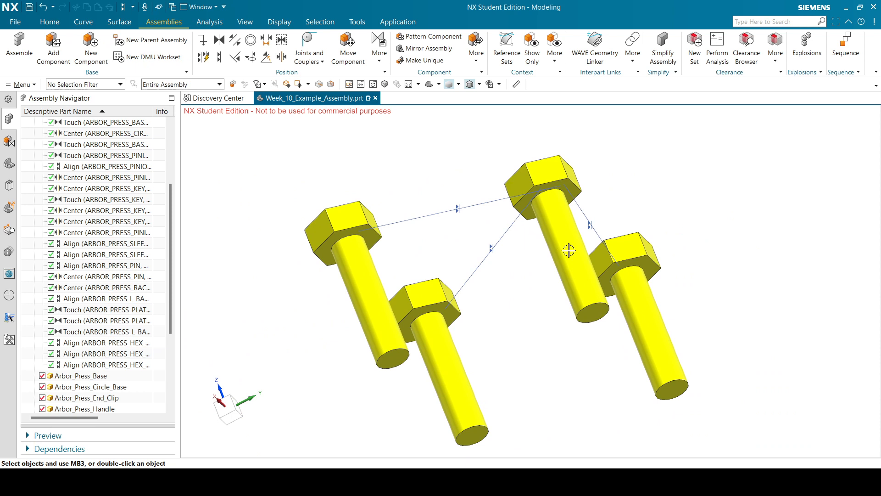
scroll(569, 250, "down", 6)
scroll(551, 249, "up", 2)
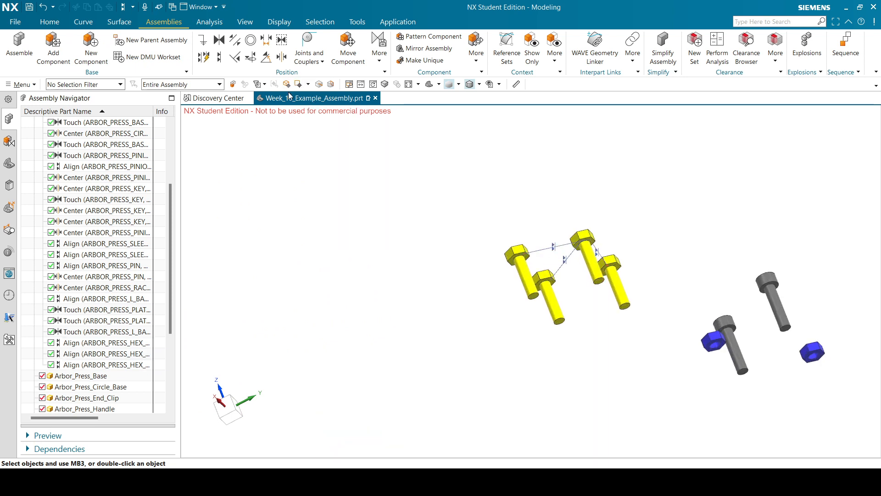
Align the hex bolt's centerline with the plate hole's centerline in the reversed direction.
left_click(226, 60)
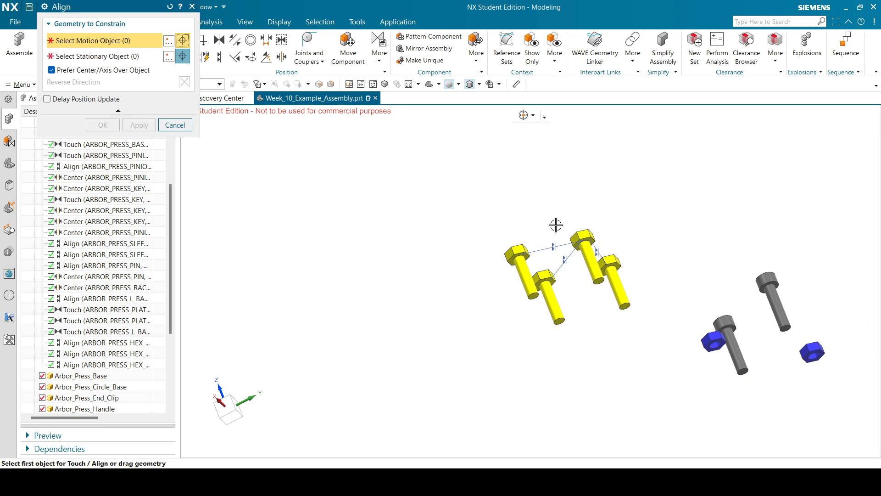
left_click(593, 266)
scroll(610, 192, "down", 3)
middle_click_drag(622, 165, 647, 214)
scroll(508, 301, "up", 5)
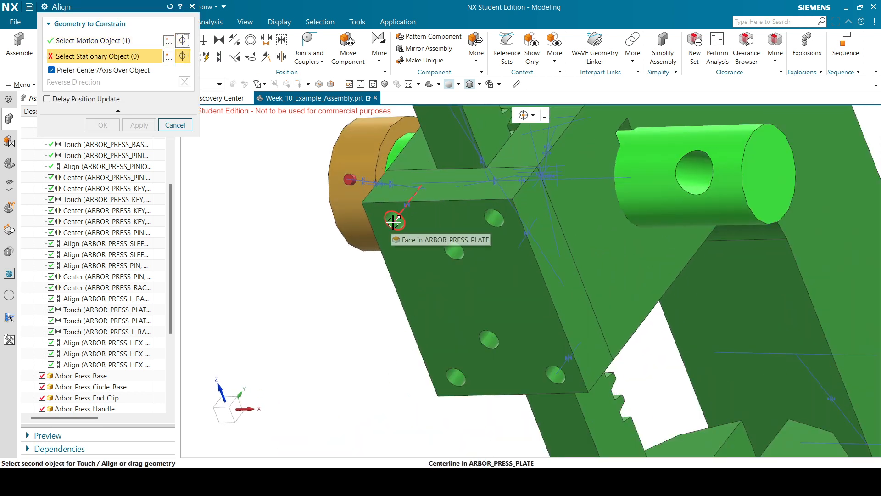
left_click(393, 222)
scroll(407, 259, "down", 6)
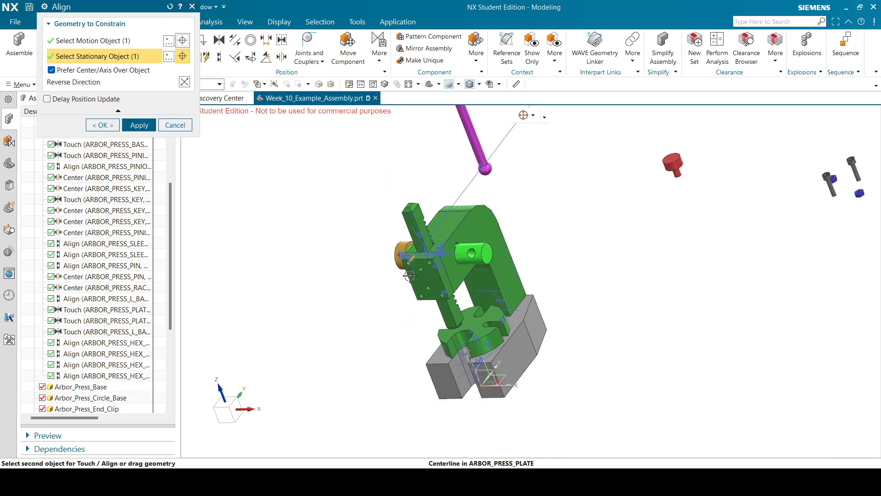
scroll(487, 169, "up", 2)
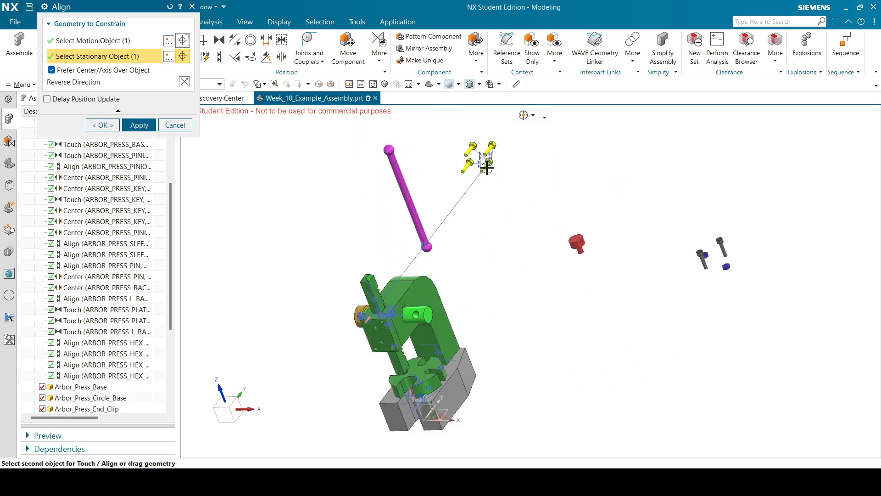
left_click(183, 82)
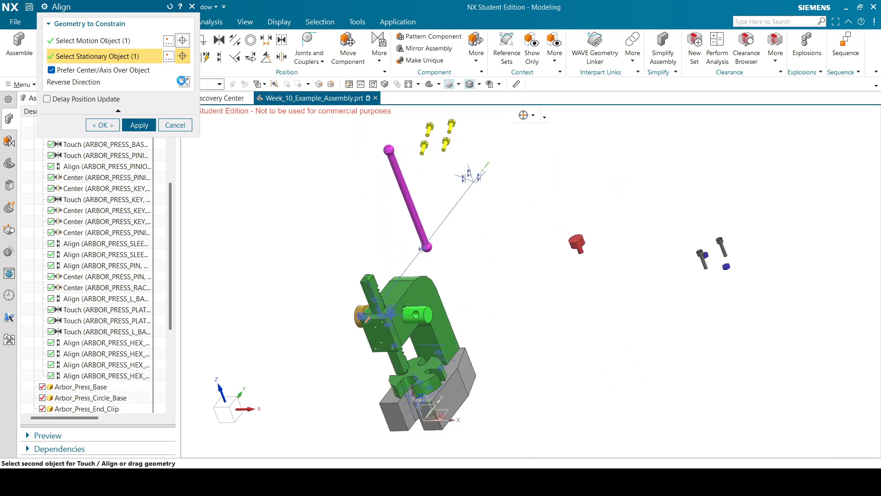
left_click(110, 130)
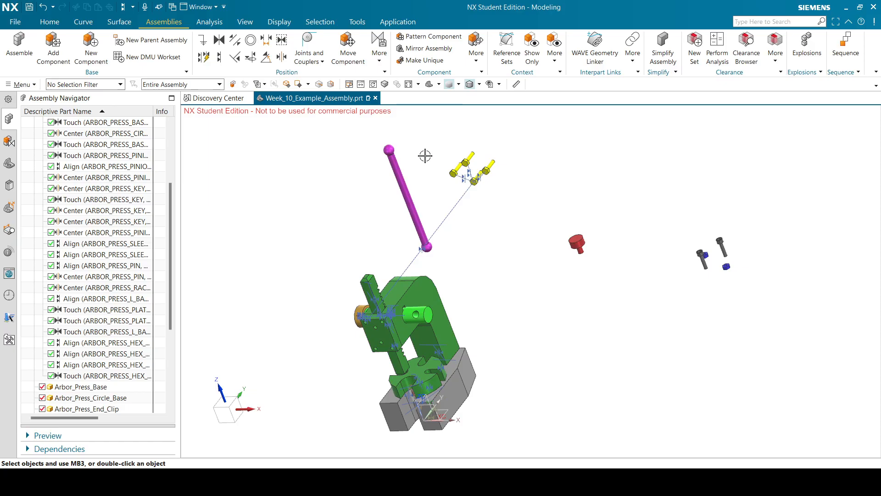
left_click(348, 46)
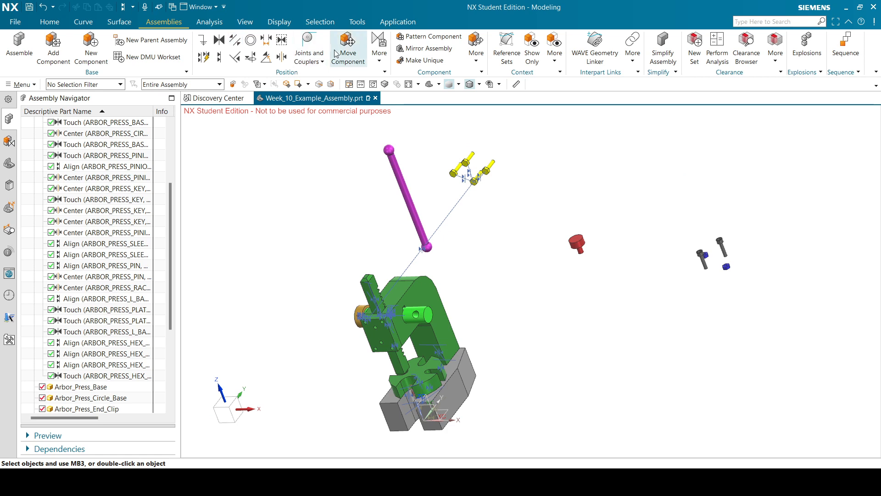
Drag the four hex bolts along ZC to sit beside the press plate's front.
left_click(473, 166)
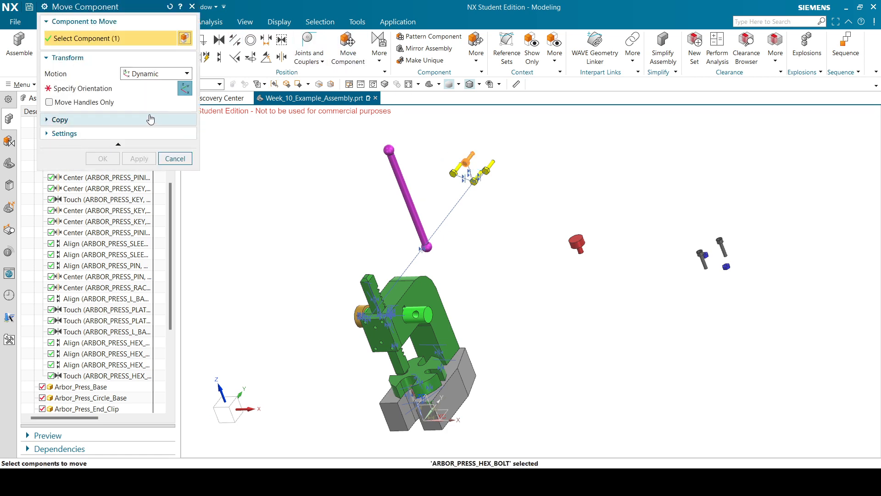
left_click_drag(448, 185, 304, 349)
left_click(103, 158)
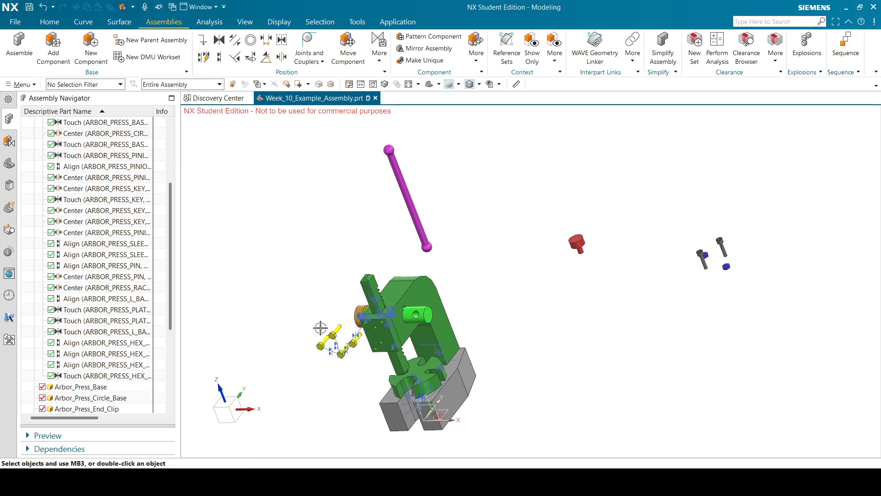
scroll(312, 349, "up", 5)
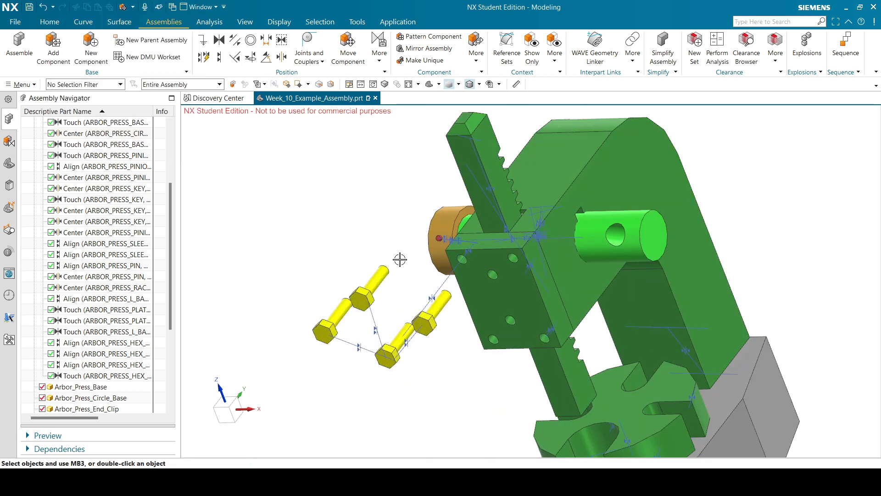
middle_click_drag(400, 259, 390, 288)
scroll(528, 123, "down", 4)
middle_click_drag(545, 154, 529, 170)
scroll(530, 171, "up", 2)
middle_click_drag(420, 268, 421, 192)
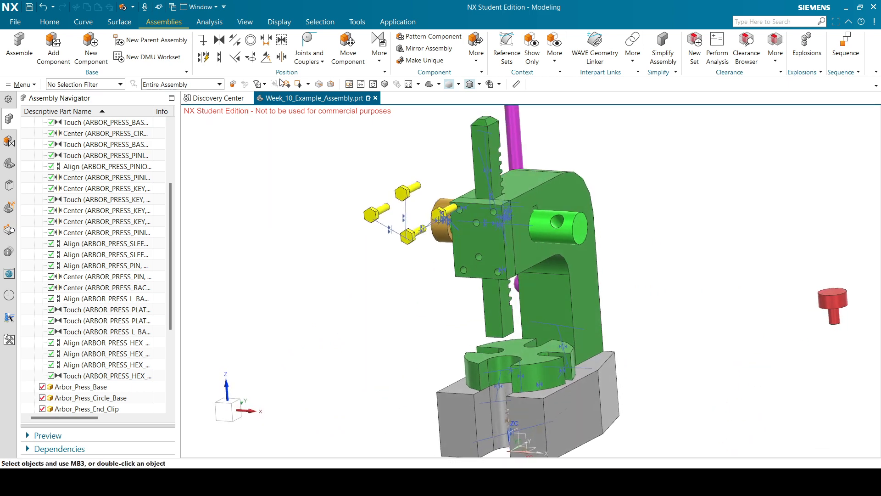
Align the first two hex bolts into press plate holes, reversing the first bolt's direction.
scroll(448, 204, "up", 3)
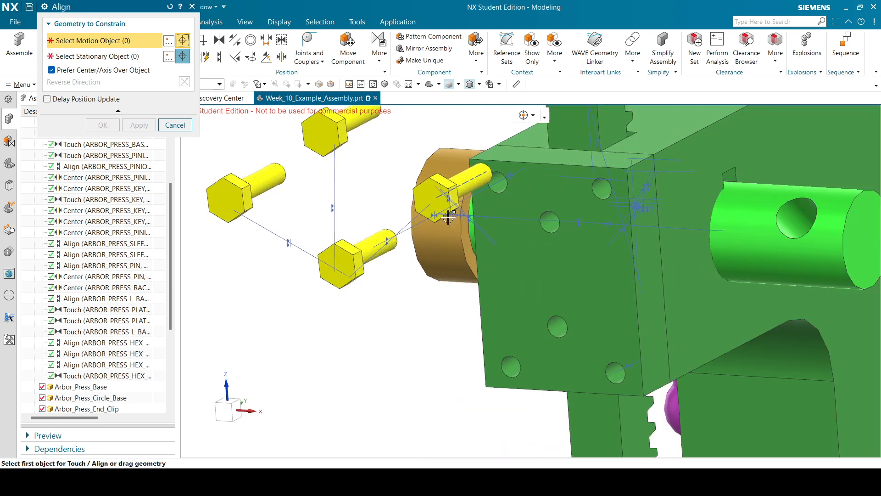
left_click(469, 186)
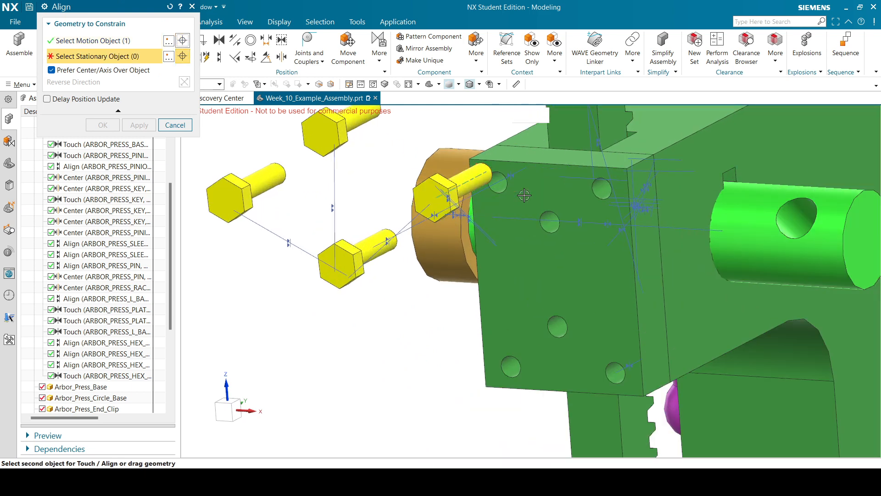
left_click(602, 187)
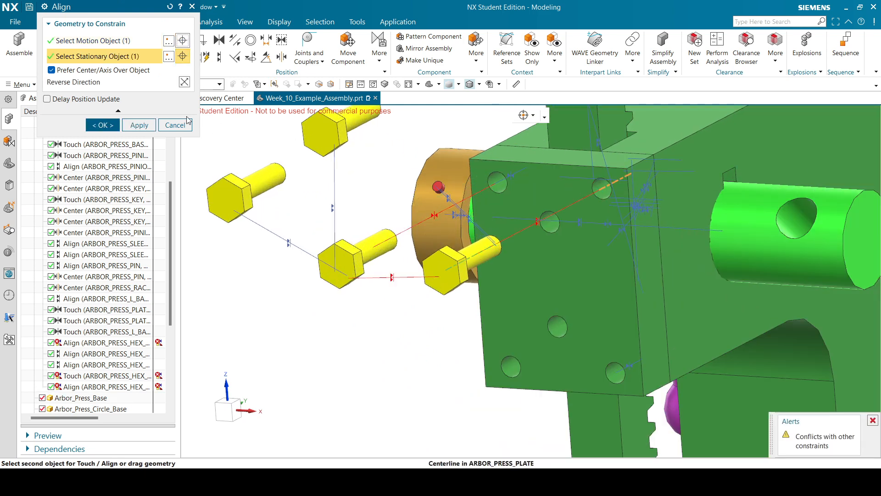
left_click(184, 82)
scroll(366, 156, "down", 2)
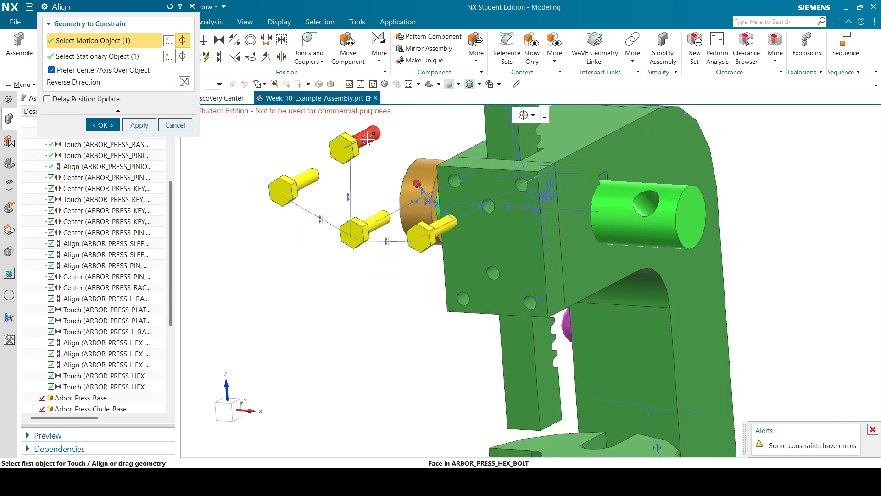
left_click(139, 125)
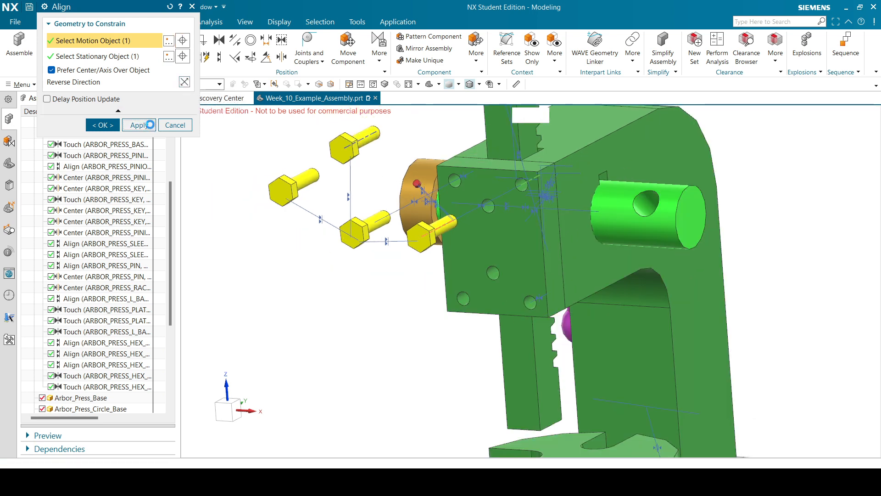
left_click(368, 136)
scroll(463, 299, "up", 3)
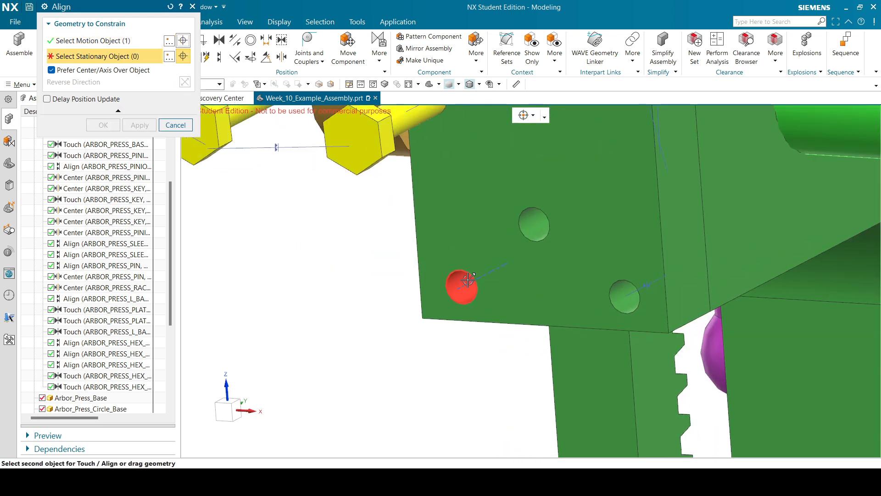
left_click(470, 283)
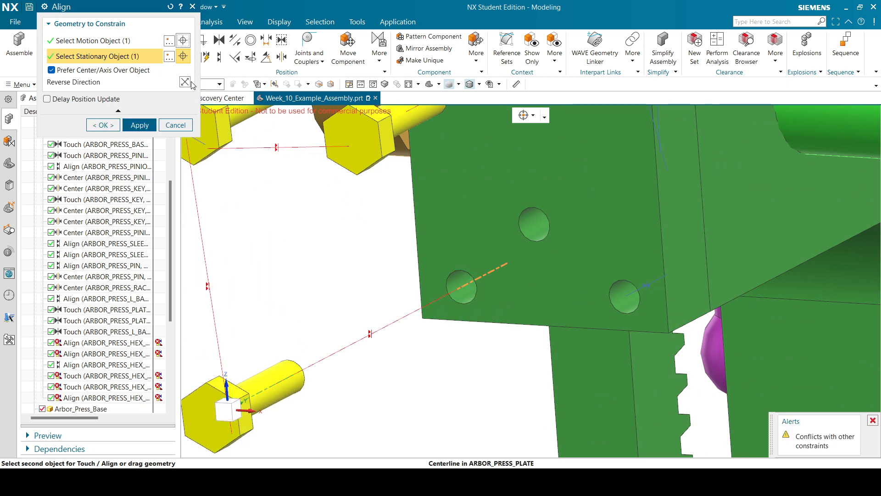
left_click(140, 125)
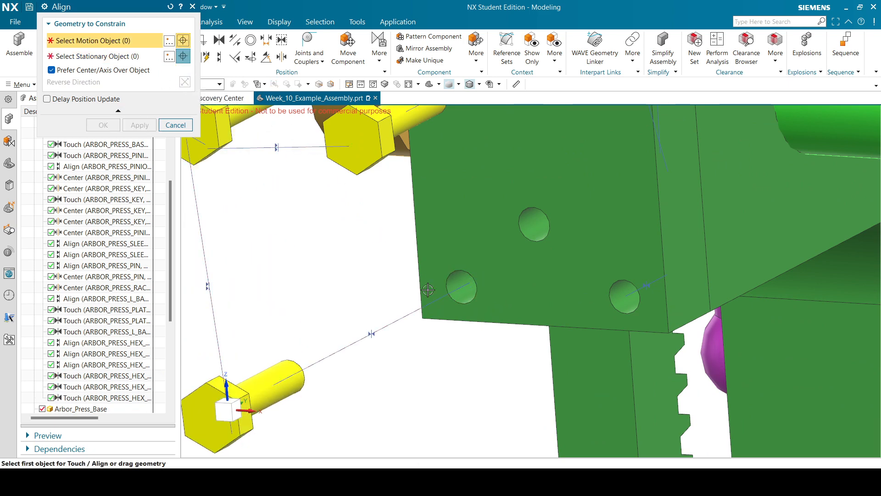
scroll(281, 153, "down", 3)
Align the third hex bolt with its matching plate hole, reversed, and finish.
left_click(245, 137)
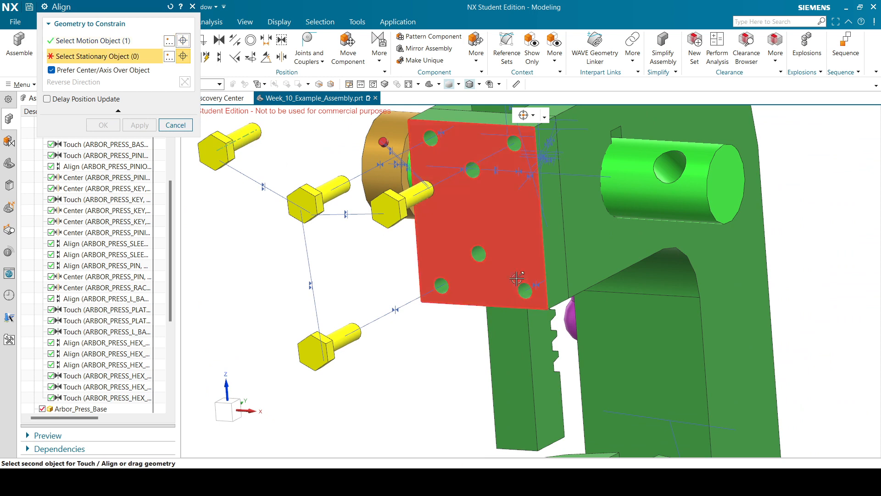
scroll(530, 296, "up", 5)
left_click(514, 281)
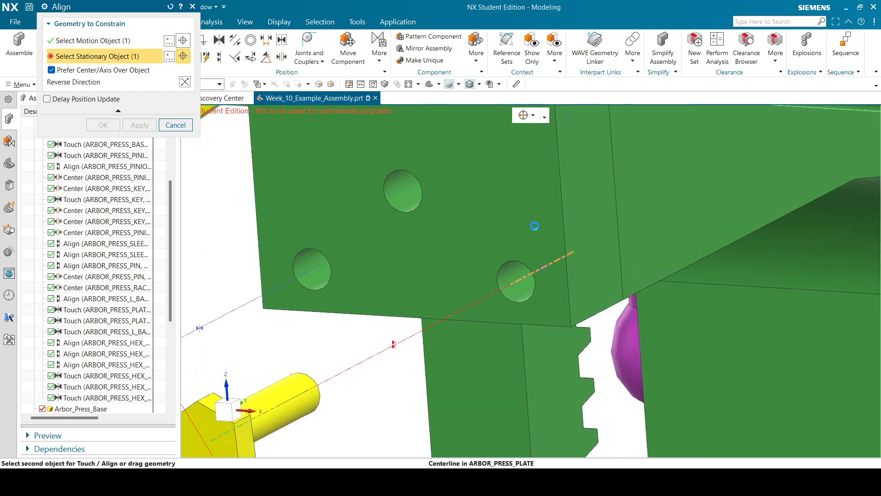
scroll(541, 196, "down", 3)
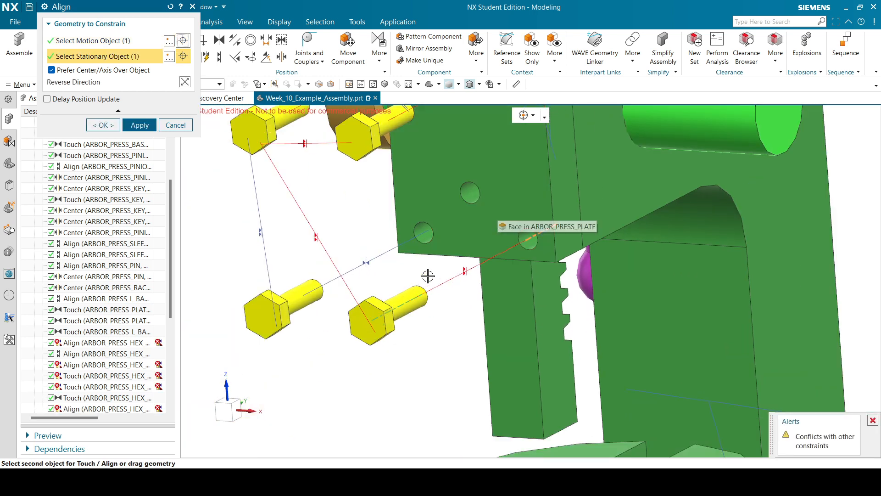
left_click(185, 82)
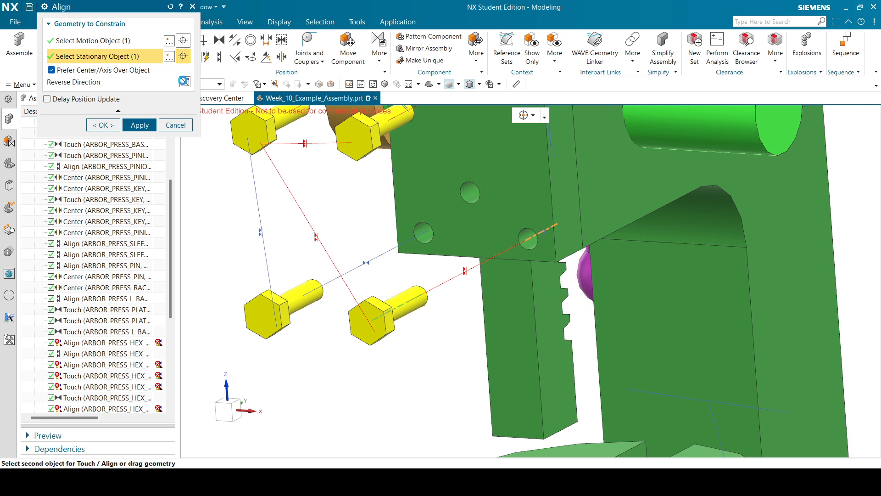
left_click(102, 125)
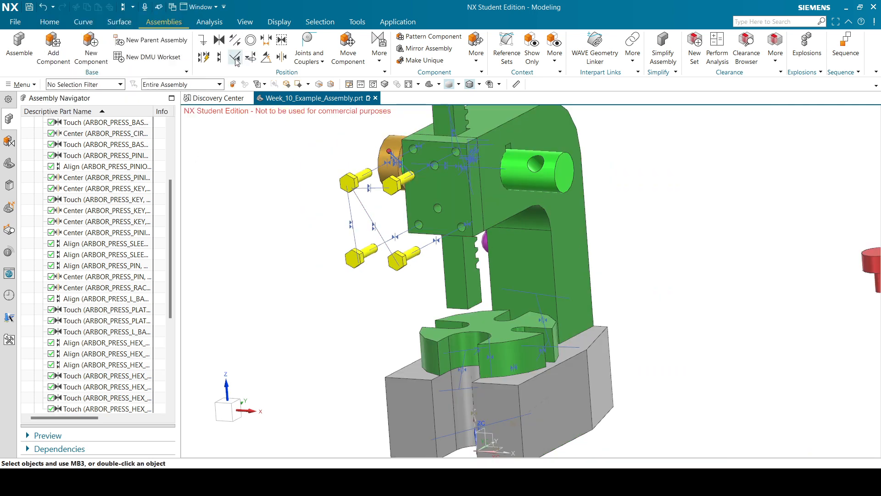
Add another Align constraint seating the last part against a hex bolt face, direction reversed.
left_click(235, 57)
scroll(451, 177, "down", 3)
left_click(444, 183)
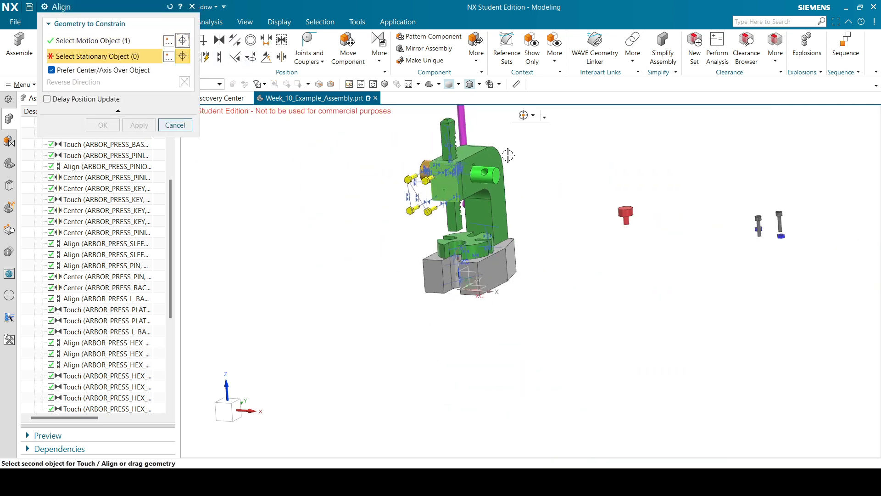
middle_click_drag(508, 156, 408, 167)
scroll(405, 168, "up", 5)
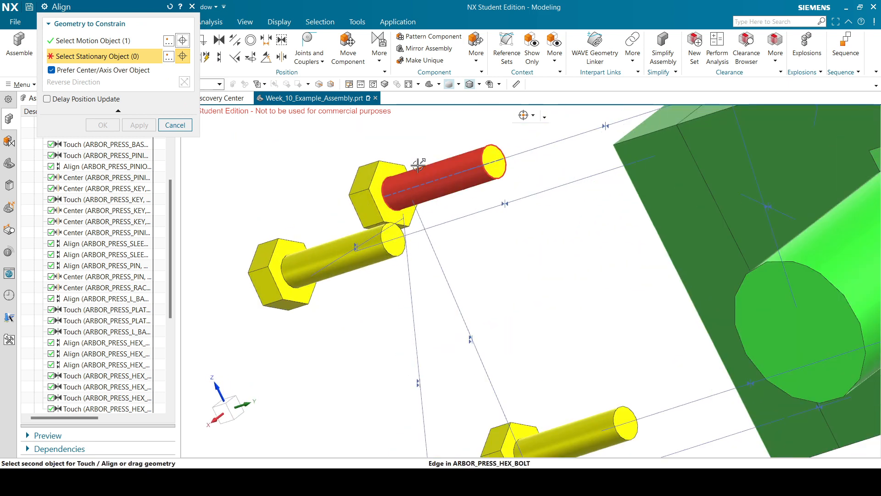
left_click(393, 171)
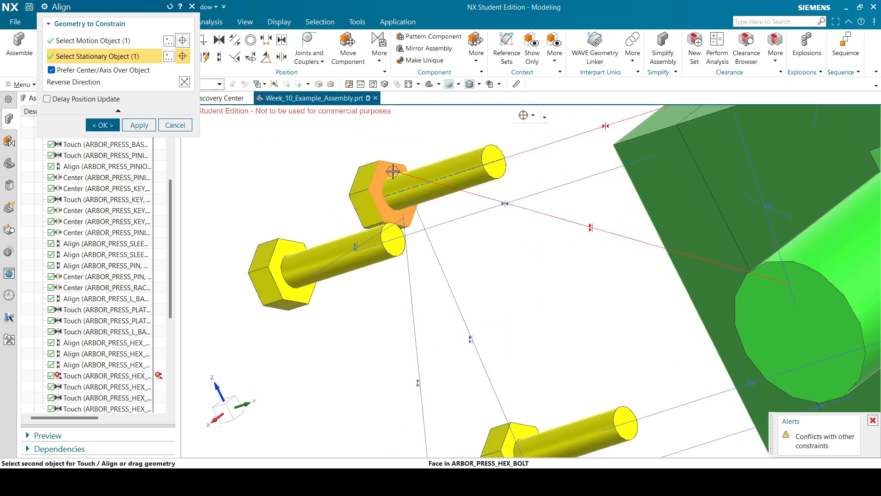
left_click(185, 84)
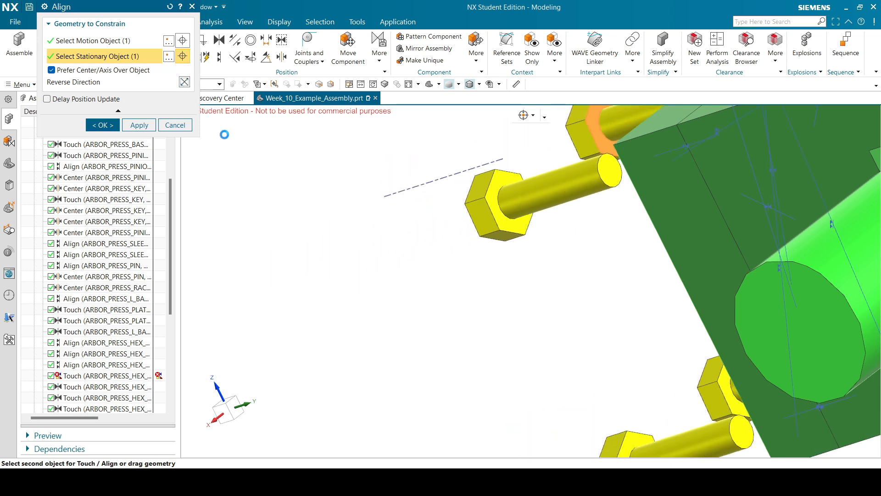
left_click(106, 126)
Save the assembly part file with Ctrl+S.
scroll(534, 244, "down", 5)
middle_click_drag(533, 243, 589, 232)
scroll(353, 254, "up", 4)
scroll(352, 254, "down", 4)
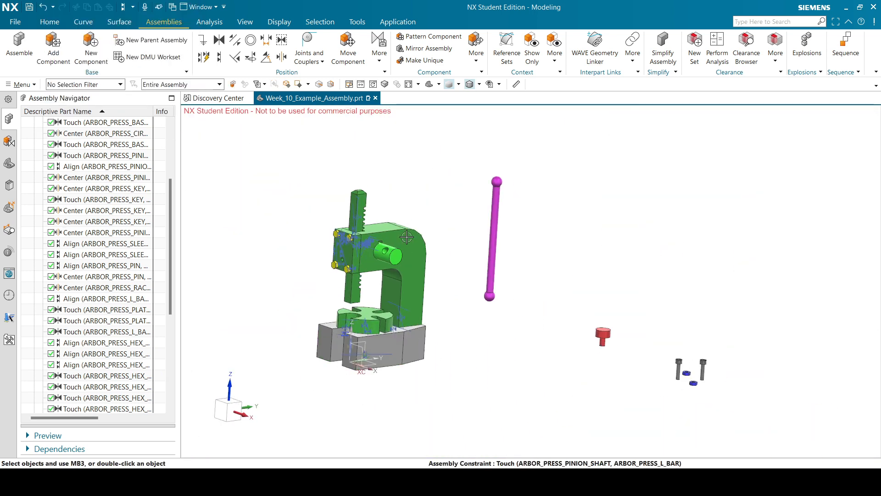
key("ctrl+s")
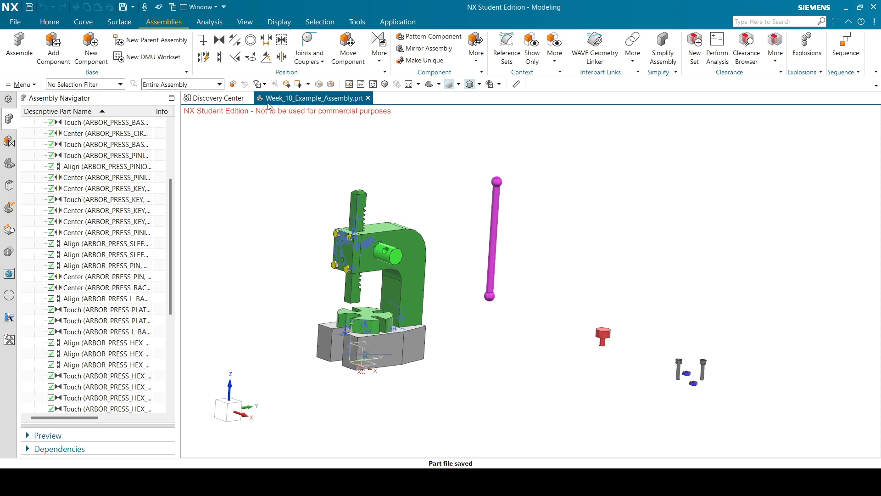
Align the red clip's centre axis with the rack's centre line.
left_click(219, 57)
scroll(614, 360, "up", 6)
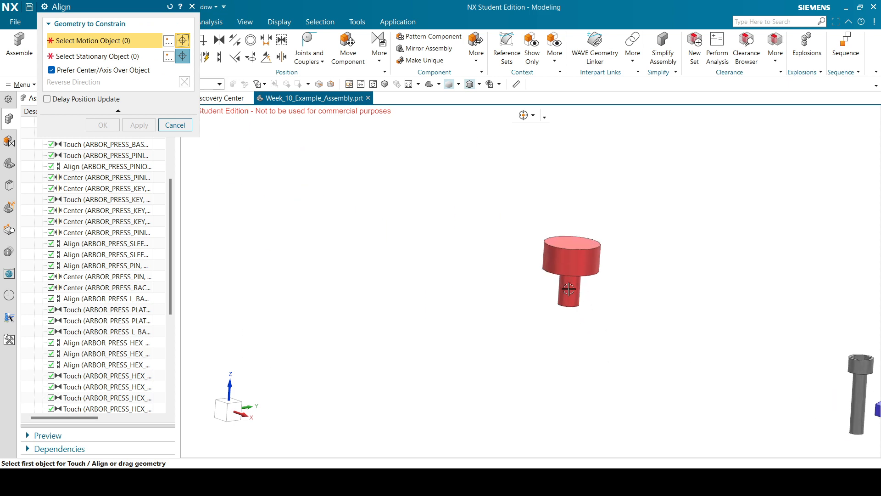
left_click(568, 290)
scroll(569, 289, "down", 5)
scroll(405, 261, "up", 5)
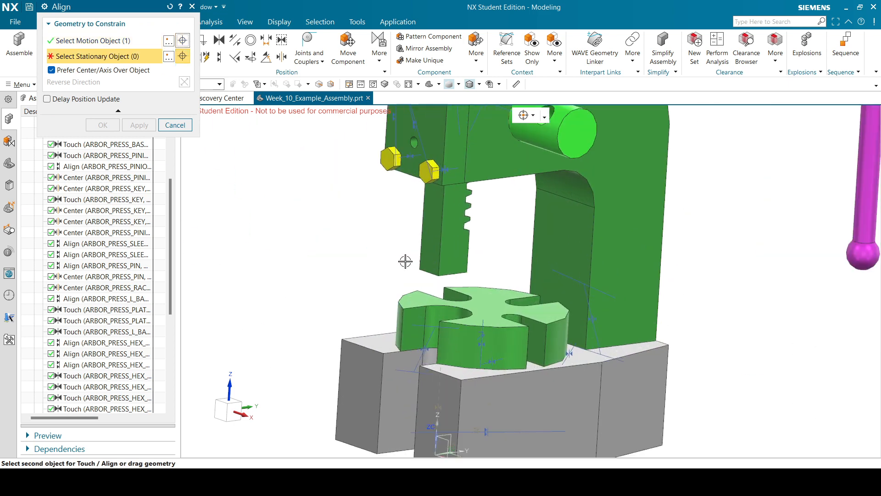
middle_click_drag(465, 274, 466, 175)
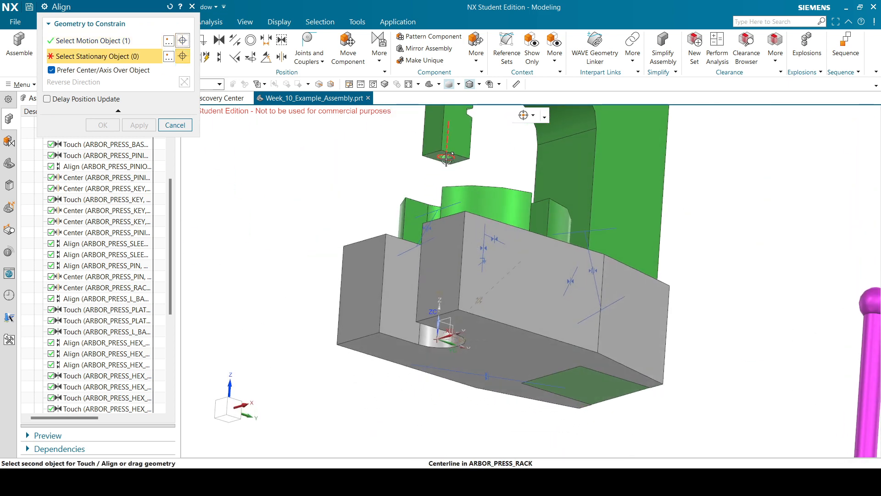
left_click(447, 157)
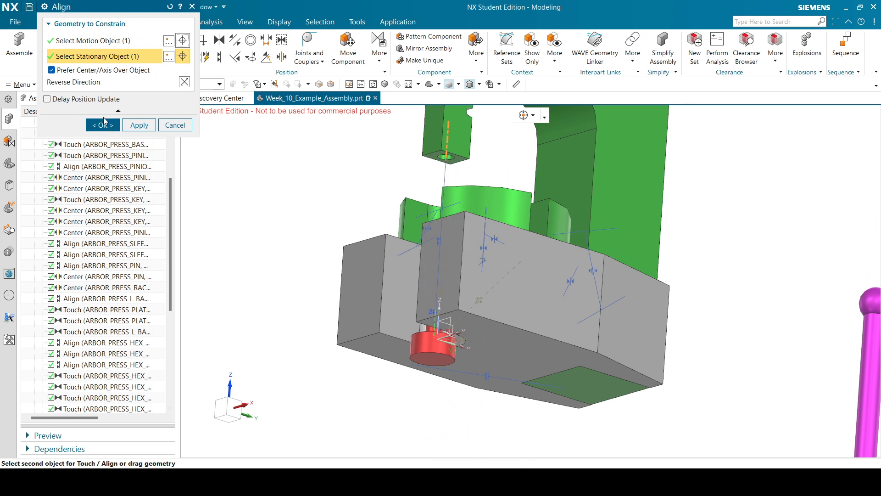
left_click(139, 125)
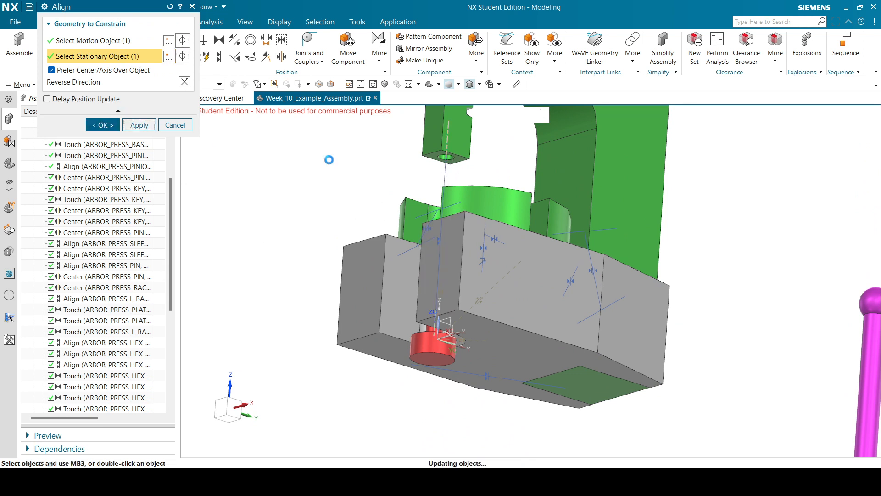
Align the rack's end face with the red end clip's face and finish.
left_click(458, 158)
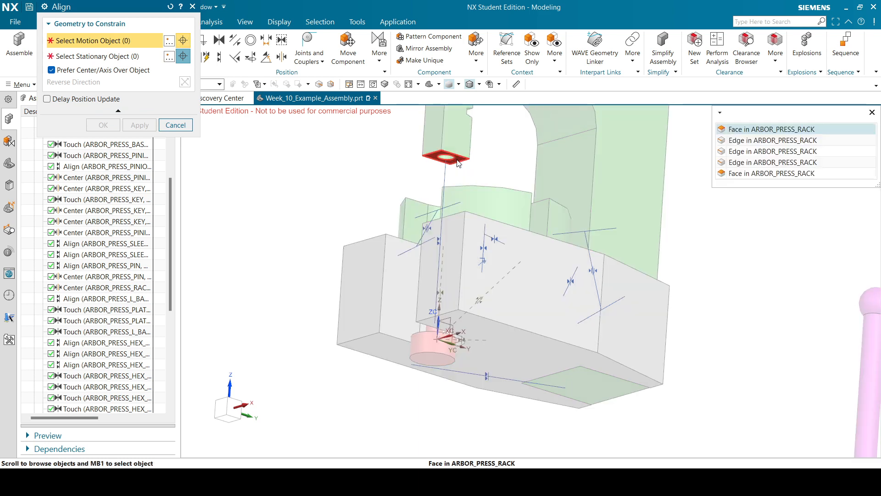
left_click(771, 128)
middle_click_drag(543, 201, 527, 252)
scroll(528, 252, "up", 5)
scroll(412, 371, "down", 3)
scroll(406, 400, "up", 4)
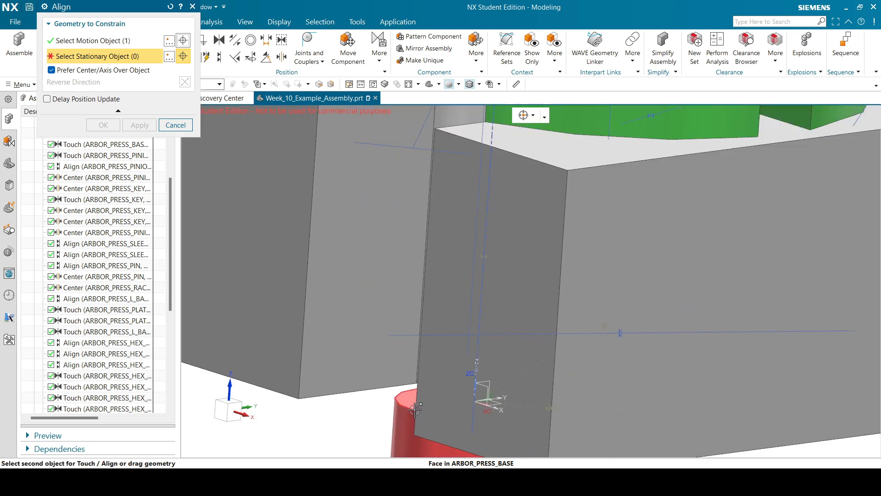
scroll(405, 398, "down", 2)
middle_click_drag(480, 323, 391, 299)
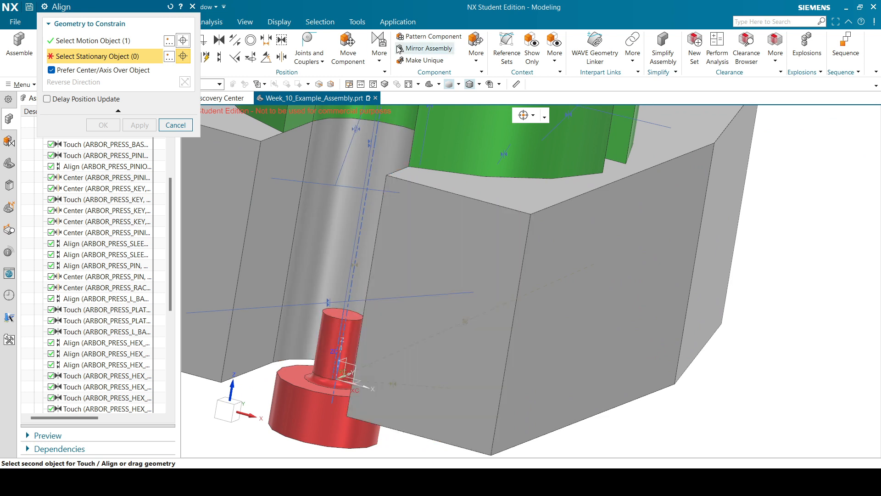
left_click(292, 374)
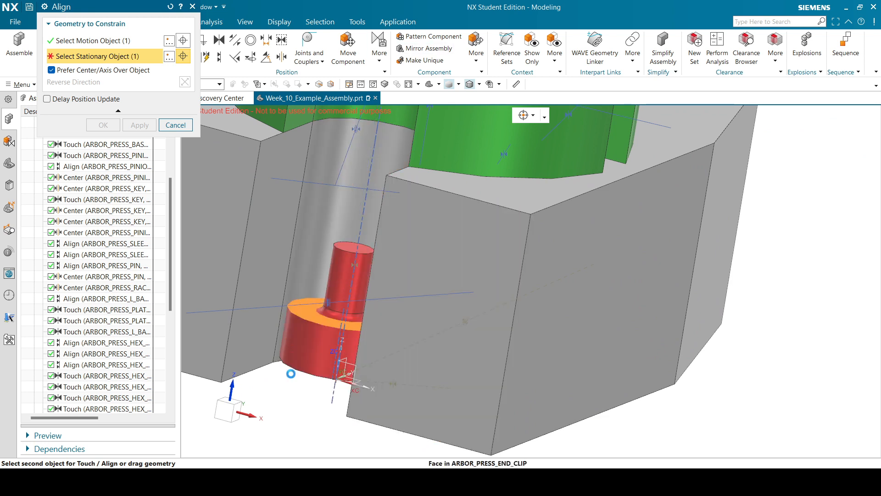
scroll(302, 367, "down", 3)
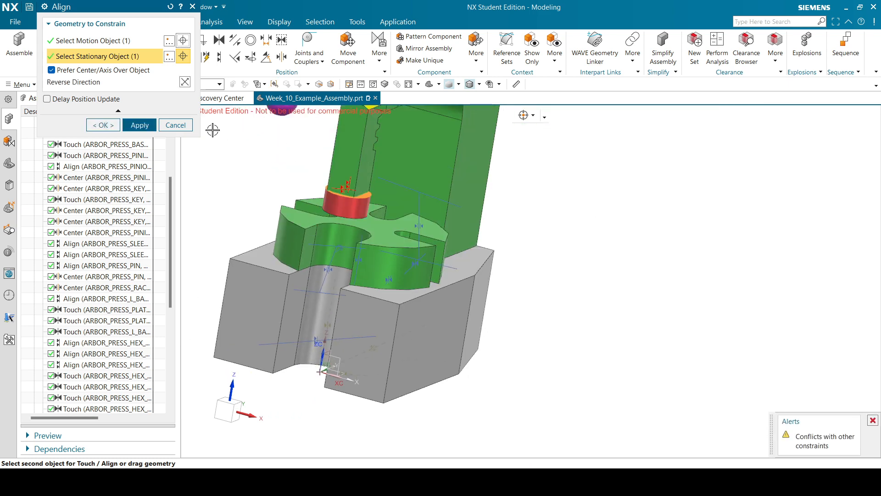
left_click(102, 124)
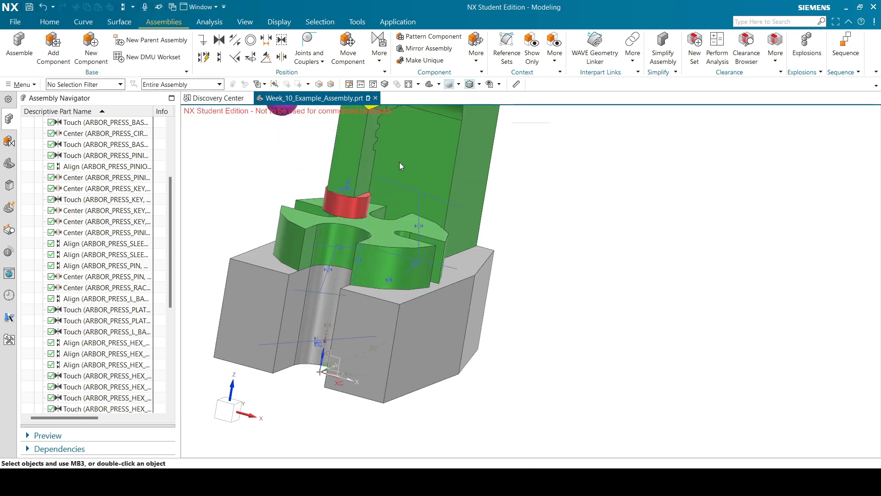
key("ctrl+f")
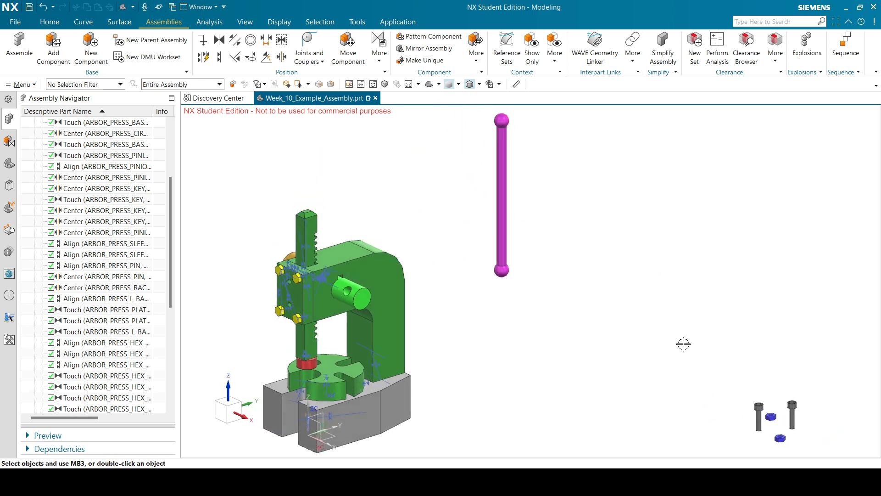
scroll(775, 422, "up", 2)
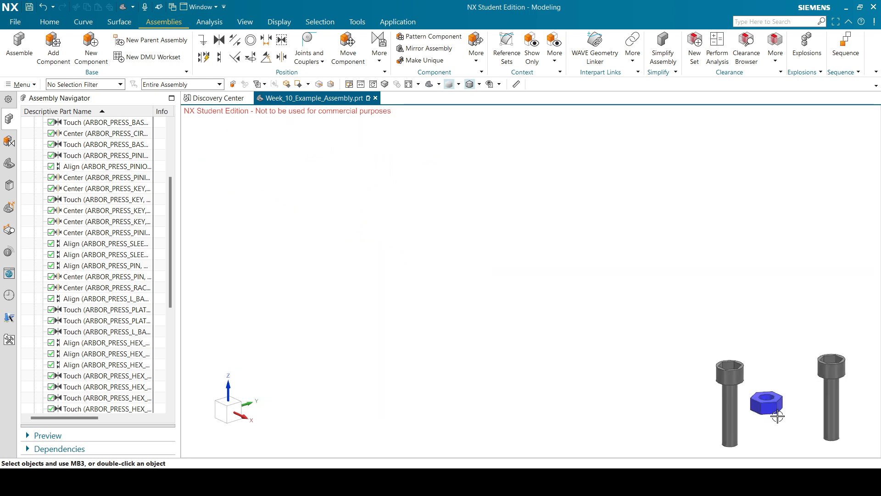
scroll(778, 395, "down", 3)
scroll(345, 282, "up", 2)
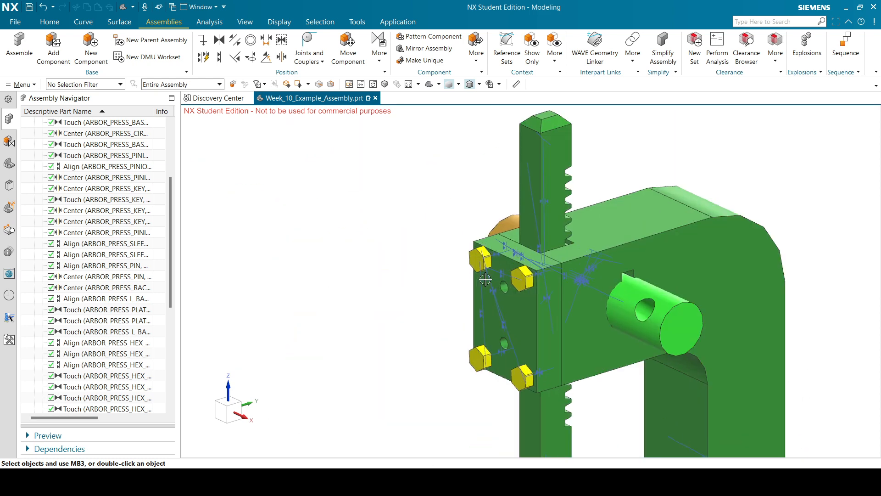
scroll(485, 282, "up", 3)
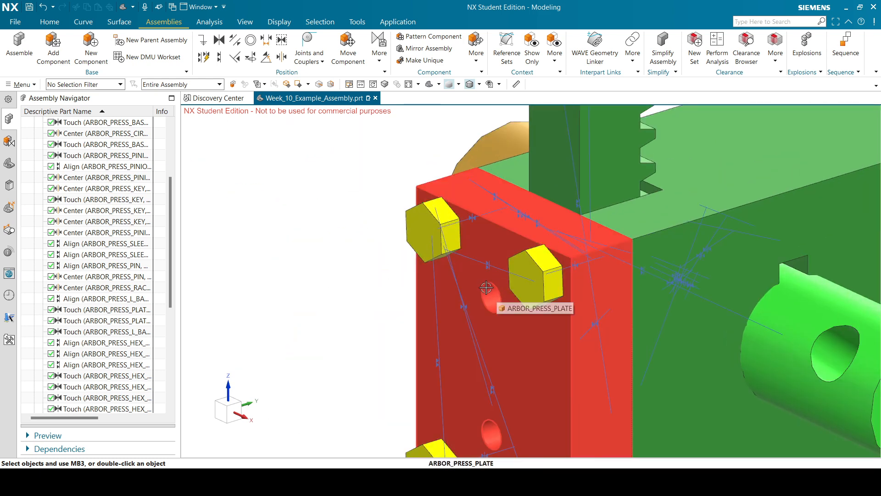
scroll(470, 267, "down", 6)
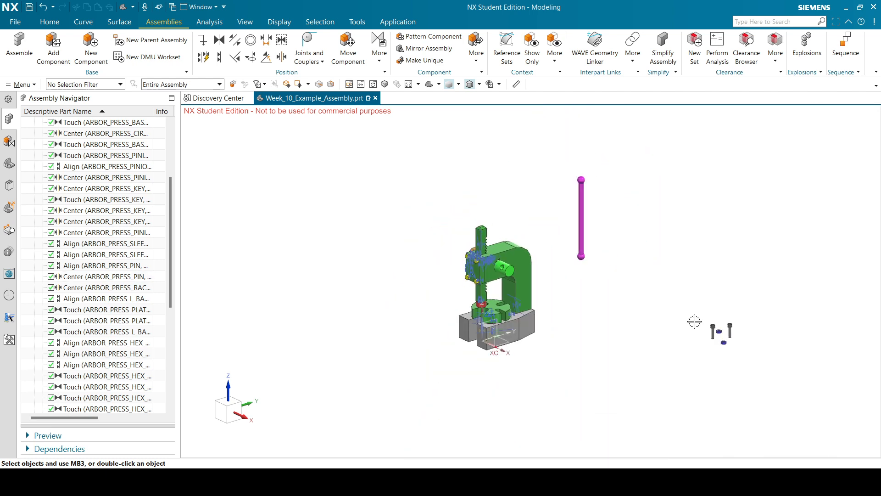
scroll(693, 319, "up", 4)
scroll(723, 333, "down", 4)
scroll(505, 275, "up", 5)
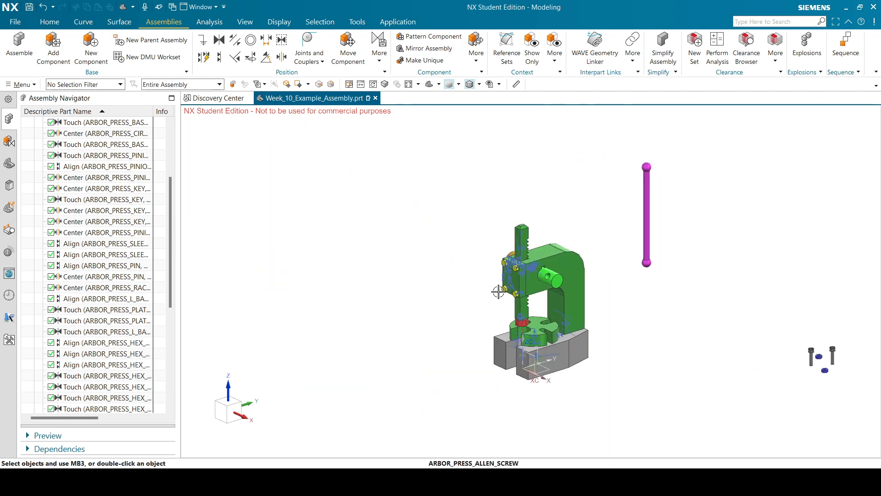
scroll(551, 218, "down", 4)
scroll(547, 197, "up", 5)
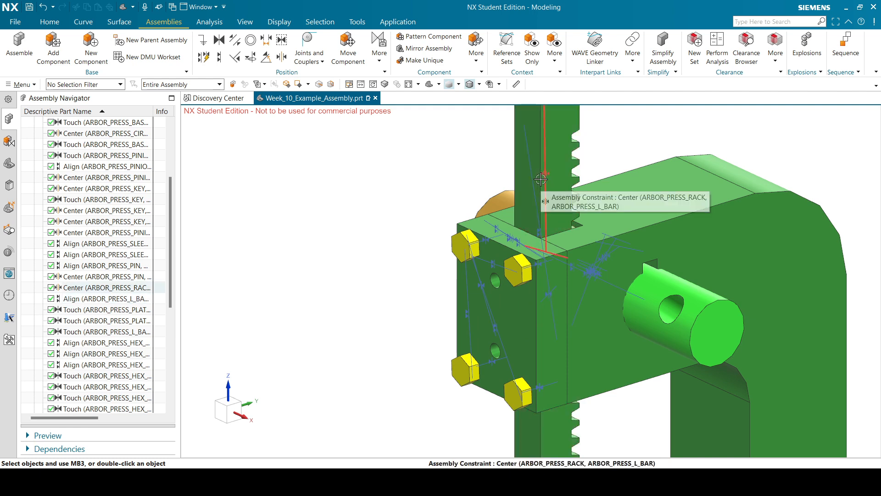
scroll(475, 181, "down", 2)
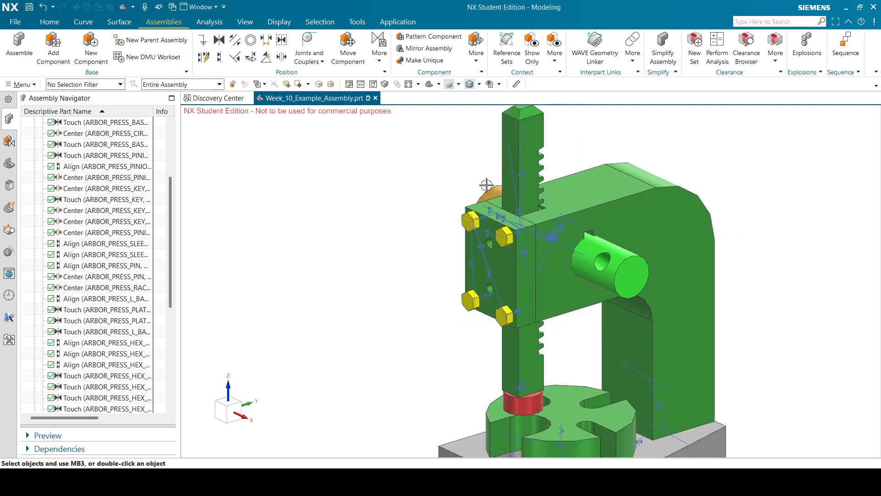
scroll(487, 184, "down", 4)
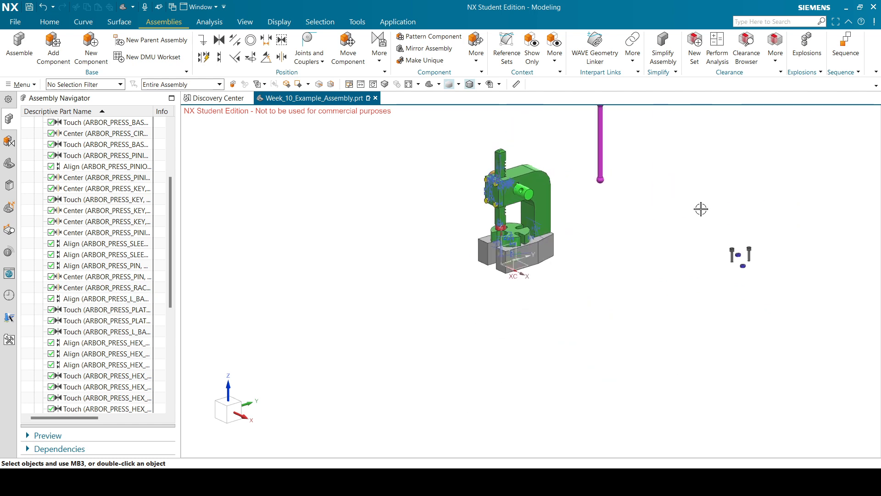
scroll(598, 230, "up", 1)
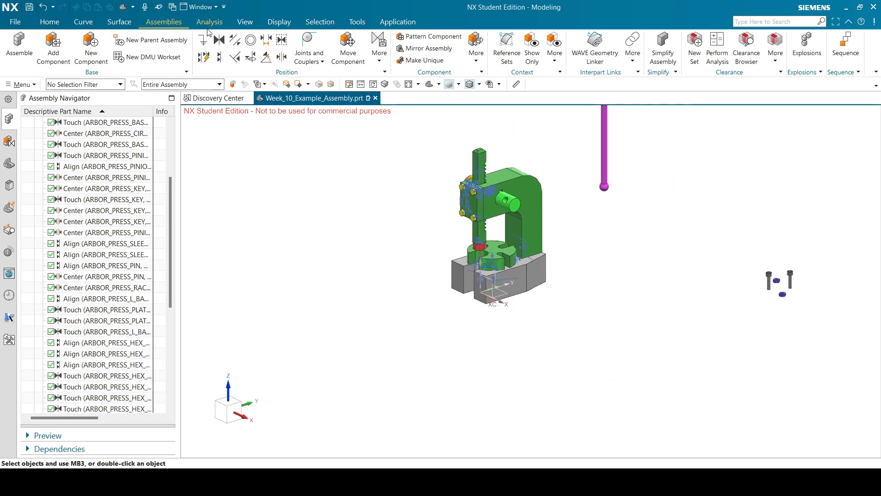
Align a face of the first Allen screw with the other screw's face.
left_click(217, 56)
scroll(635, 248, "down", 3)
scroll(730, 248, "up", 5)
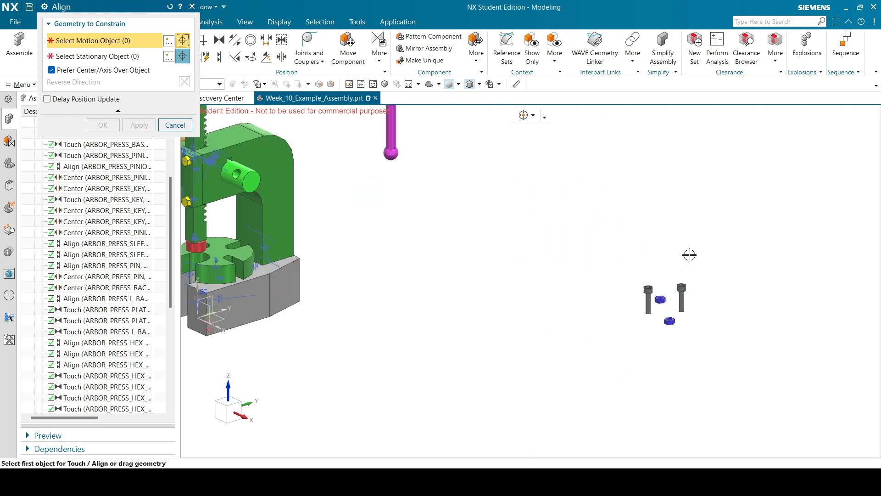
scroll(681, 295, "up", 5)
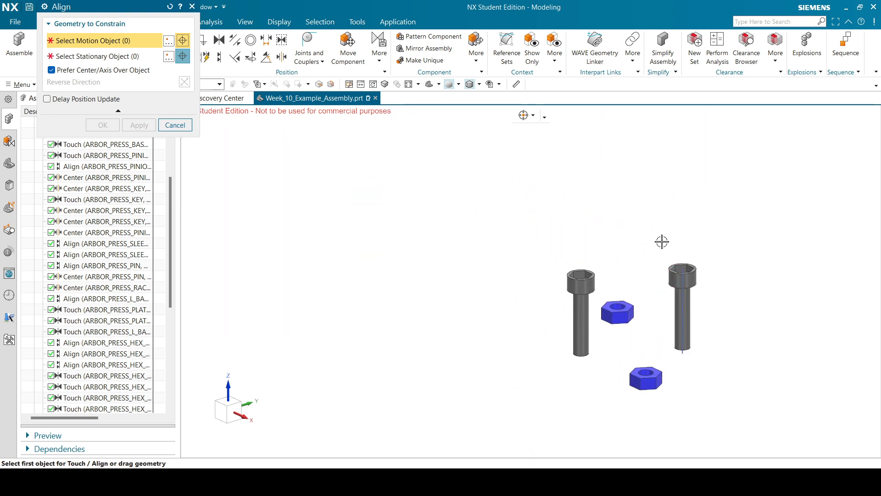
scroll(581, 275, "up", 2)
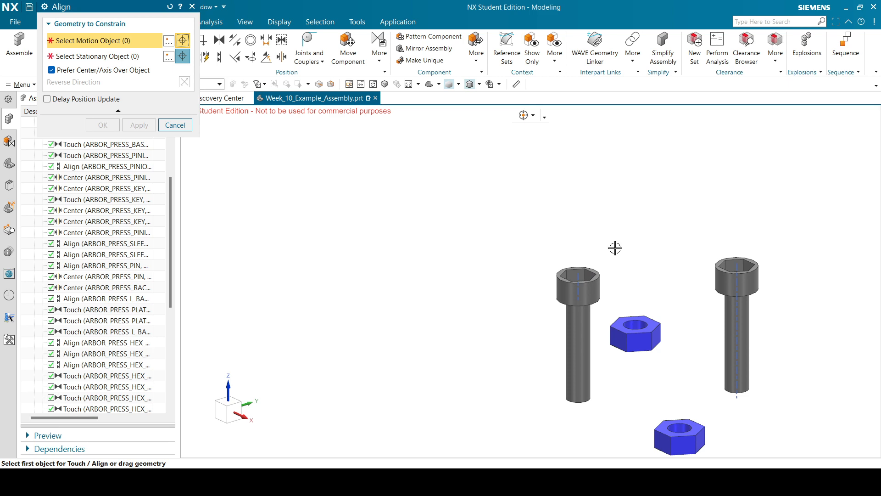
scroll(635, 253, "down", 10)
scroll(473, 234, "up", 8)
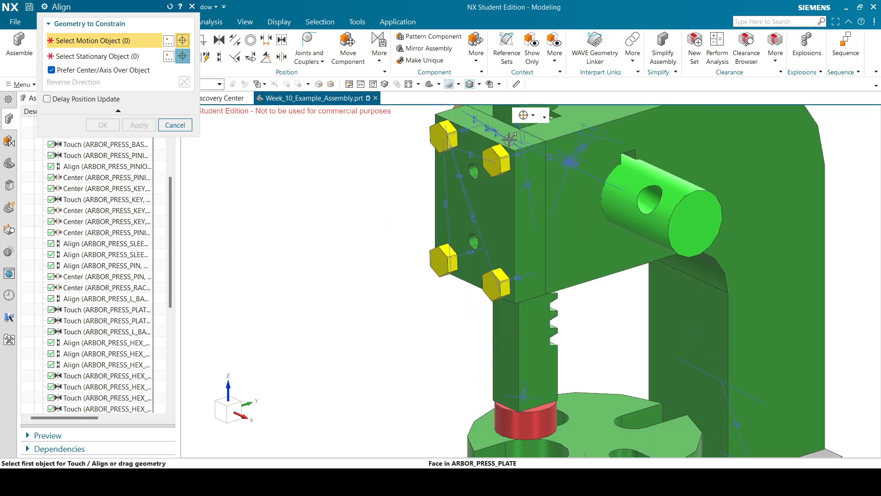
scroll(362, 191, "down", 8)
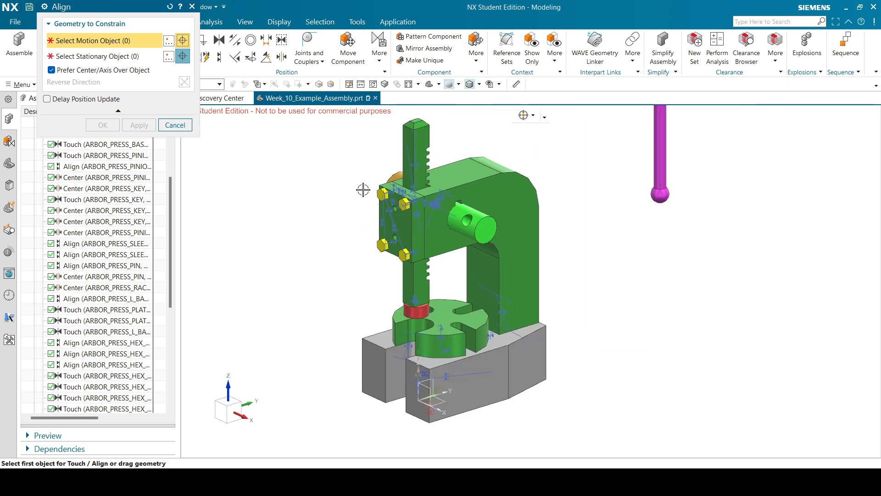
scroll(667, 254, "up", 8)
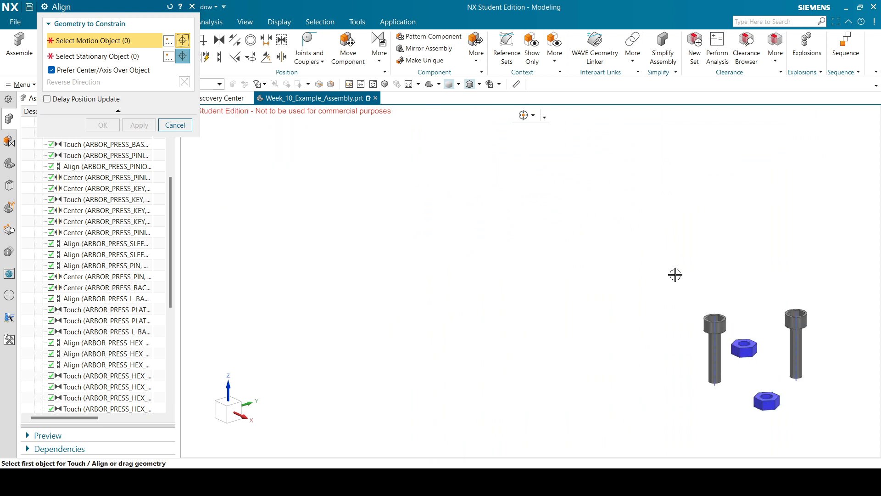
scroll(692, 285, "up", 3)
scroll(698, 295, "up", 6)
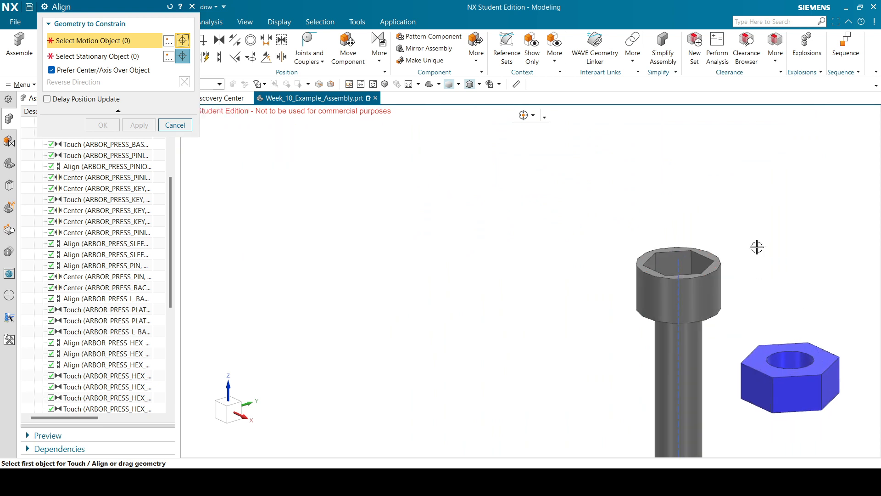
scroll(668, 237, "down", 5)
middle_click_drag(668, 235, 721, 225)
scroll(714, 295, "up", 5)
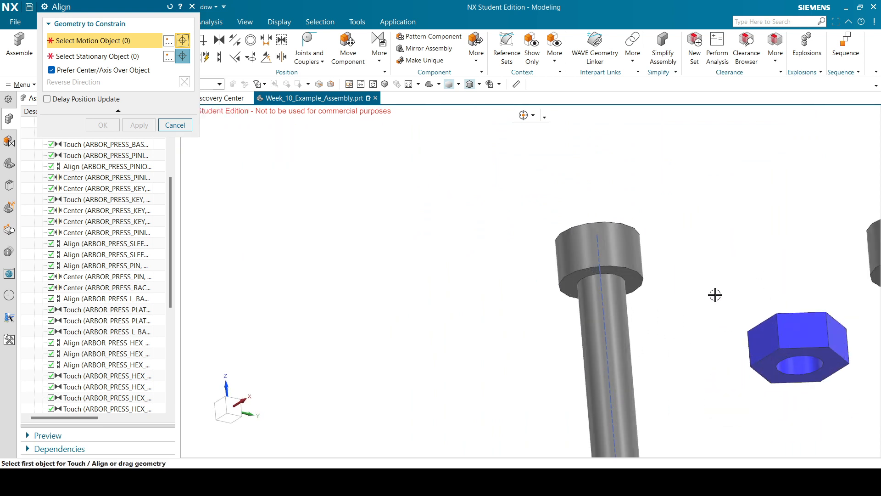
left_click(606, 269)
scroll(605, 270, "down", 5)
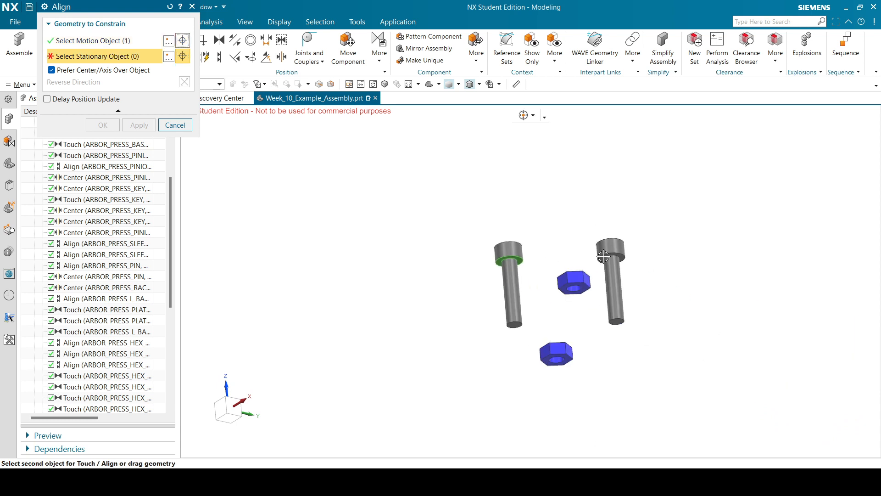
scroll(619, 246, "up", 5)
left_click(619, 246)
left_click(139, 125)
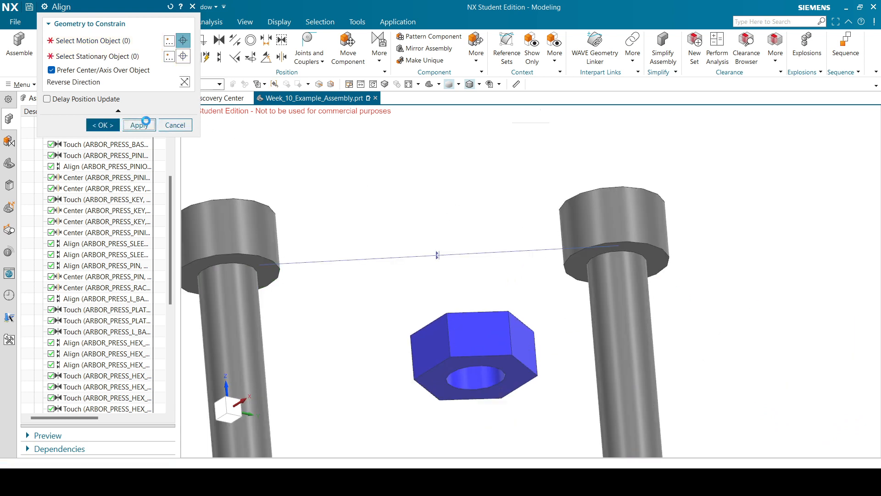
Align the lower nut's face with the upper nut's face.
scroll(542, 184, "down", 3)
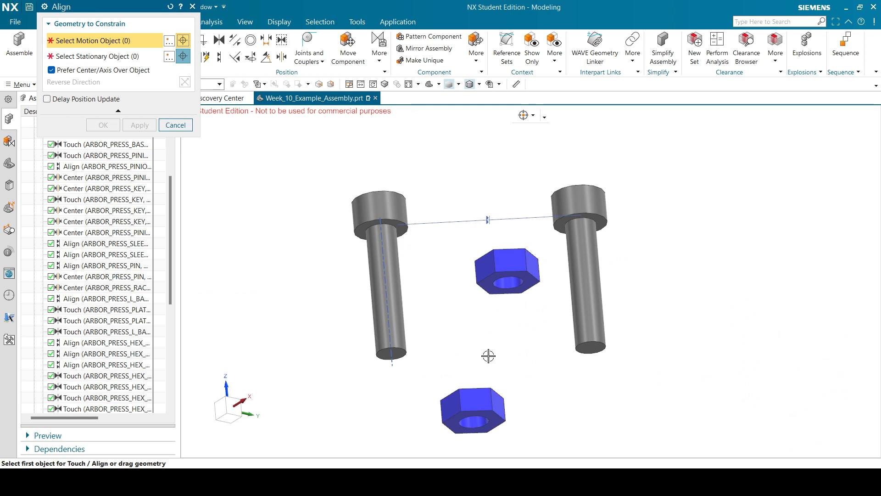
left_click(490, 413)
left_click(493, 281)
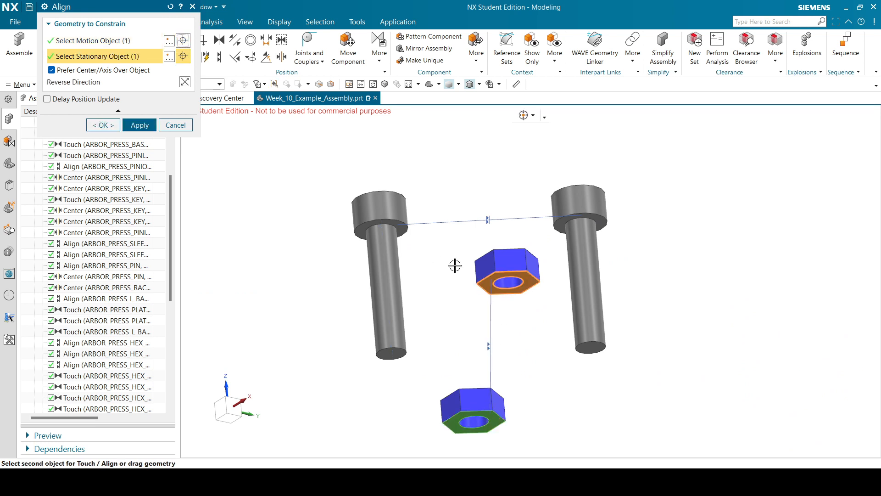
left_click(156, 125)
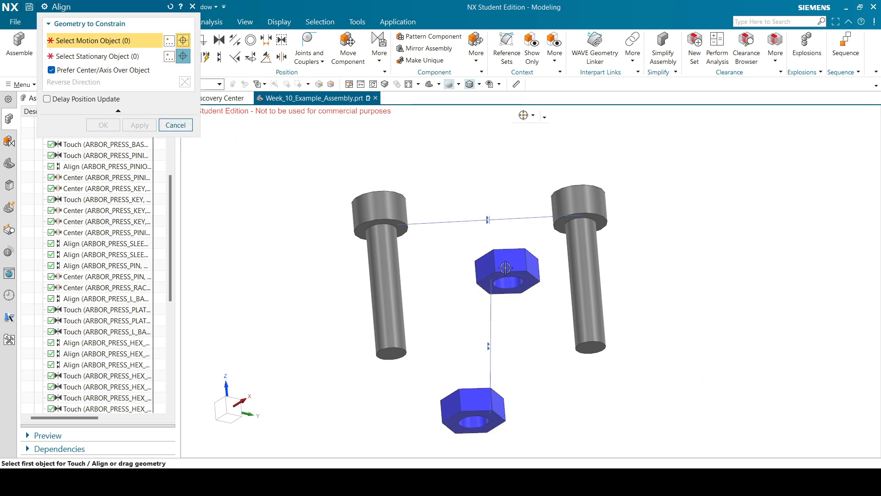
Line up the left screw with the upper nut's hole and the right screw with the lower nut's hole.
left_click(405, 257)
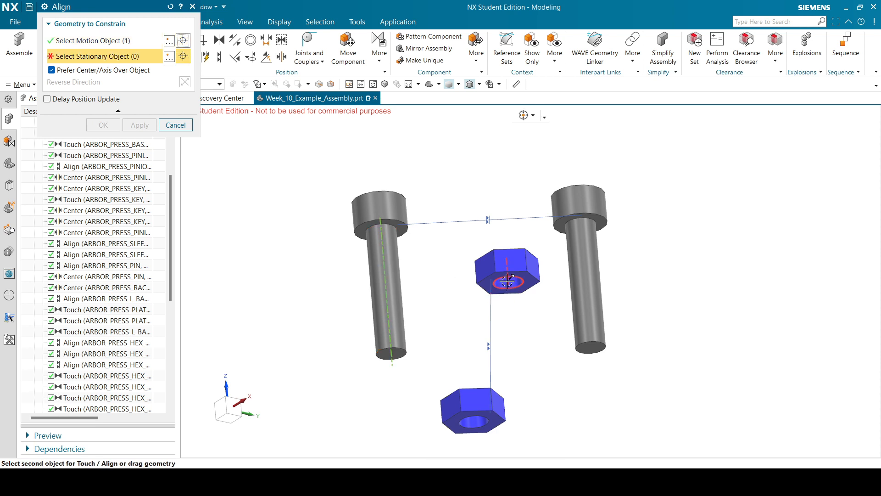
left_click(507, 281)
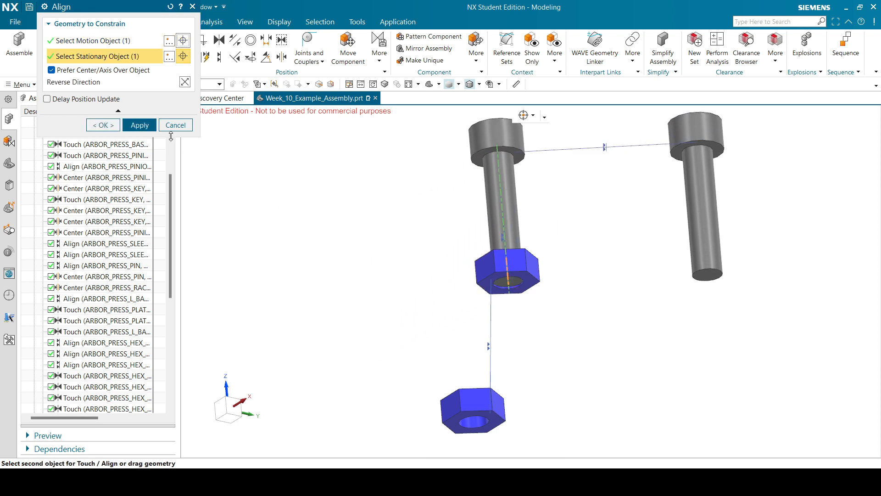
left_click(140, 125)
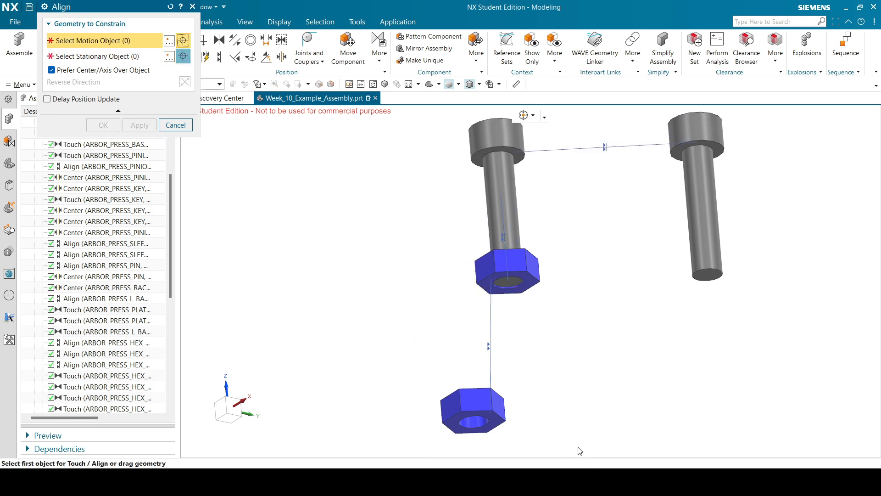
left_click(705, 257)
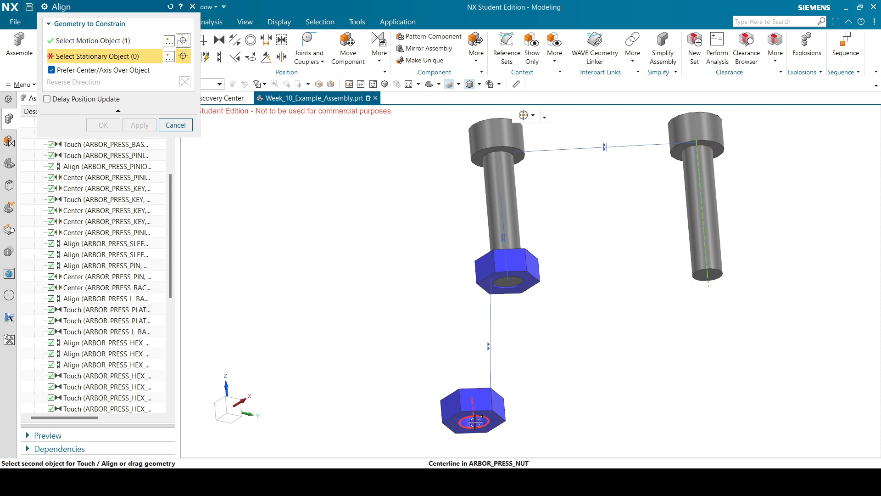
left_click(472, 421)
left_click(139, 125)
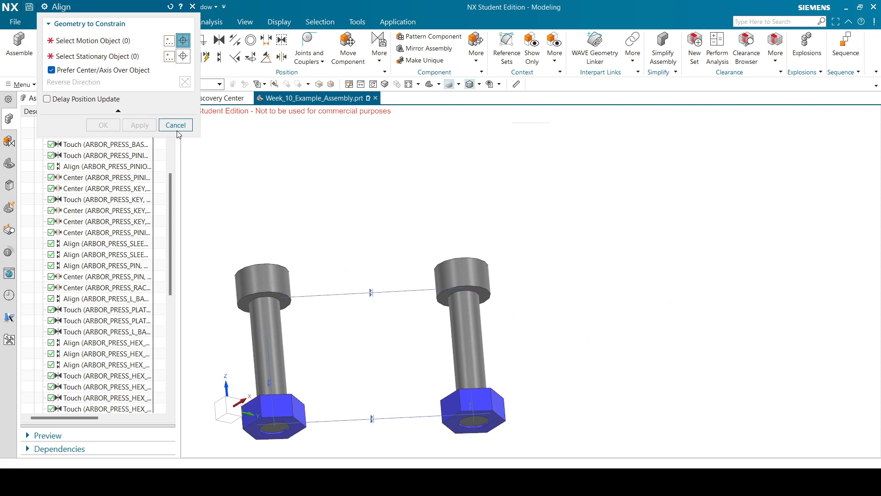
Align the left screw's axis with a press plate hole, reversing direction.
scroll(463, 253, "up", 3)
left_click(406, 274)
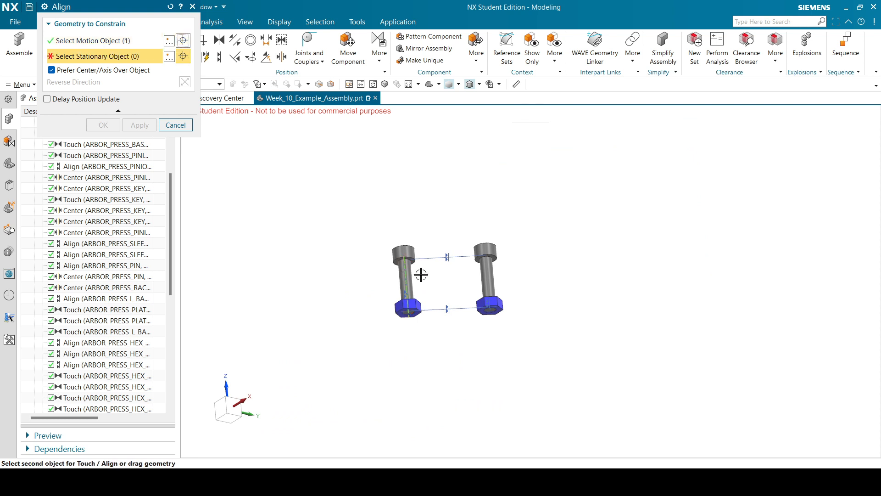
scroll(415, 269, "up", 5)
scroll(360, 262, "down", 8)
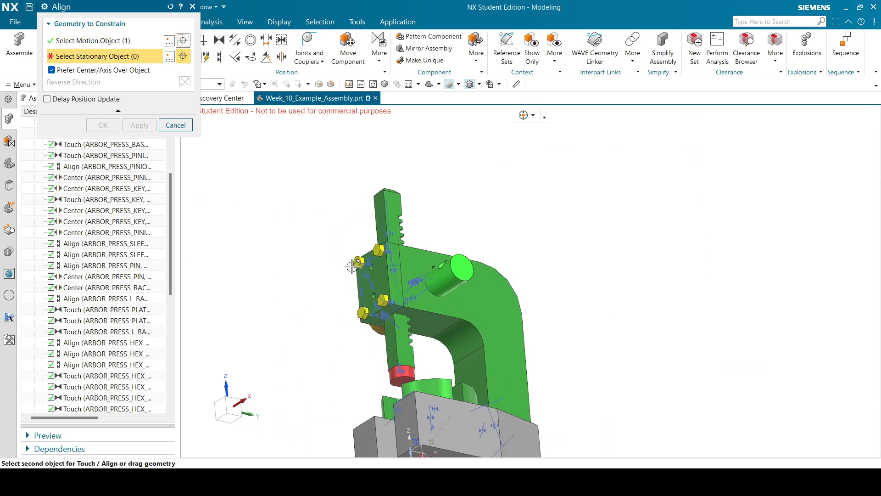
left_click(390, 266)
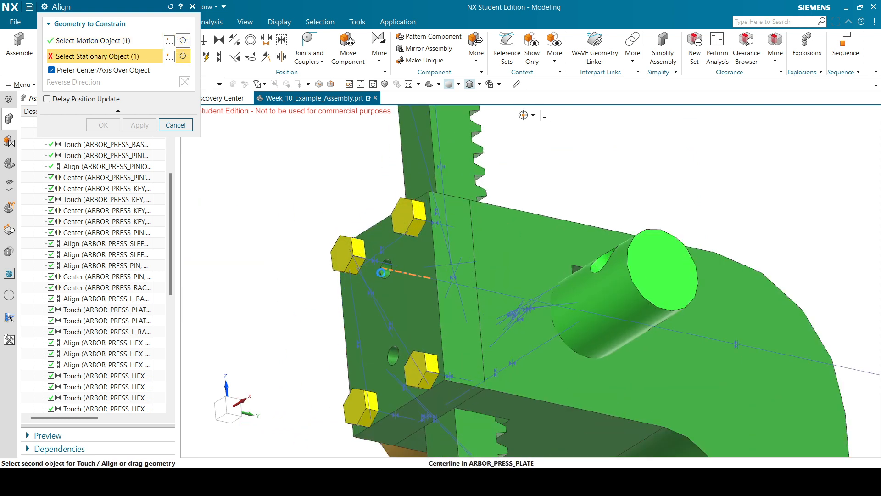
scroll(290, 232, "up", 5)
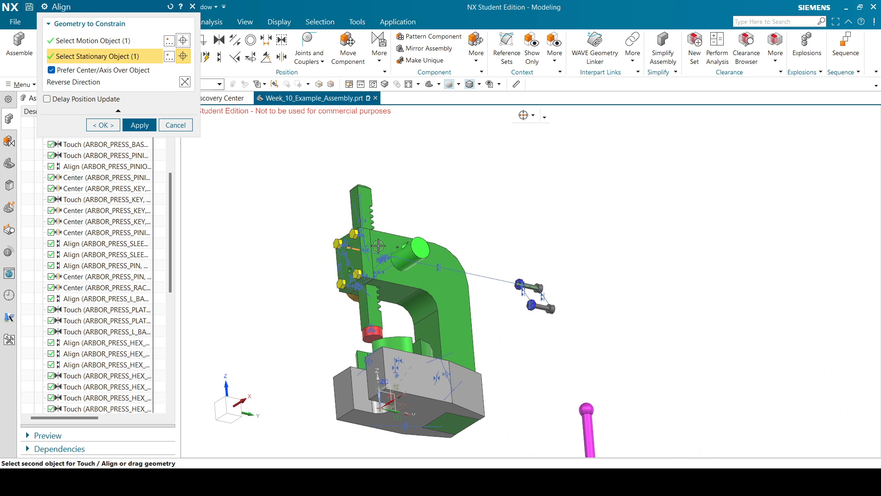
left_click(186, 81)
scroll(443, 228, "up", 4)
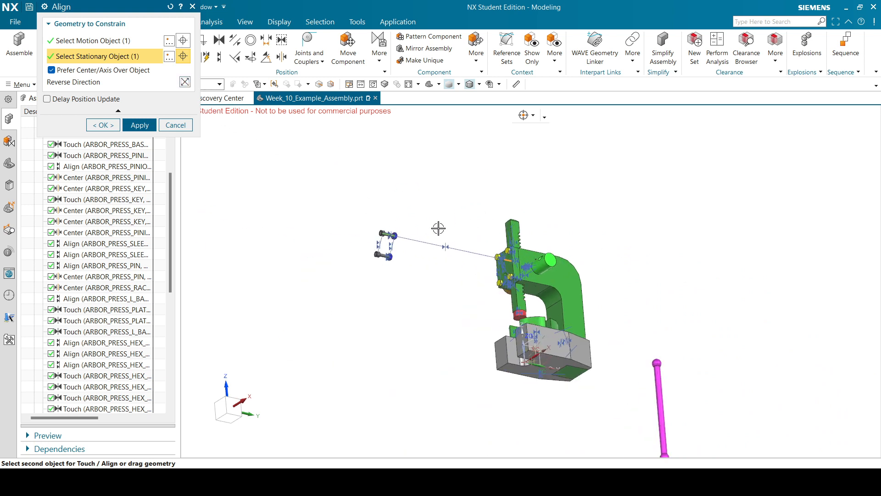
left_click(155, 126)
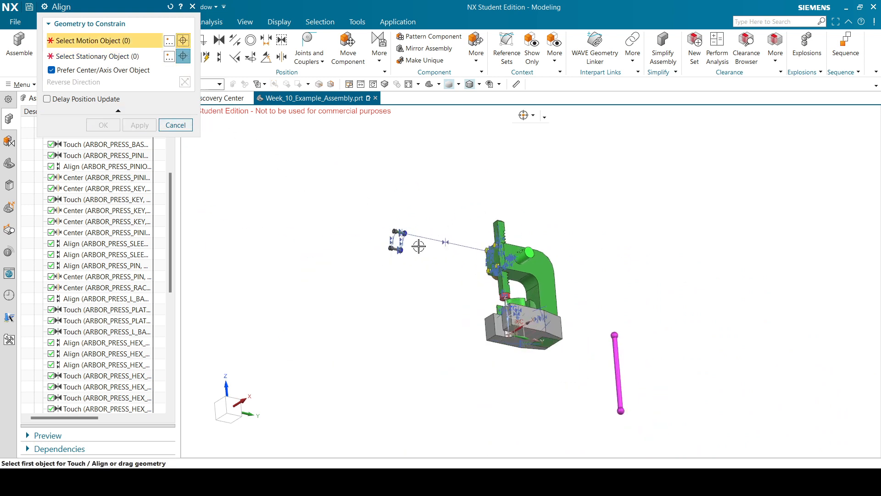
Align the second screw's axis with the other plate hole, direction flipped.
scroll(404, 240, "down", 5)
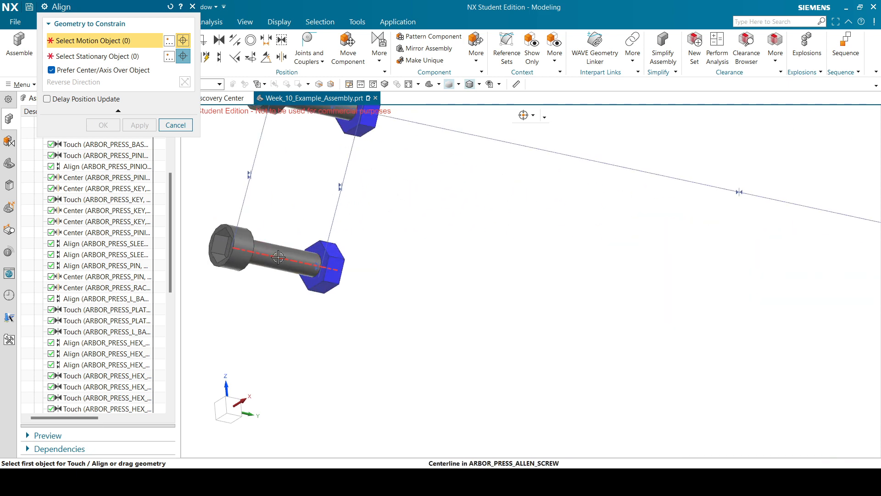
left_click(280, 255)
scroll(372, 199, "up", 3)
scroll(537, 238, "down", 6)
scroll(536, 237, "down", 3)
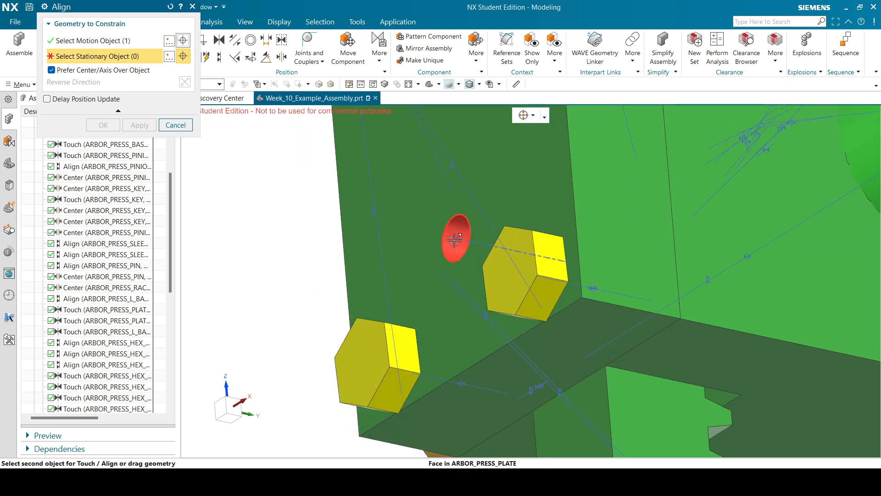
left_click(459, 238)
scroll(459, 243, "up", 5)
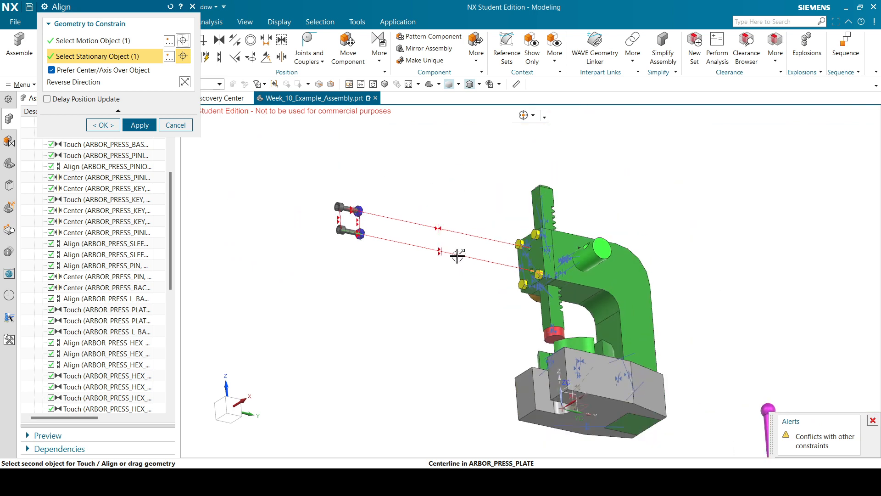
left_click(188, 87)
left_click(145, 126)
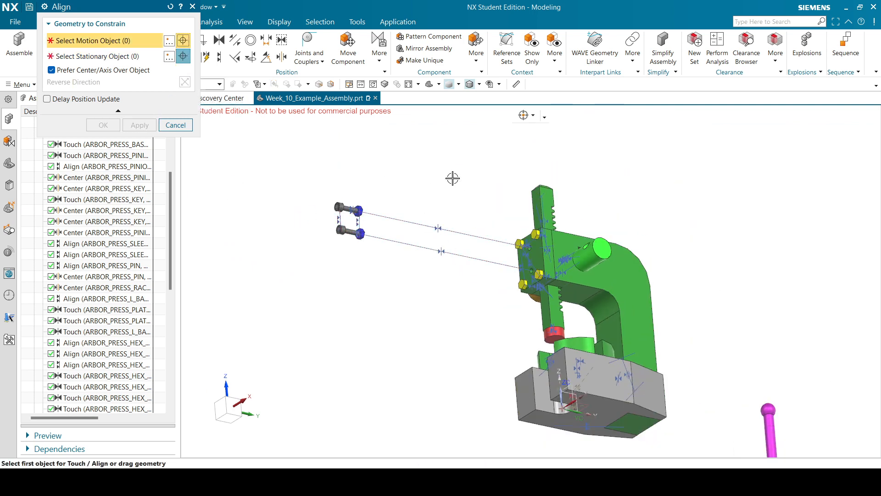
Seat the nut face against the press plate.
middle_click_drag(453, 178, 374, 199)
scroll(374, 216, "down", 5)
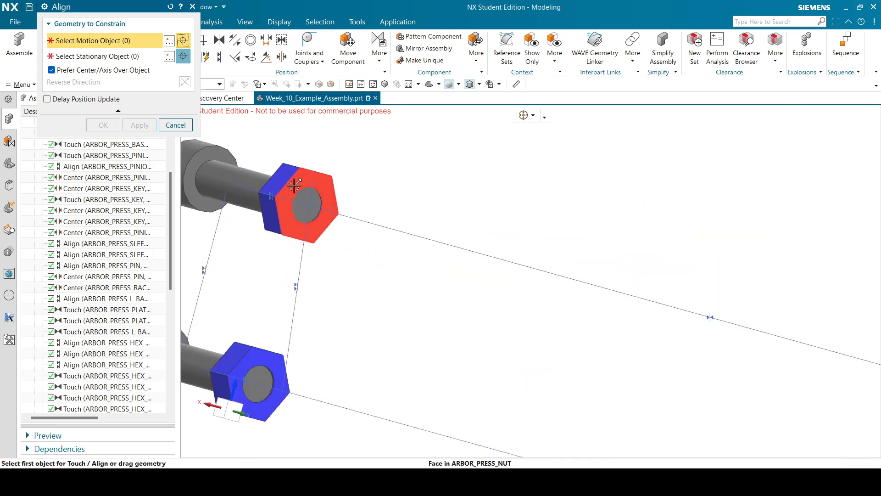
left_click(295, 183)
scroll(525, 177, "up", 5)
middle_click_drag(525, 177, 606, 197)
scroll(709, 282, "down", 3)
left_click(709, 282)
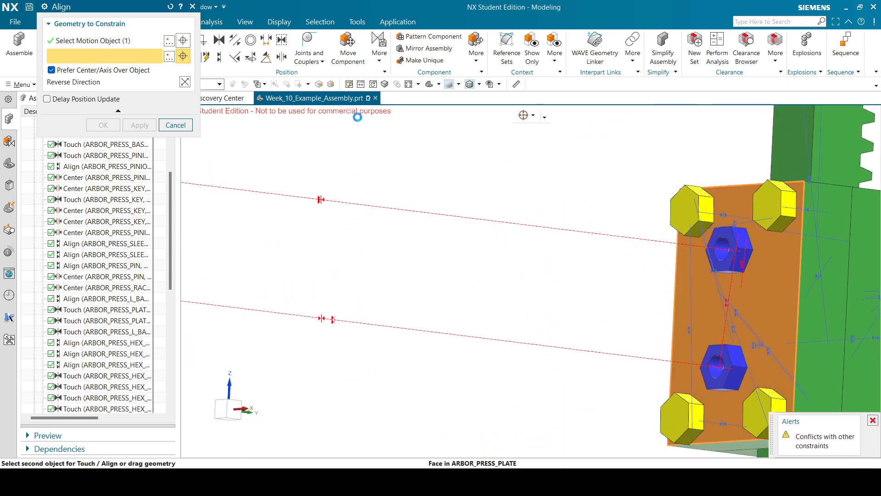
left_click(139, 125)
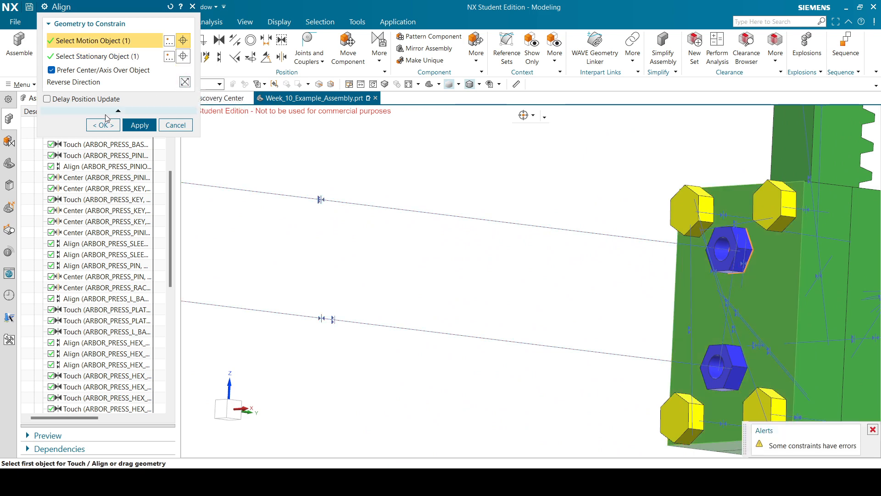
left_click(140, 125)
scroll(490, 175, "up", 5)
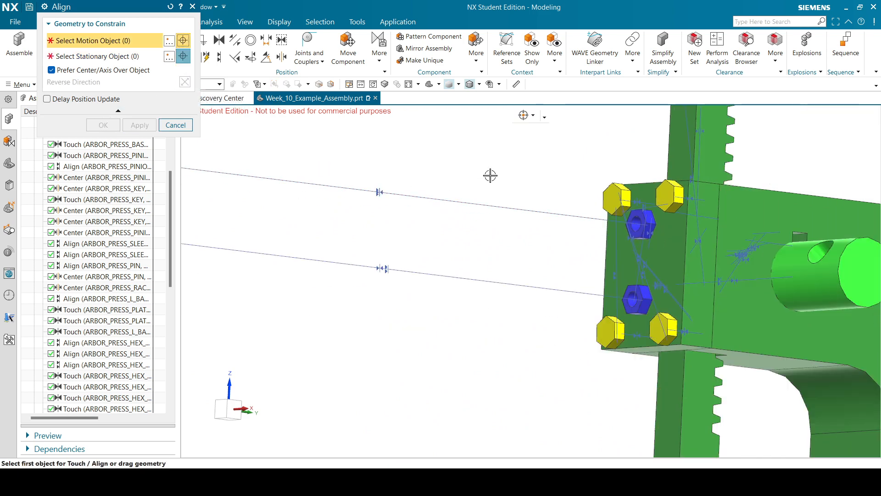
scroll(597, 204, "down", 2)
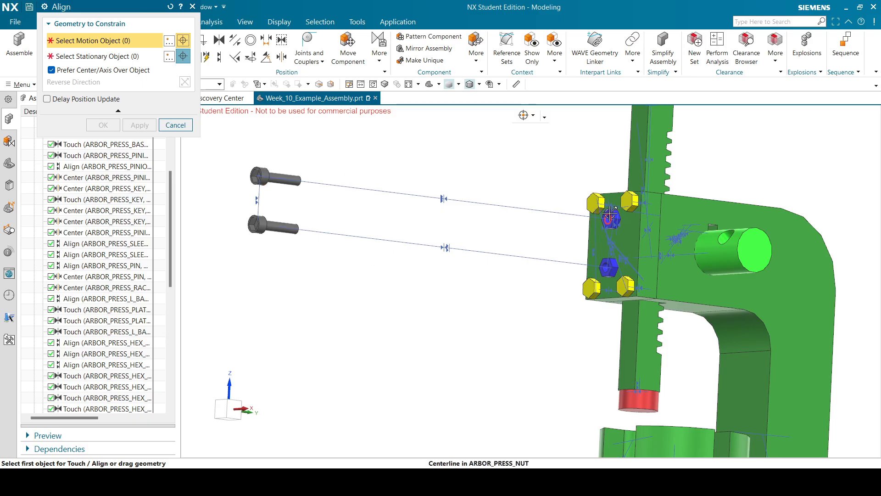
Align a bolt's end face with the rack face and close the Align dialog.
middle_click_drag(338, 189, 536, 210)
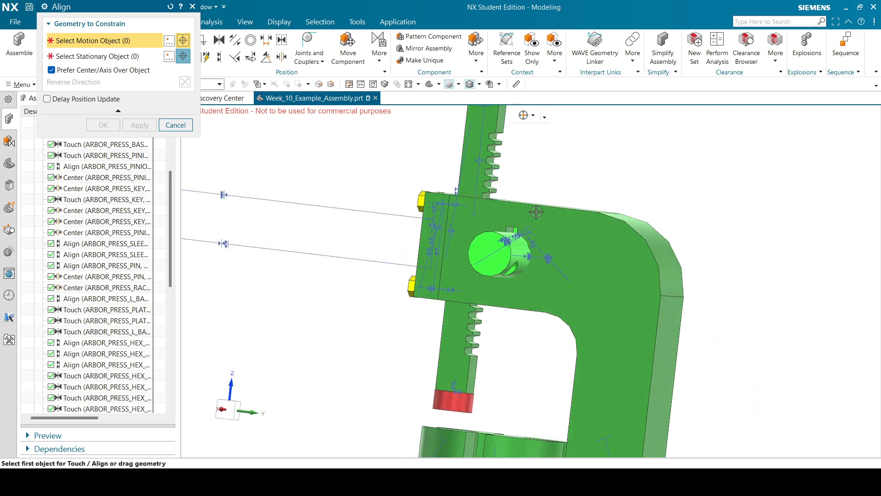
scroll(578, 214, "down", 5)
scroll(410, 184, "up", 6)
scroll(403, 269, "up", 6)
left_click(459, 214)
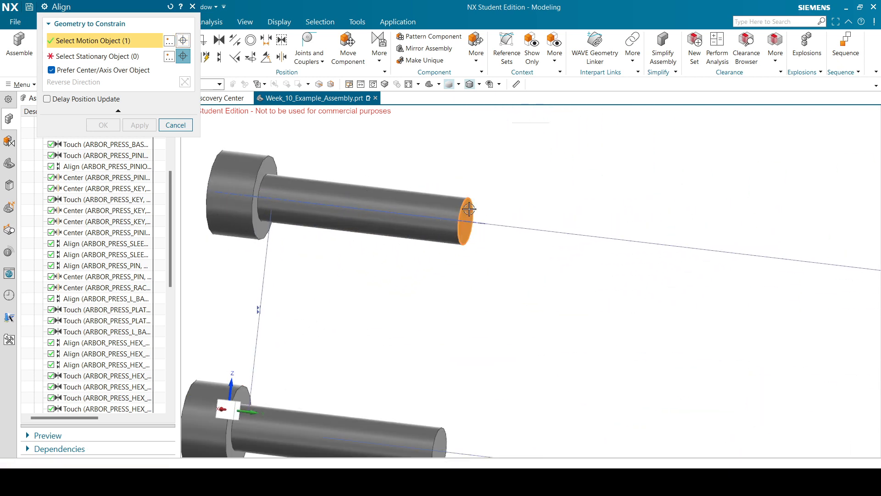
scroll(460, 215, "down", 6)
scroll(463, 246, "down", 4)
middle_click_drag(557, 163, 620, 173)
middle_click_drag(798, 219, 794, 211)
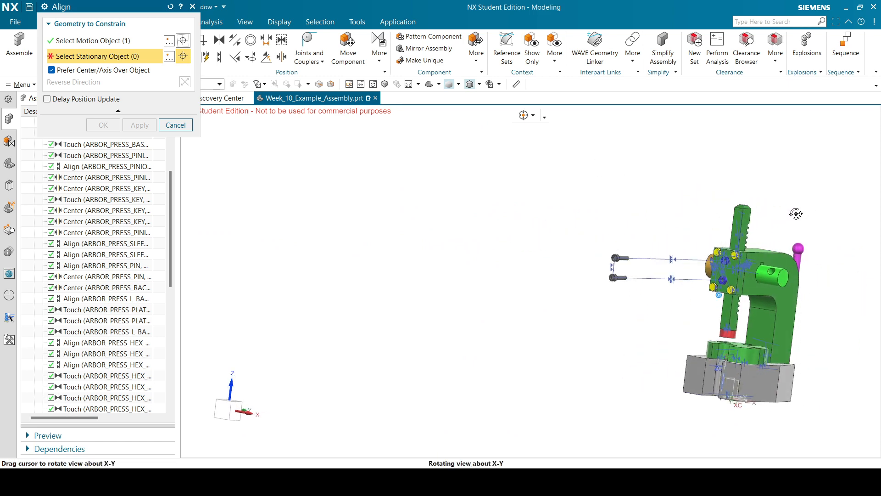
scroll(794, 211, "up", 5)
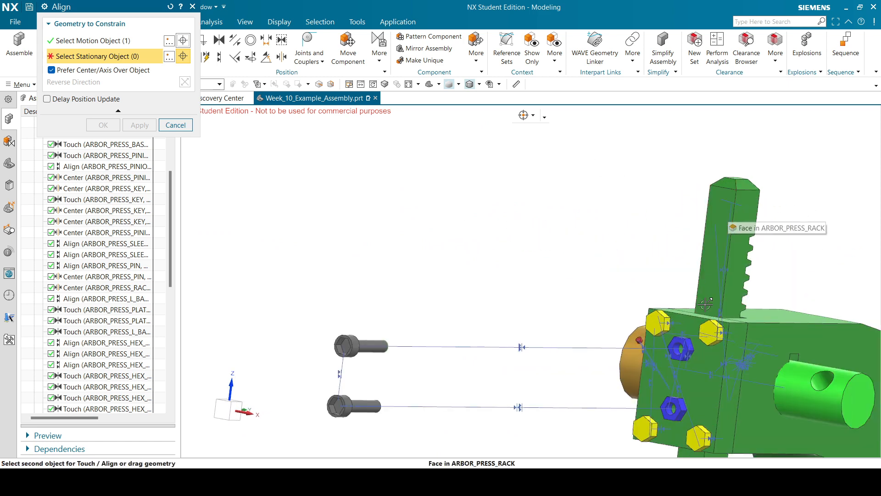
left_click(725, 219)
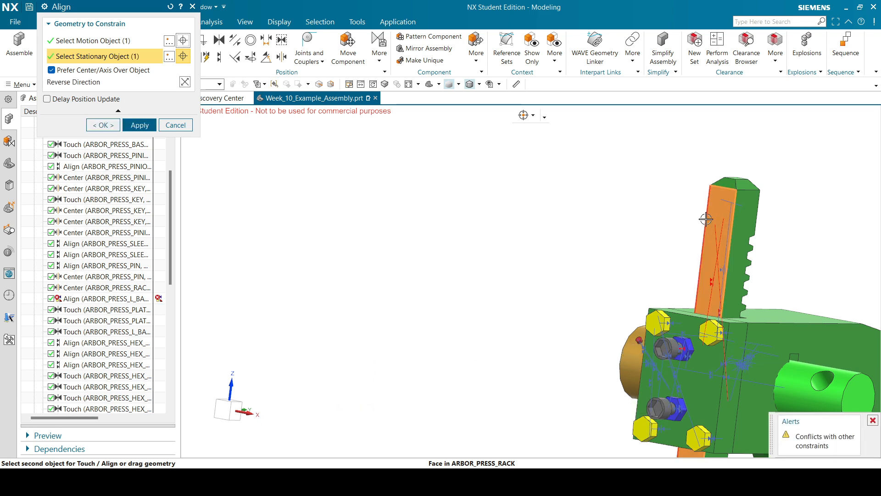
left_click(102, 125)
scroll(490, 239, "down", 5)
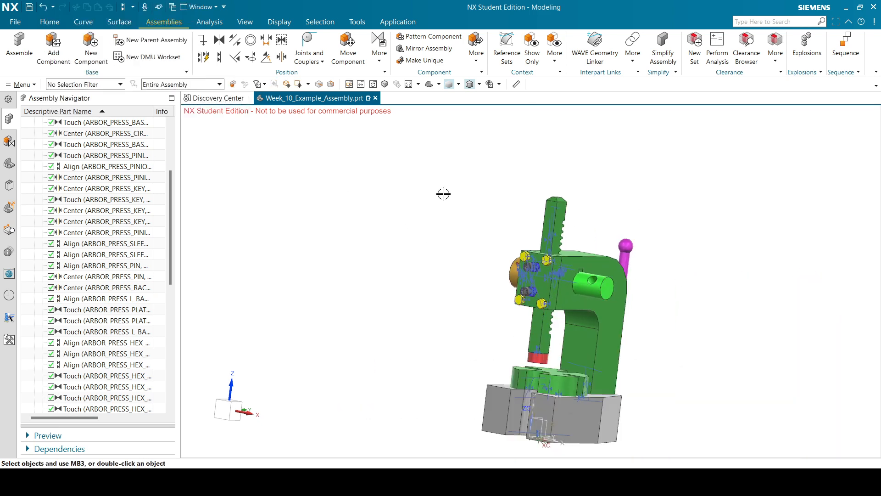
Save the arbor press assembly with Ctrl+S and switch to the Trimetric view.
scroll(77, 221, "down", 8)
scroll(82, 239, "up", 12)
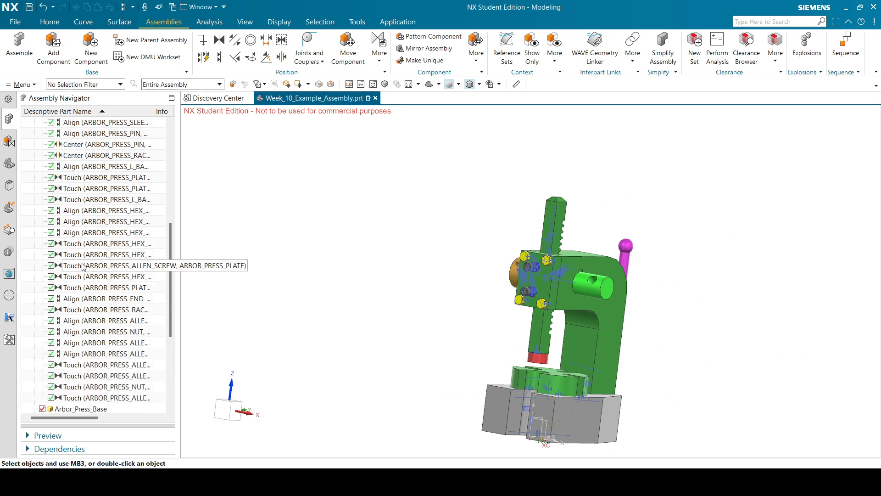
scroll(78, 197, "down", 1)
scroll(79, 197, "down", 9)
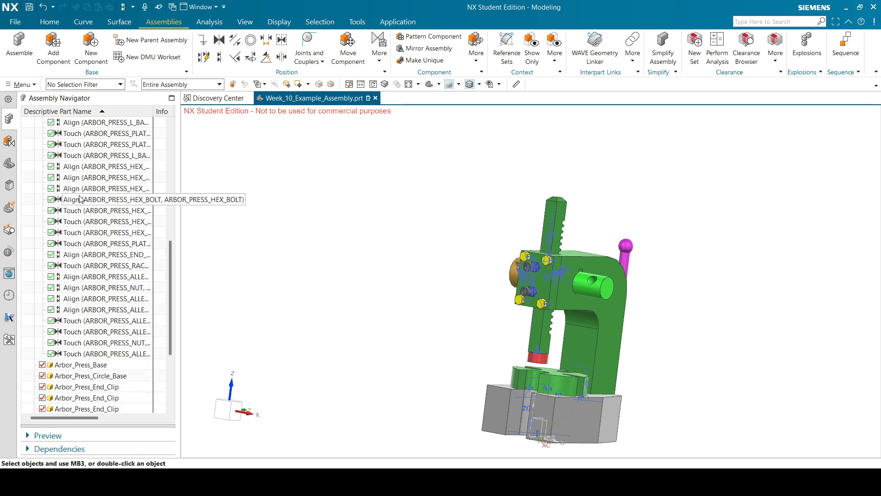
key("ctrl+s")
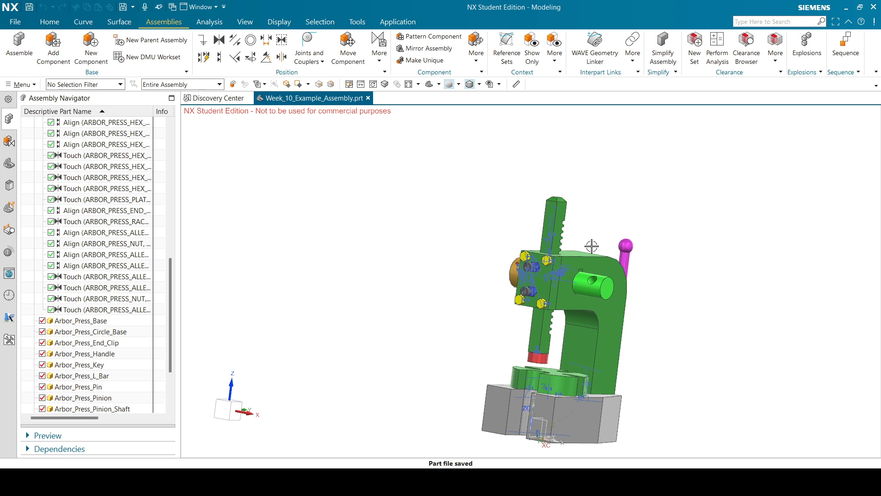
left_click(431, 84)
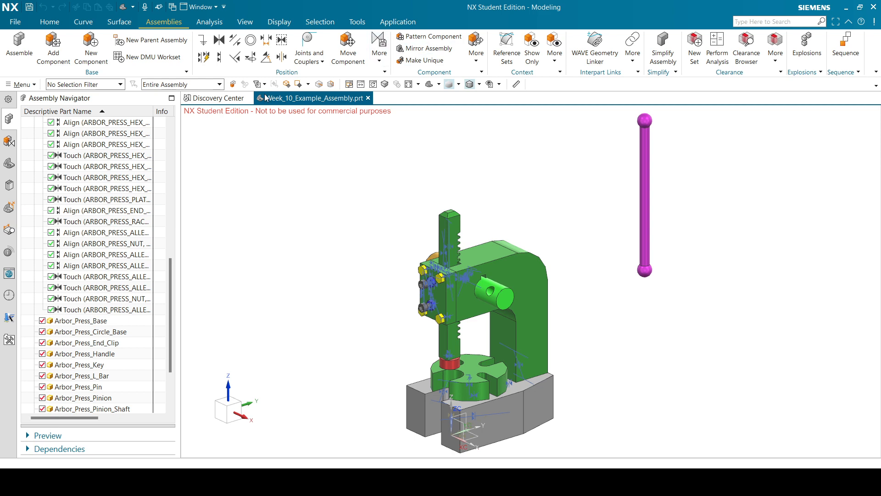
Align the handle's centerline with the pinion shaft's cross-hole centerline.
left_click(221, 56)
scroll(626, 207, "up", 4)
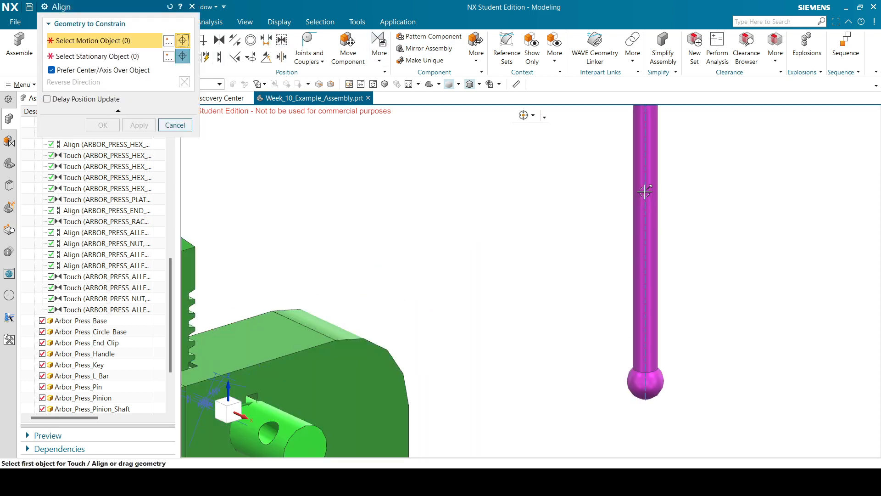
left_click(649, 167)
scroll(649, 167, "down", 4)
scroll(527, 251, "up", 7)
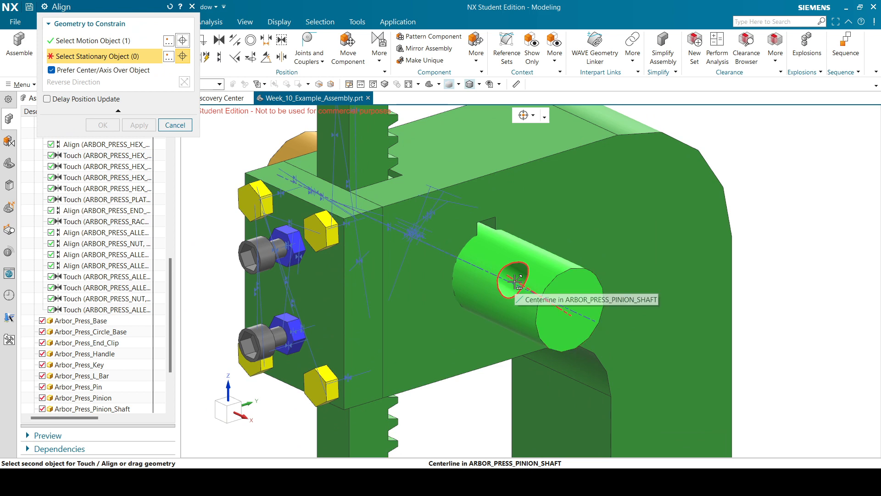
left_click(516, 280)
left_click(794, 135)
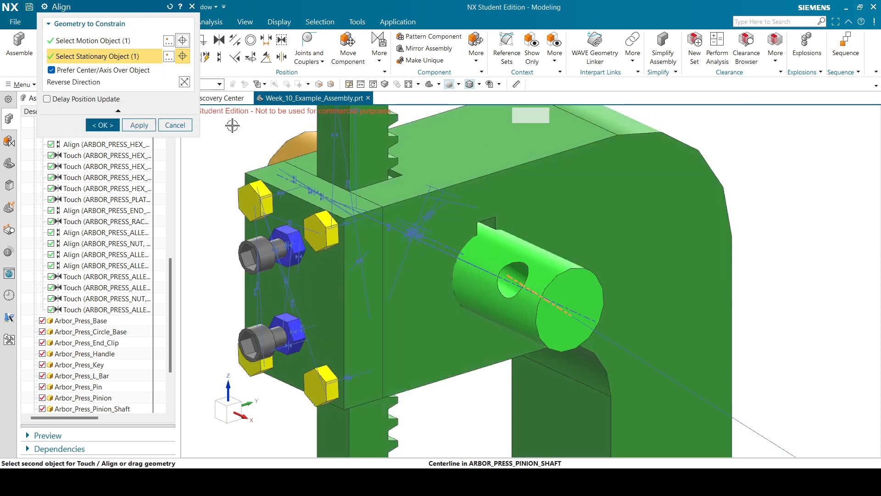
key("ctrl+f")
left_click(118, 126)
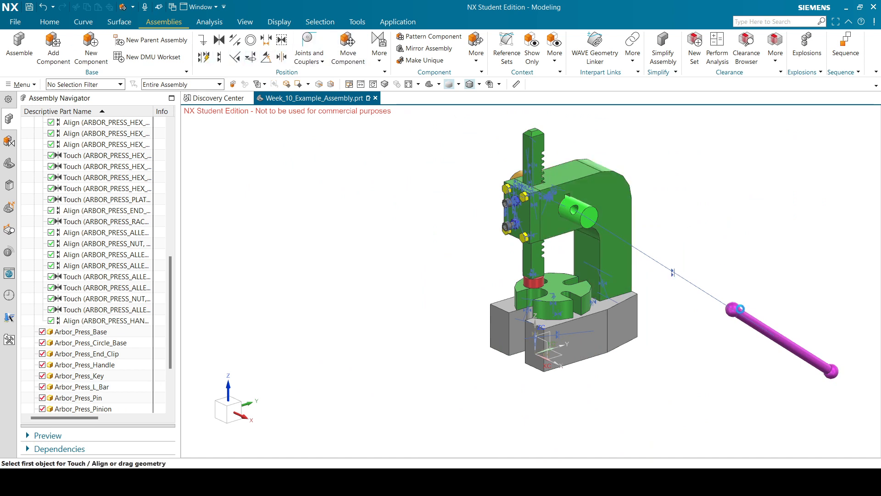
Move the handle along ZC through the cross hole into the press head.
left_click(740, 309)
left_click(137, 92)
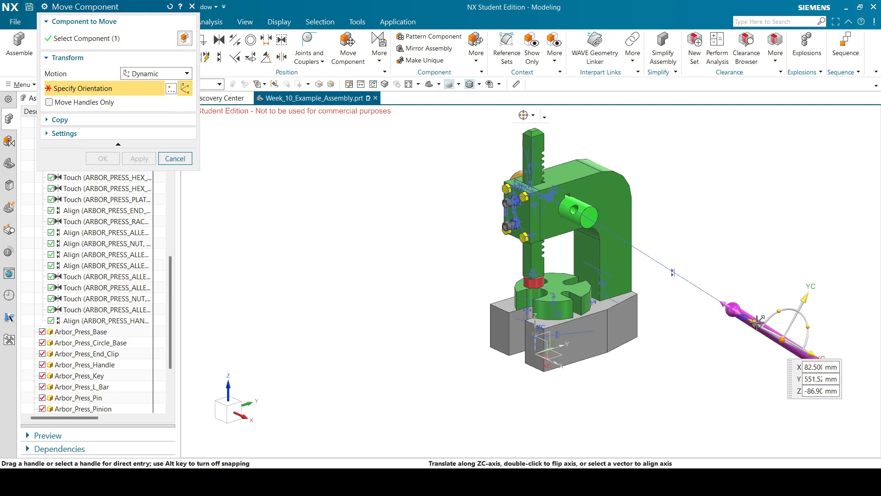
left_click_drag(762, 324, 529, 226)
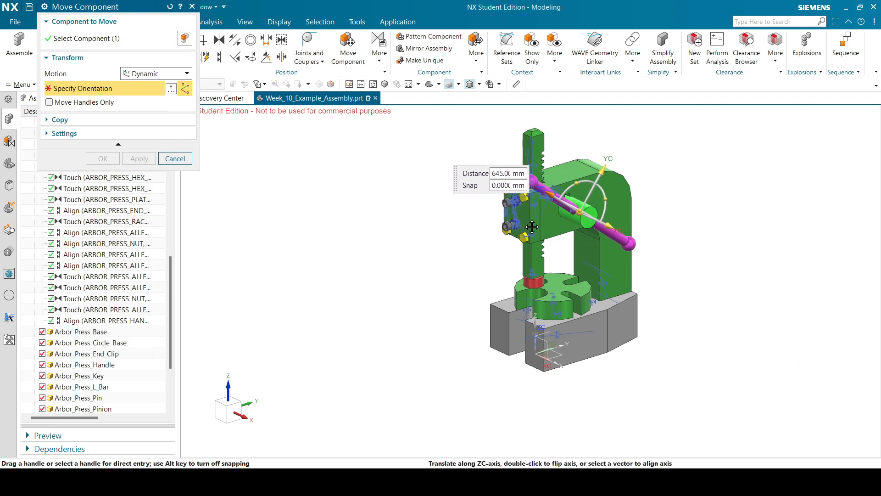
left_click(103, 158)
middle_click_drag(743, 208, 723, 200)
left_click(486, 160)
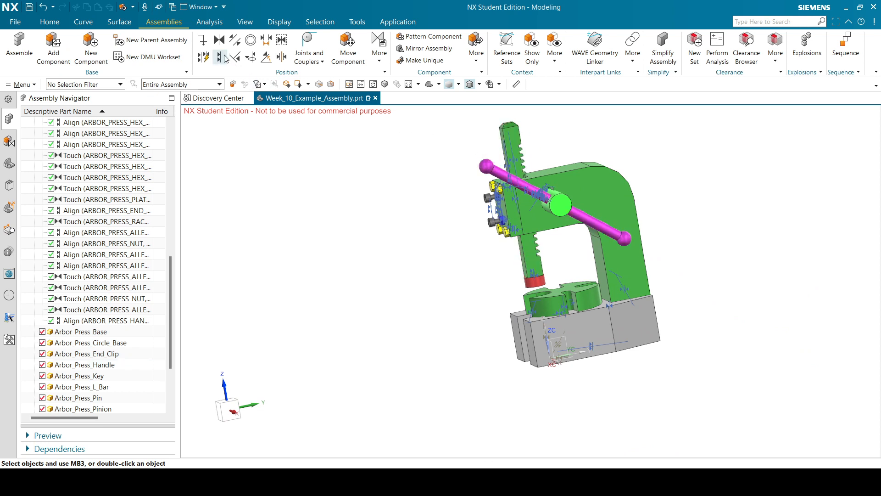
left_click(282, 58)
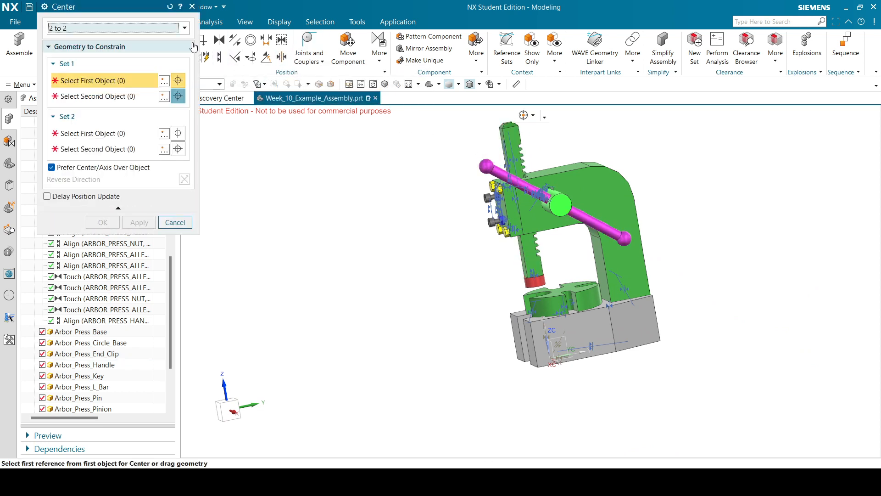
left_click(137, 28)
left_click(108, 51)
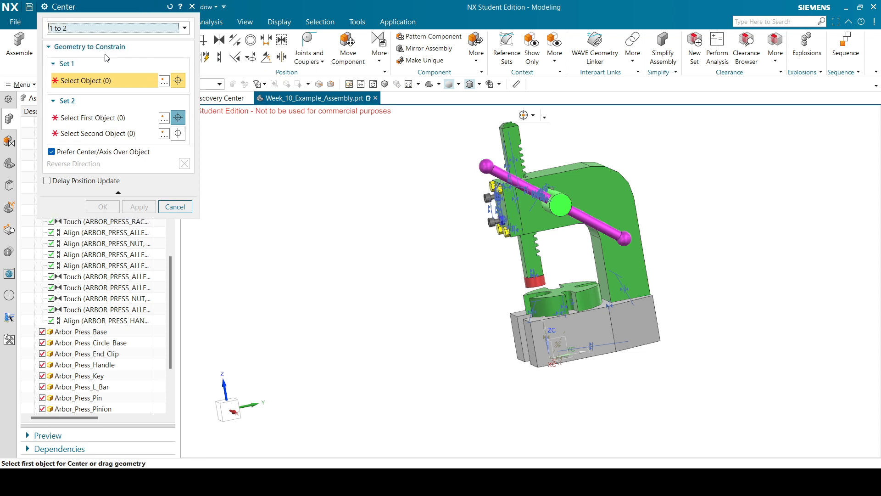
middle_click_drag(617, 163, 638, 170)
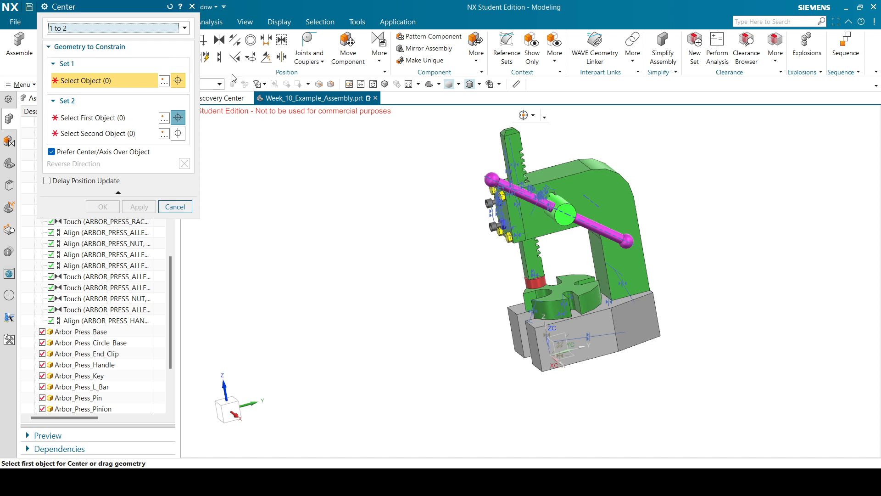
scroll(571, 194, "up", 4)
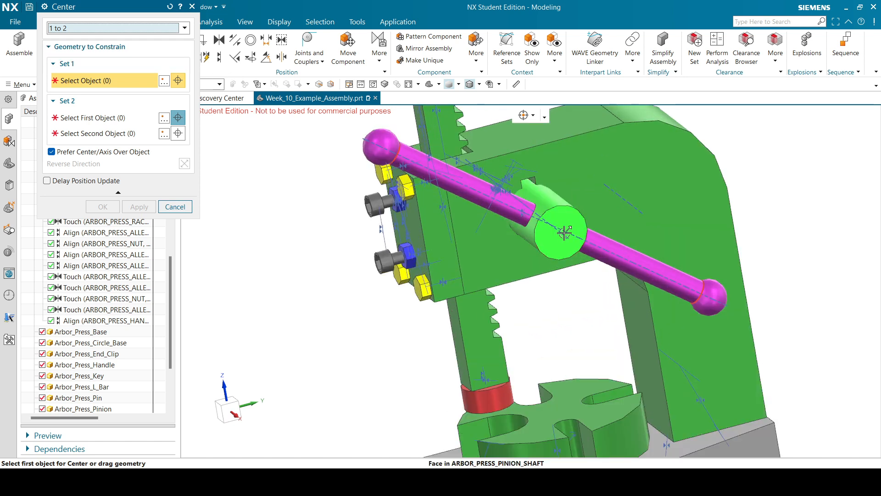
left_click(549, 205)
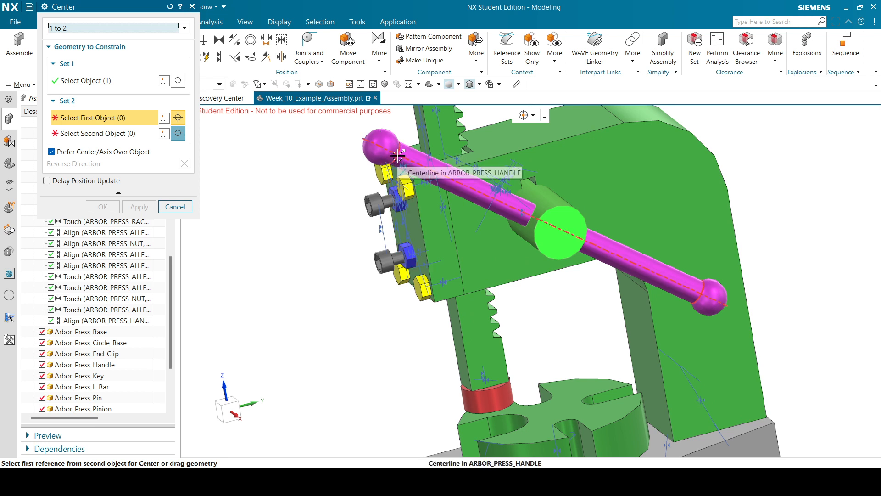
scroll(400, 150, "up", 5)
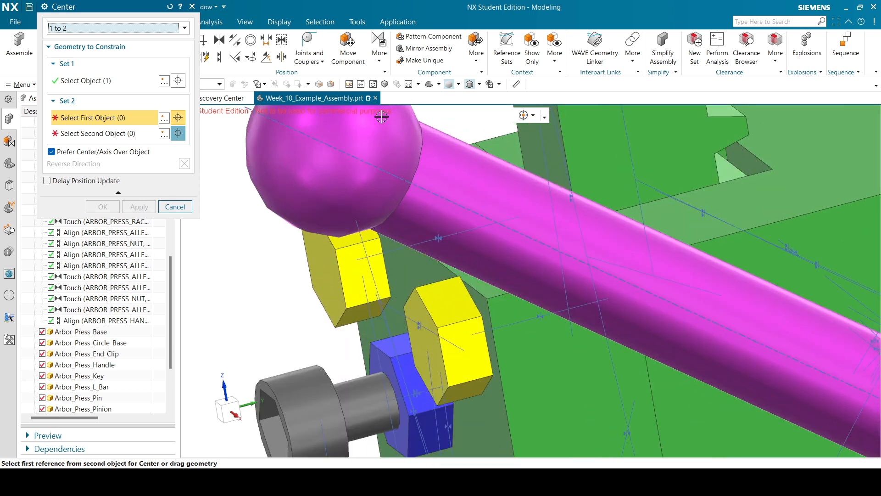
scroll(381, 117, "down", 7)
middle_click_drag(431, 149, 332, 123)
scroll(245, 116, "up", 5)
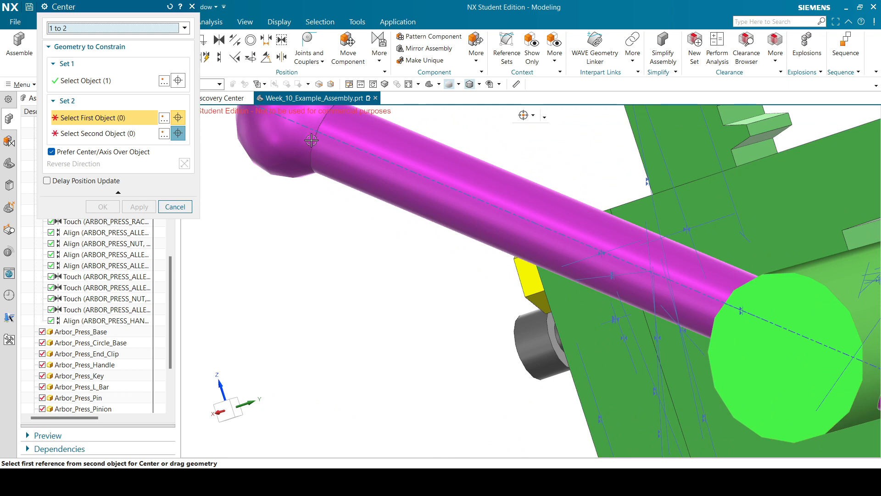
scroll(317, 135, "down", 4)
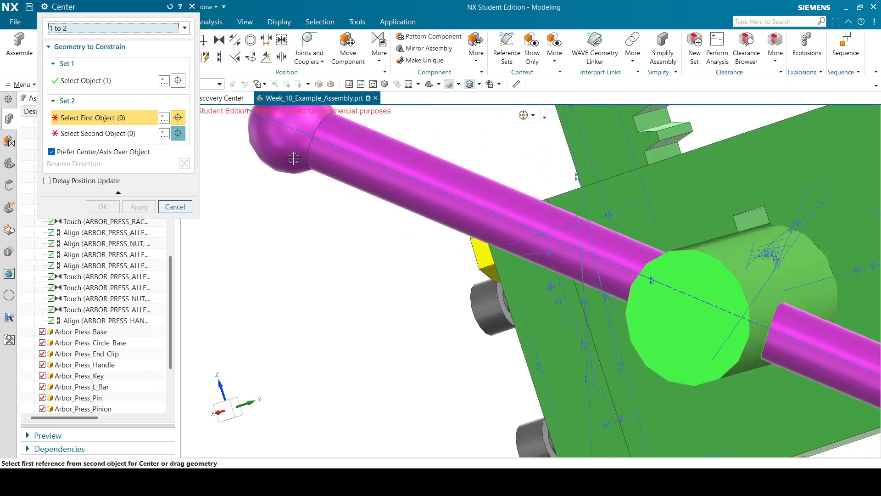
left_click(115, 82)
key("Escape")
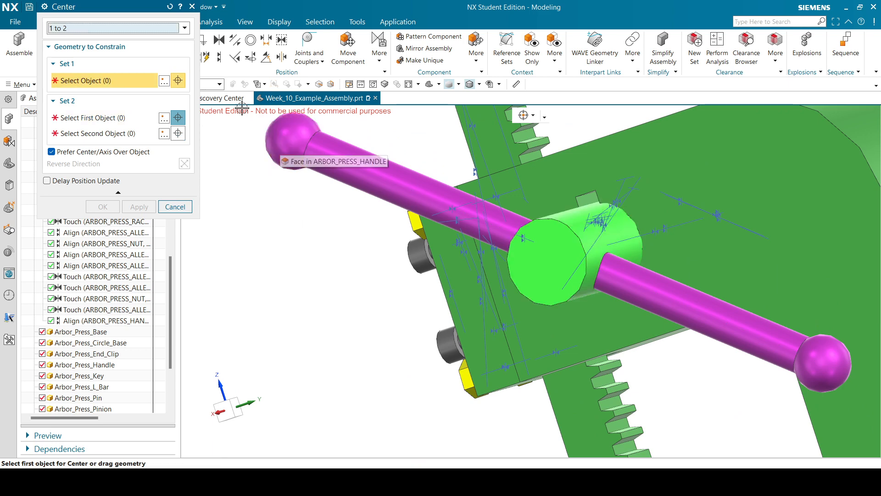
scroll(310, 183, "down", 2)
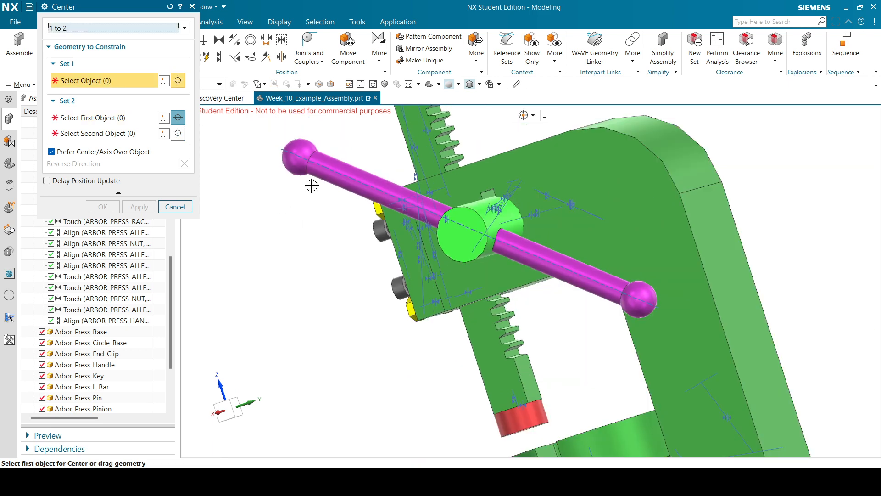
left_click(175, 207)
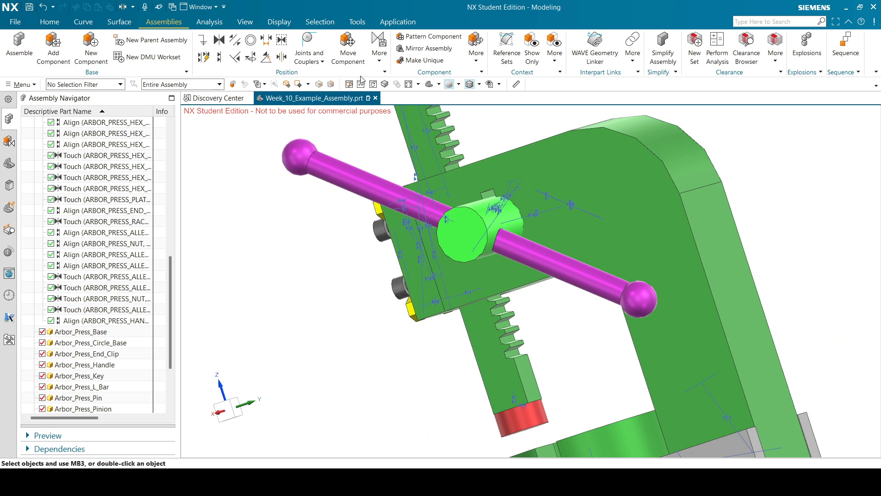
Start a Measure and pick the edge at the handle's first ball end.
left_click(224, 26)
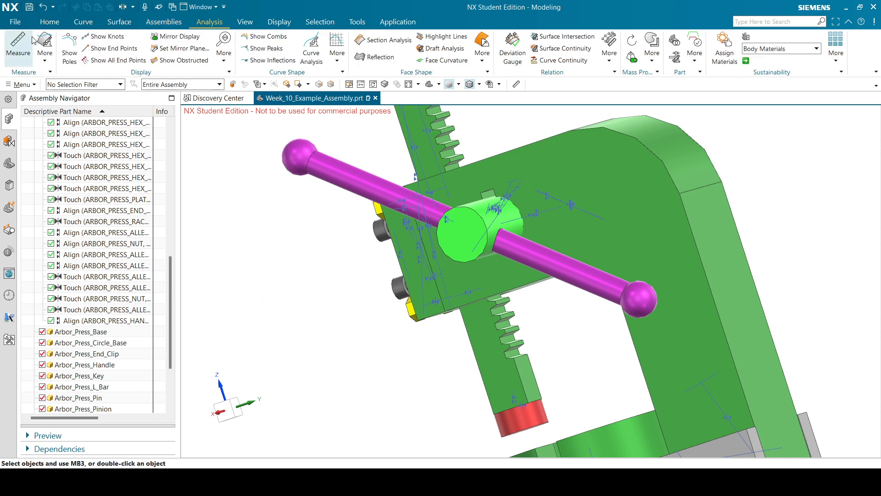
left_click(20, 84)
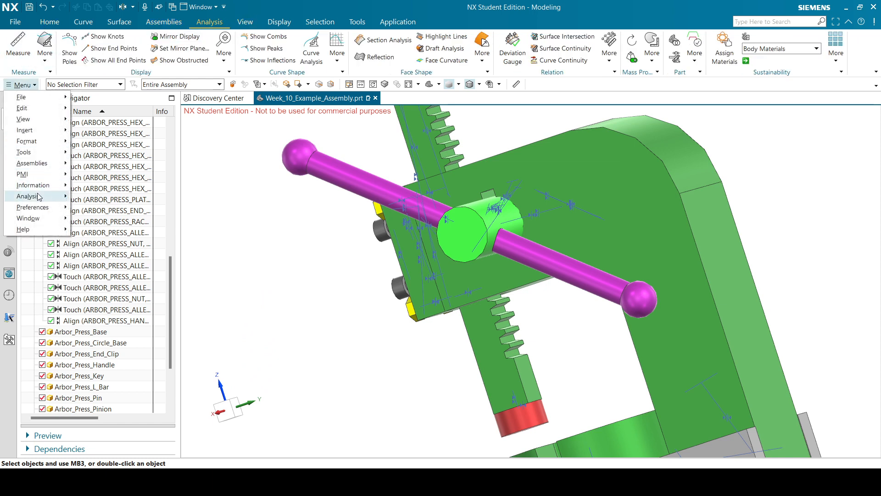
mouse_move(28, 196)
left_click(97, 168)
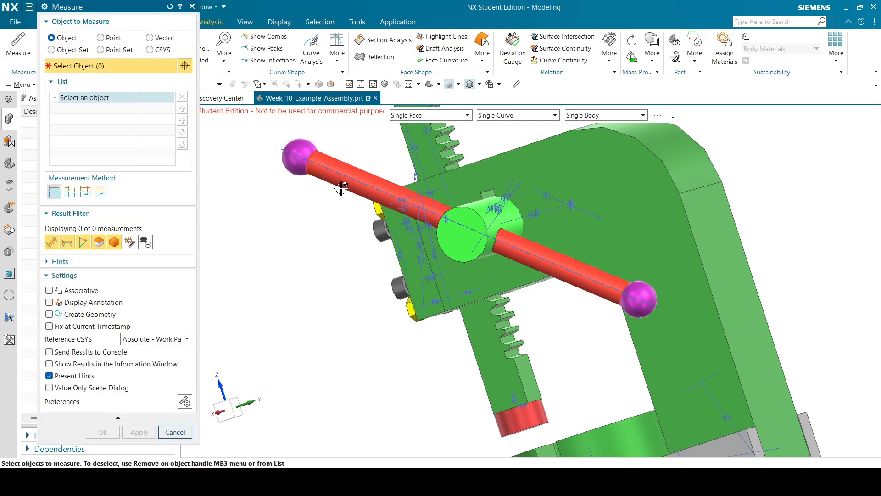
scroll(322, 169, "up", 5)
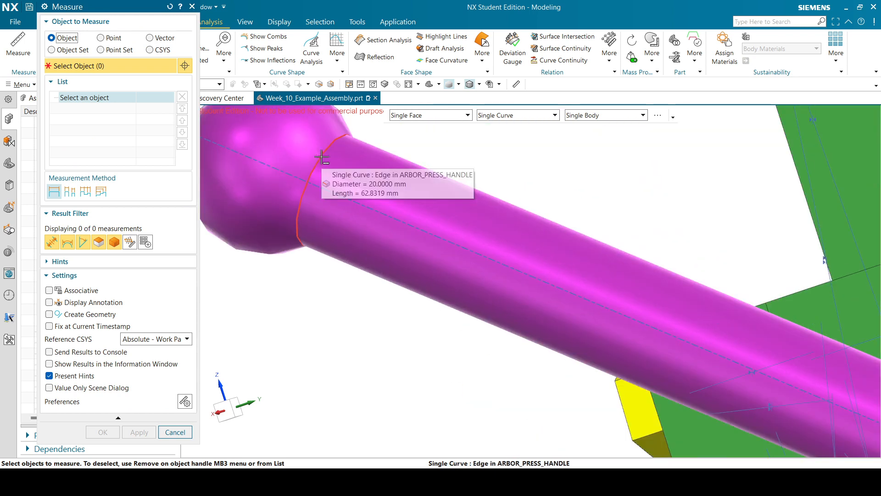
left_click(322, 157)
left_click(812, 125)
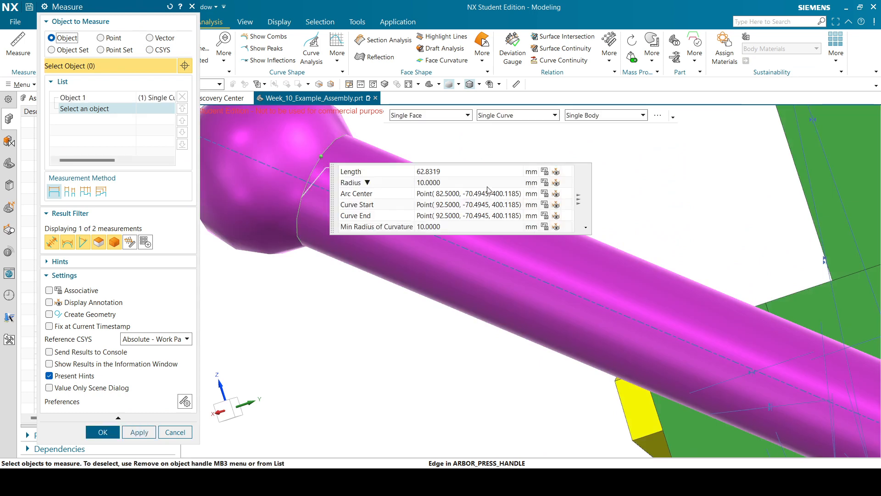
Pick the other ball-end edge, read the 290 mm distance, and close Measure.
scroll(550, 164, "down", 5)
middle_click_drag(711, 158, 808, 307)
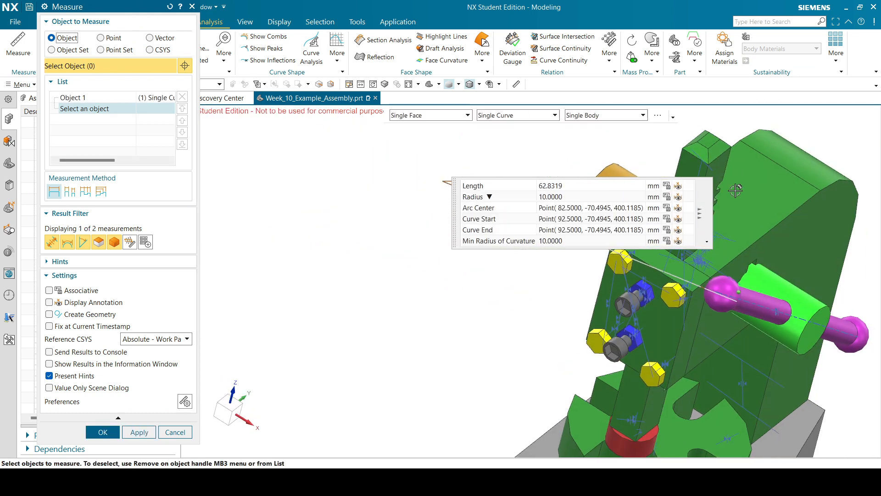
scroll(811, 307, "up", 5)
left_click(816, 303)
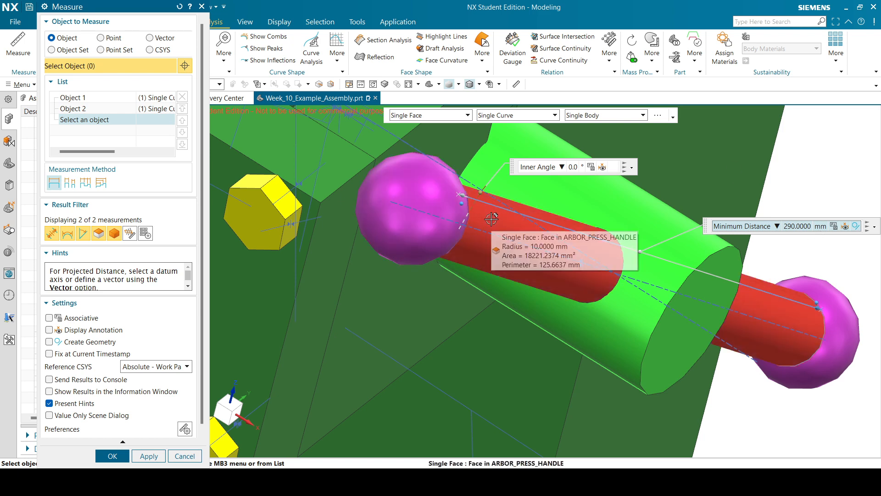
scroll(493, 222, "down", 5)
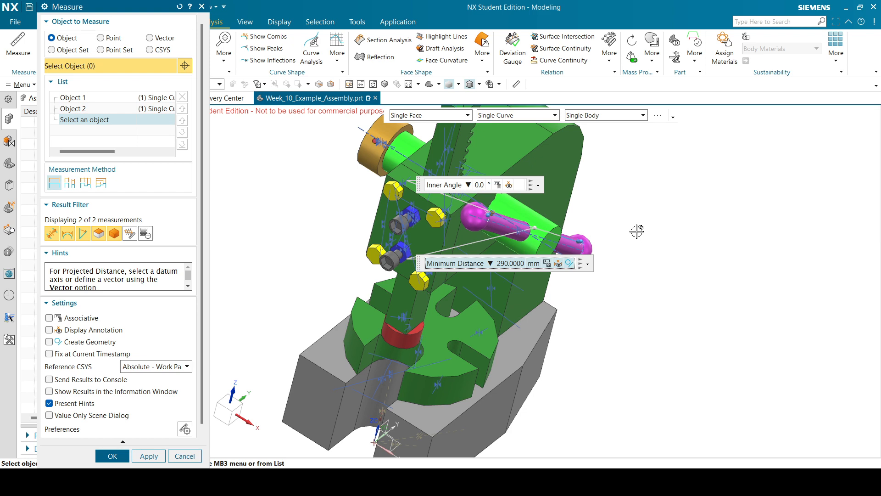
middle_click_drag(637, 231, 374, 301)
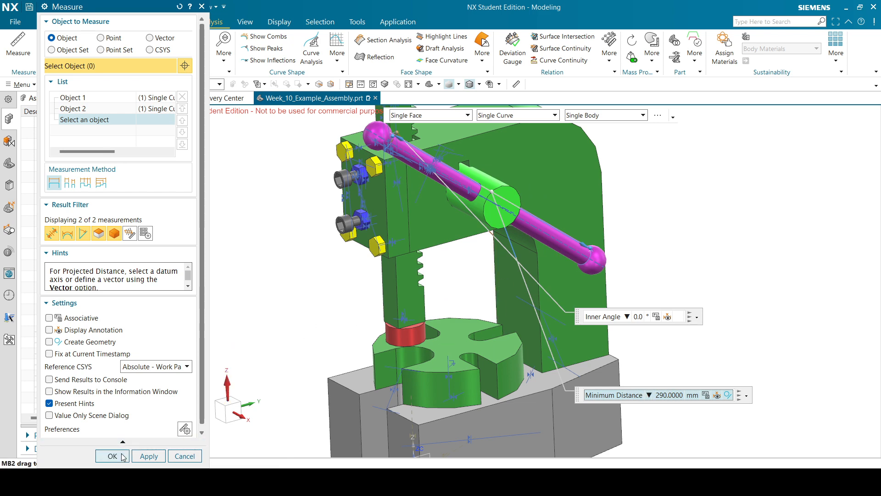
left_click(113, 456)
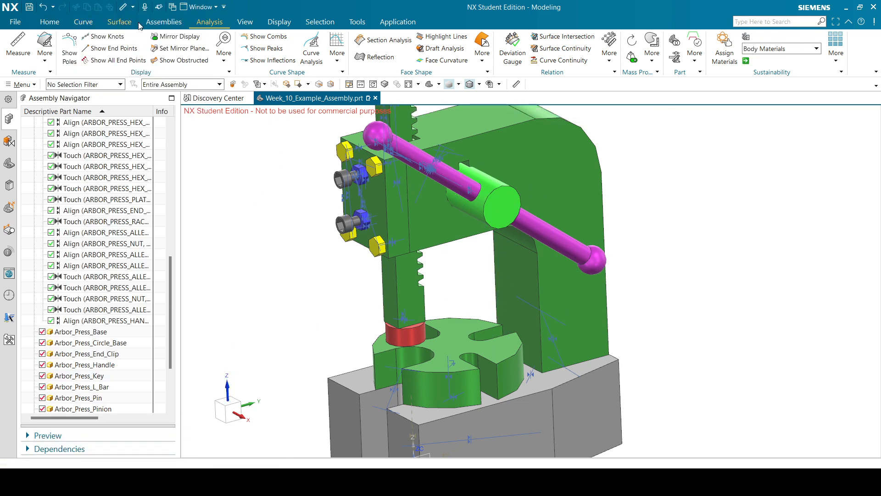
left_click(148, 23)
Start a Distance constraint from the handle's ball-end edge to the pinion shaft centerline.
left_click(282, 57)
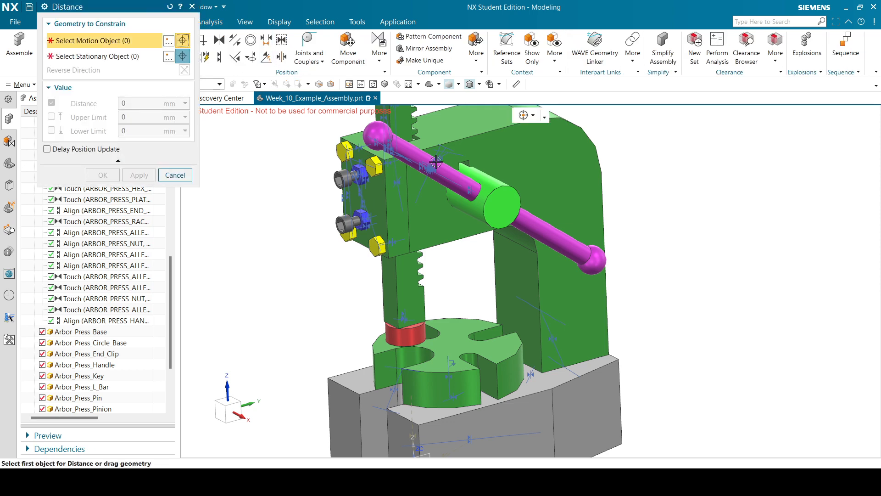
scroll(477, 214, "up", 5)
scroll(477, 214, "down", 5)
middle_click_drag(582, 184, 517, 176)
scroll(264, 123, "up", 4)
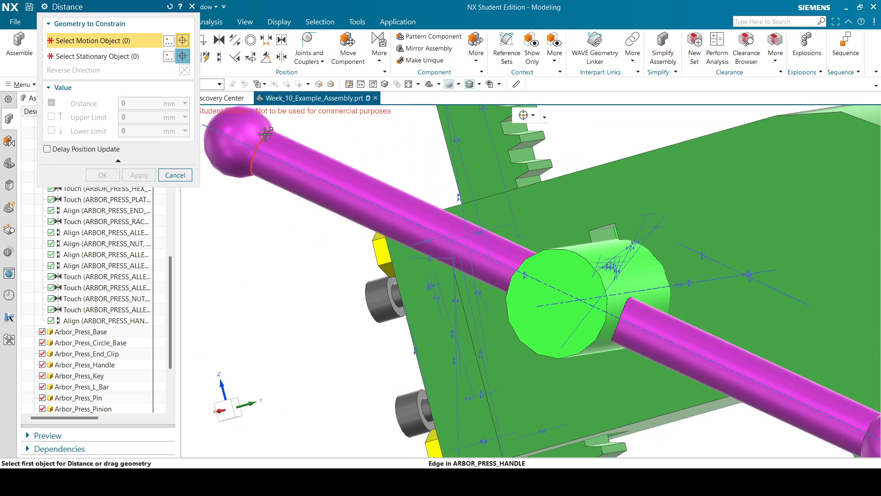
left_click(265, 135)
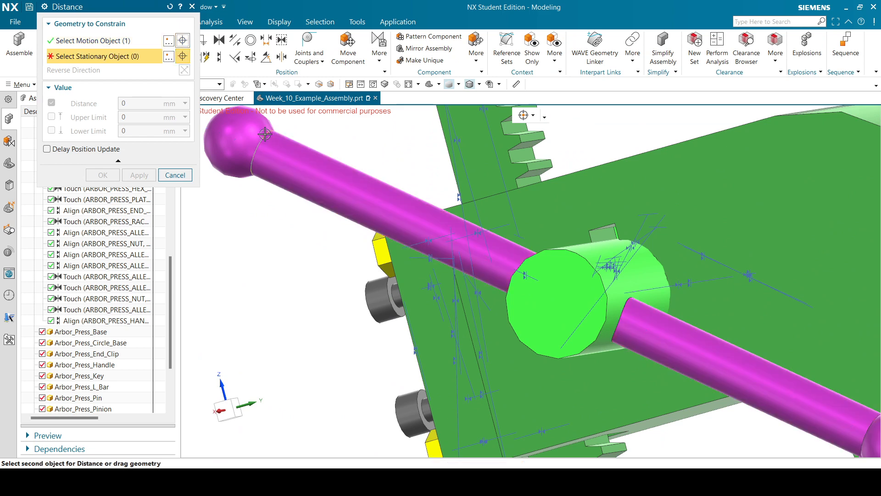
left_click(555, 304)
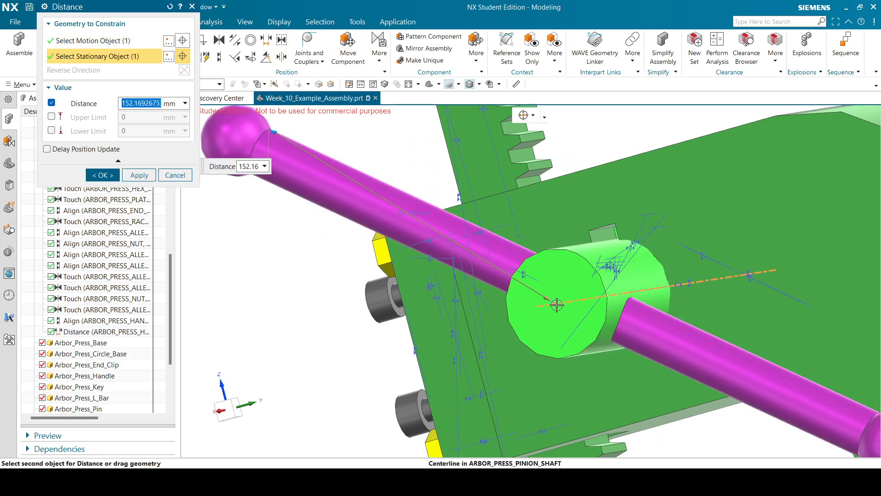
Enter 290/2 so the handle sits 145 mm from the shaft centerline, and apply.
type("290")
key("Return")
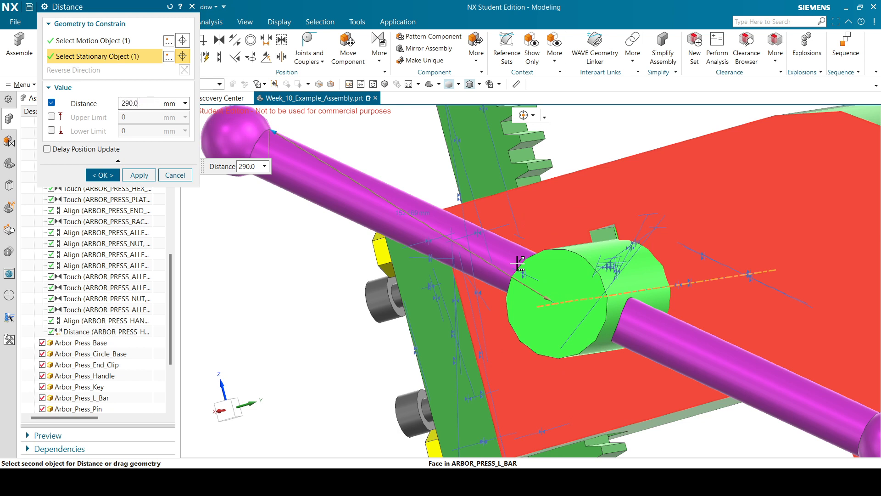
type("/2")
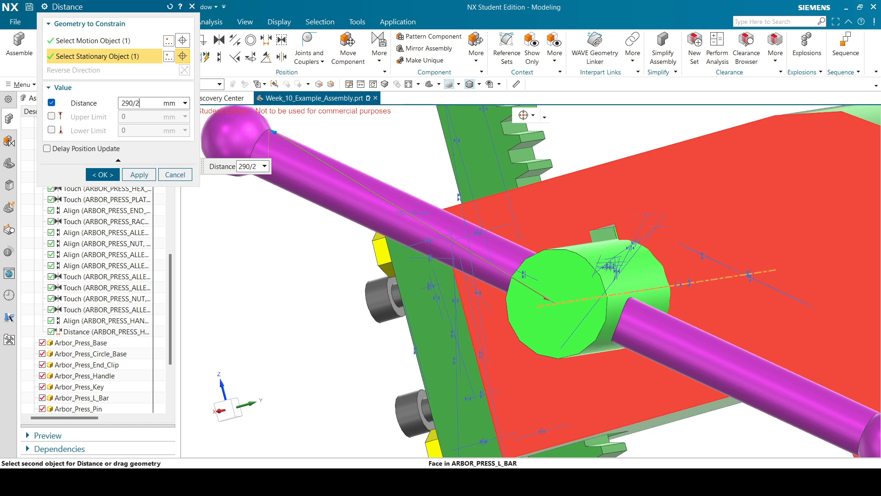
key("Return")
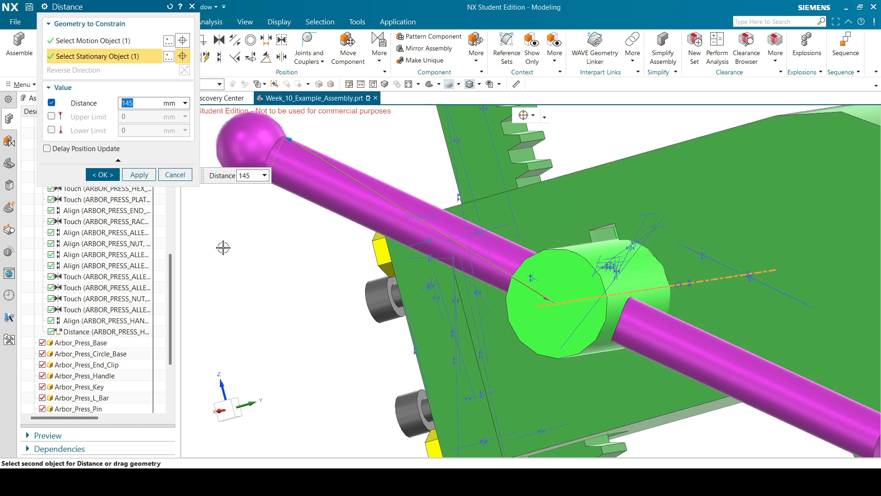
left_click(102, 175)
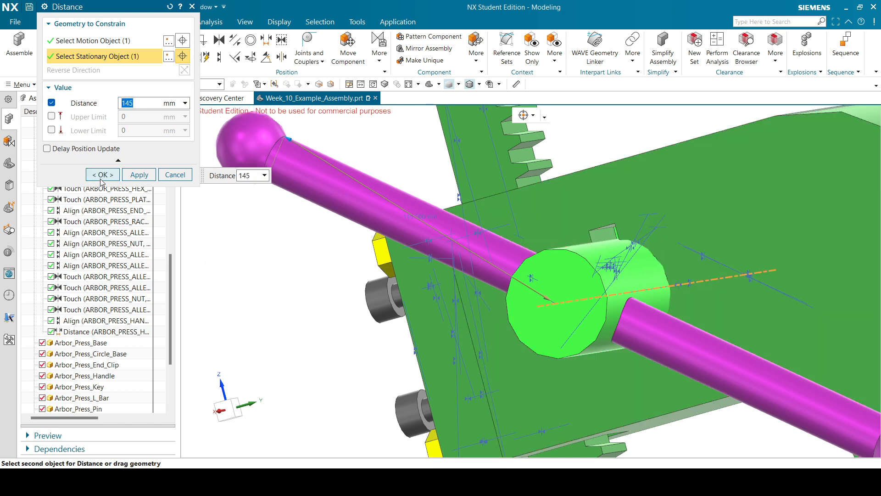
scroll(416, 173, "down", 4)
middle_click_drag(499, 190, 592, 161)
left_click(209, 21)
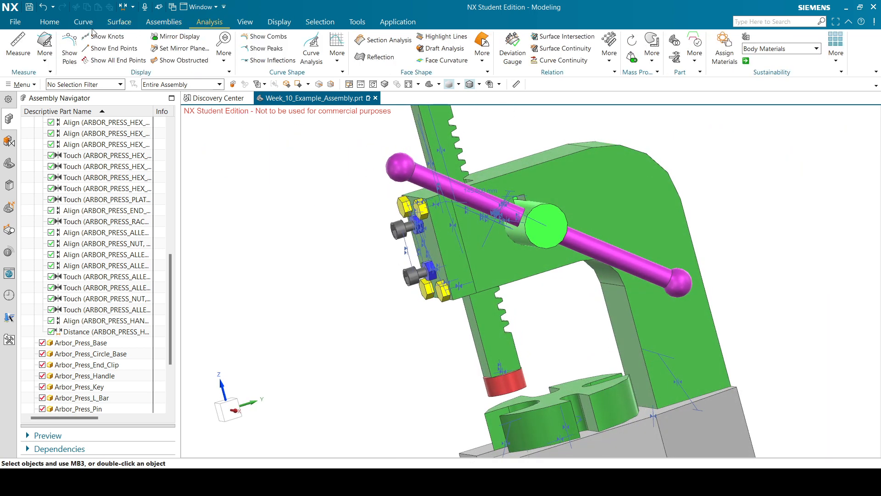
left_click(18, 46)
scroll(641, 266, "up", 5)
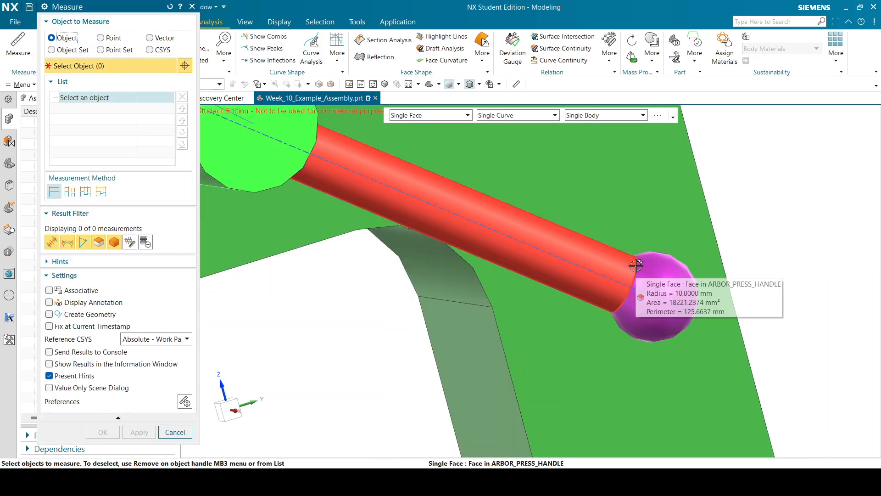
left_click(637, 262)
scroll(528, 276, "down", 5)
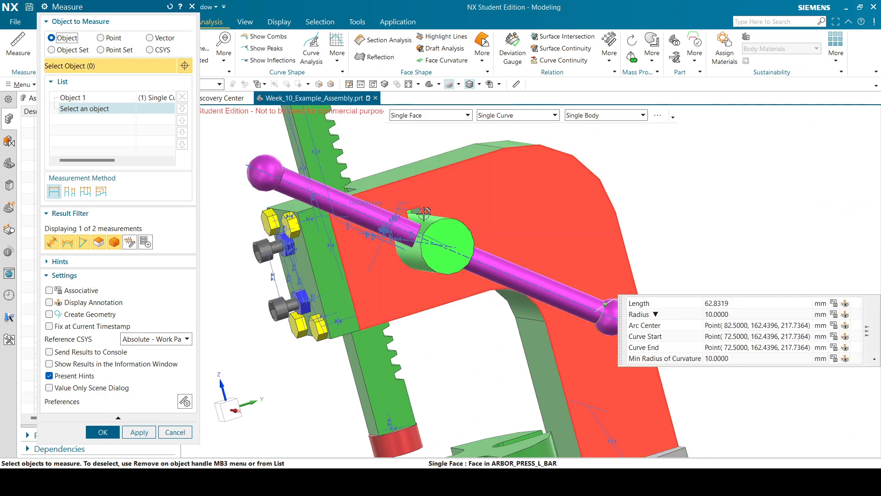
left_click(453, 246)
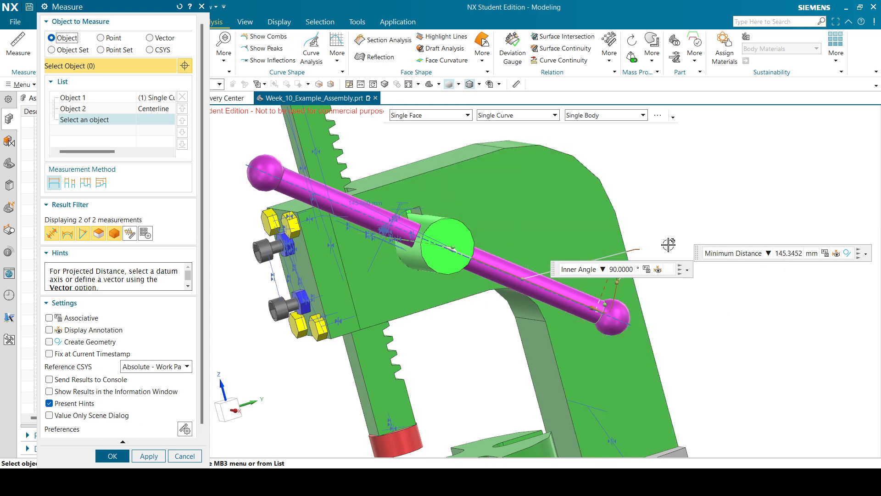
middle_click_drag(650, 179, 634, 185)
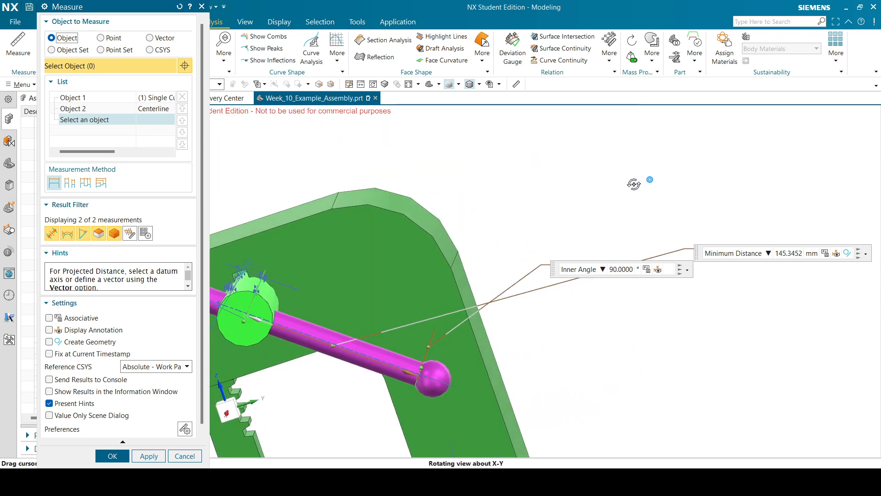
scroll(652, 186, "down", 3)
scroll(439, 230, "up", 3)
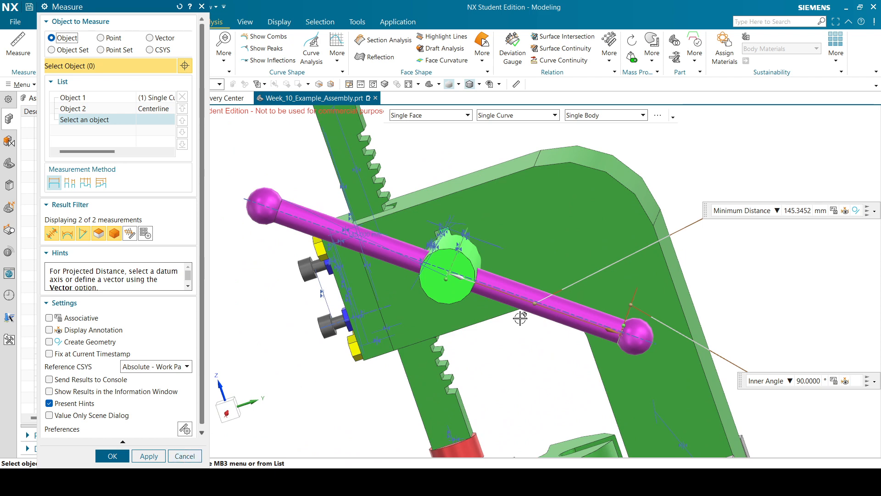
left_click(184, 456)
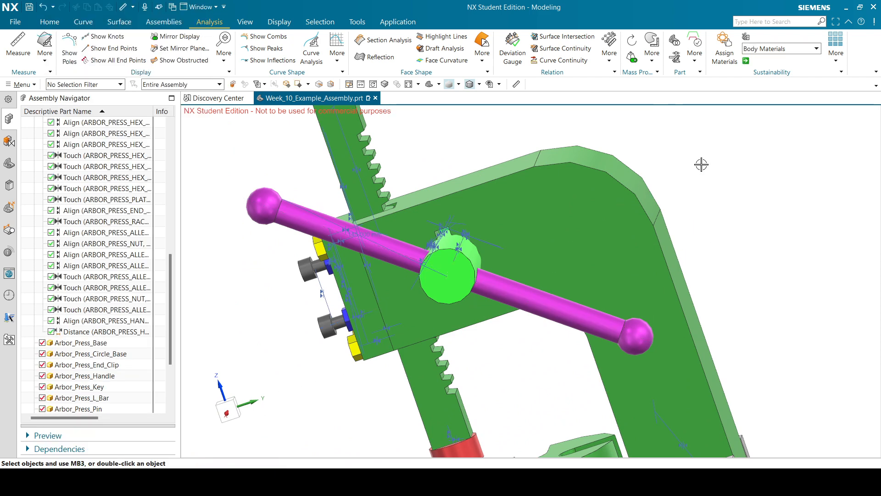
middle_click_drag(702, 164, 728, 165)
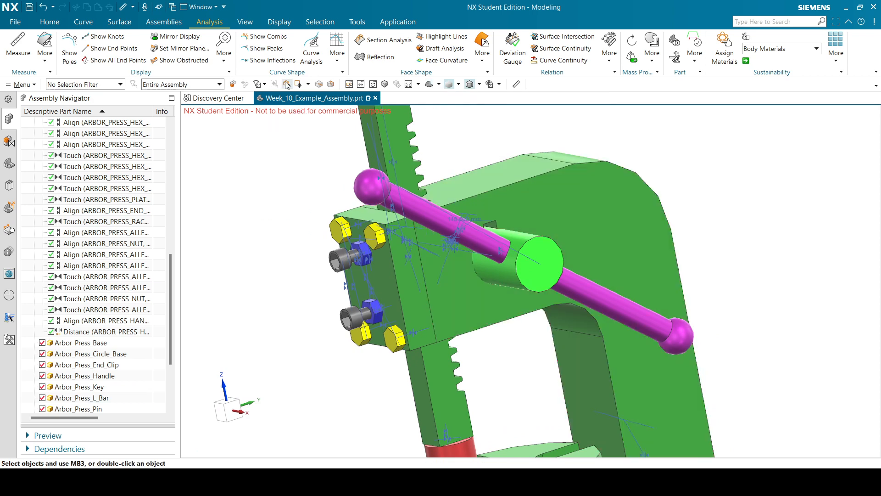
left_click(18, 46)
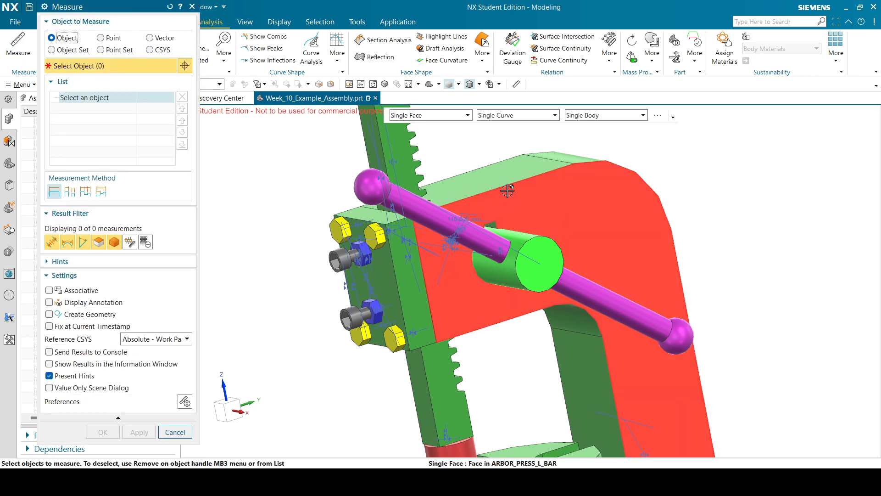
left_click(671, 329)
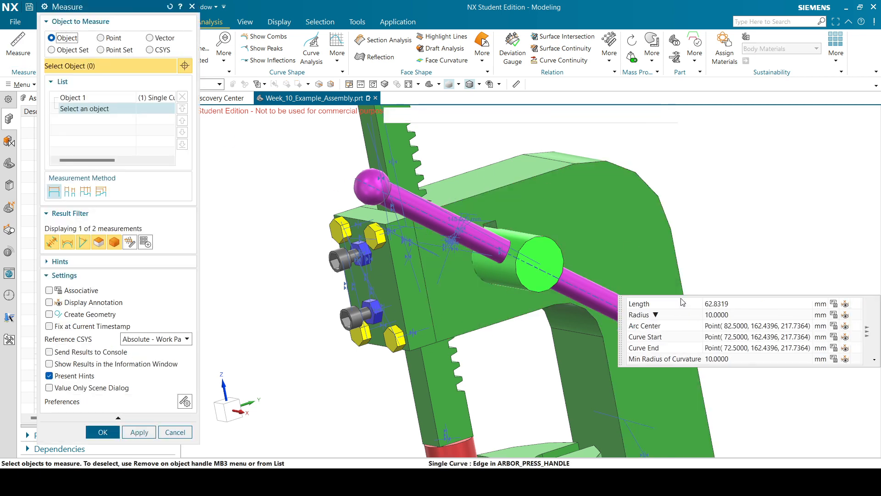
scroll(681, 299, "down", 2)
middle_click_drag(701, 223, 639, 217)
scroll(428, 217, "up", 5)
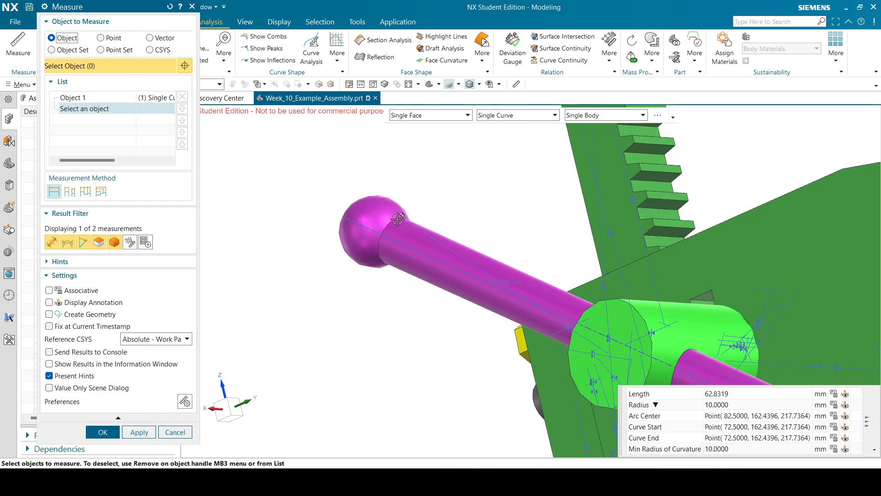
left_click(398, 220)
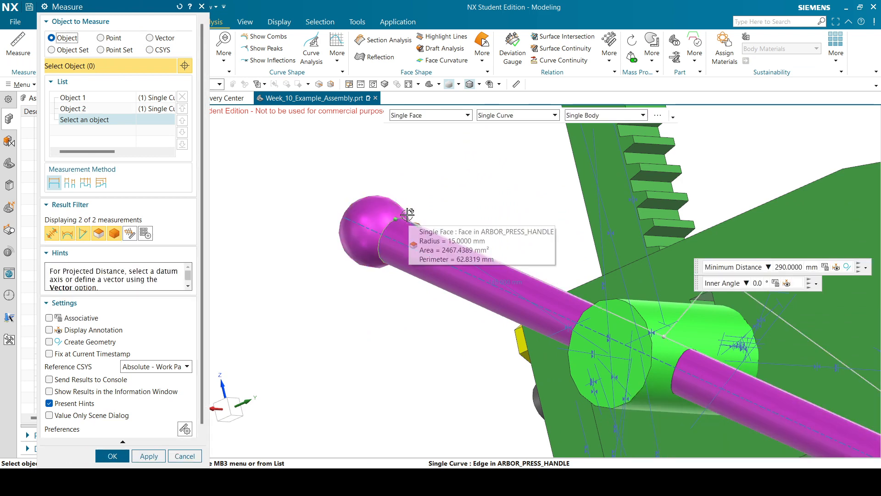
left_click(185, 456)
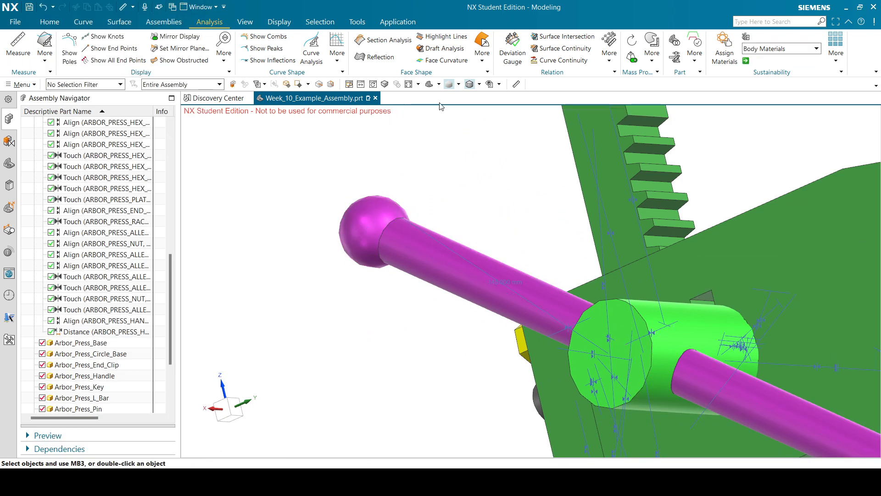
left_click(430, 85)
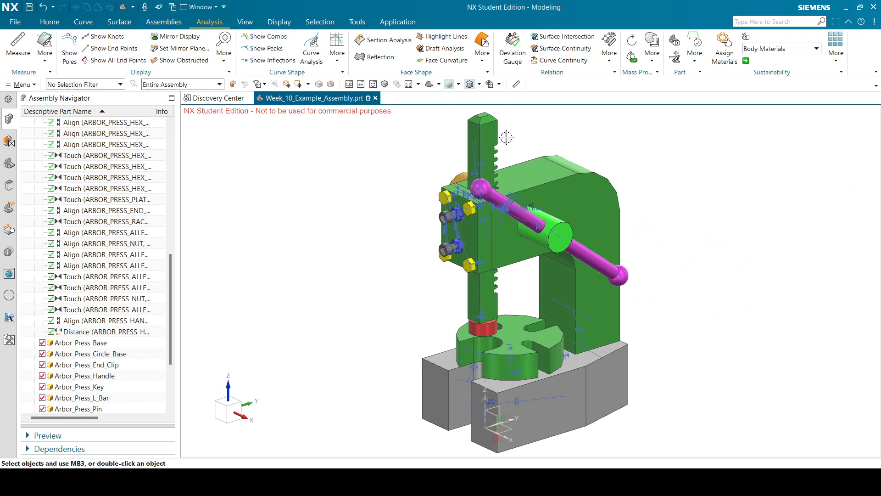
left_click(169, 23)
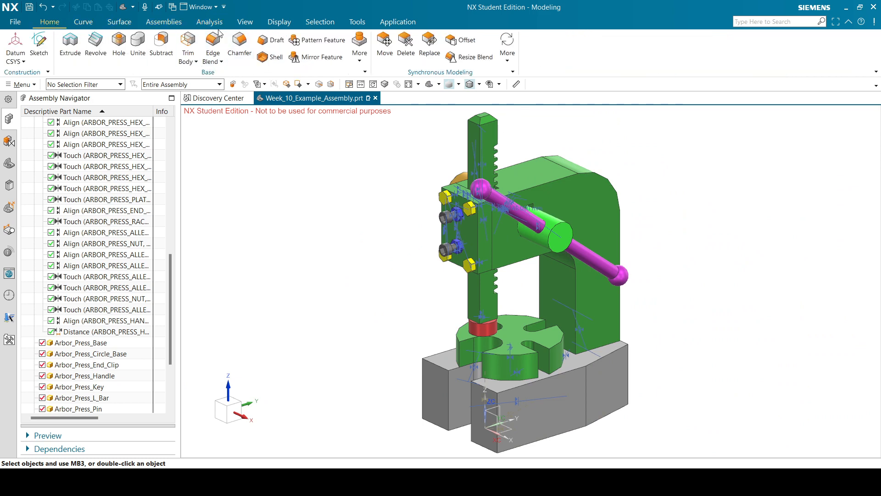
left_click(346, 51)
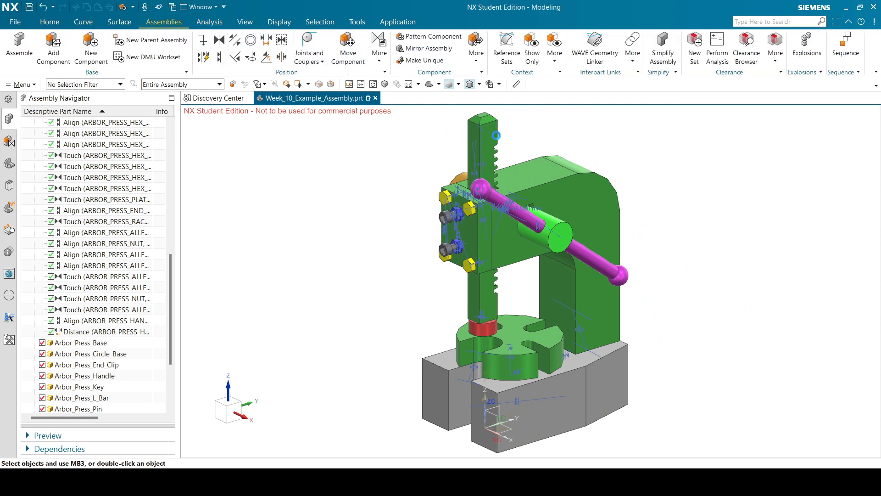
left_click(491, 145)
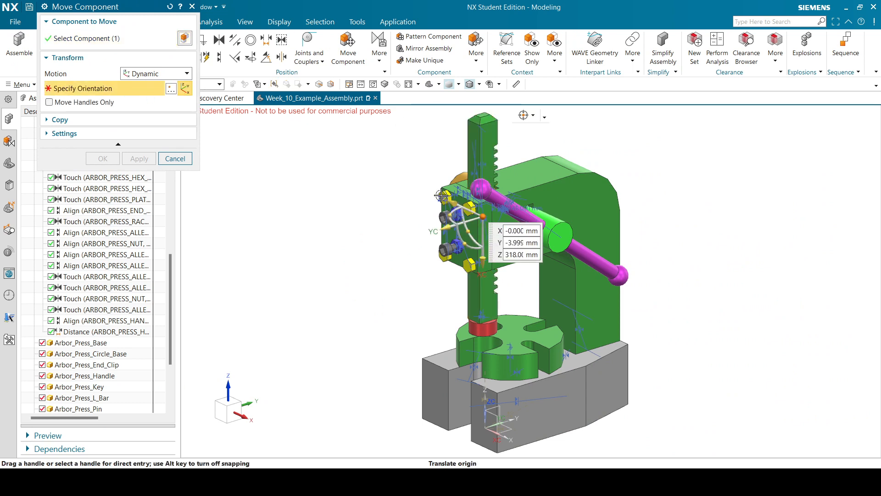
left_click_drag(479, 207, 448, 219)
left_click(176, 159)
left_click(492, 253)
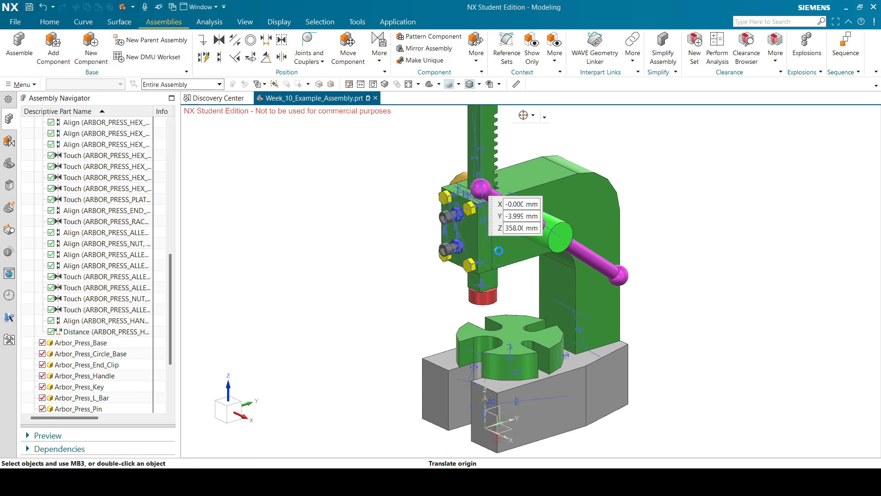
left_click(360, 48)
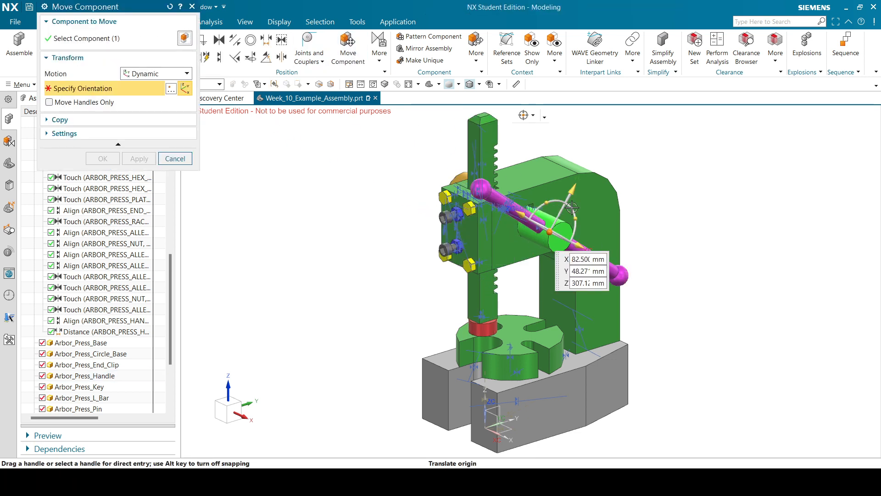
mouse_move(602, 205)
middle_mouse_down()
mouse_move(593, 199)
mouse_move(596, 210)
mouse_move(596, 201)
middle_mouse_up()
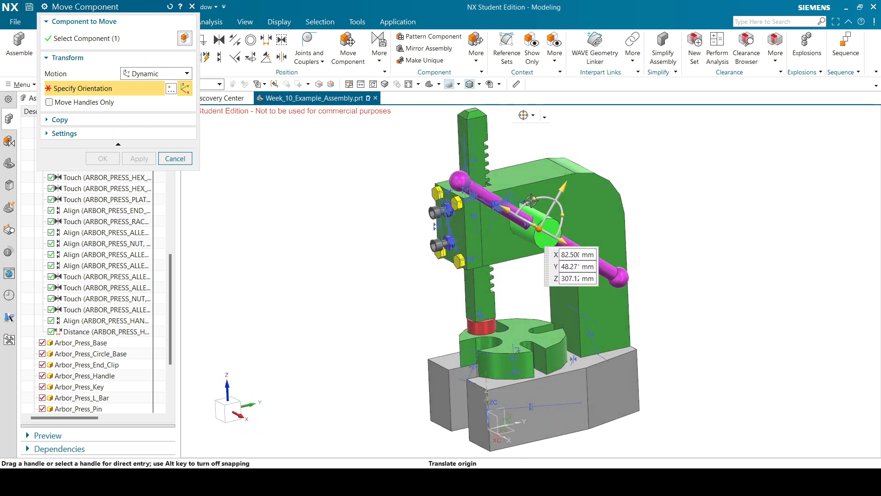
left_click_drag(536, 198, 558, 197)
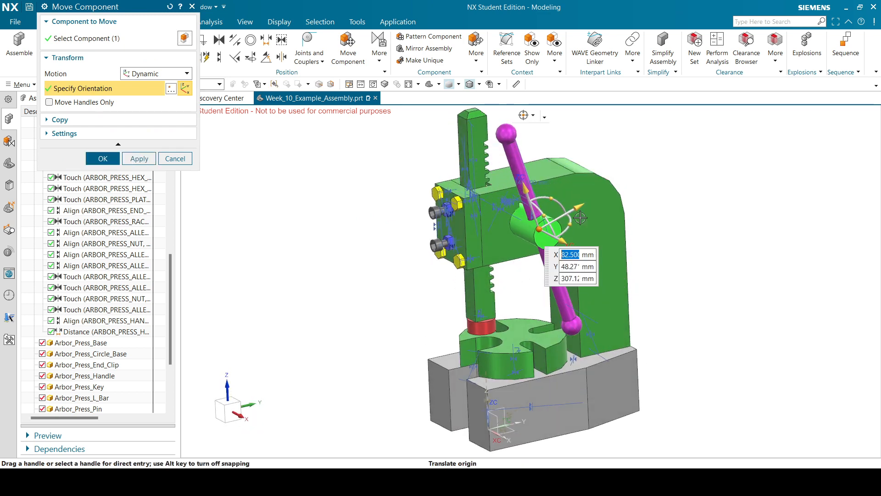
middle_click_drag(576, 211, 492, 228)
key("Escape")
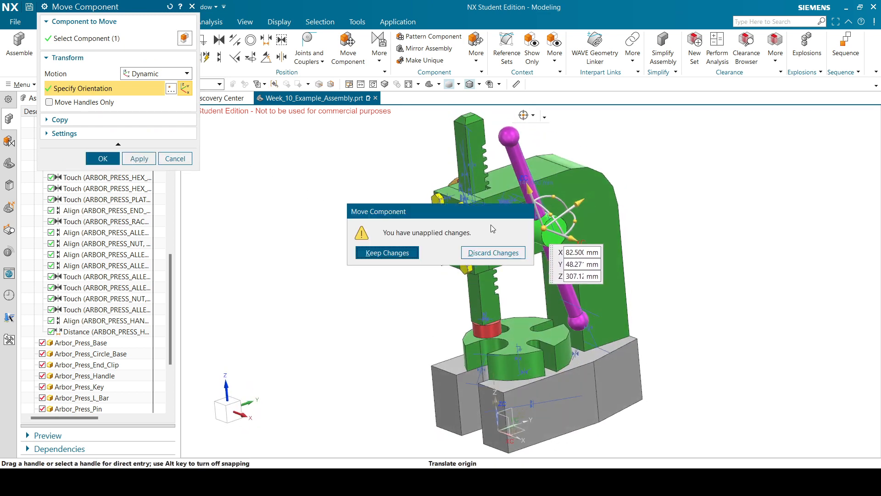
left_click(514, 253)
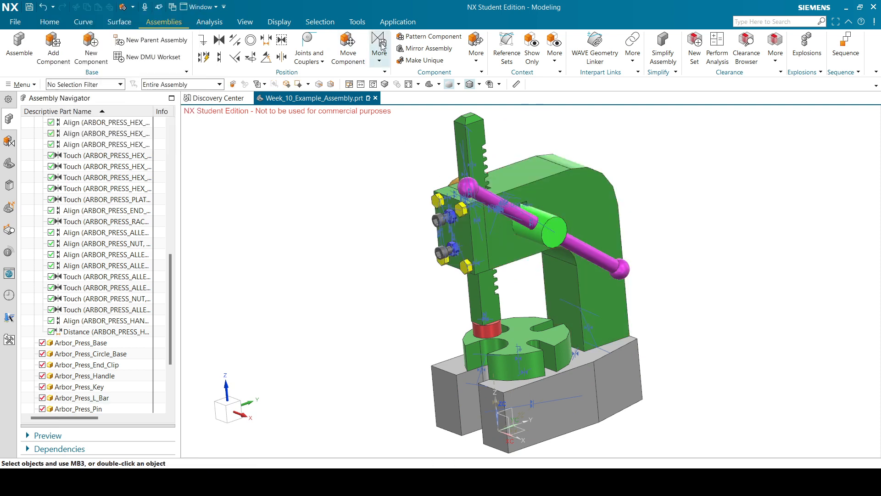
left_click(245, 22)
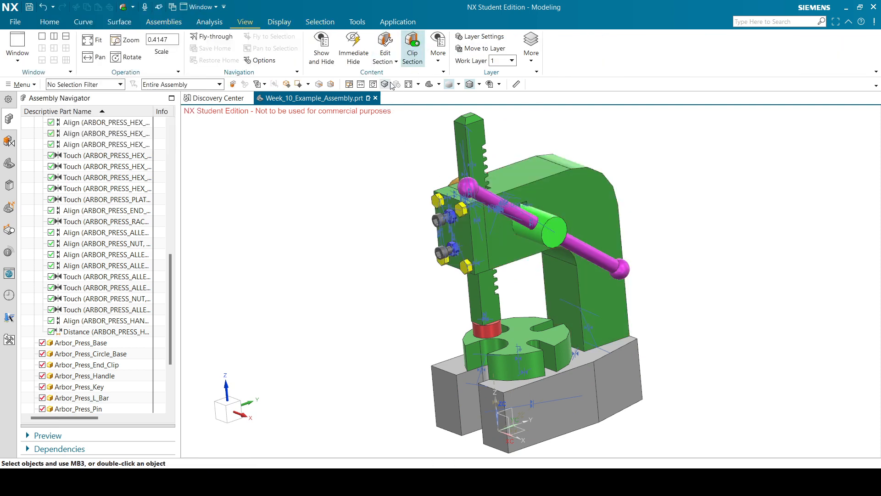
Apply a section cut through the model's centre plane.
left_click(385, 47)
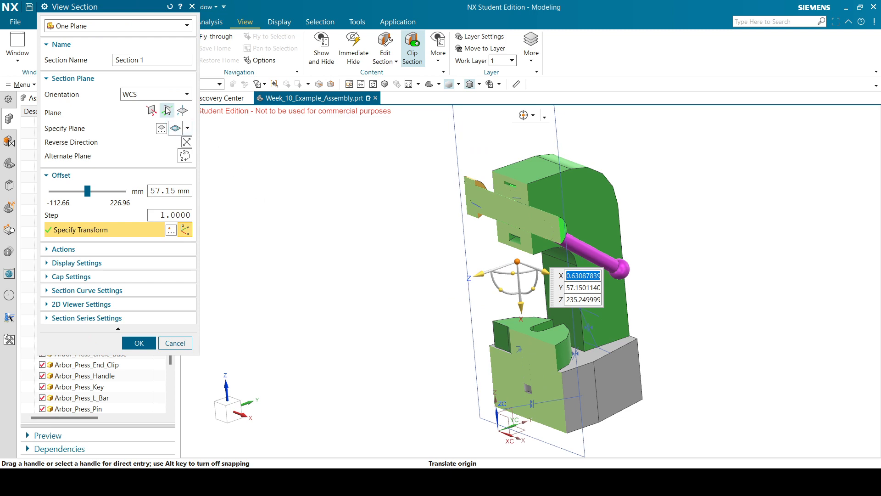
left_click(151, 110)
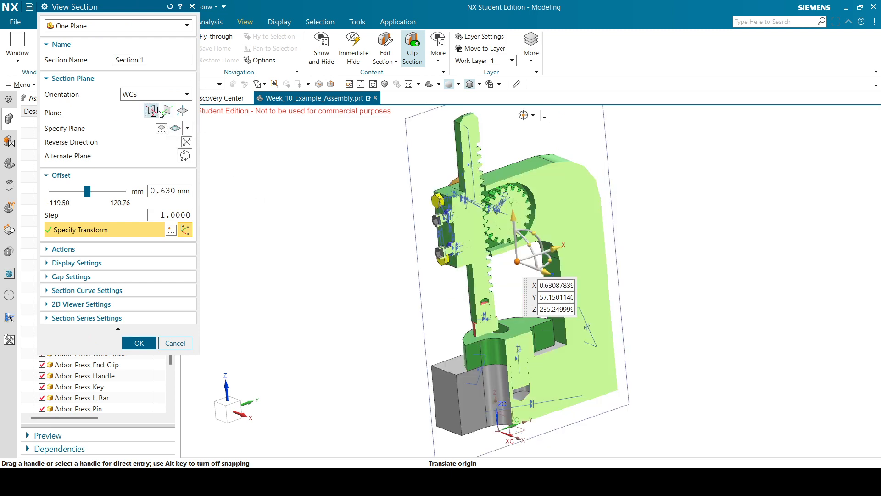
left_click(139, 342)
Orbit and zoom to inspect the rack teeth meshing with the pinion gear.
middle_click_drag(549, 179, 523, 171)
scroll(454, 222, "up", 10)
scroll(503, 228, "up", 2)
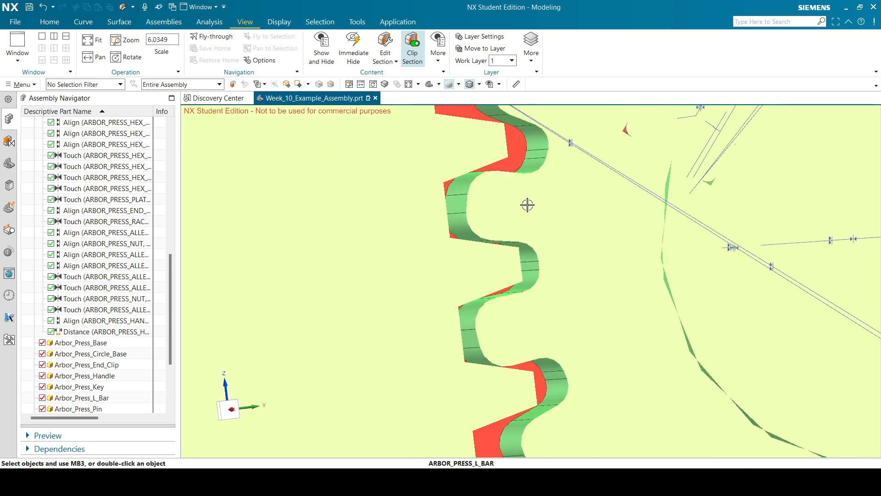
mouse_move(528, 204)
middle_mouse_down()
mouse_move(515, 201)
mouse_move(543, 211)
middle_mouse_up()
scroll(566, 232, "down", 9)
scroll(502, 297, "down", 1)
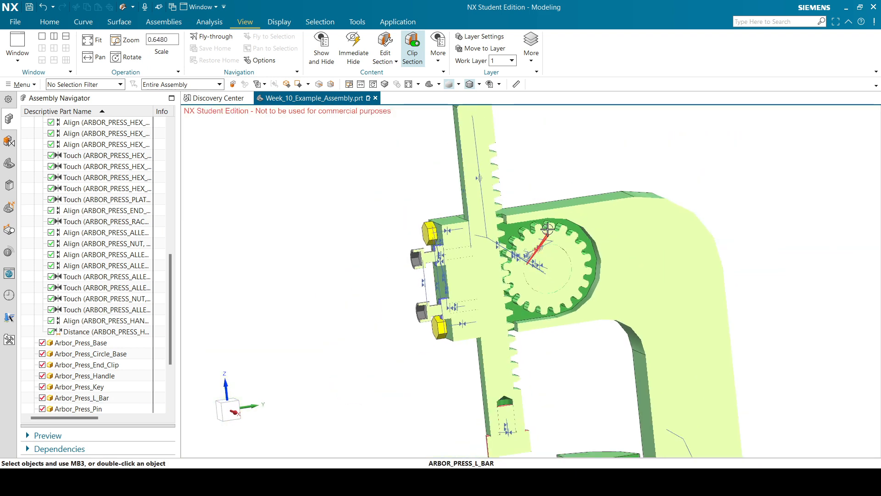
left_click(50, 22)
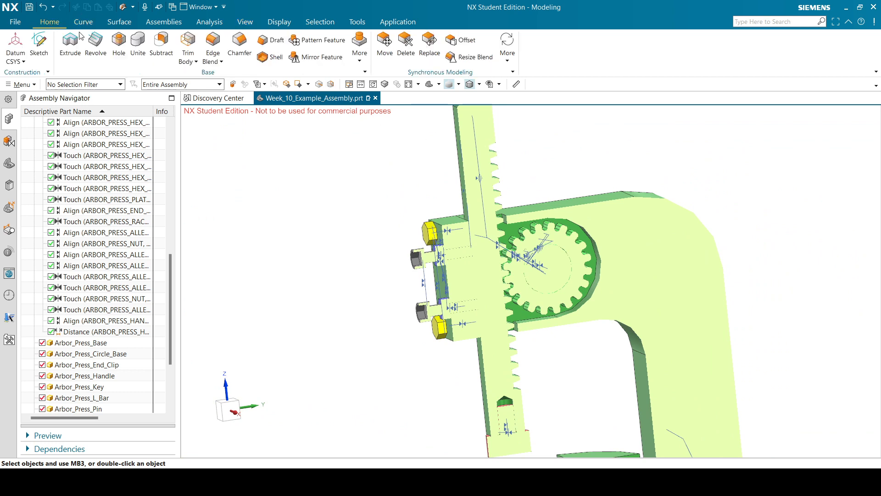
left_click(176, 24)
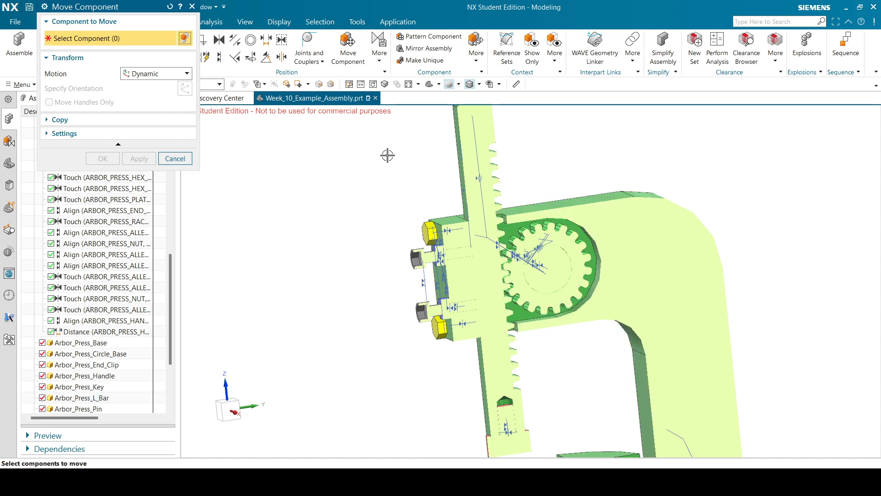
Try rotating the pinion shaft, then cancel and discard the unapplied move.
middle_click_drag(632, 196, 521, 236)
left_click(485, 239)
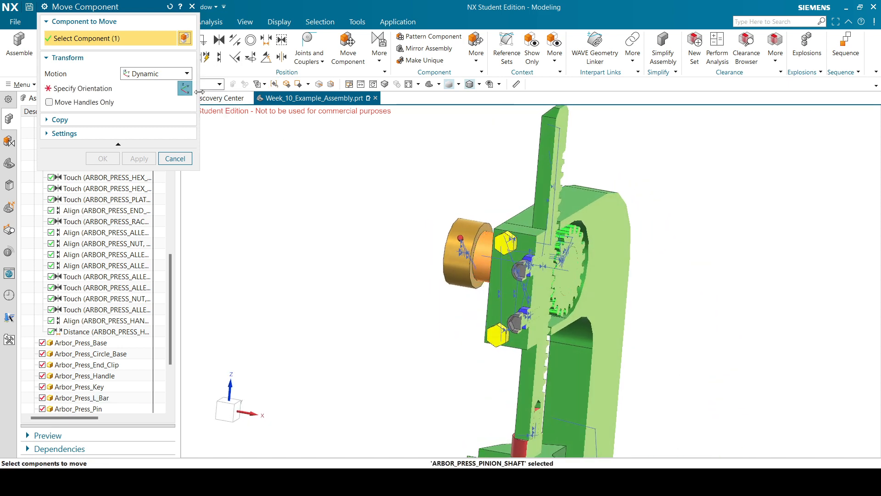
middle_click_drag(643, 216, 509, 279)
mouse_move(524, 280)
left_mouse_down()
mouse_move(528, 256)
mouse_move(538, 286)
mouse_move(517, 257)
mouse_move(534, 285)
mouse_move(528, 313)
mouse_move(512, 270)
mouse_move(521, 260)
mouse_move(523, 272)
left_mouse_up()
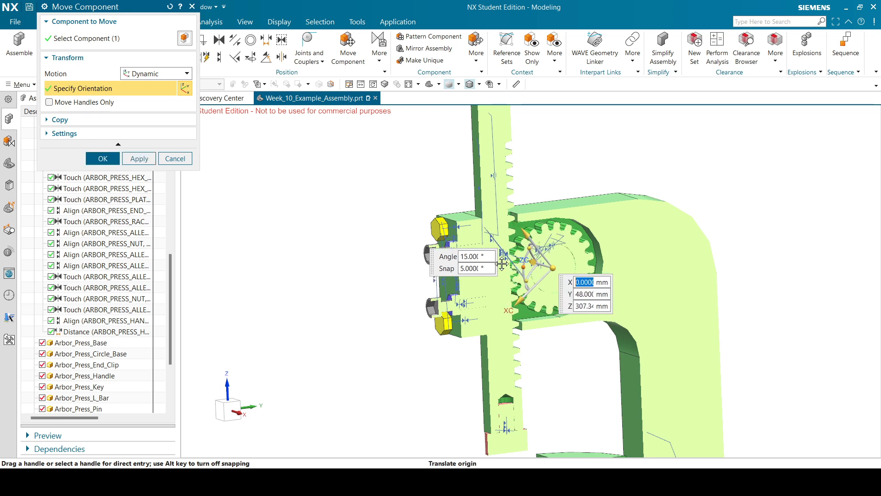
left_click(175, 159)
left_click(494, 253)
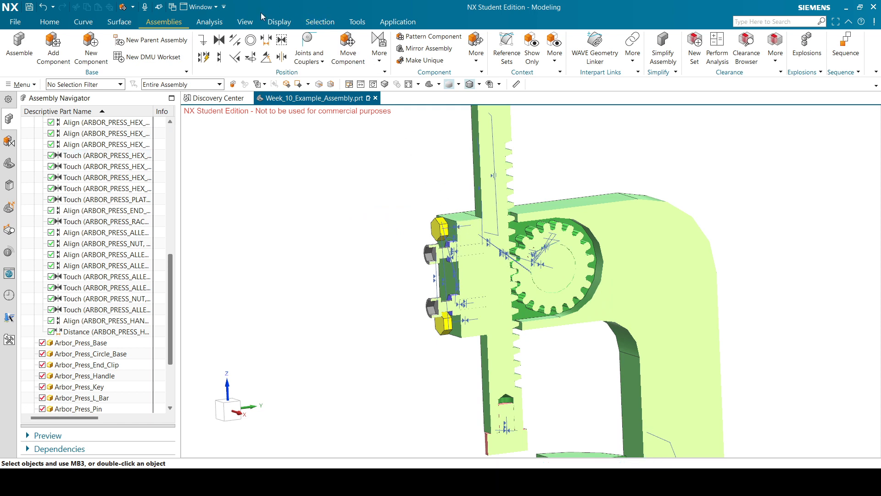
Switch Clip Section off so the whole press shows again.
left_click(227, 23)
left_click(278, 24)
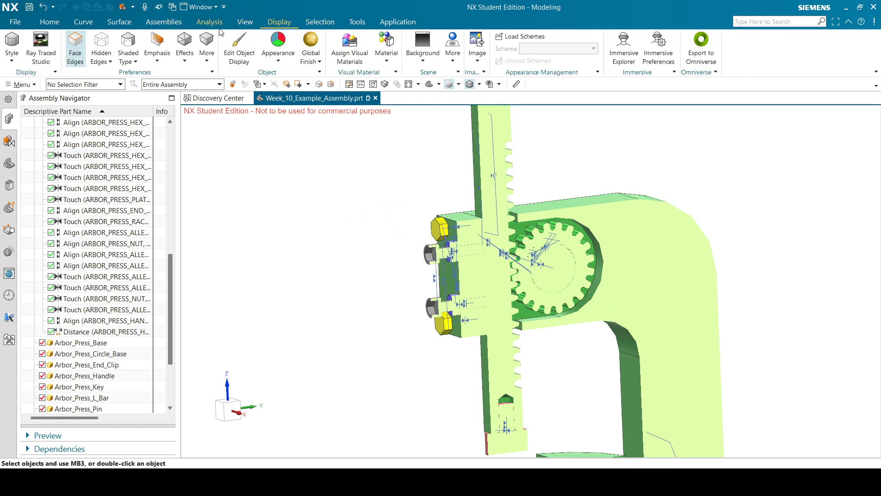
left_click(180, 23)
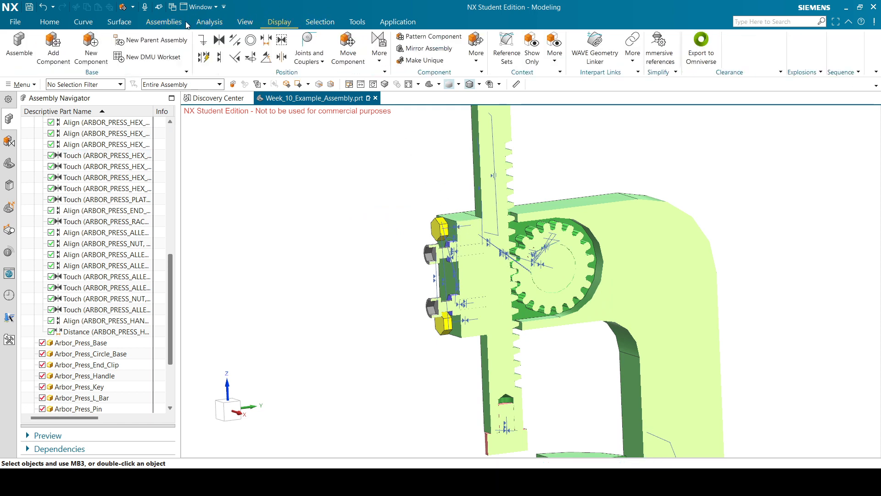
left_click(246, 22)
left_click(412, 49)
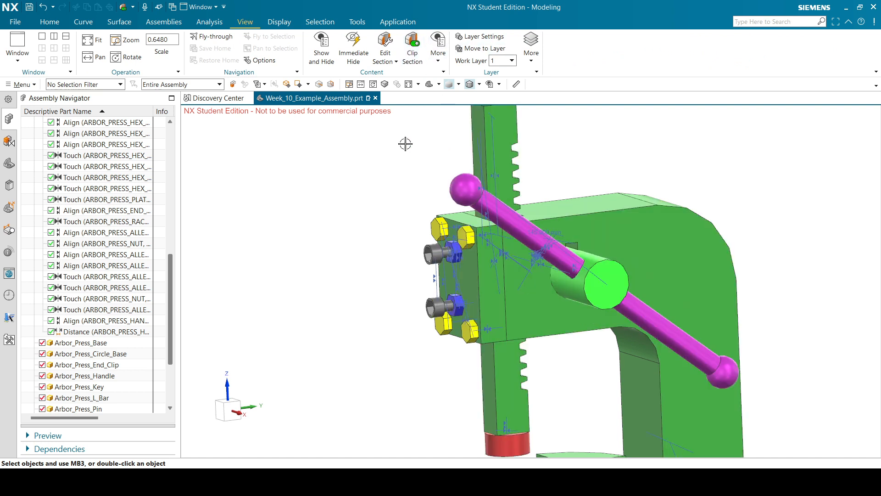
left_click(178, 22)
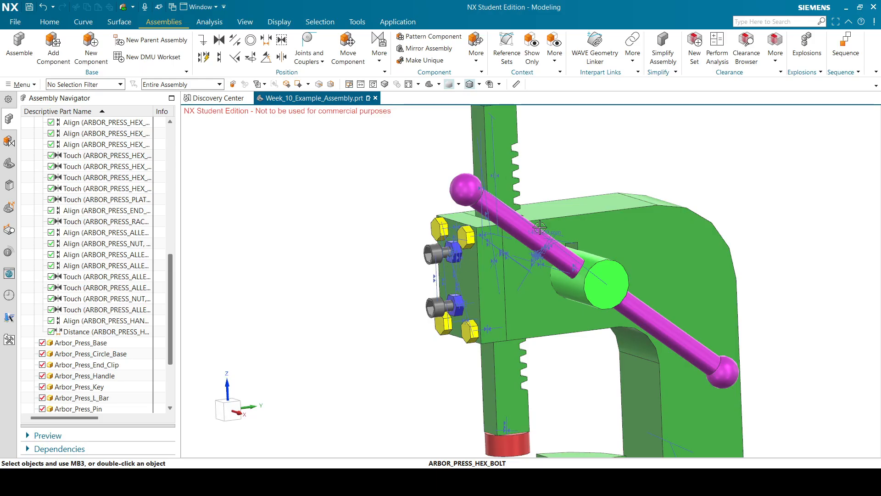
Constrain the rack's top edge 108.15 mm from the press body's top face.
middle_click_drag(551, 257, 579, 239)
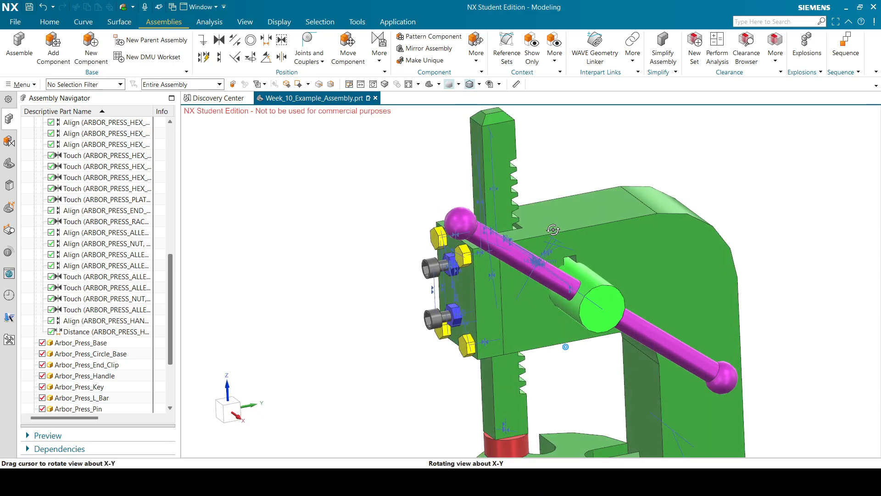
left_click(268, 41)
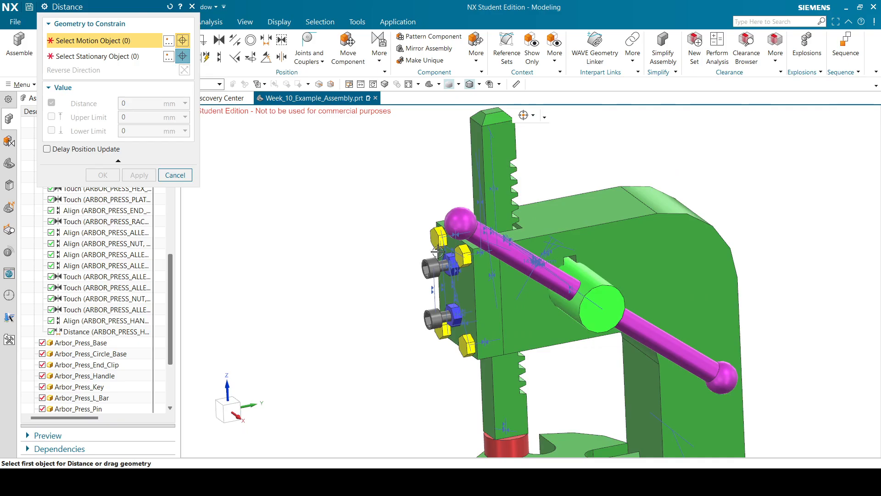
left_click(492, 110)
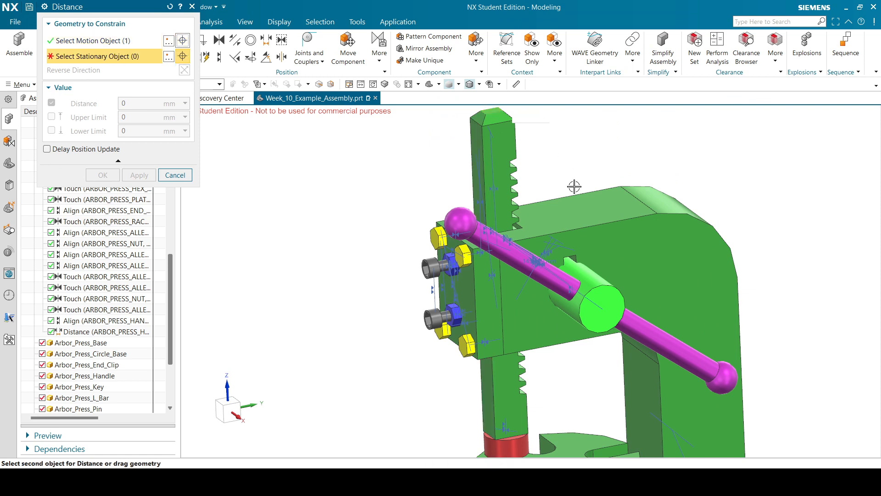
left_click(576, 205)
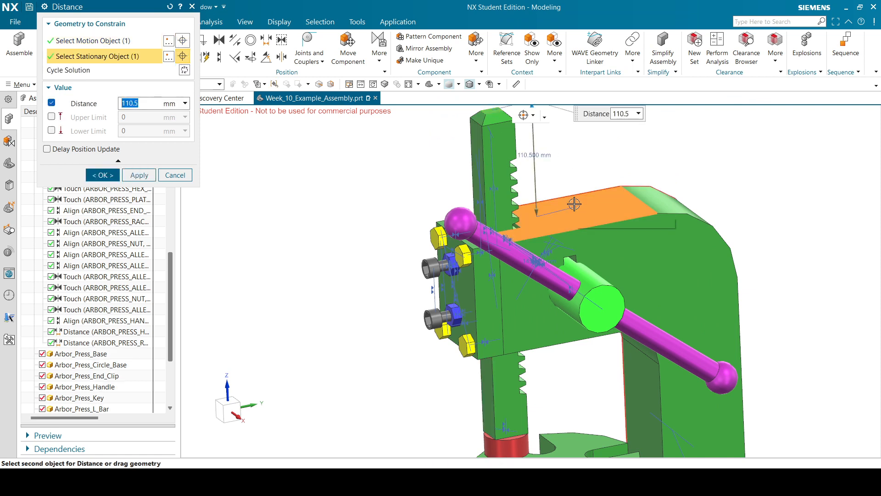
type("108")
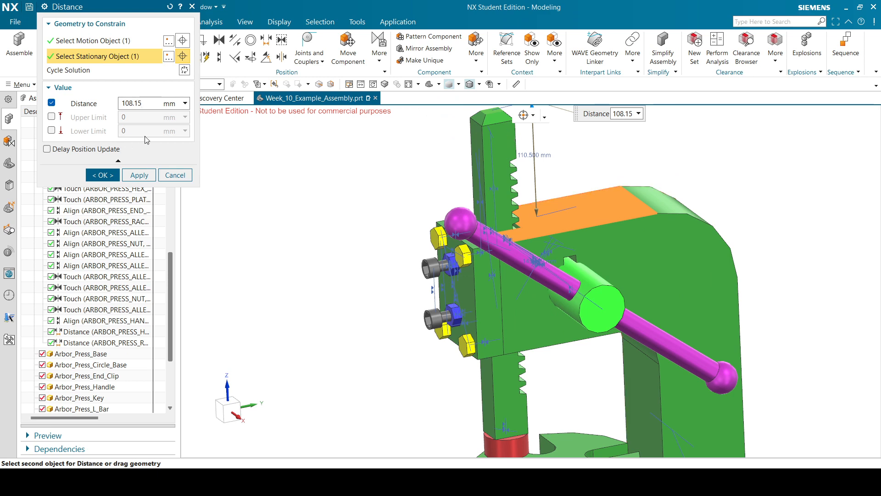
left_click(102, 175)
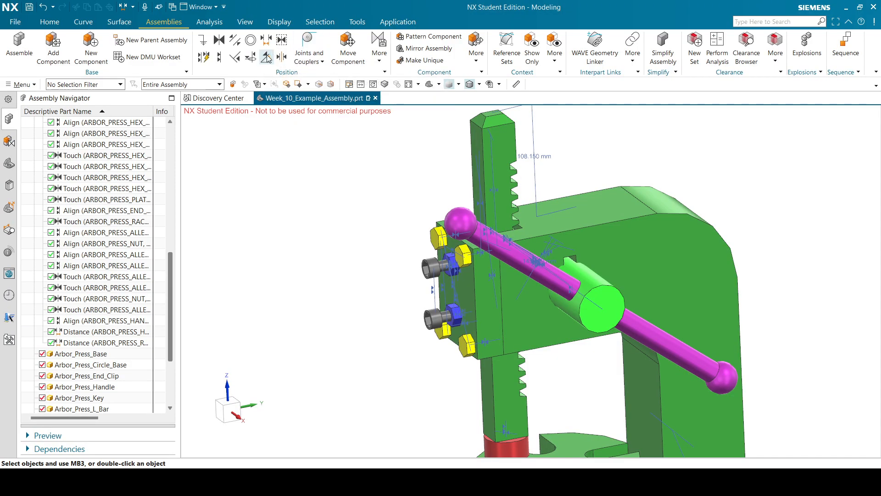
Add a 35° Angle constraint between the handle centreline and the body's top face.
left_click(266, 56)
left_click(665, 344)
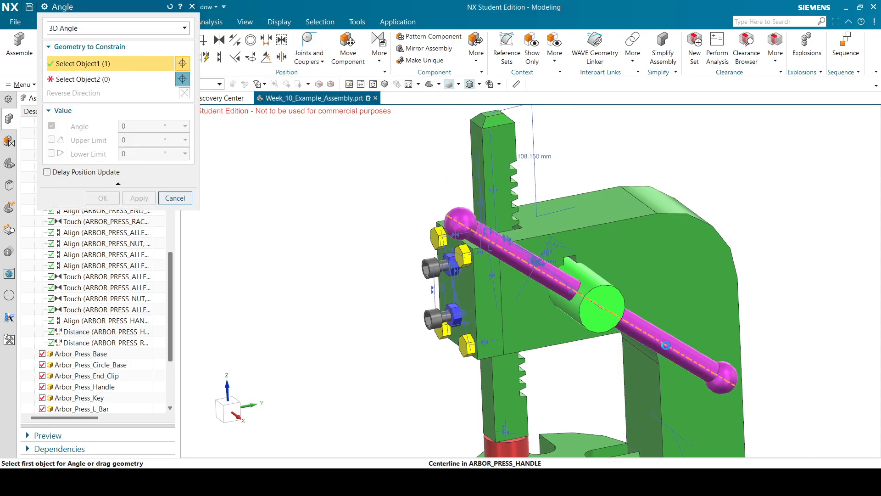
left_click(590, 205)
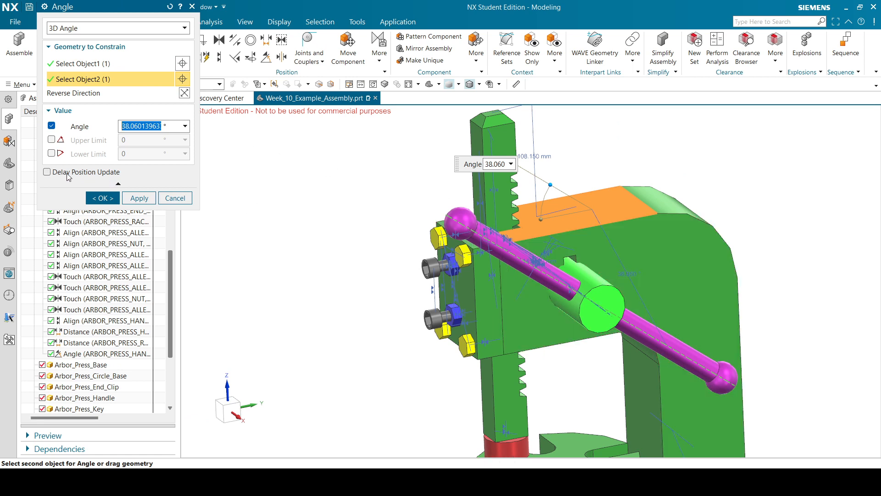
type("35")
key("Return")
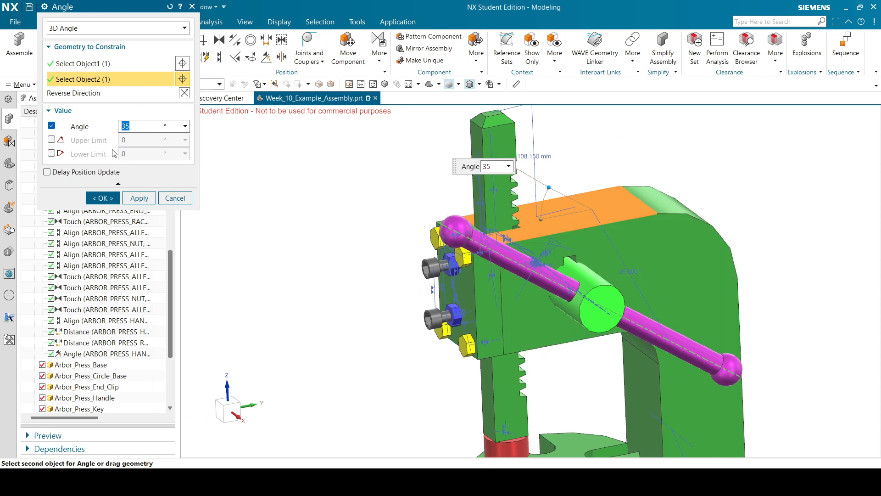
middle_click_drag(588, 196, 555, 196)
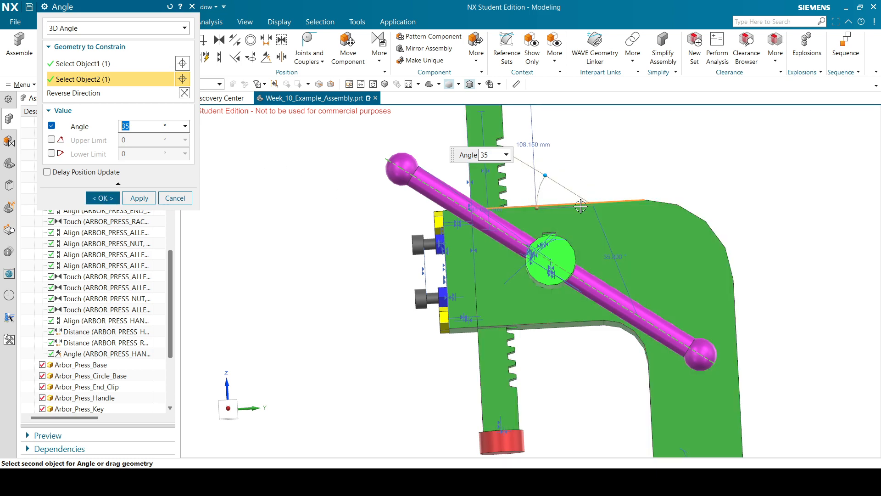
middle_click_drag(541, 180, 530, 180)
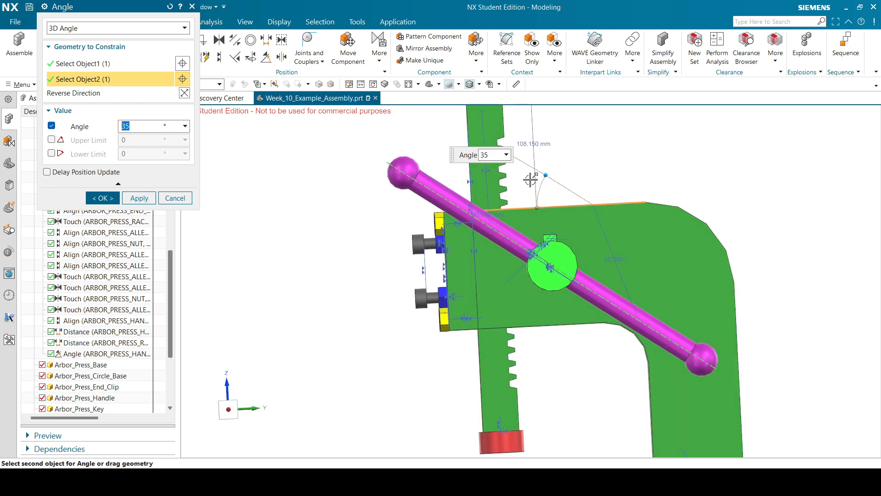
left_click(113, 198)
left_click(439, 85)
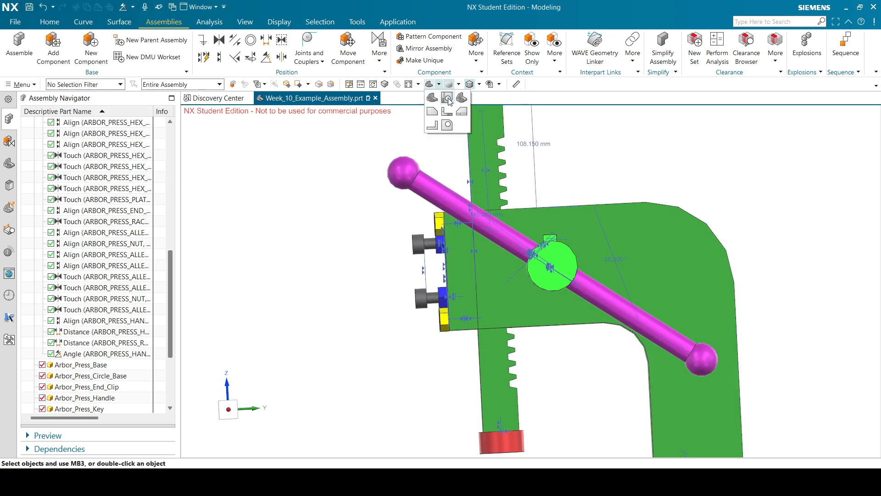
View the angled handle from the Front and Right, then return to Trimetric.
left_click(448, 105)
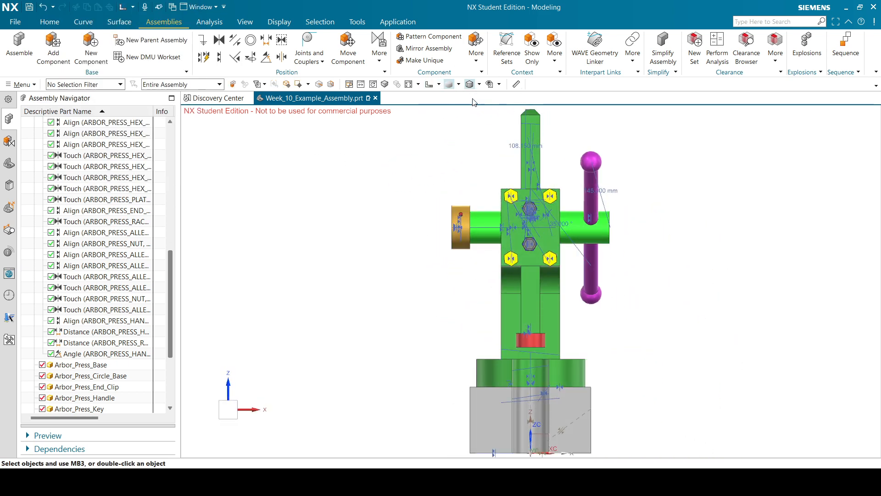
scroll(523, 139, "up", 4)
left_click(440, 84)
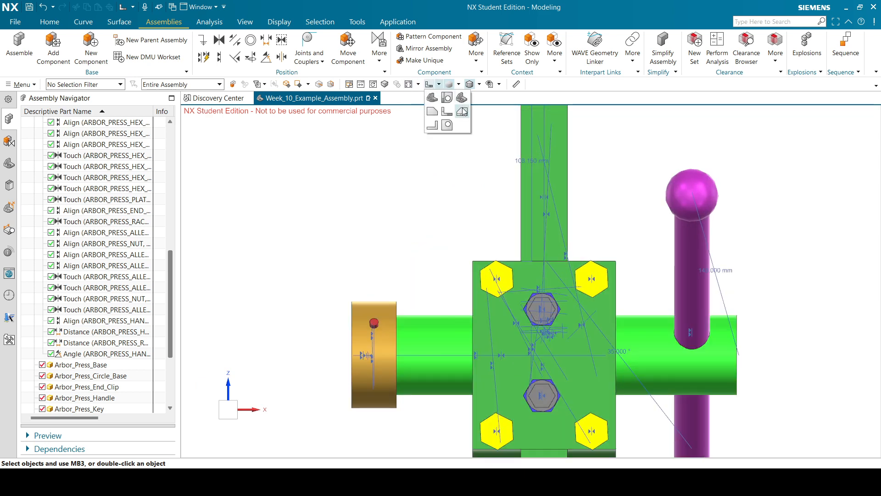
left_click(447, 122)
scroll(503, 205, "up", 5)
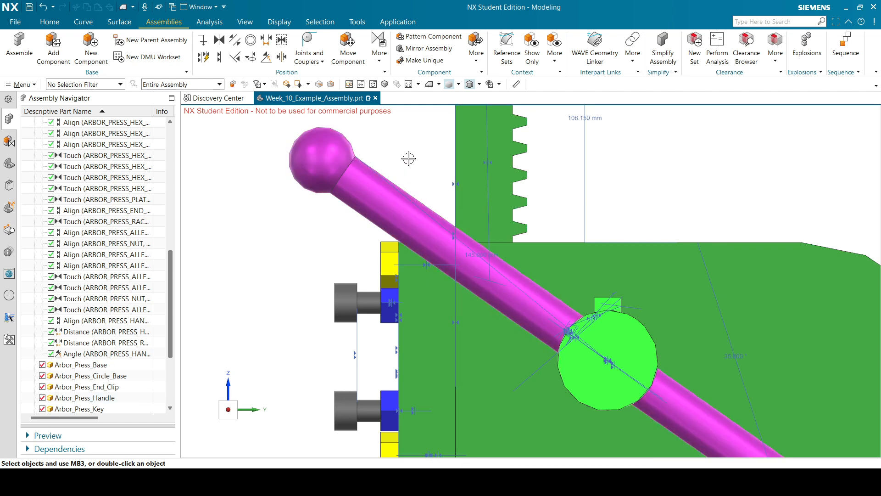
left_click(439, 85)
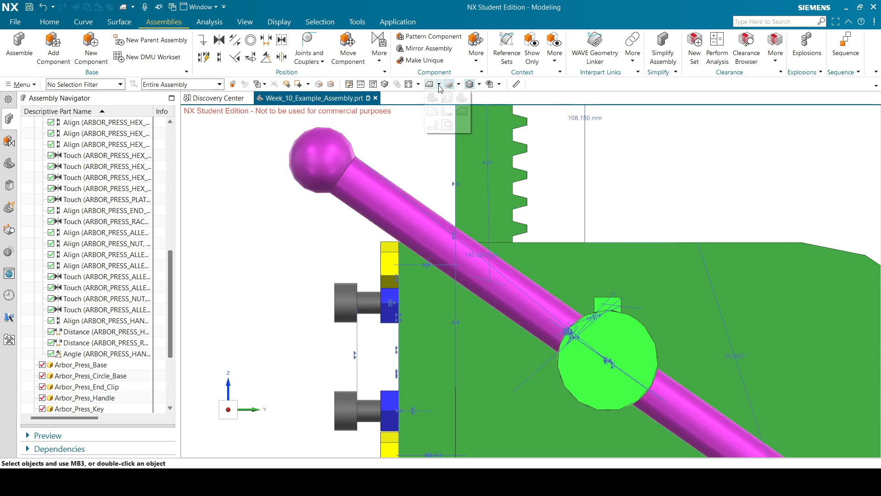
left_click(436, 102)
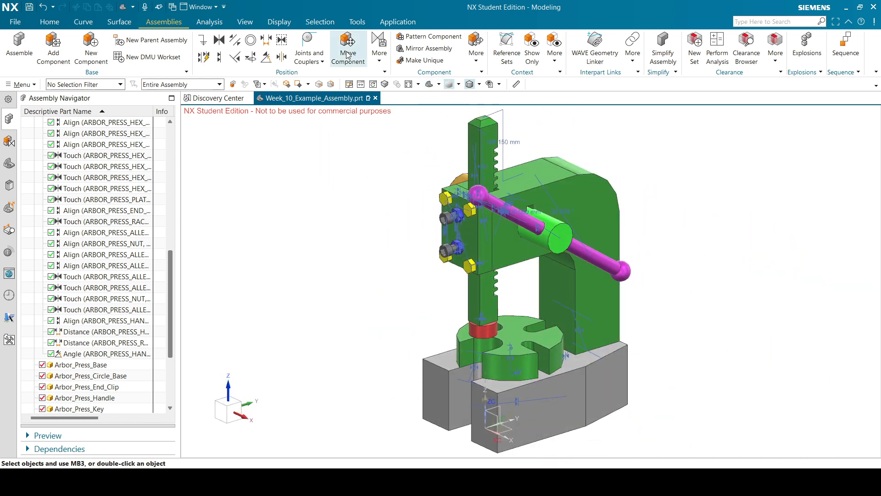
left_click(481, 194)
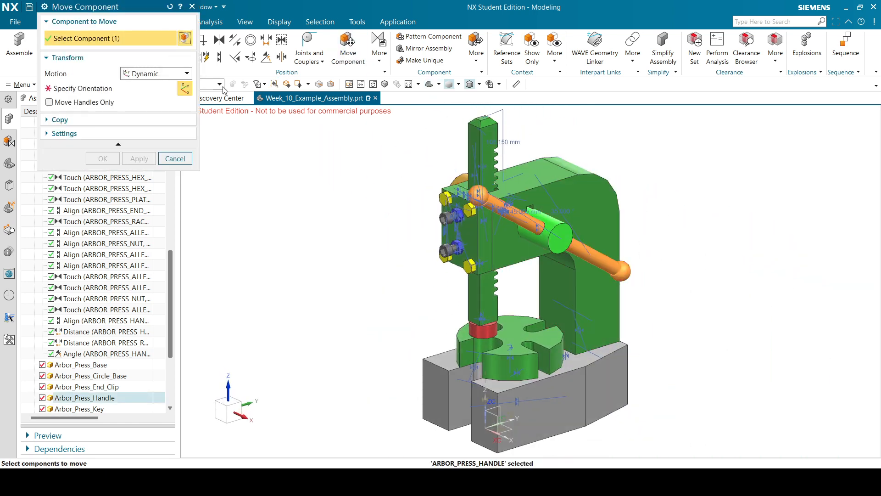
left_click(139, 87)
left_click_drag(545, 204, 613, 208)
left_click(514, 216)
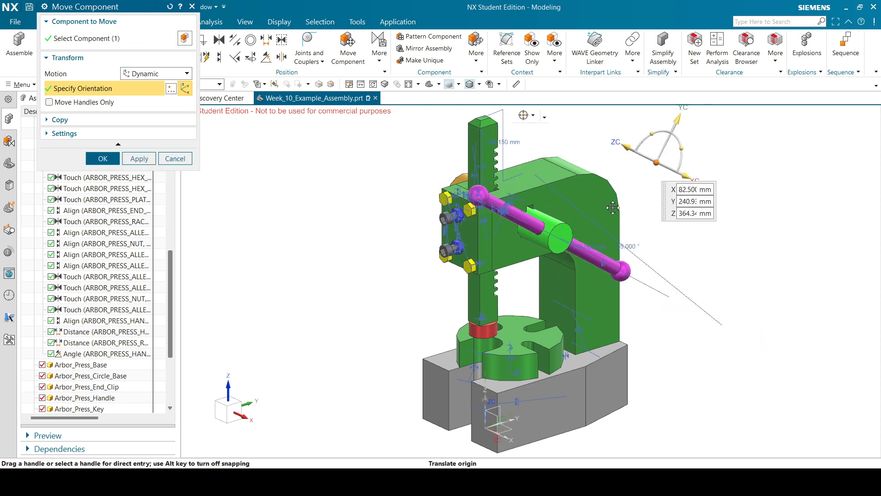
left_click(656, 165)
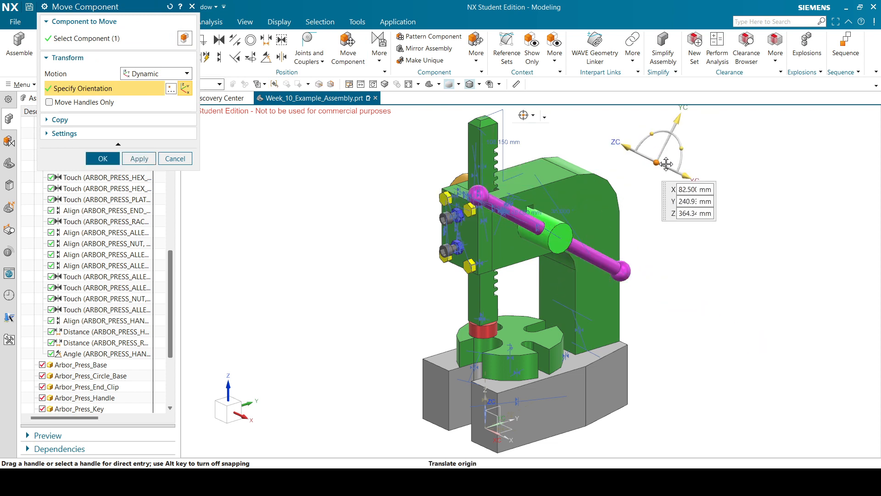
left_click_drag(666, 164, 672, 171)
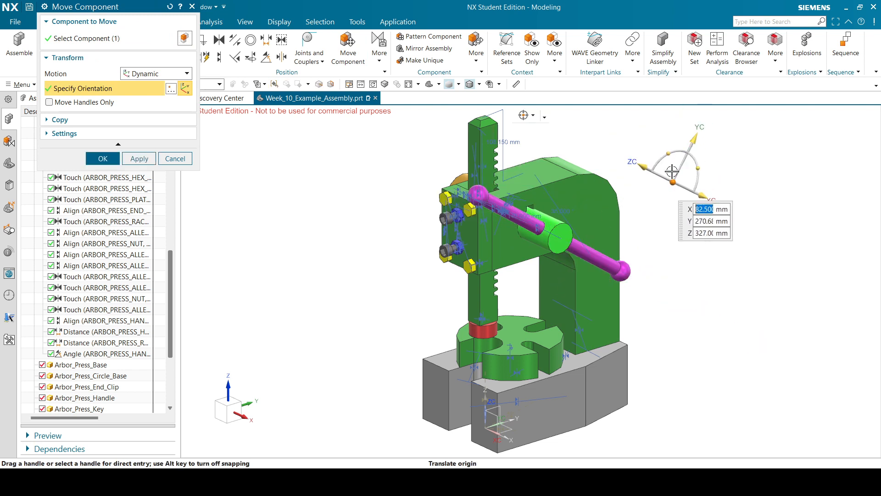
left_click(175, 158)
left_click(494, 252)
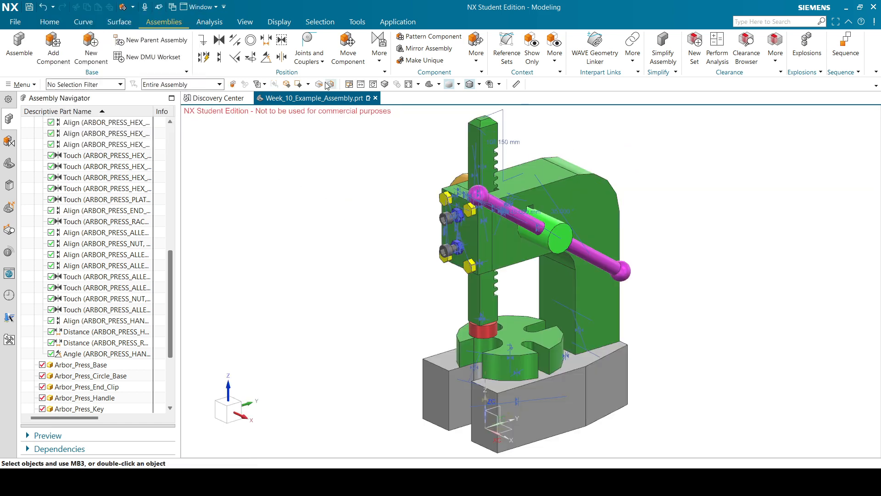
Turn Clip Section on and zoom on the rack-gear mesh in Front and Right views.
left_click(245, 22)
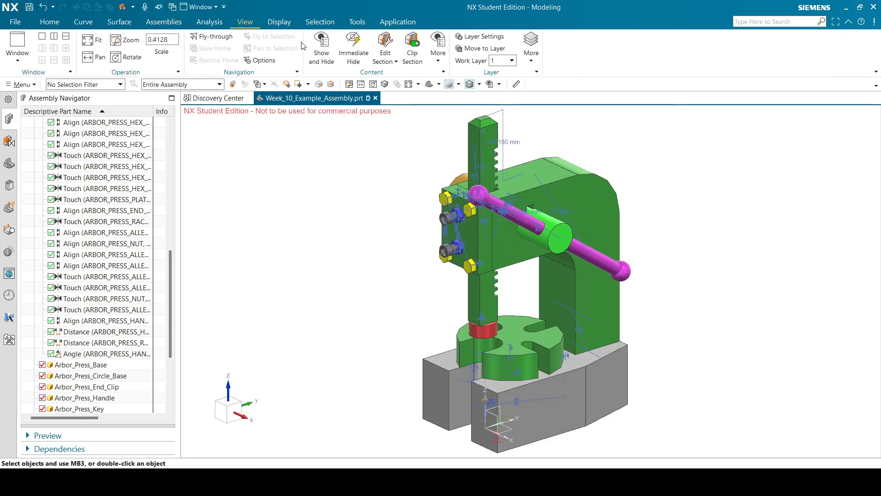
left_click(414, 54)
left_click(439, 84)
left_click(448, 112)
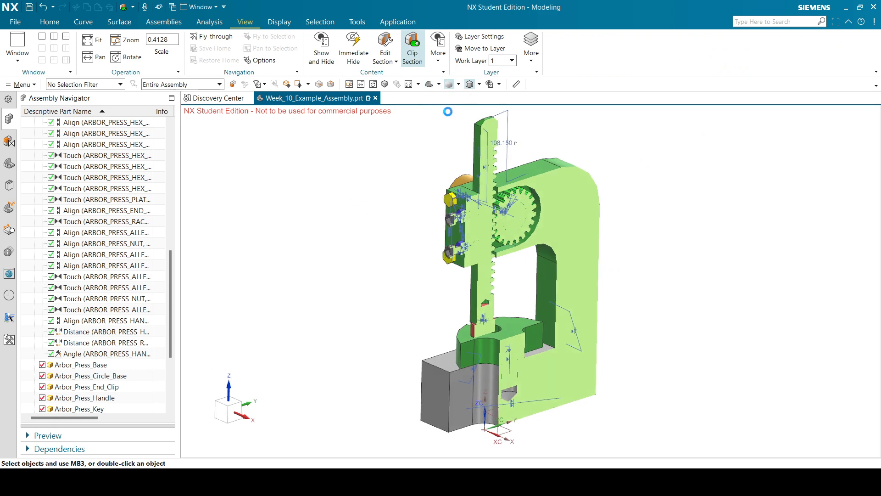
left_click(439, 85)
left_click(462, 112)
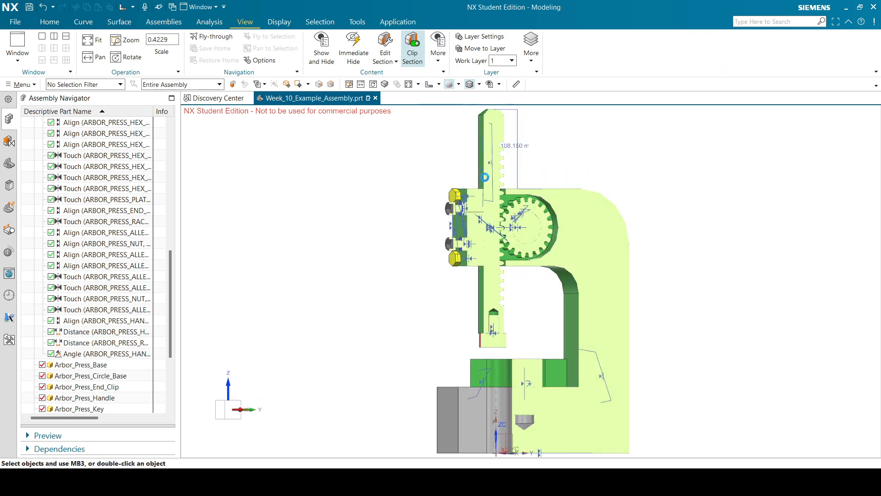
scroll(498, 235, "up", 9)
scroll(513, 183, "up", 4)
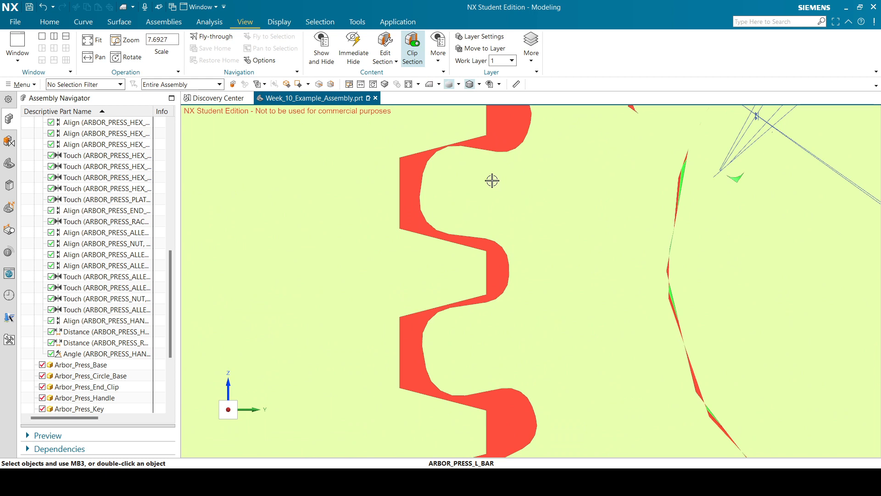
scroll(492, 181, "down", 6)
scroll(471, 176, "up", 5)
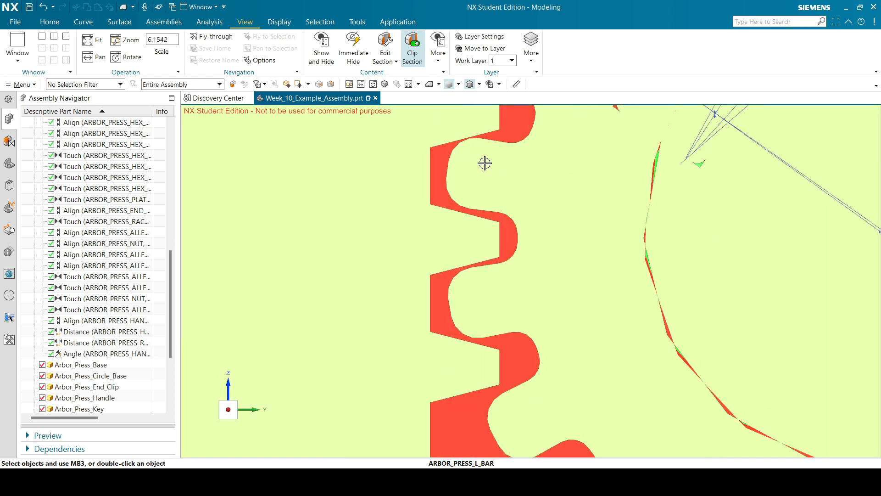
scroll(443, 223, "down", 5)
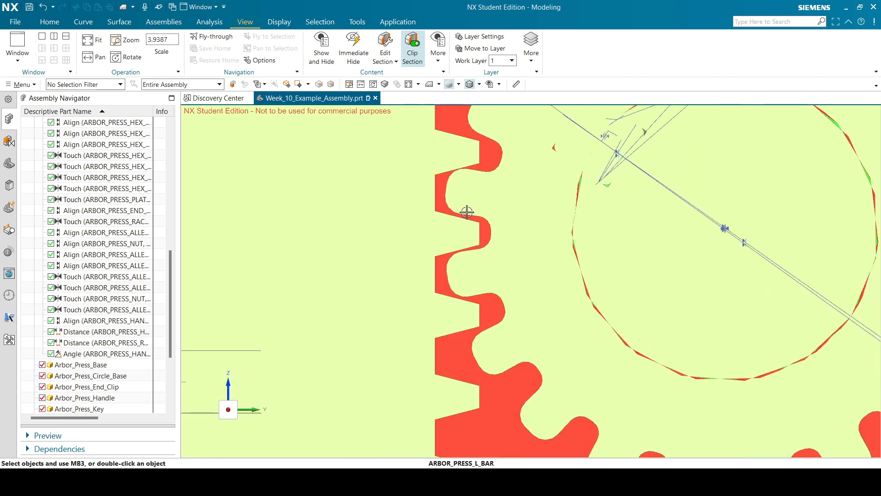
scroll(480, 189, "down", 4)
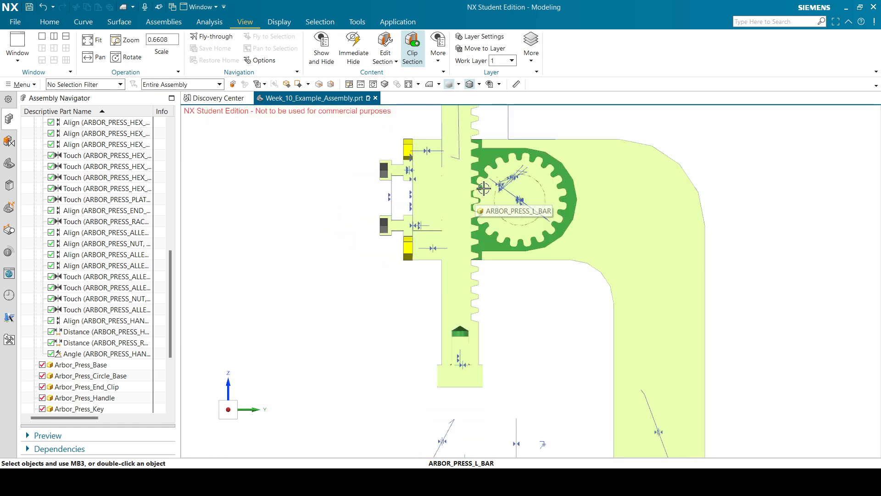
Return to the Trimetric view and switch the section cut off.
left_click(439, 84)
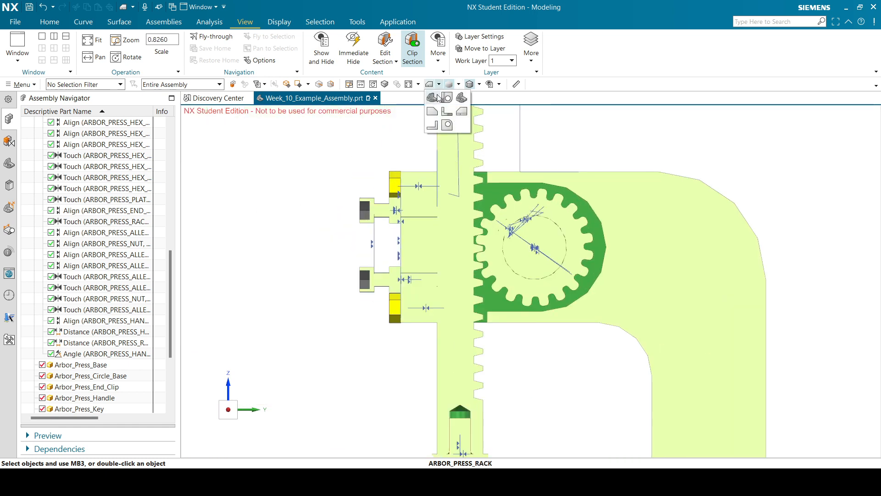
left_click(433, 96)
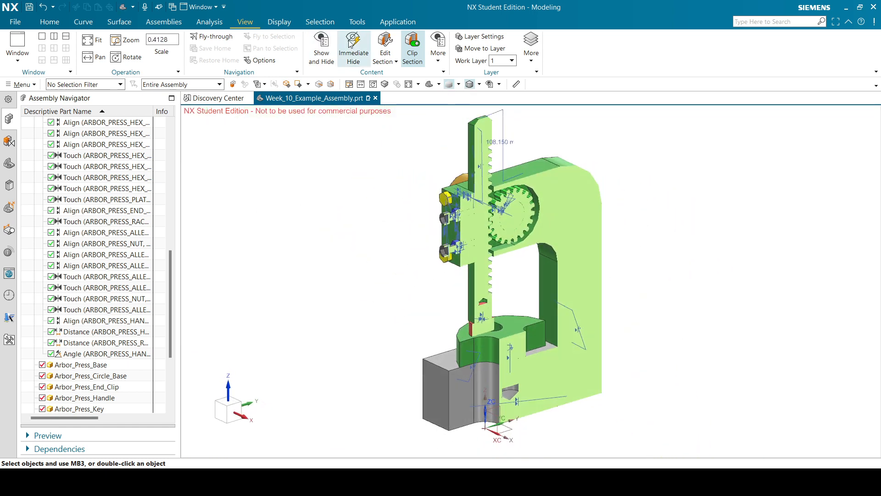
left_click(412, 48)
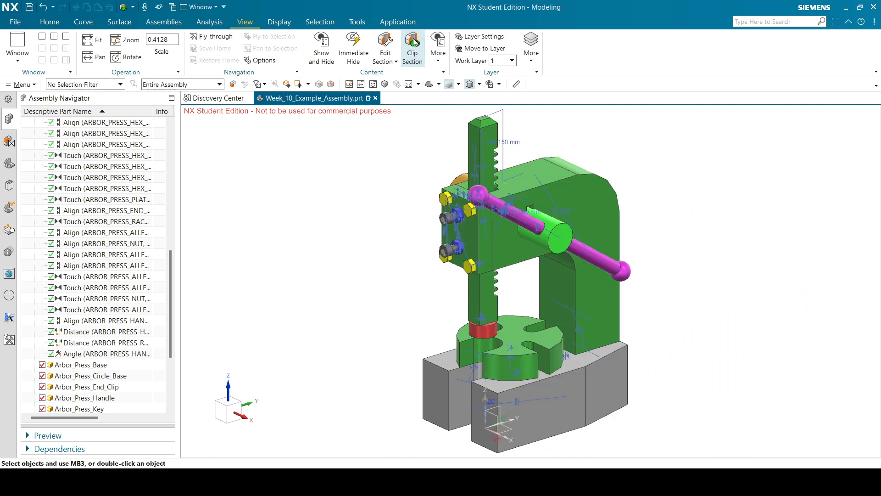
Hide all assembly constraint symbols through Show and Hide.
left_click(479, 84)
left_click(507, 132)
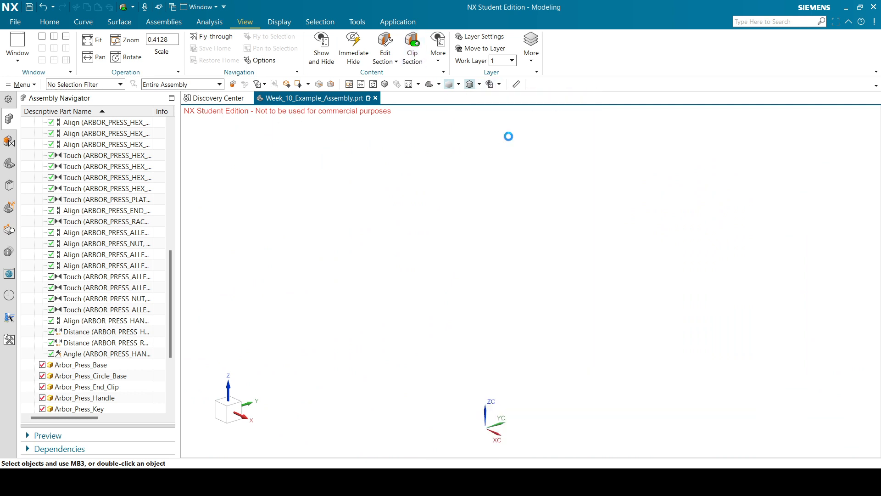
left_click(186, 102)
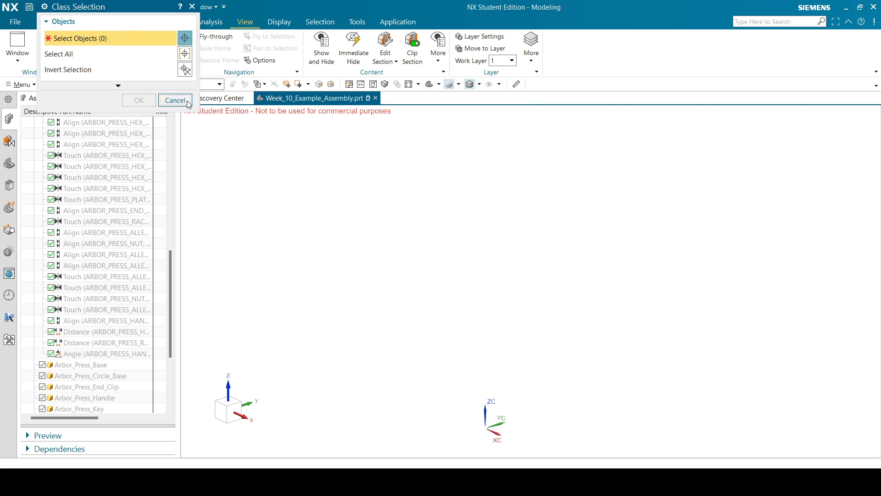
left_click(479, 85)
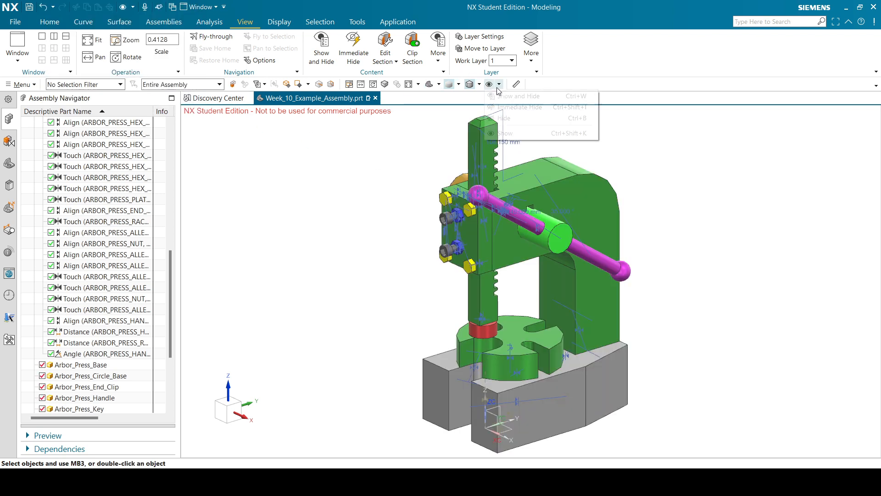
left_click(513, 92)
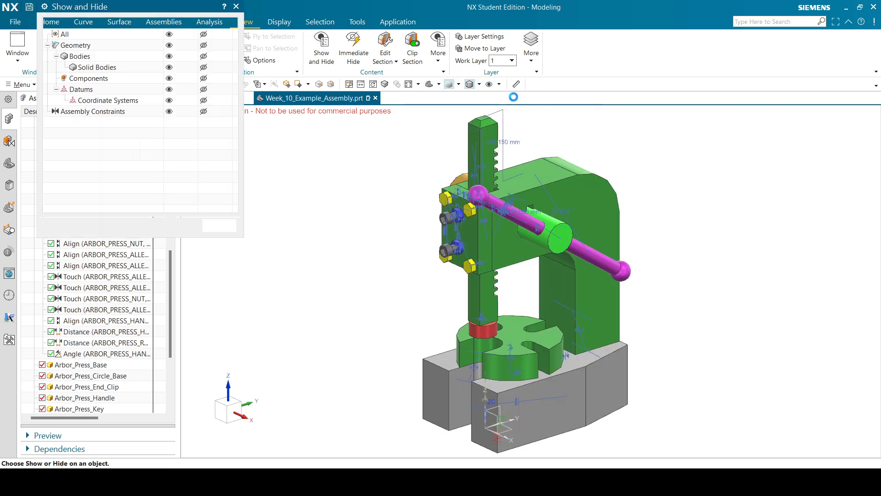
left_click(203, 112)
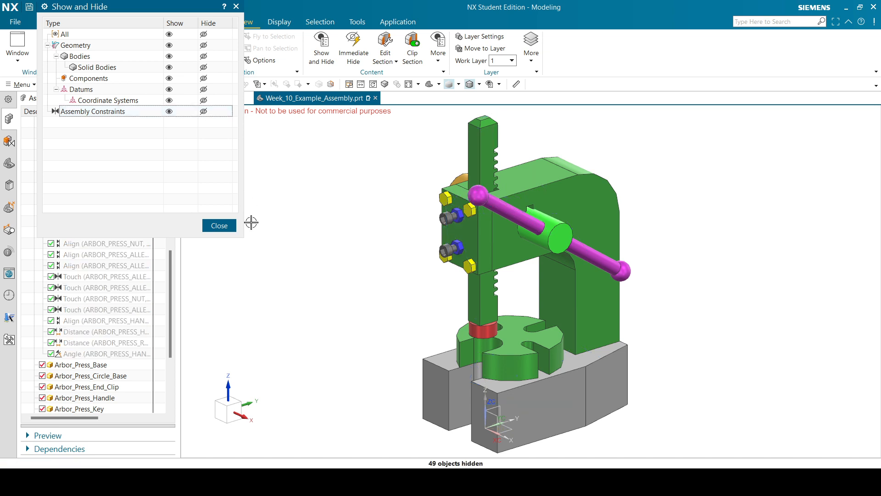
left_click(219, 226)
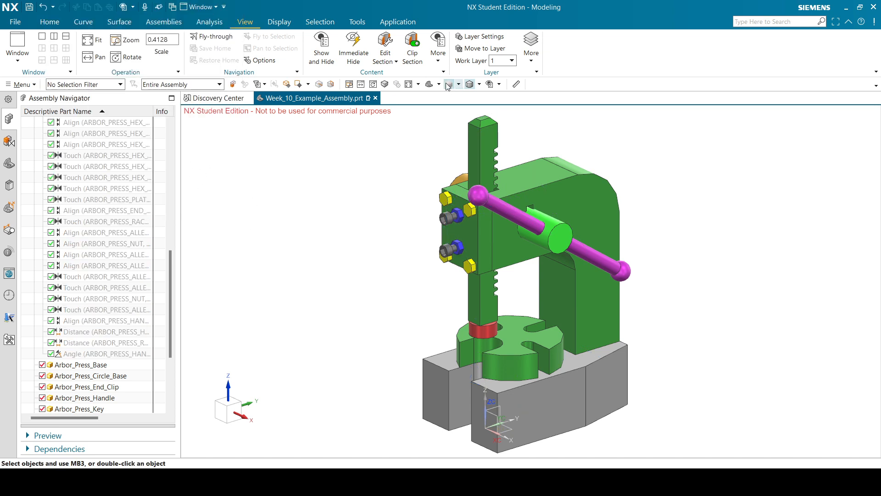
Hide all datum coordinate systems, then fit and orbit the model to check.
key("ctrl+w")
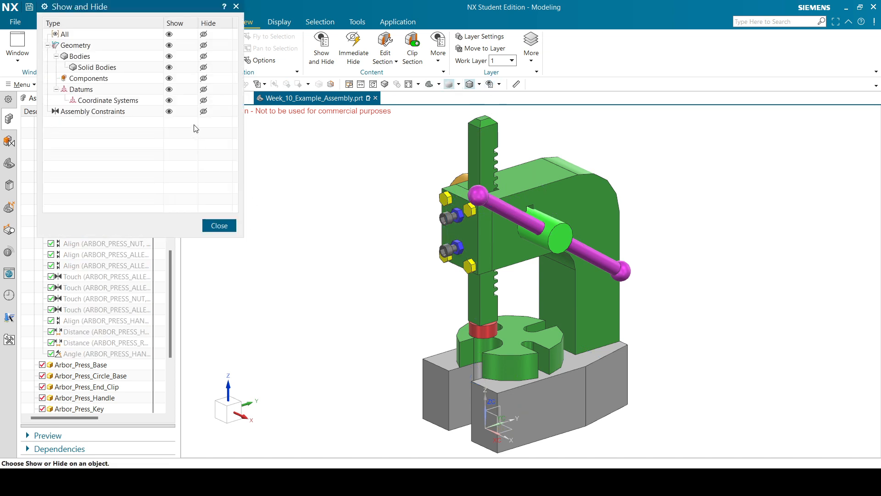
left_click(204, 89)
left_click(224, 226)
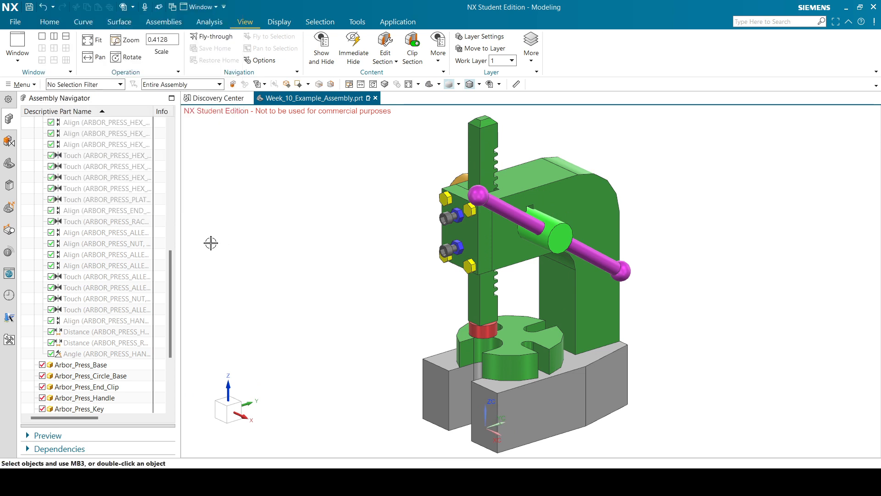
left_click(431, 87)
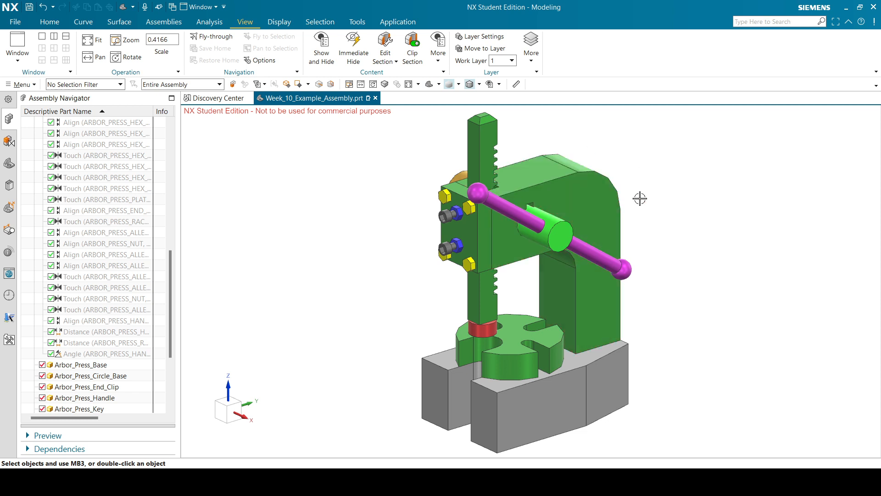
middle_click_drag(639, 198, 588, 171)
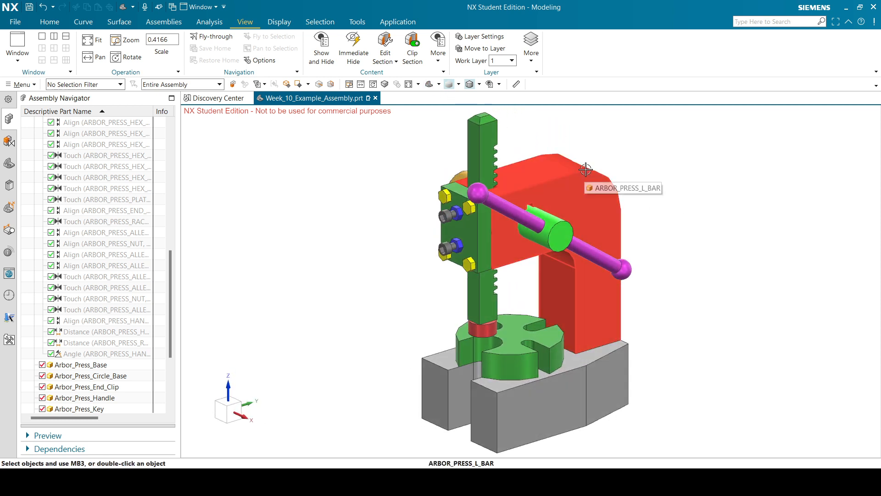